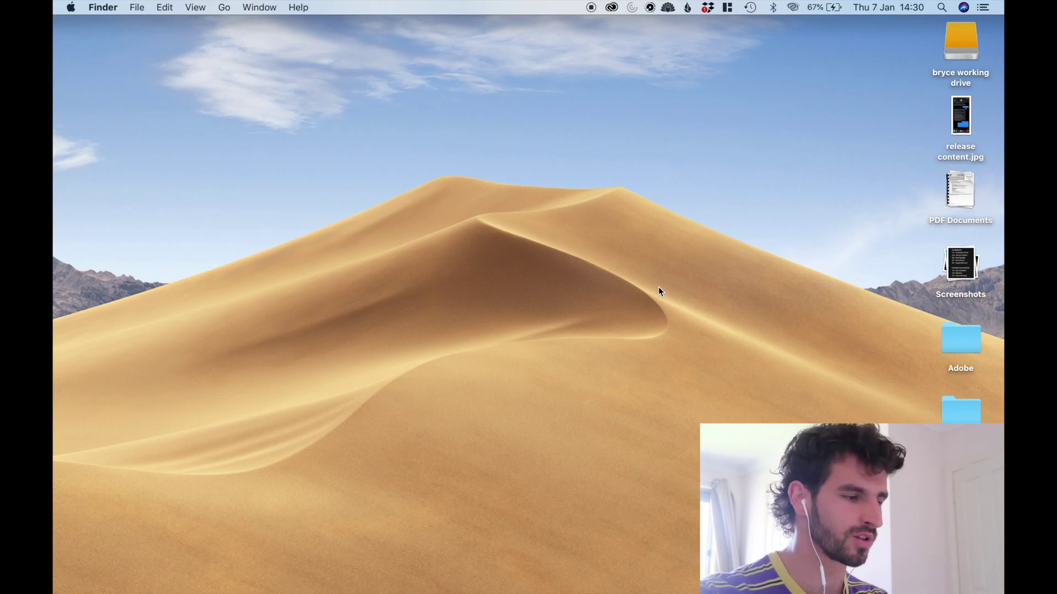
Open the App Store and search it for "garage band"
key(super+space)
text(garag)
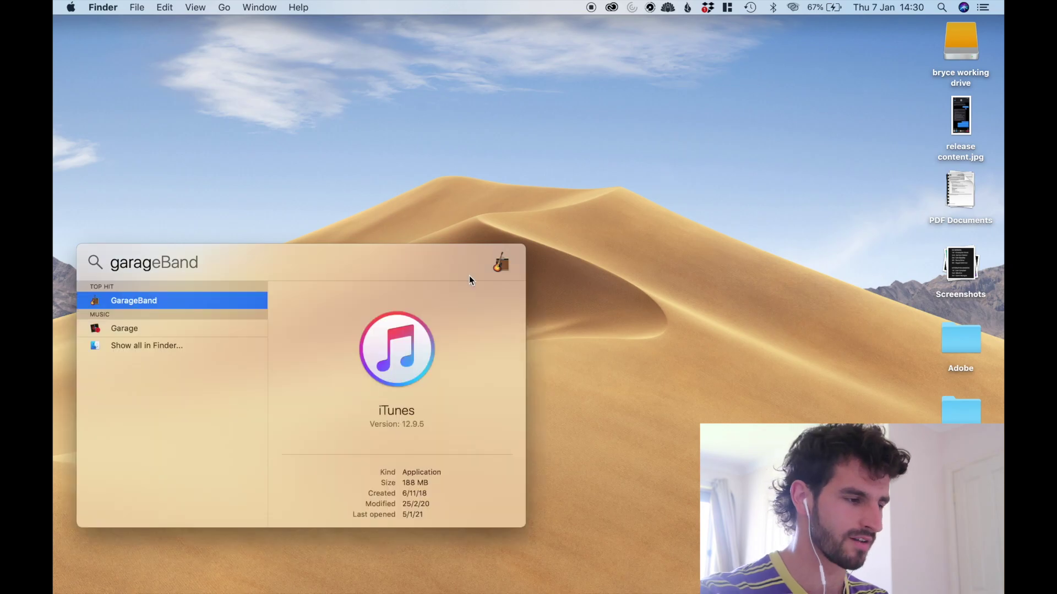
key(BackSpace)
key(BackSpace)
key(BackSpace)
key(BackSpace)
key(BackSpace)
text(app)
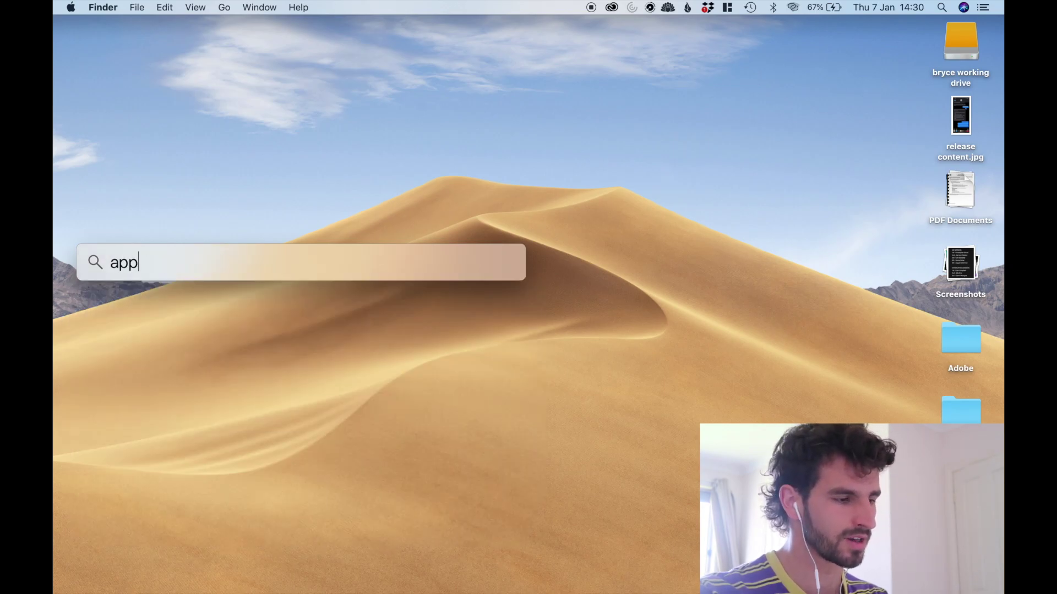
key(Return)
text(garage band)
key(Return)
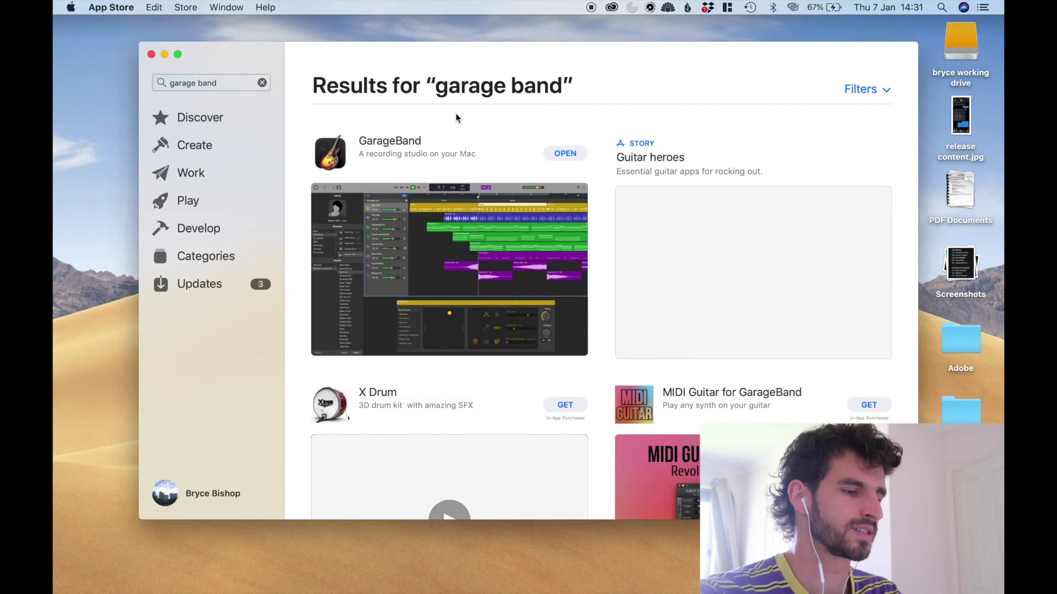
Launch GarageBand from its App Store search result and close the store window
click(564, 154)
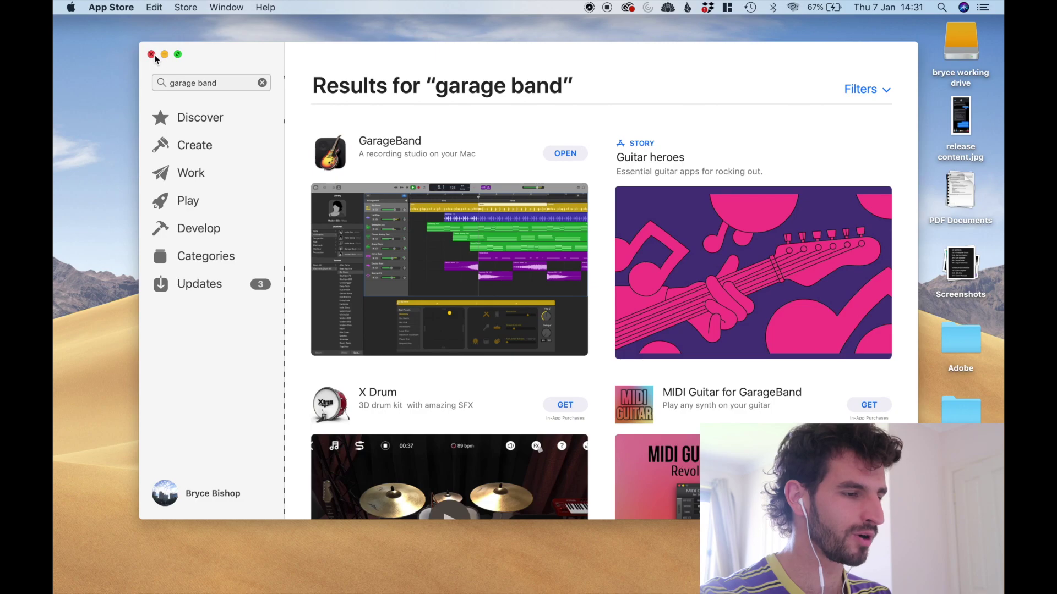
click(152, 54)
Look through the Learn to Play, Lesson Store and Project Templates categories of the project chooser
click(280, 101)
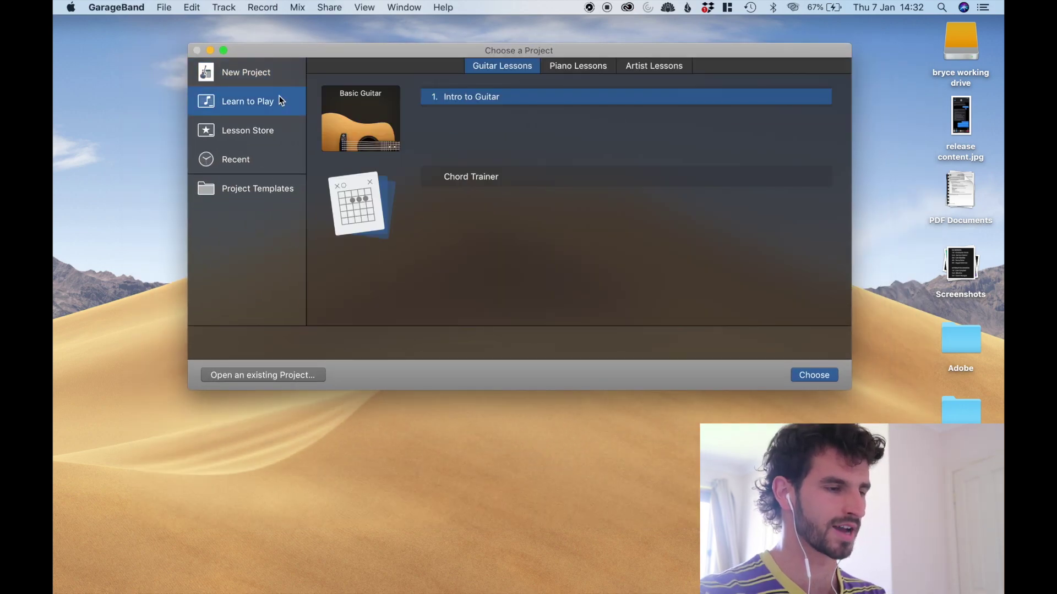
click(281, 138)
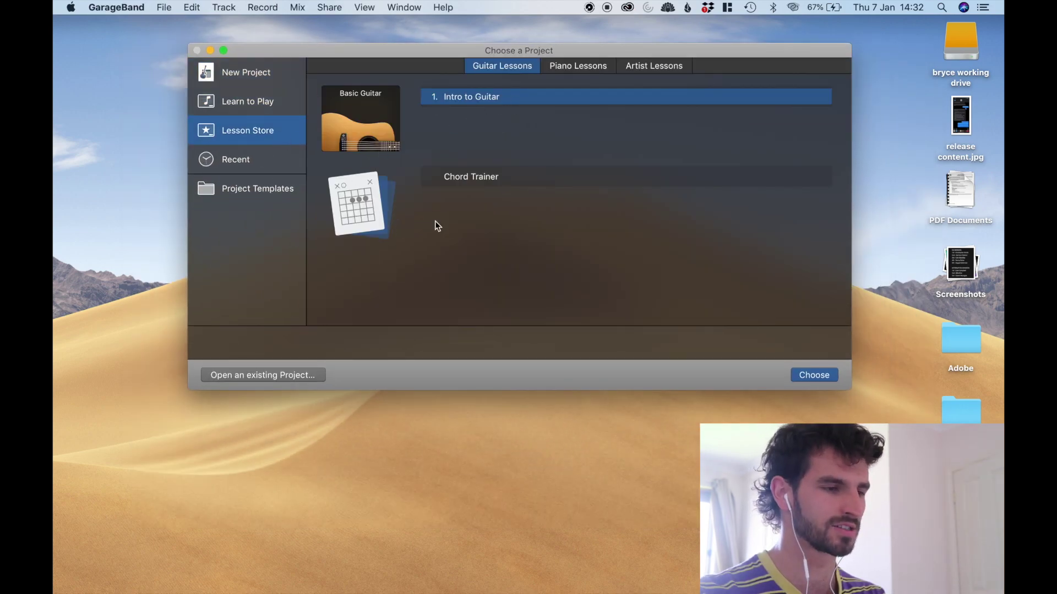
click(300, 184)
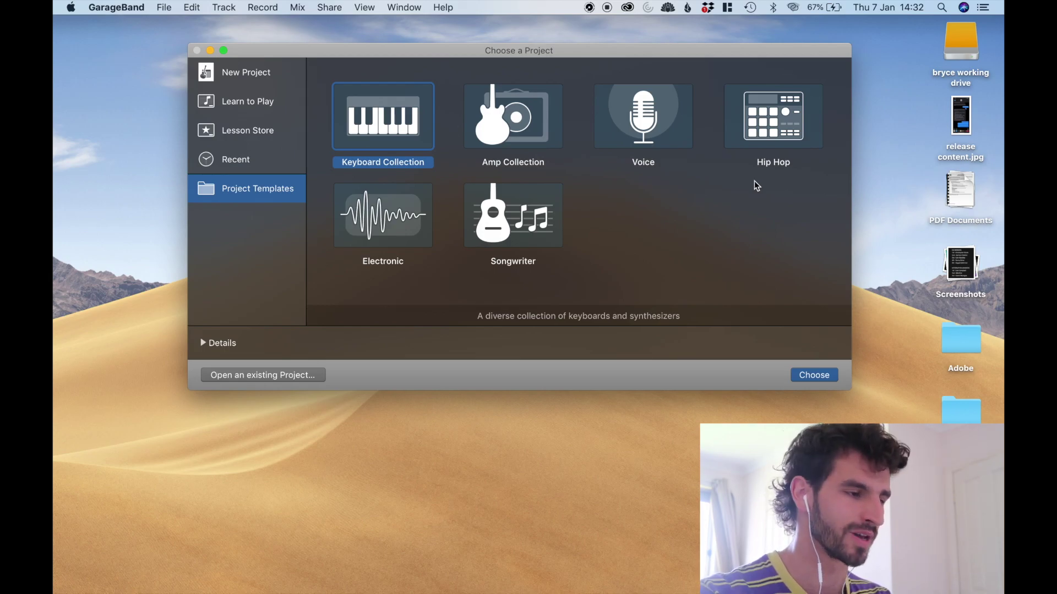
Create a new empty project with a Software Instrument track
click(286, 66)
double_click(400, 130)
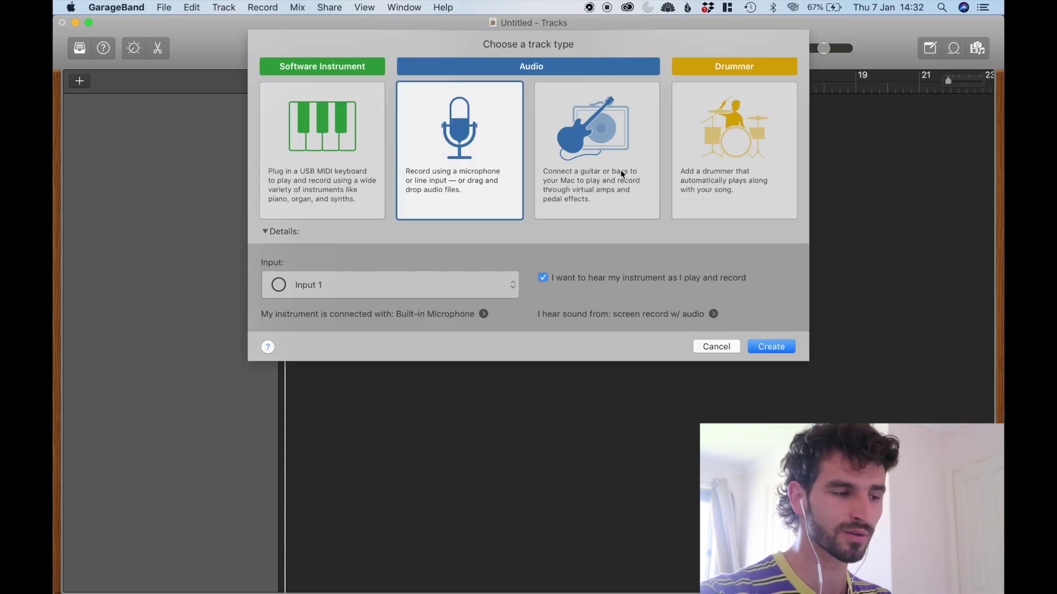
click(375, 184)
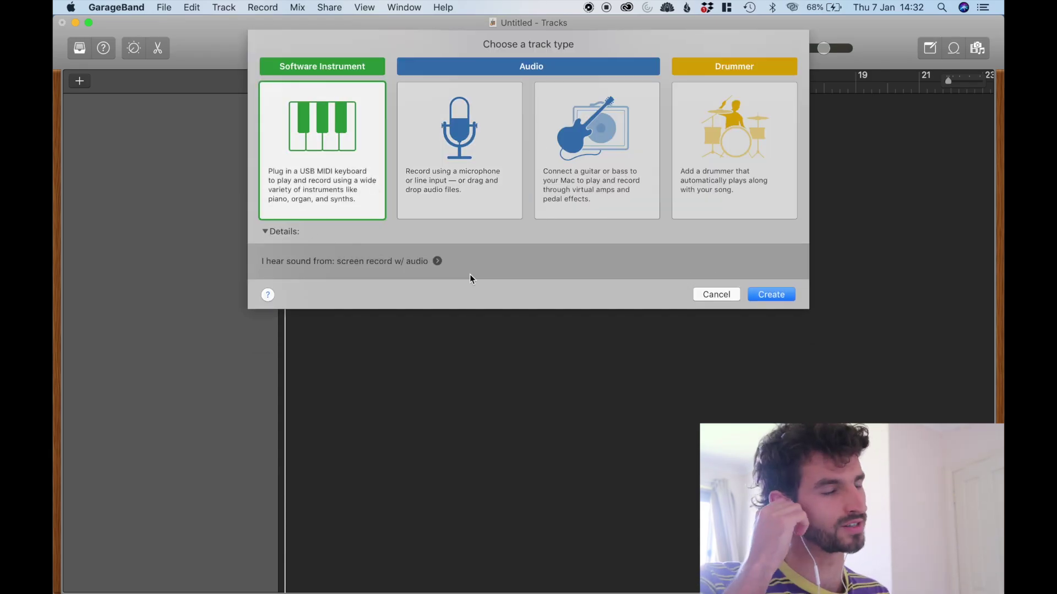
key(Return)
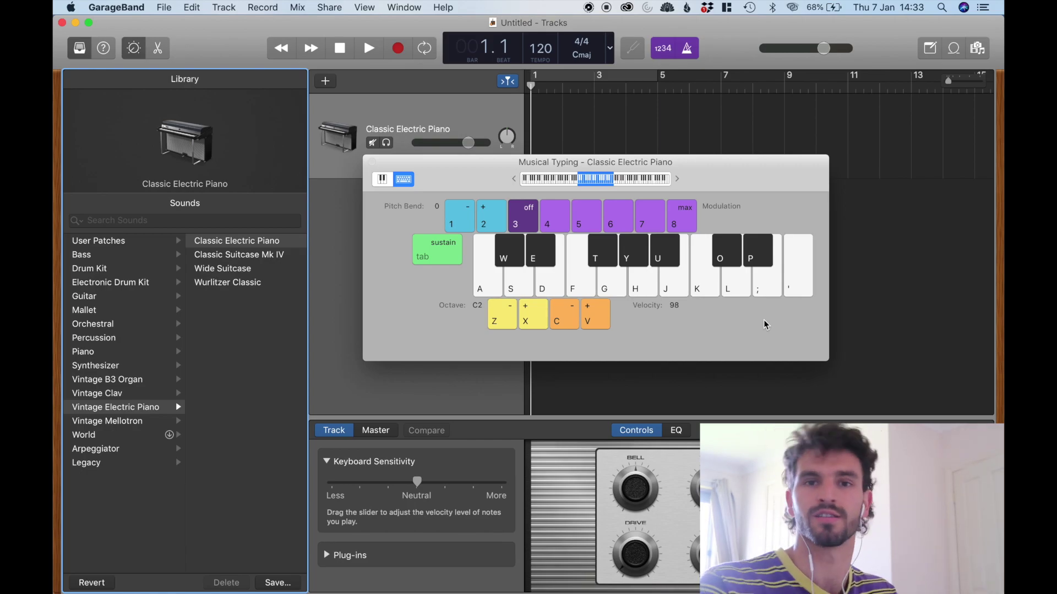
Close the Musical Typing keyboard, reopen it and move it higher over the tracks area
click(372, 163)
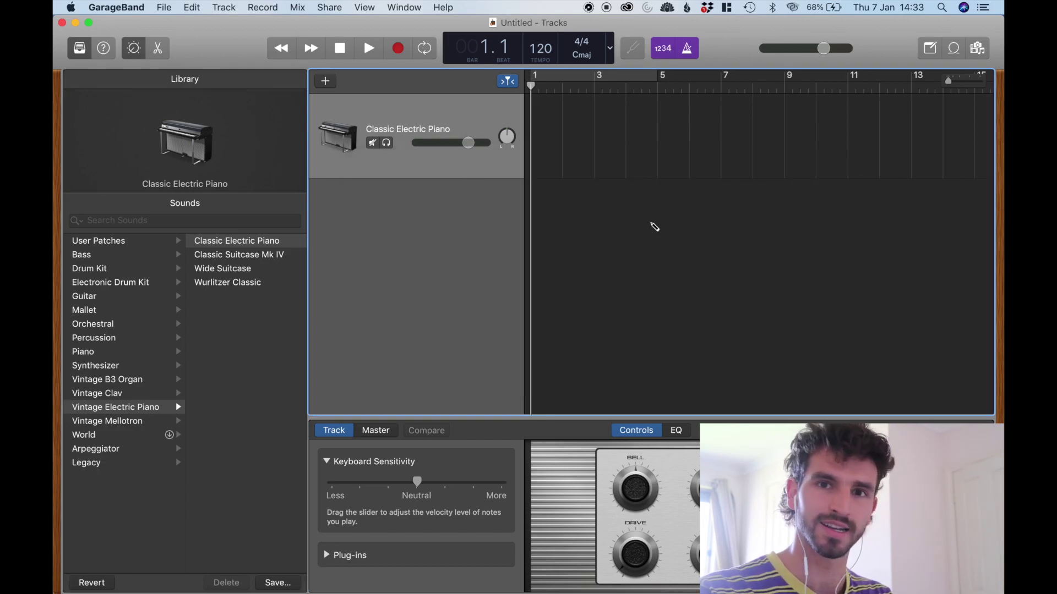
key(super+k)
drag(755, 172, 732, 133)
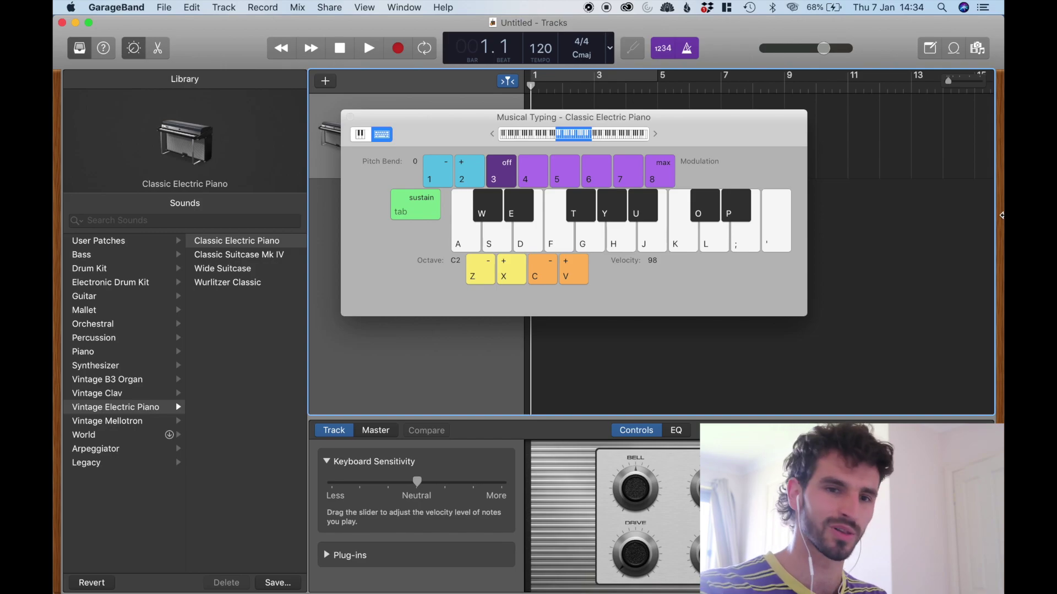
Play ascending chords from C through D minor and E minor up to F major 7 on the Classic Electric Piano
key(a)
key(d)
key(g)
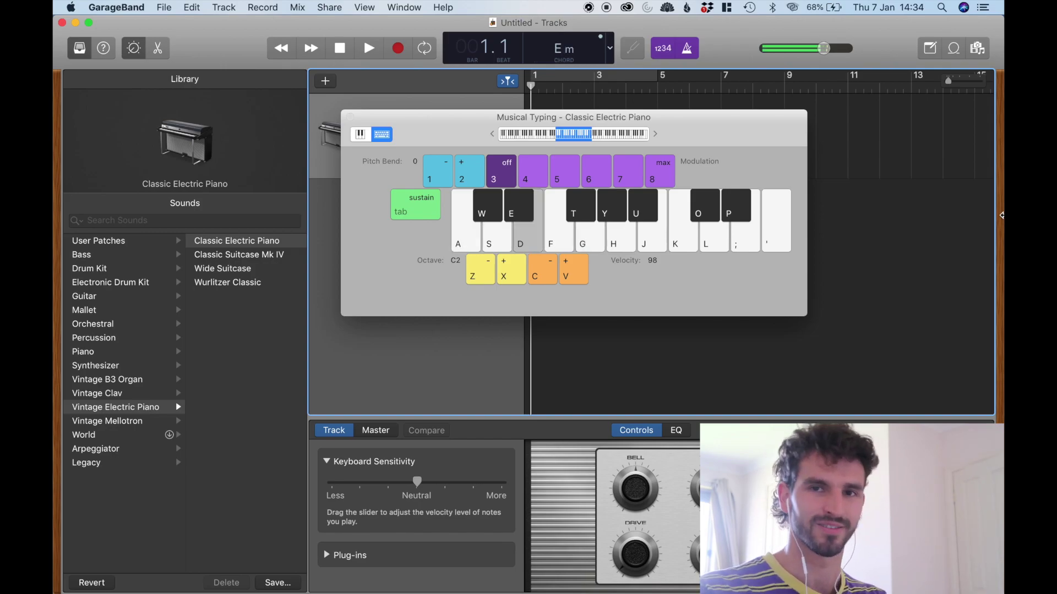
key(a)
key(d)
key(g)
key(s)
key(f)
key(h)
key(k)
key(d)
key(g)
key(j)
key(l)
key(f)
key(h)
key(k)
key(semicolon)
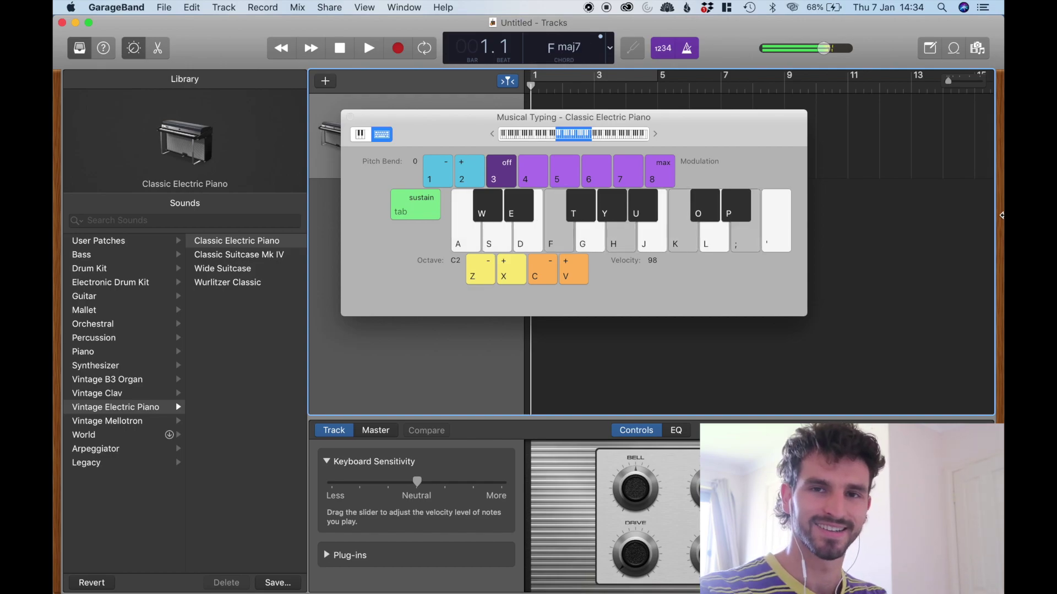
Switch the project to full screen and change the track's sound to Bright Synth Brass from the Synthesizer Brass category
key(ctrl+super+f)
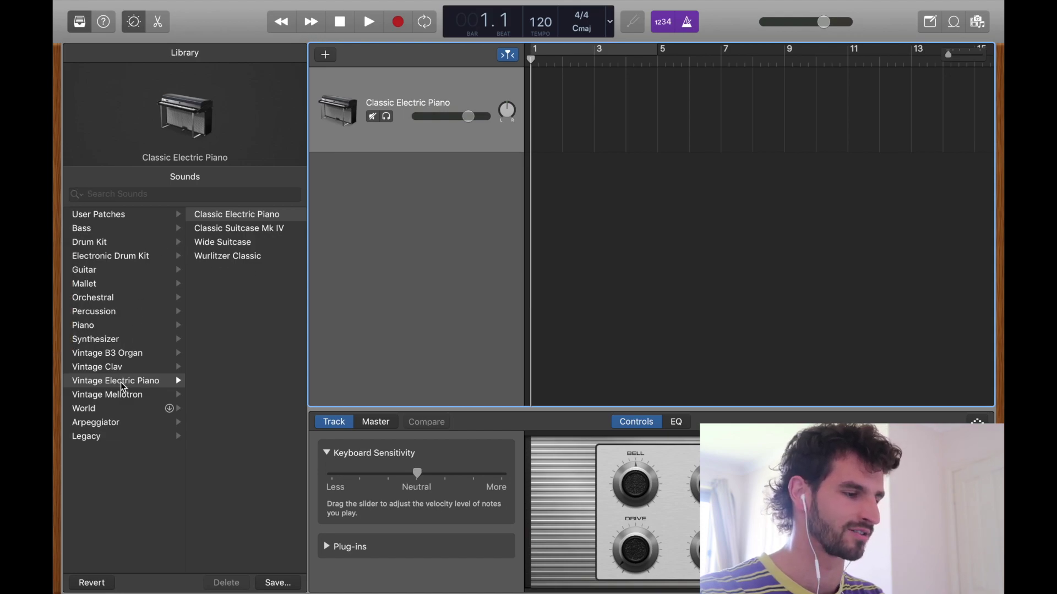
click(127, 338)
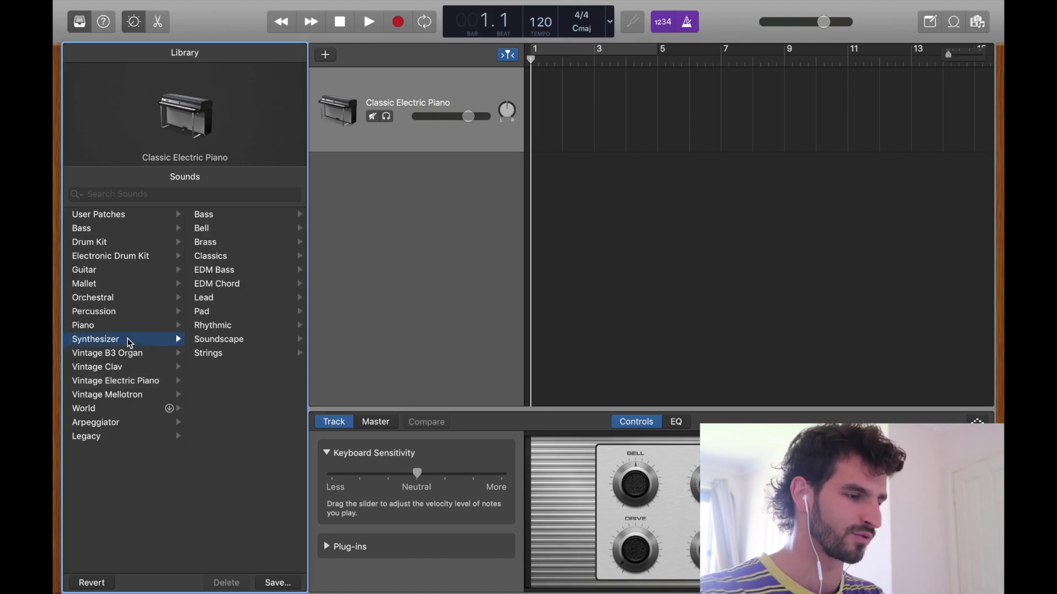
click(242, 240)
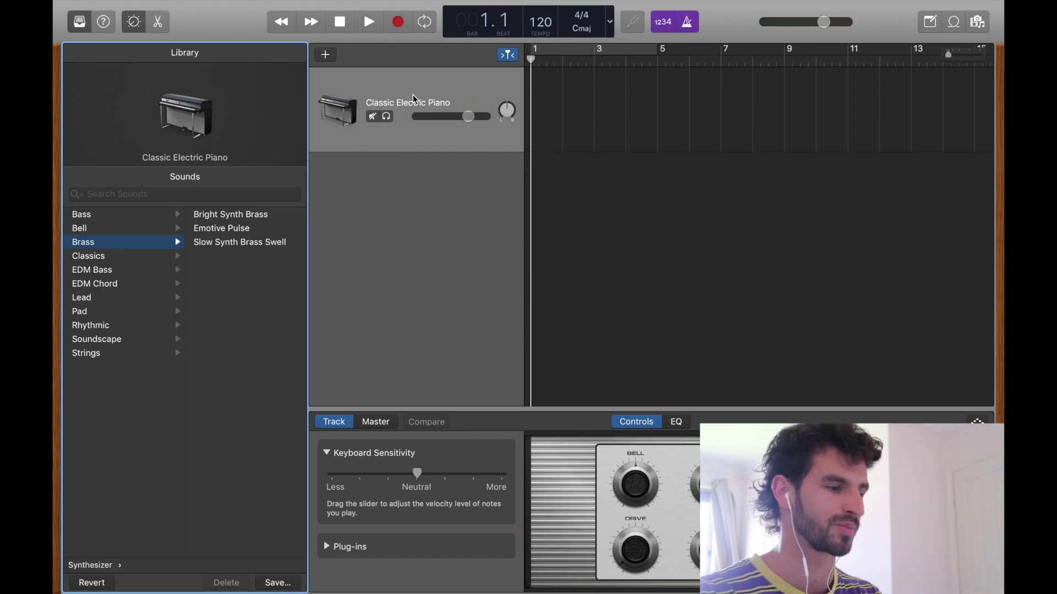
click(259, 215)
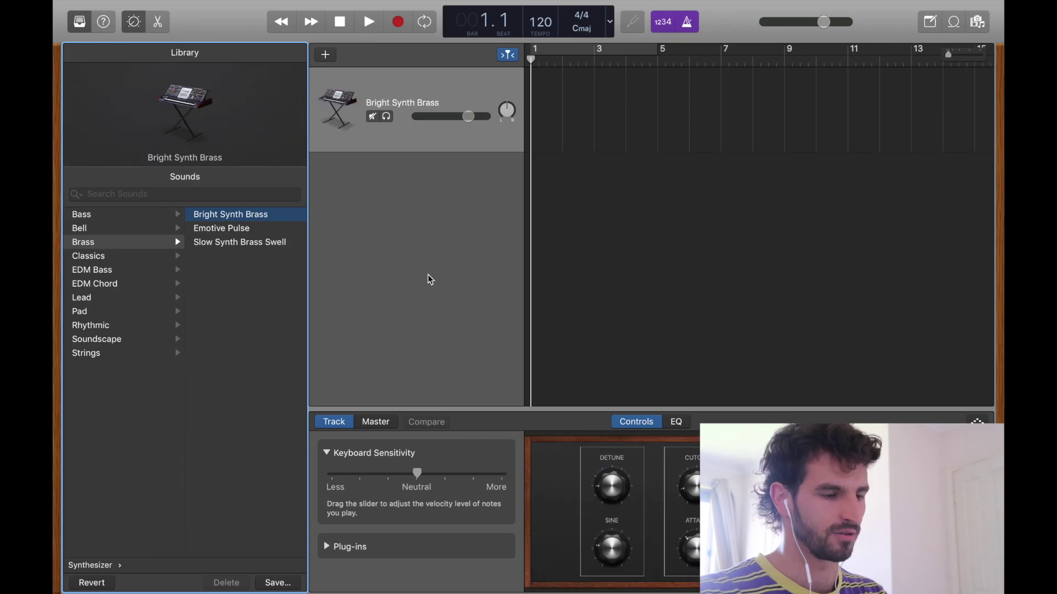
Show the Musical Typing keyboard and audition Bright Synth Brass with a few chords
click(544, 207)
key(super+k)
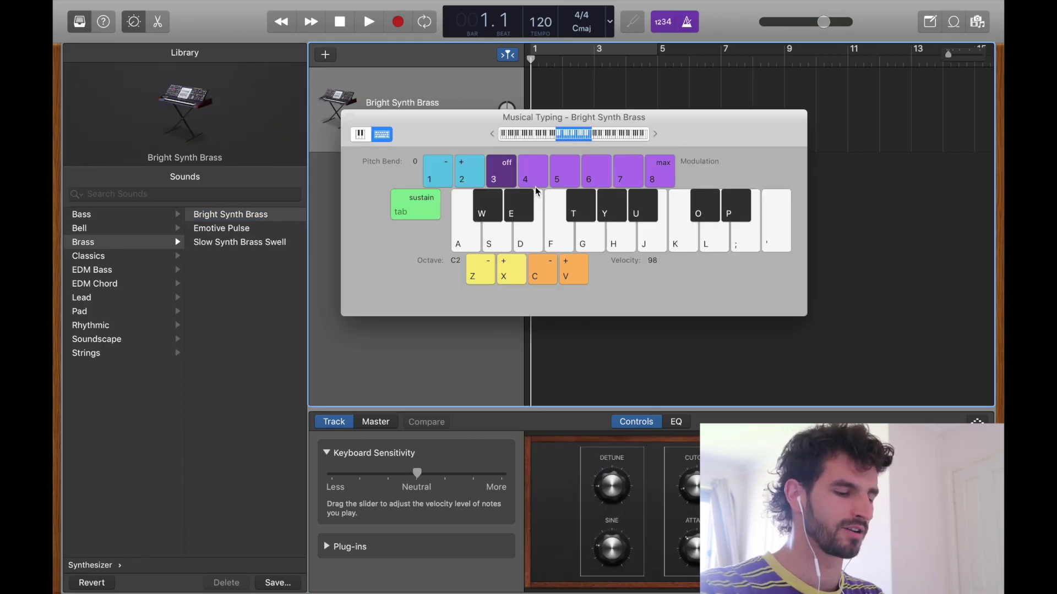
key(a)
key(d)
key(j)
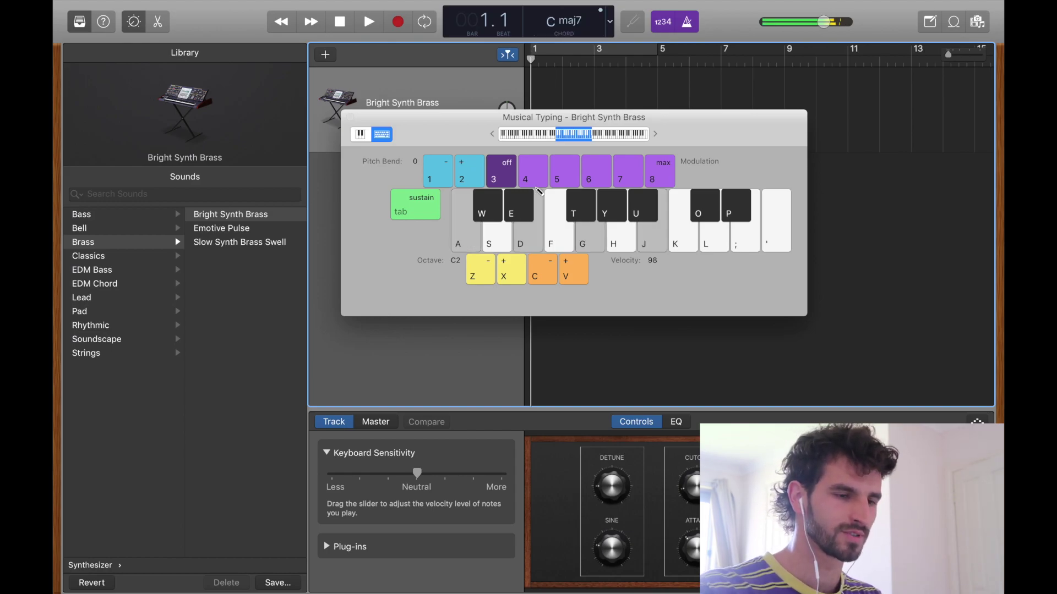
key(f)
key(f)
key(k)
key(d)
key(j)
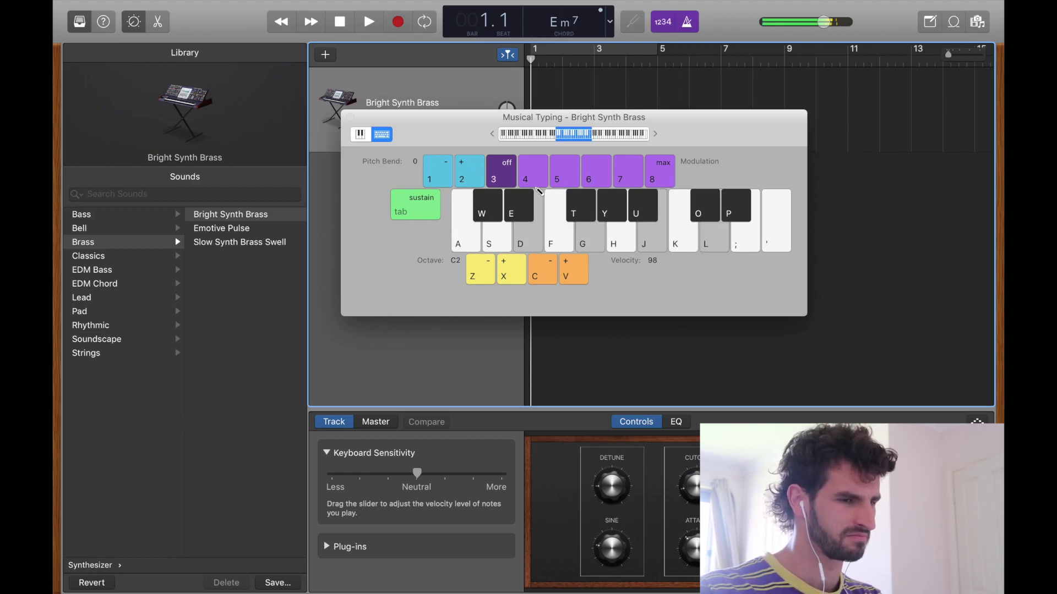
Shift the Musical Typing keyboard slightly and test the synth brass sound with repeated F notes
mouse_move(721, 120)
mouse_down()
mouse_move(811, 249)
mouse_move(736, 131)
mouse_up()
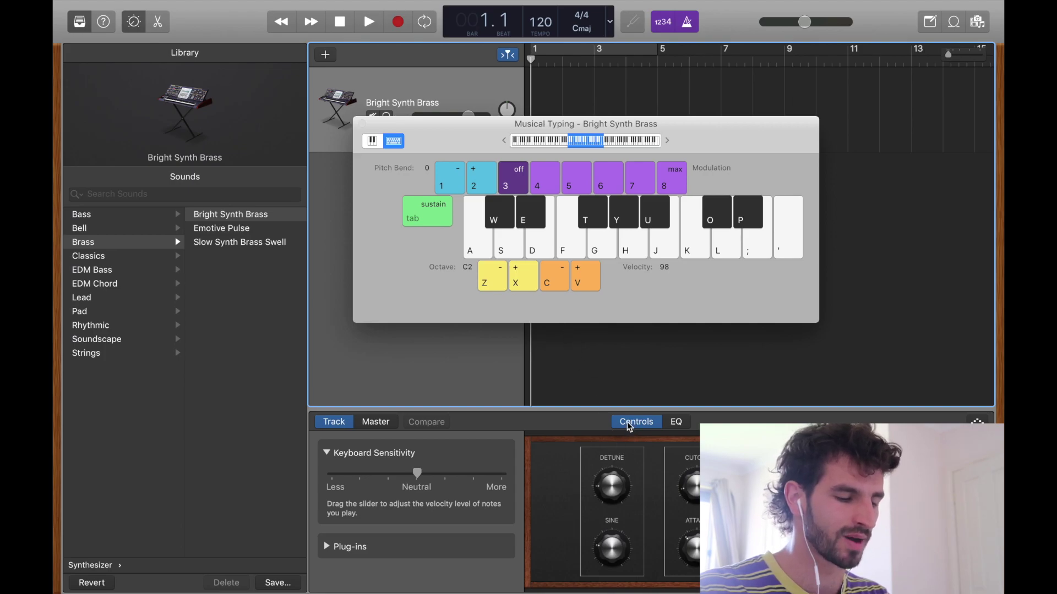
key(b)
key(b)
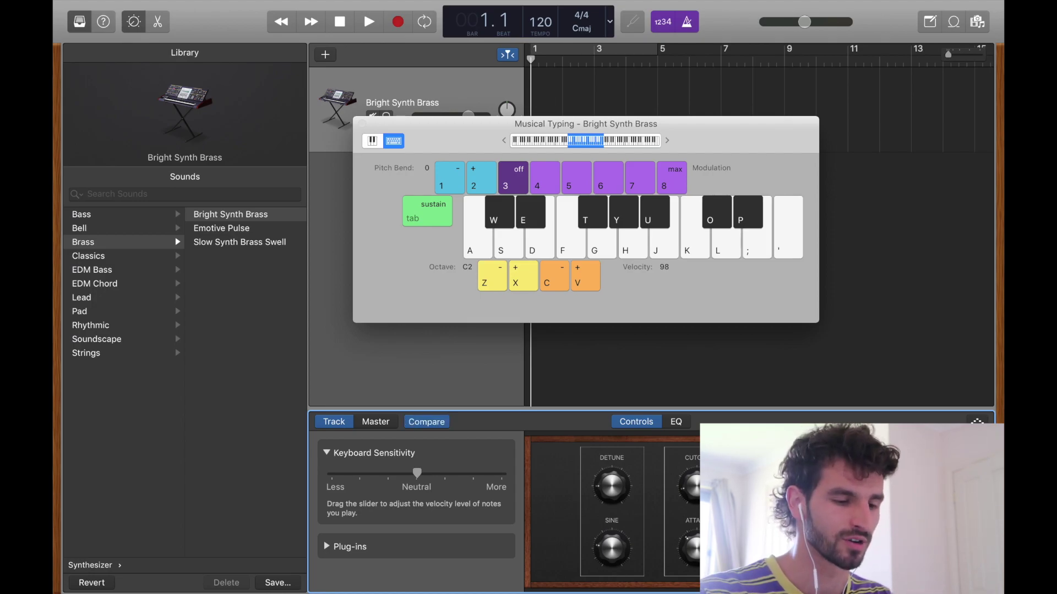
key(f)
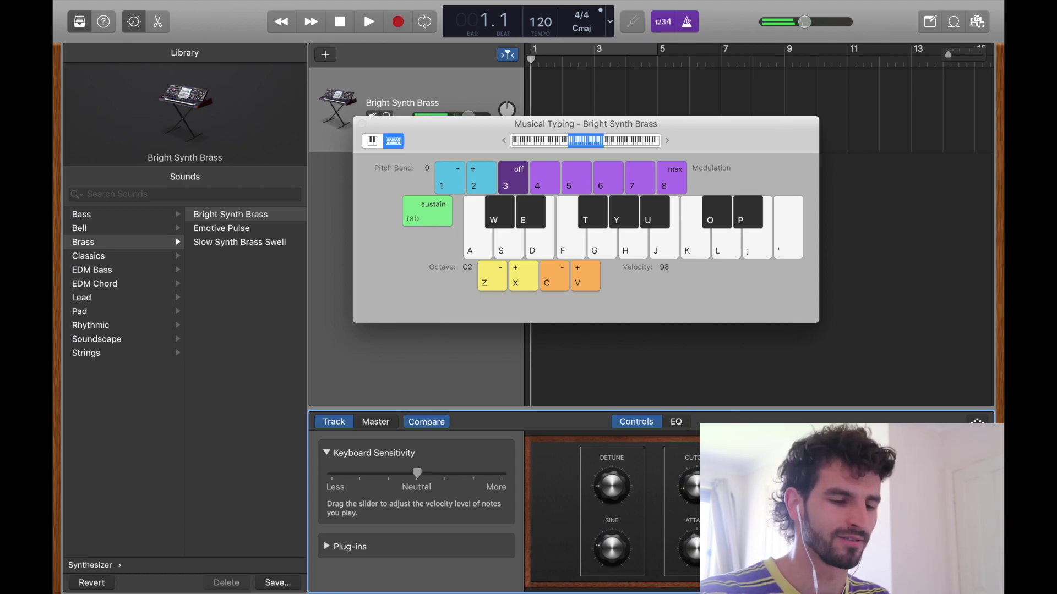
key(f)
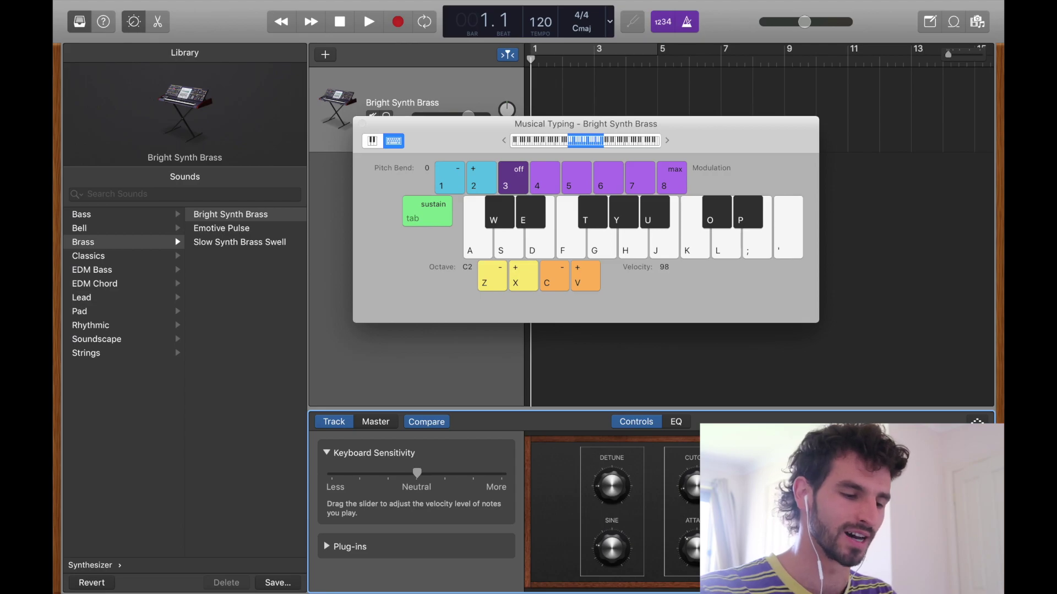
Hide Musical Typing and change the track's sound to the Mallet category's Marimba, discarding the current instrument changes
key(super+k)
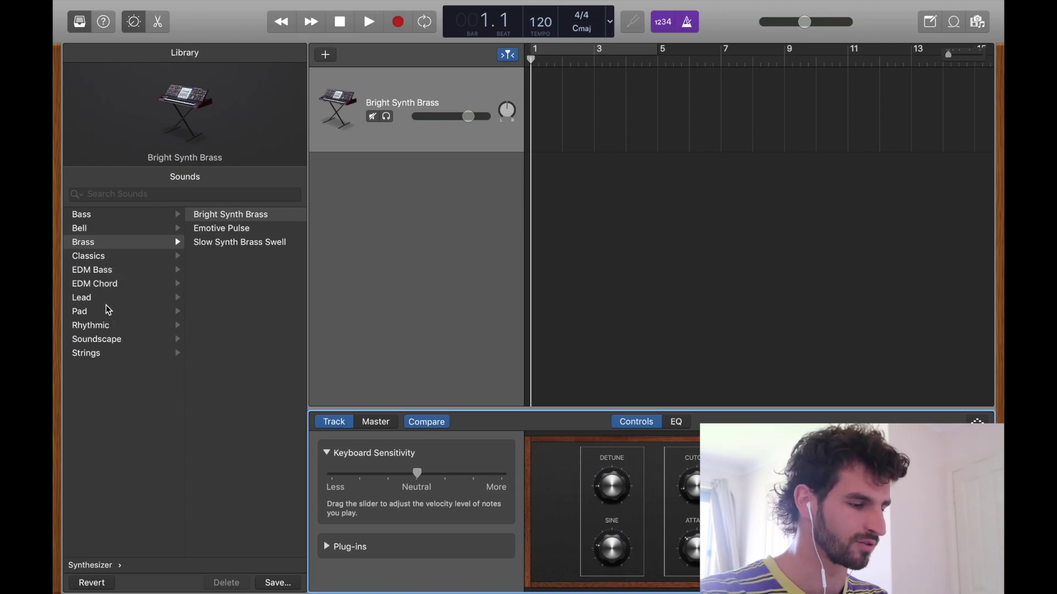
click(131, 285)
click(235, 216)
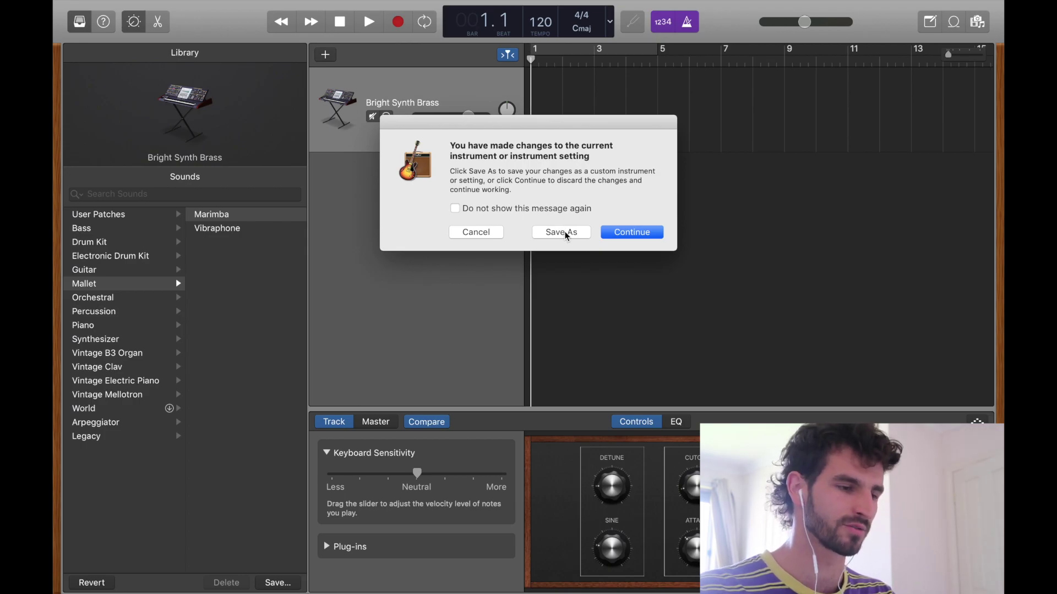
key(Return)
Show the Musical Typing keyboard, raise its octave to C3 and play a short melody on the Marimba
key(super+k)
key(x)
key(k)
key(l)
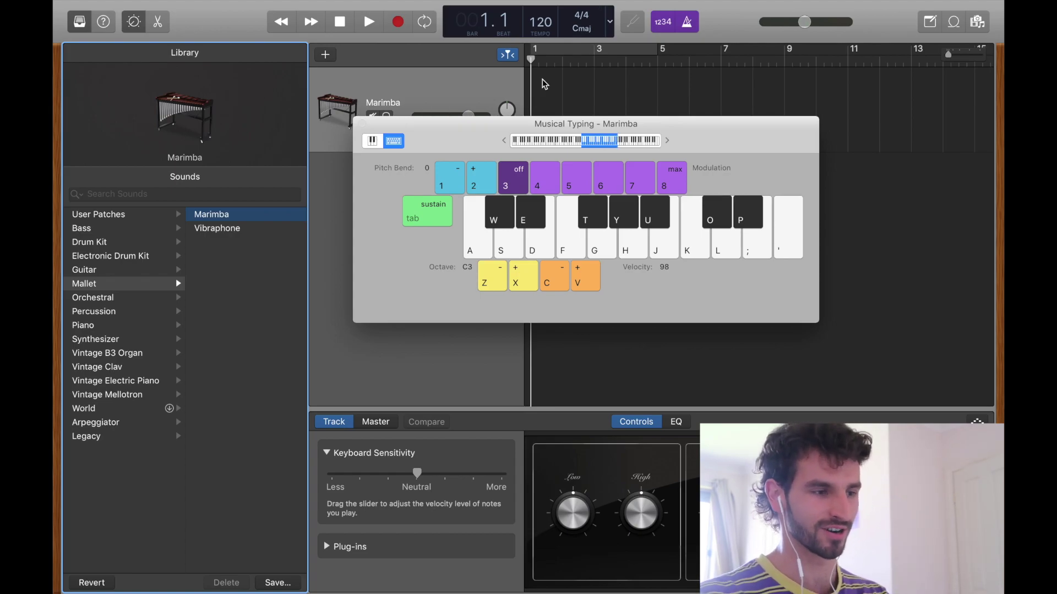
key(k)
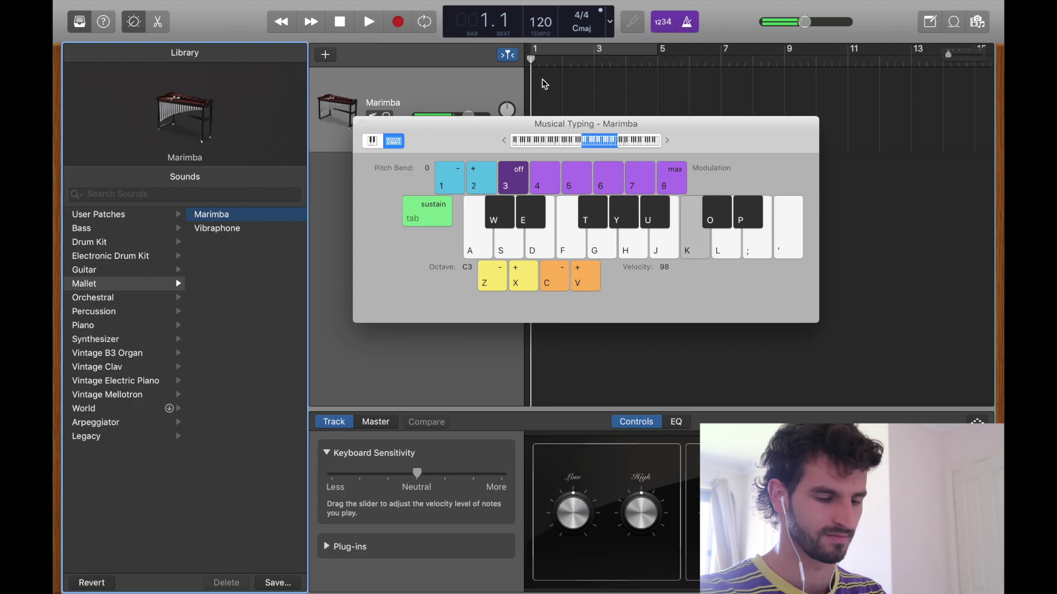
key(g)
key(k)
key(g)
key(semicolon)
key(j)
key(semicolon)
key(k)
key(g)
key(k)
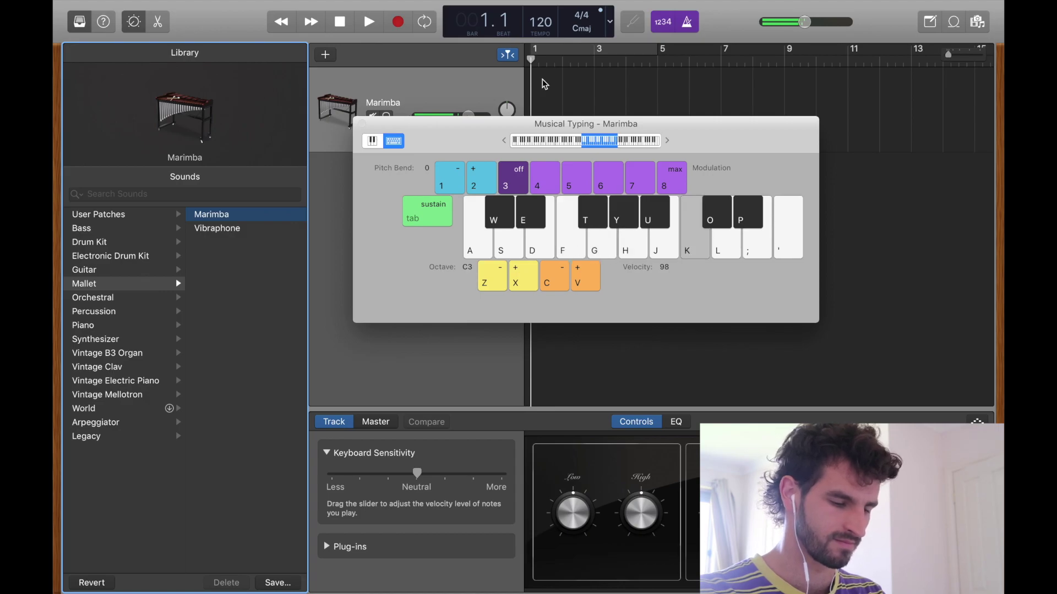
key(f)
key(h)
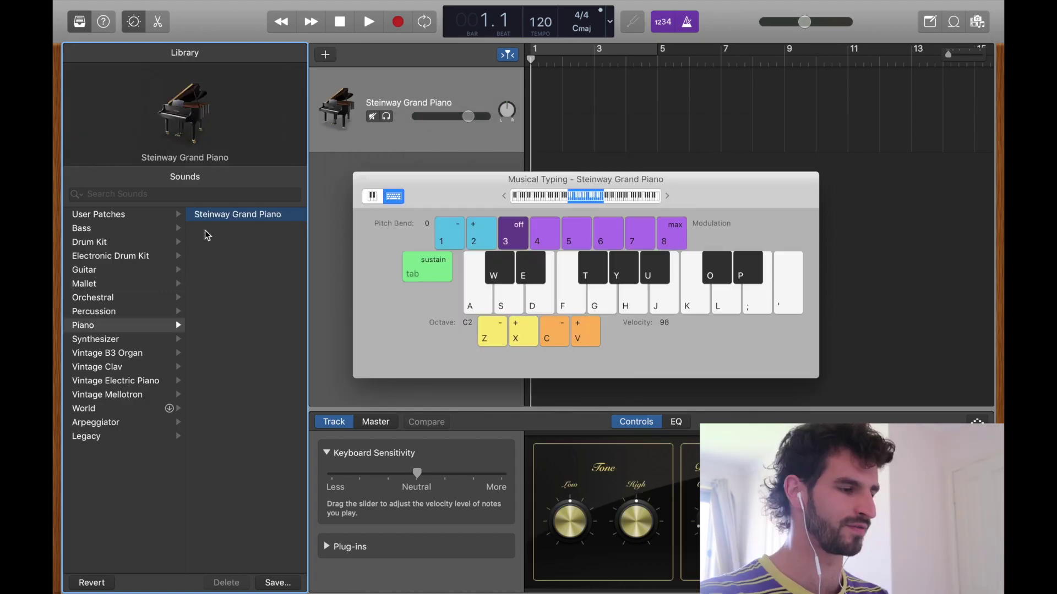
Browse the Performance Patches in the Percussion sounds, then go back up to the main sound categories
click(124, 312)
click(246, 255)
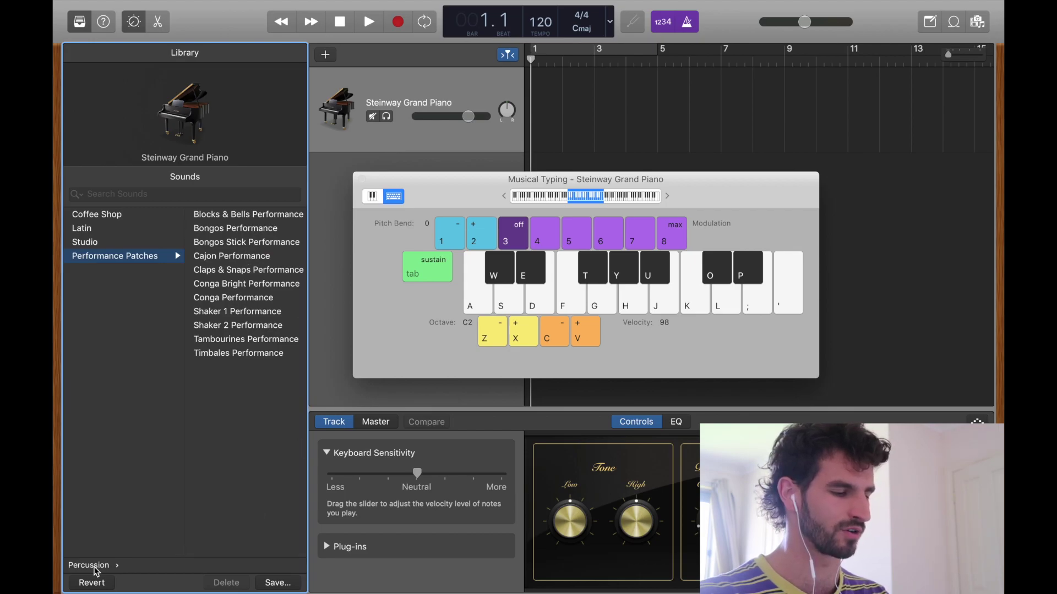
click(97, 568)
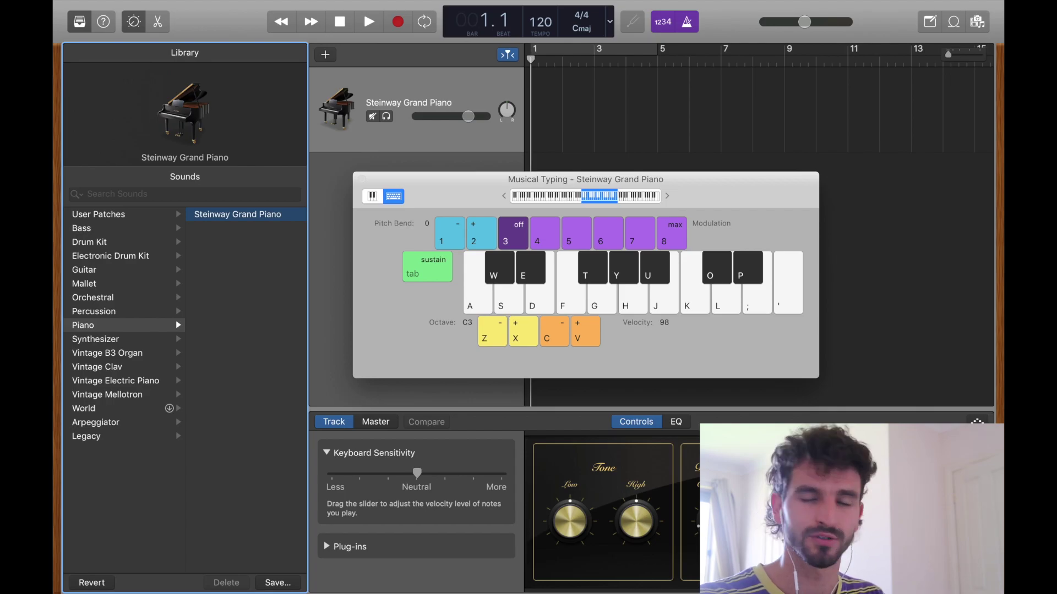
Play C and C-sharp on the Steinway Grand Piano with Musical Typing
key(a)
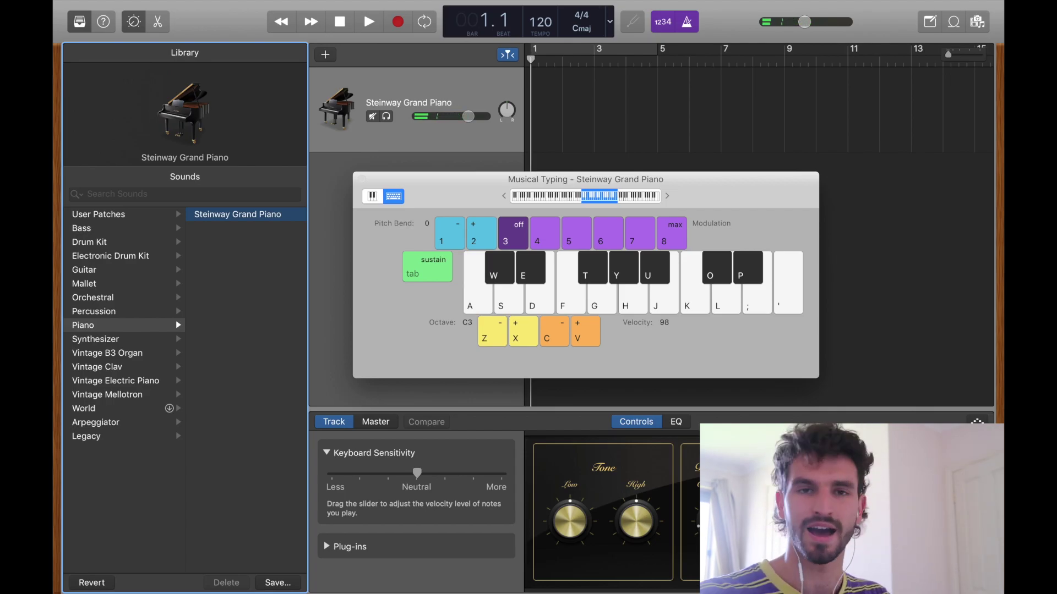
key(a)
key(w)
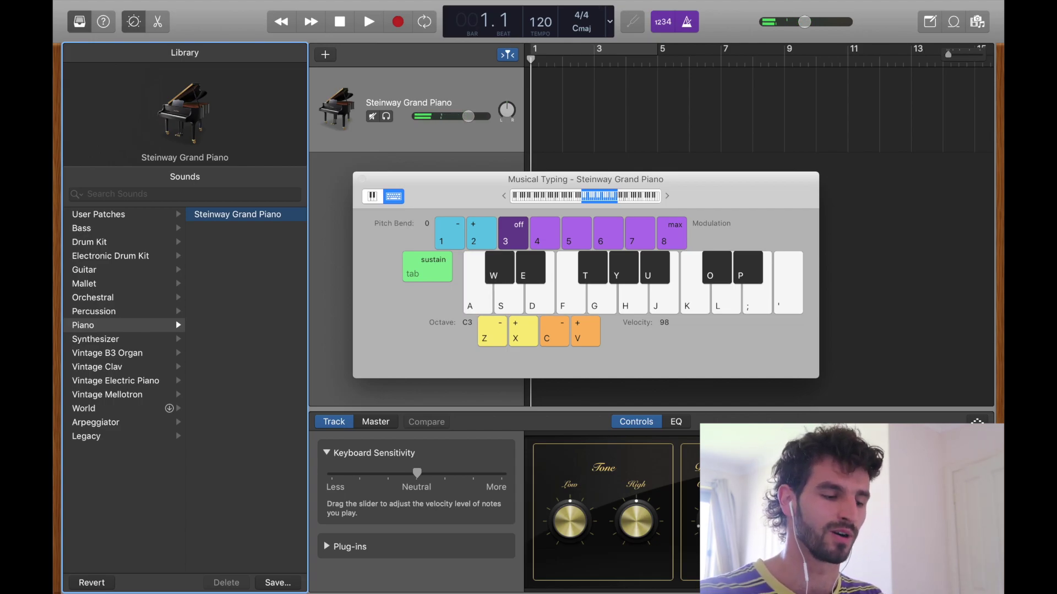
Play C-sharp, D-sharp and E on the Steinway Grand Piano, followed by the notes C, E, F and G
key(w)
key(e)
key(d)
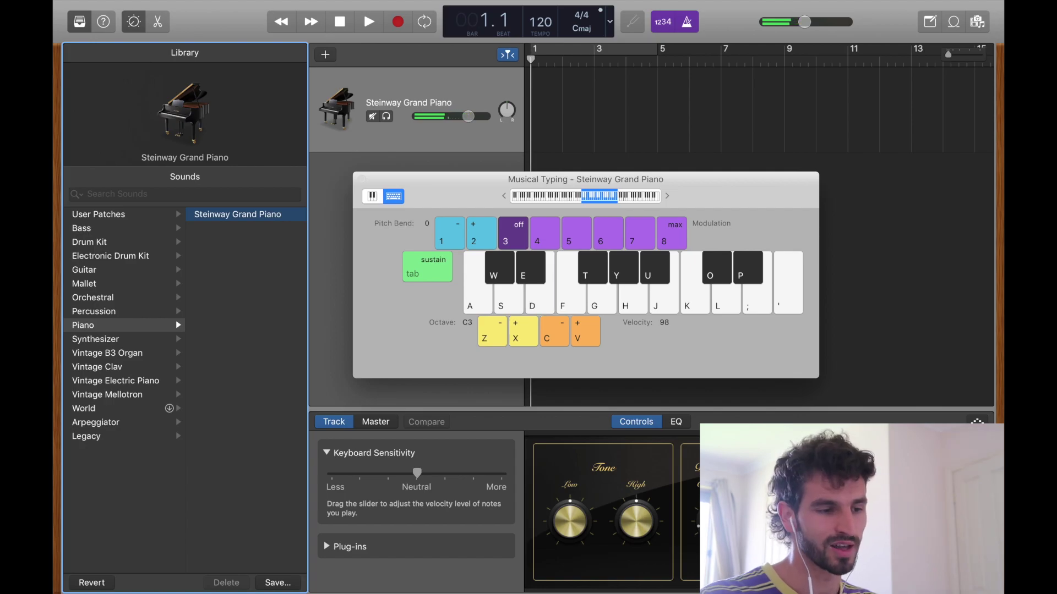
key(a)
key(d)
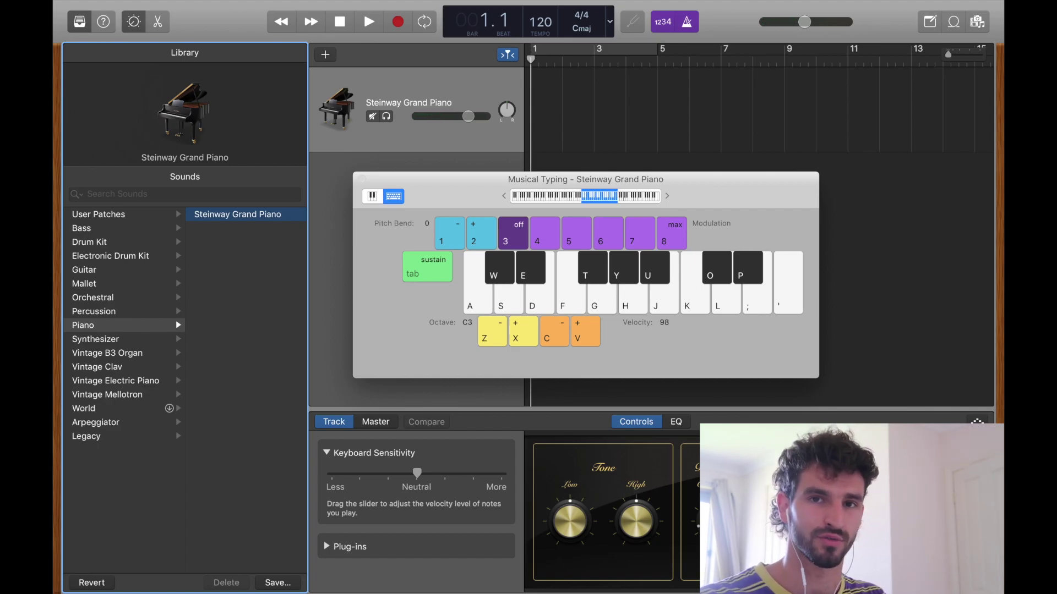
key(d)
key(f)
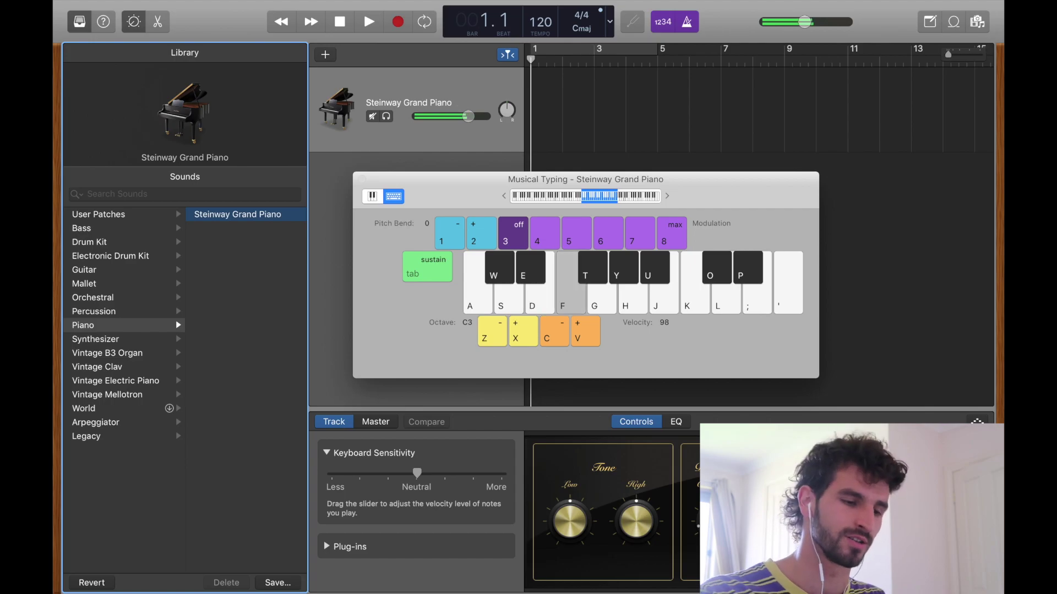
key(g)
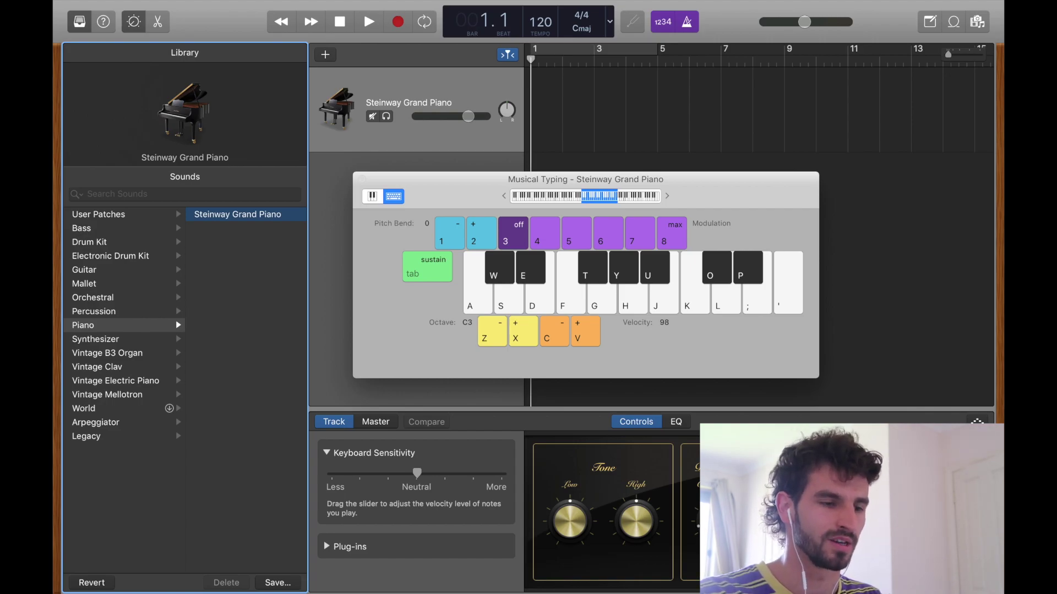
key(g)
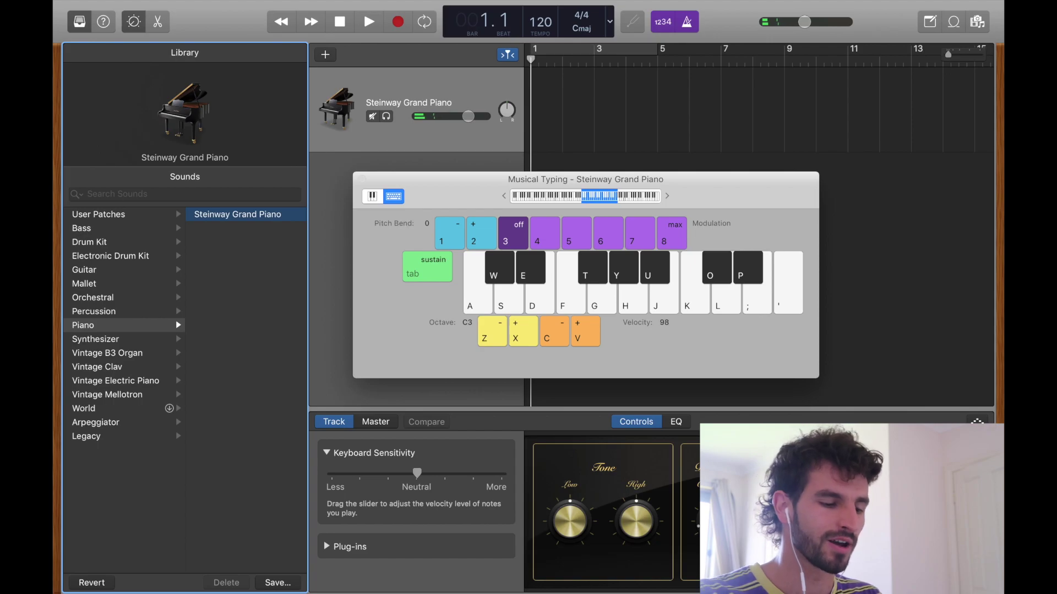
key(a)
key(d)
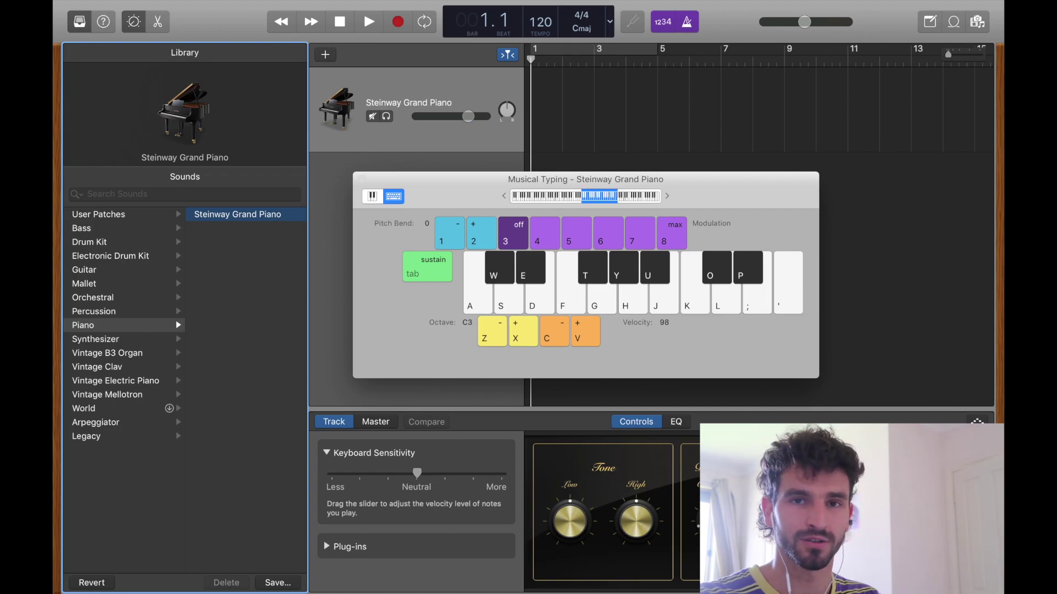
Play the semitones from C up to D-sharp, and sound a C minor chord on the piano
key(a)
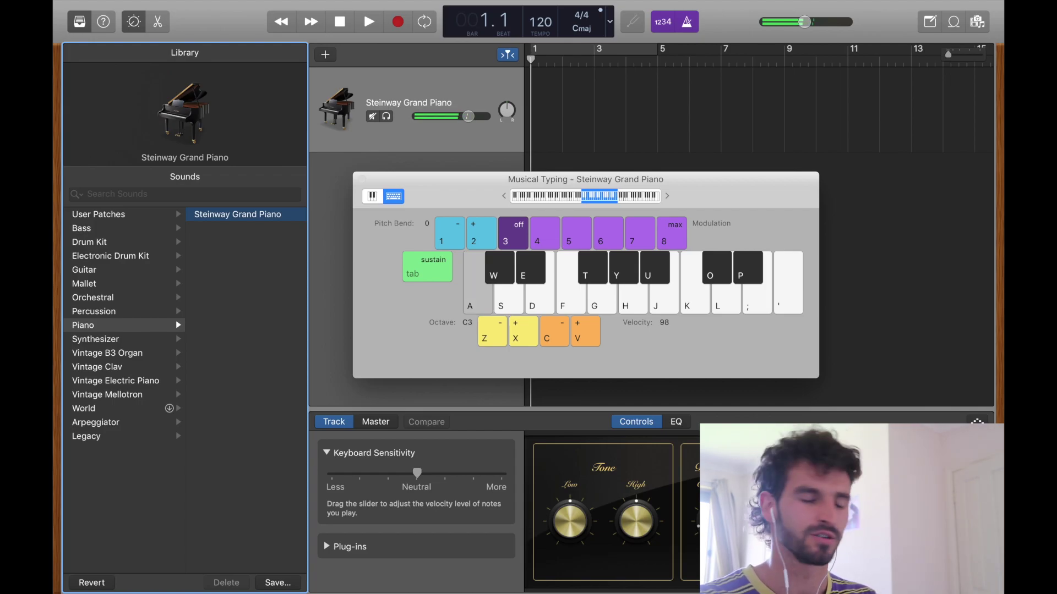
key(w)
key(s)
key(e)
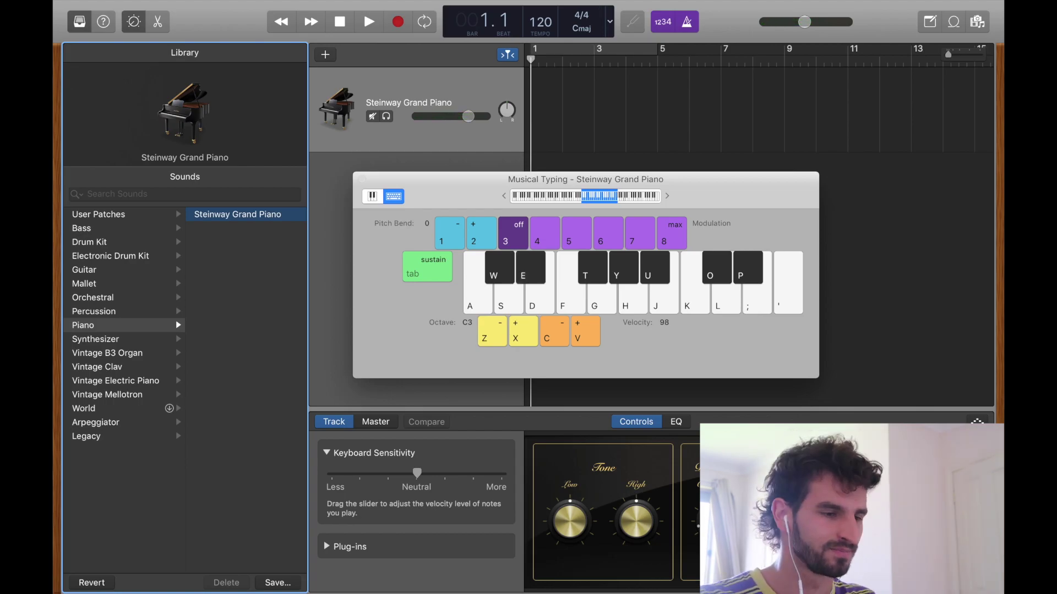
key(a)
key(g)
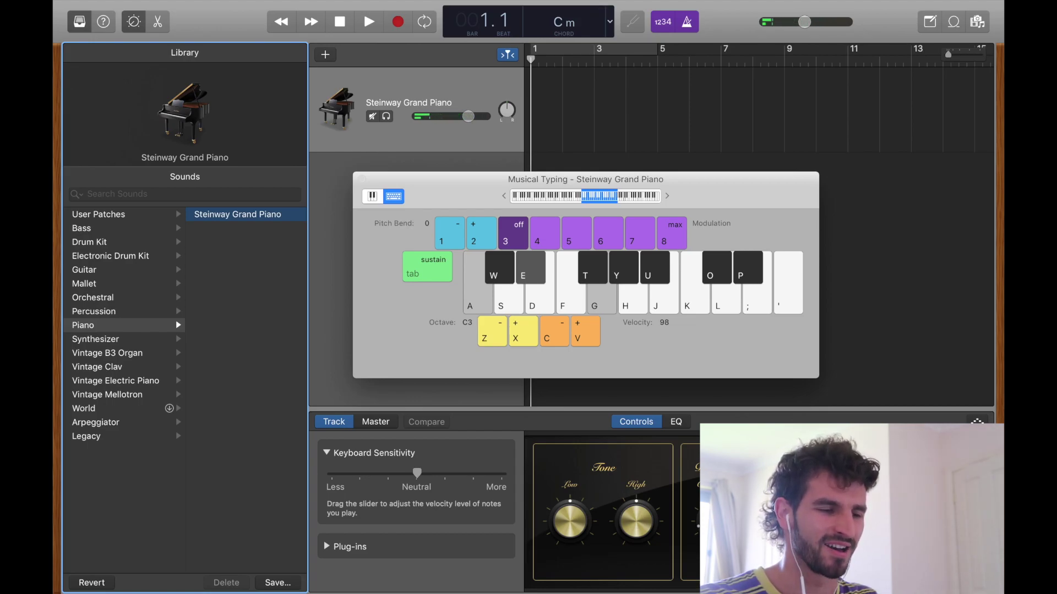
key(a)
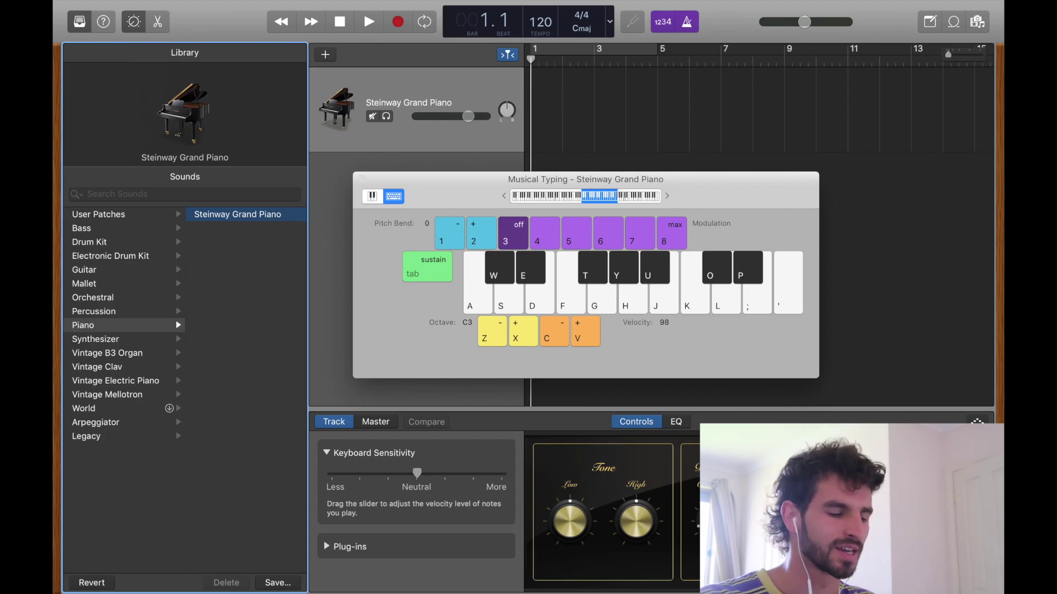
Play C with its octave, and the notes C, E, G and B of a C major seventh chord
key(a+k)
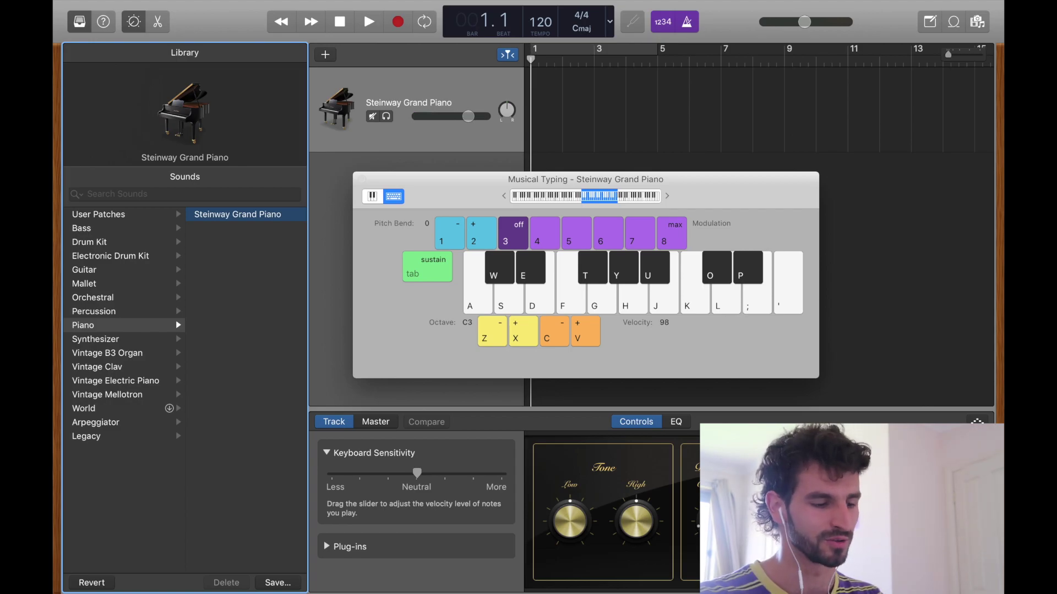
key(d)
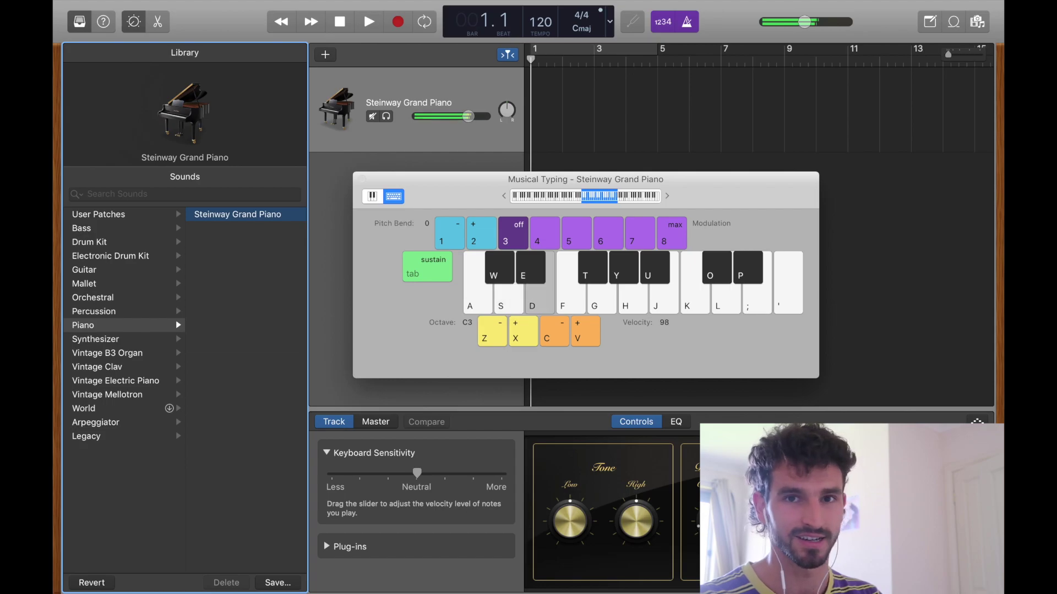
key(d)
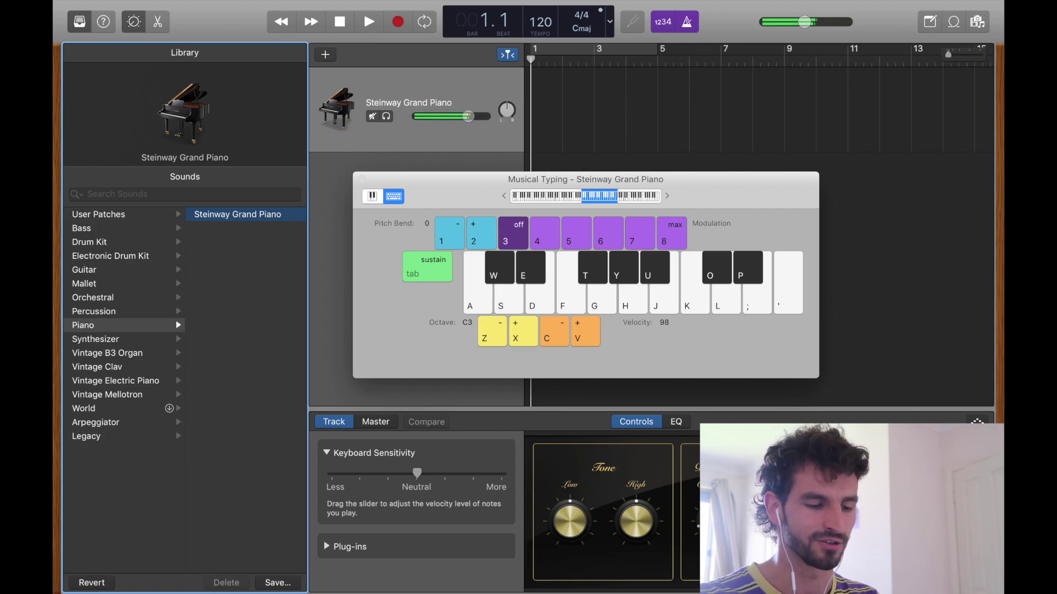
key(g)
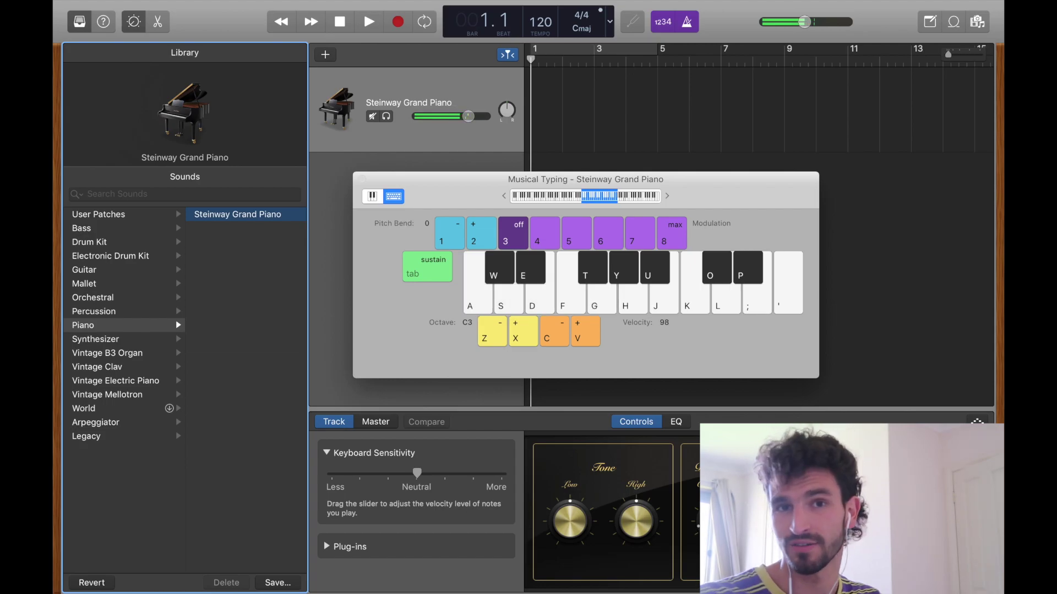
key(a)
key(g)
key(d)
key(j)
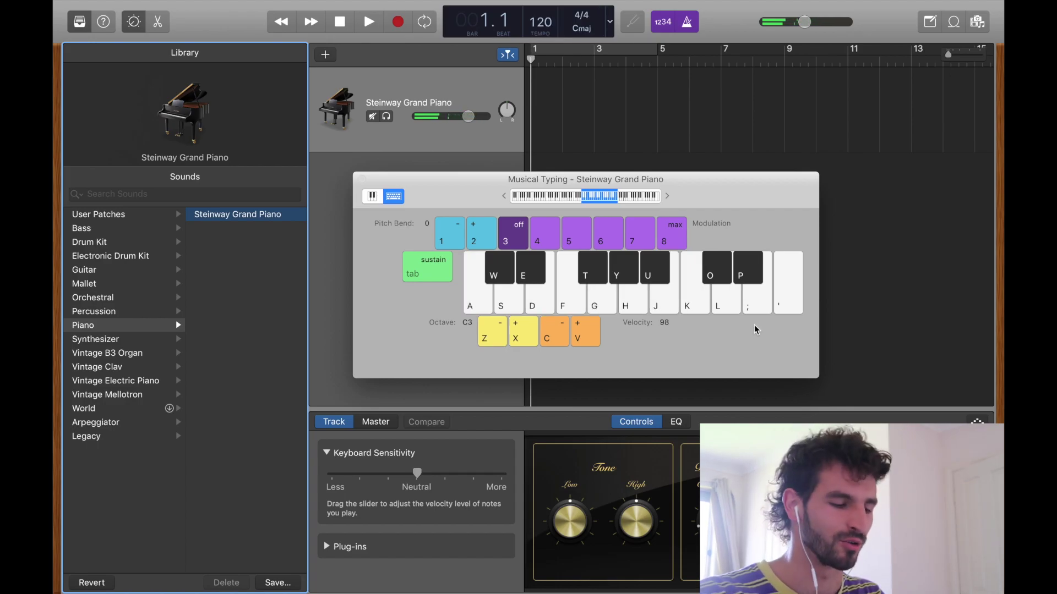
Play the ascending seventh chords C major 7, D minor 7 and E minor 7 on the piano
key(a)
key(d)
key(g)
key(j)
key(s)
key(f)
key(h)
key(k)
key(d)
key(g)
key(j)
key(l)
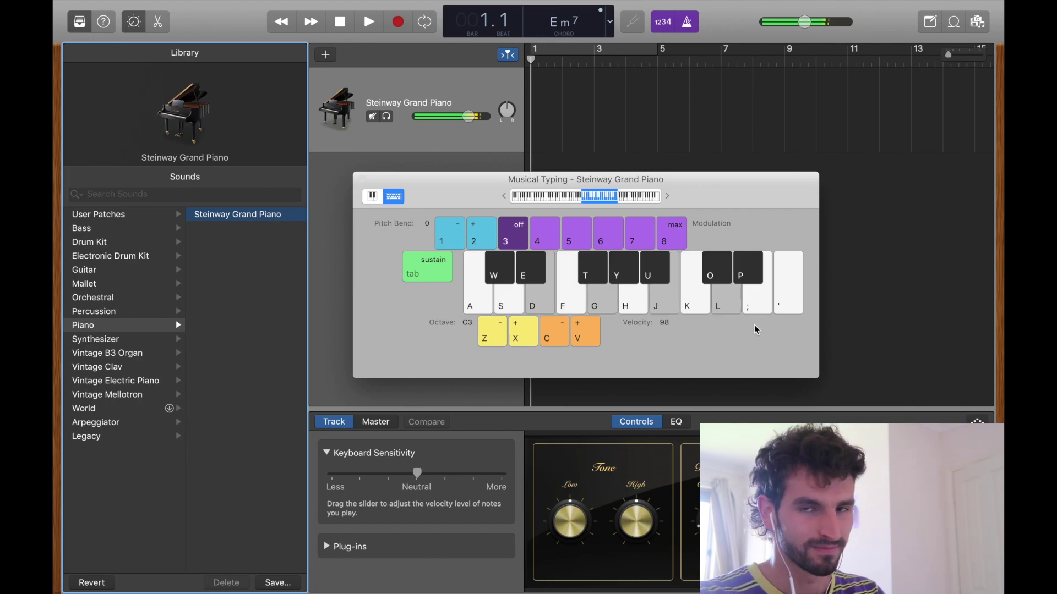
Play the piano chords D minor 7, C major 7 and D minor 7 in sequence
key(s)
key(f)
key(h)
key(k)
key(a)
key(d)
key(g)
key(j)
key(s)
key(f)
key(h)
key(k)
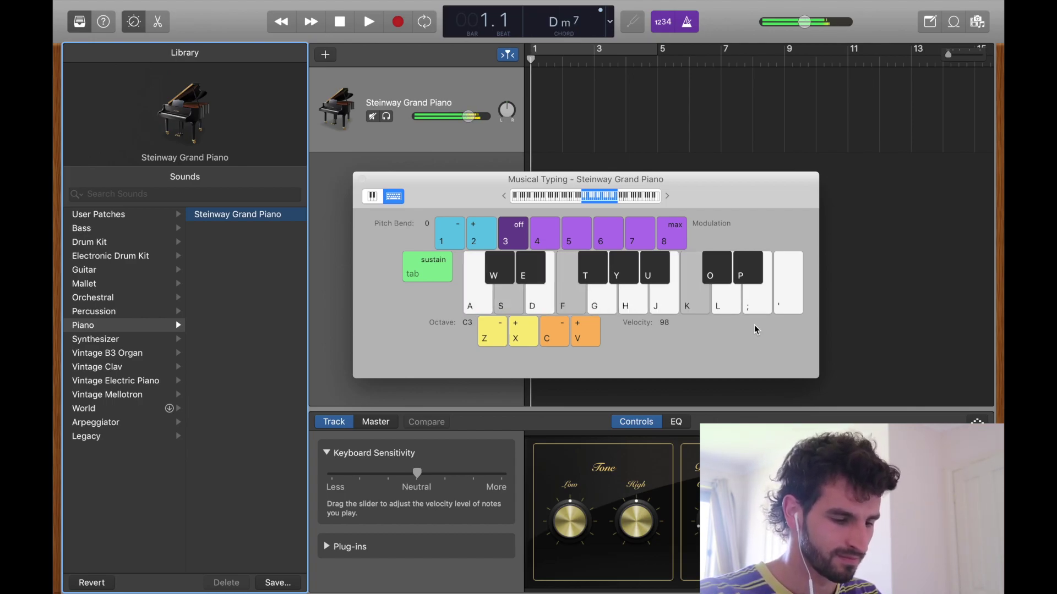
Change the track's sound to FM Piano from the Synthesizer Classics and try it out with a short melody
key(a)
key(d)
key(f)
key(h)
key(a)
key(j)
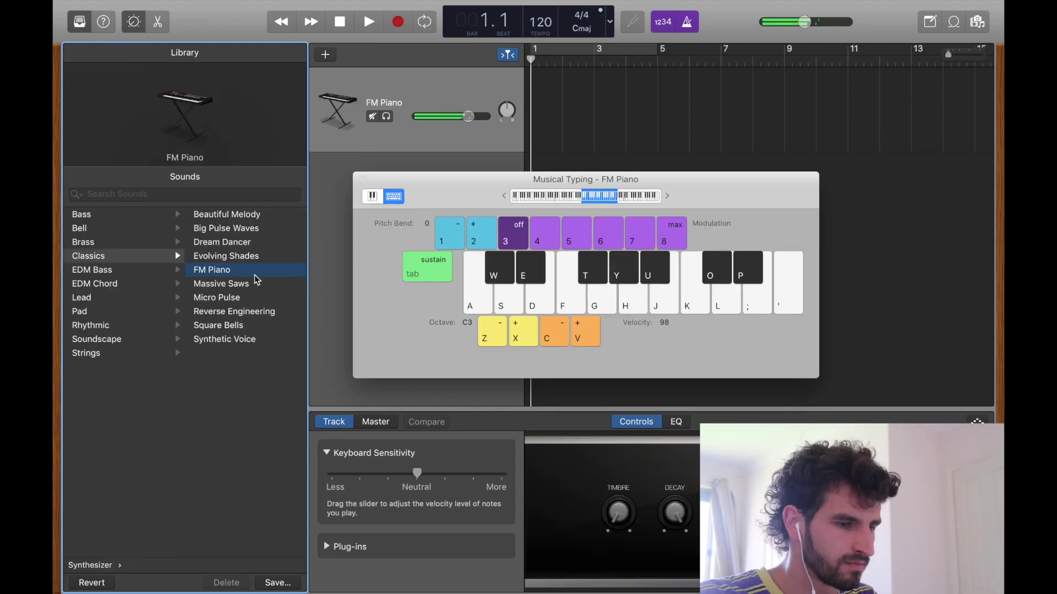
key(a)
key(d)
key(j)
key(k)
key(j)
key(g)
key(d)
key(a)
key(g)
key(j)
key(k)
key(semicolon)
key(k)
Switch the sound to Massive Saws and try it out with the notes C, E and B
click(258, 282)
key(a)
key(d)
key(a)
key(j)
key(a)
key(j)
key(a)
key(j)
Switch the sound to Micro Pulse, lower the Musical Typing octave to C1 and play low C notes
click(262, 298)
key(a)
key(k)
key(u)
key(a)
key(z)
key(z)
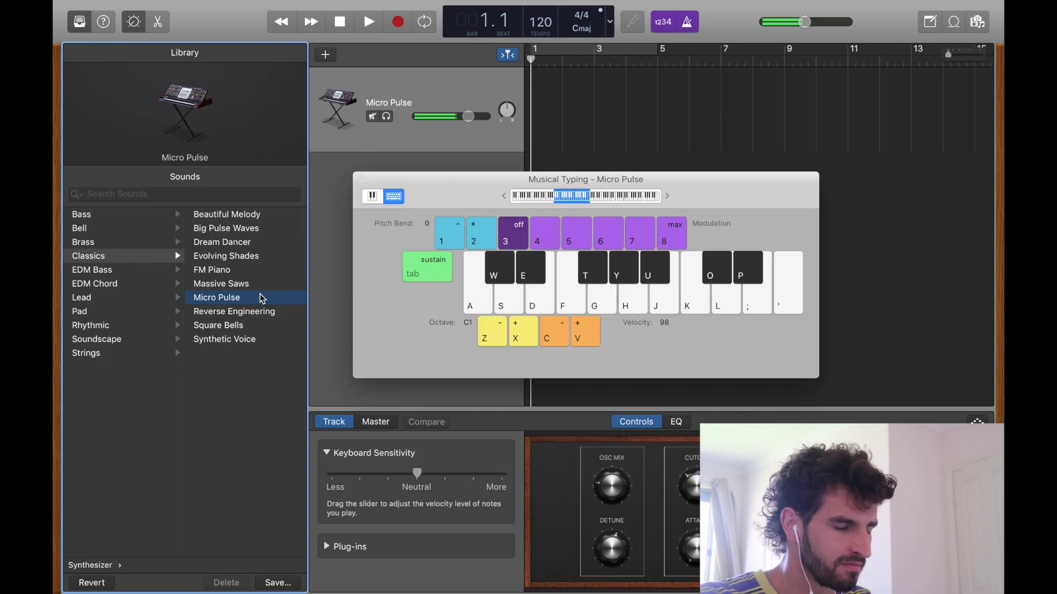
key(a)
key(a)
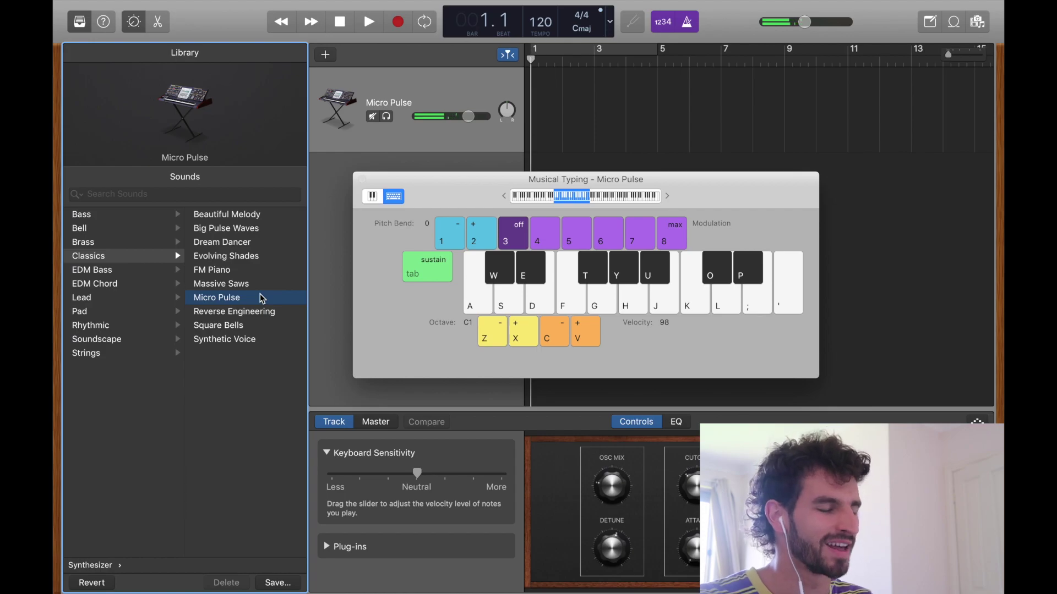
Add a second Micro Pulse instrument track below the first and play low notes on it
double_click(428, 168)
key(a)
key(d)
key(j)
key(k)
key(g)
key(d)
key(a)
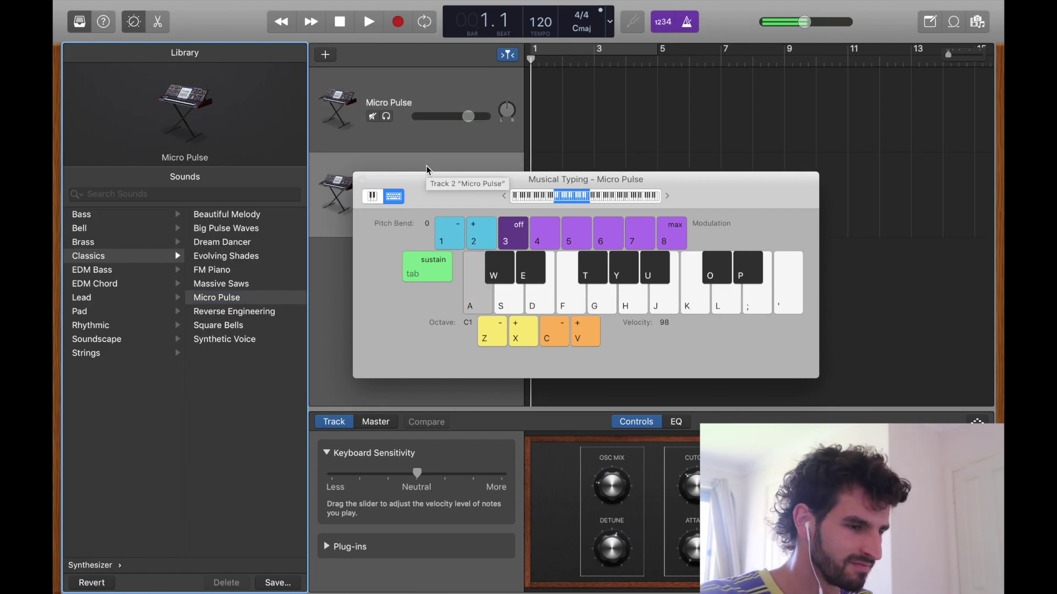
key(d)
key(j)
key(k)
key(g)
key(d)
key(a)
Try Square Bells on the second track, change it to Dream Dancer discarding the instrument changes, and play a C major 7 chord
click(218, 325)
click(230, 243)
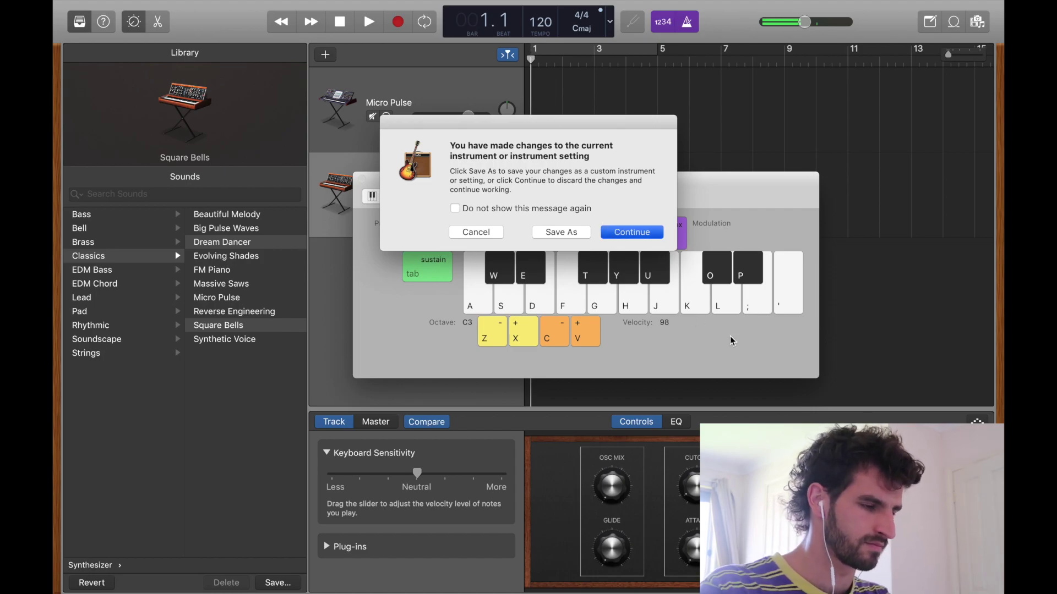
key(Return)
key(a)
key(j)
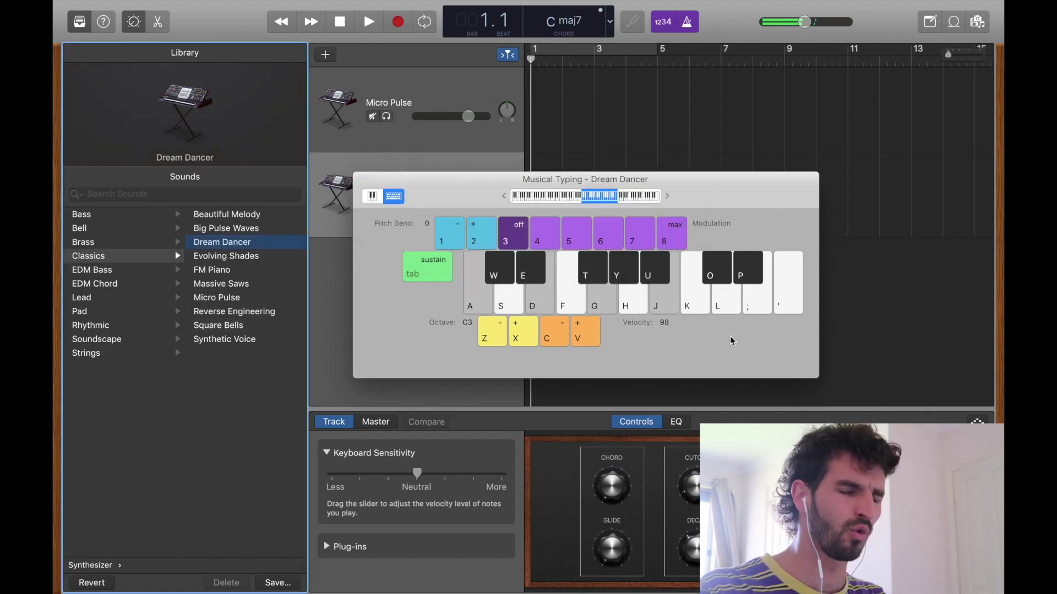
Close Musical Typing and rename the first track as bass and the second as chords stabs
click(361, 179)
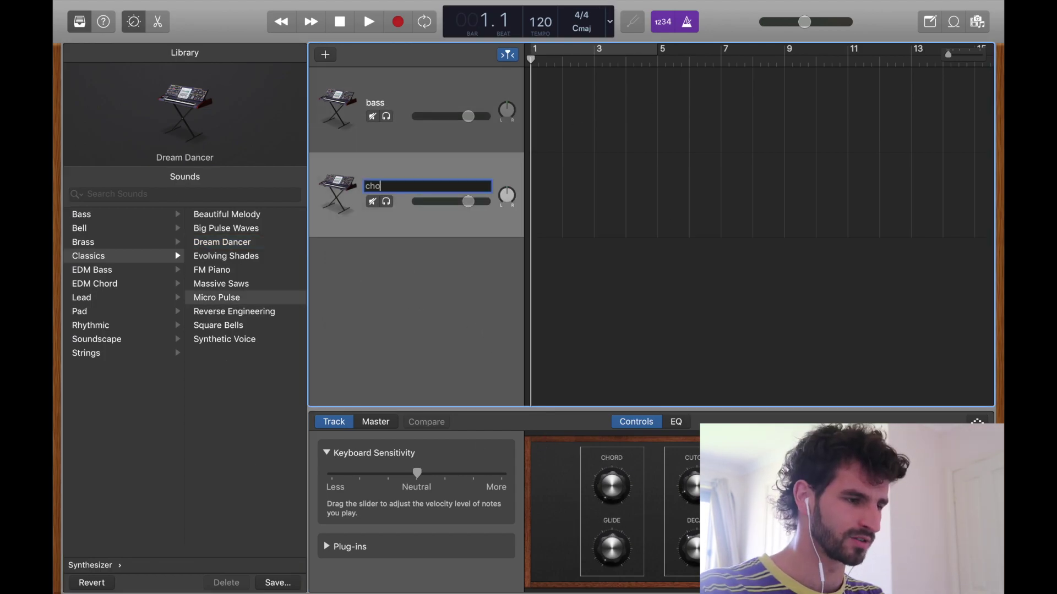
text(rds stabs)
key(Return)
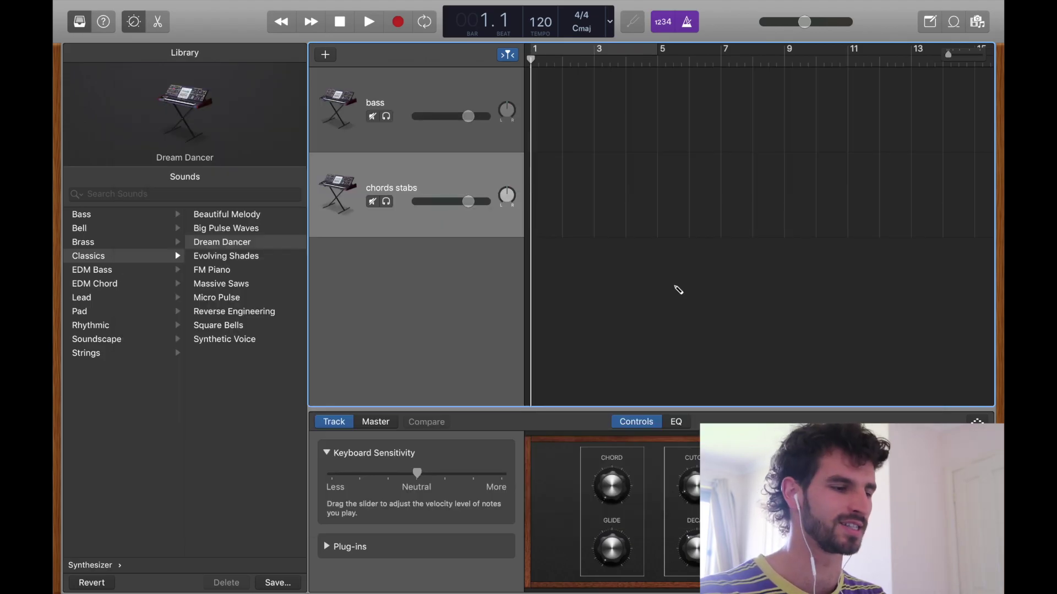
Add a third track duplicating chords stabs and browse the Mallet sounds for it
key(super+d)
click(93, 282)
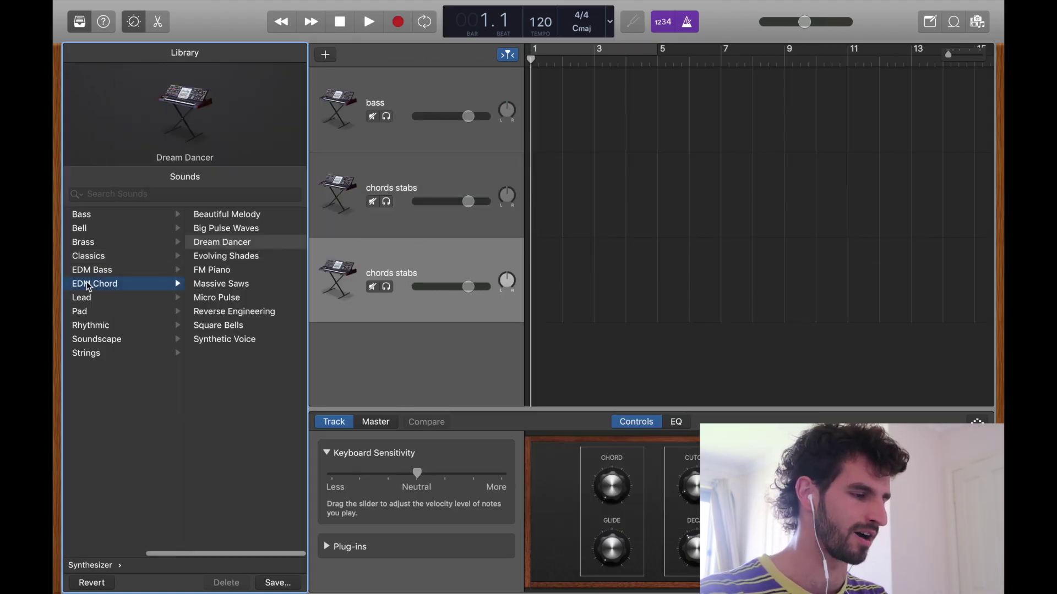
key(Left)
click(111, 285)
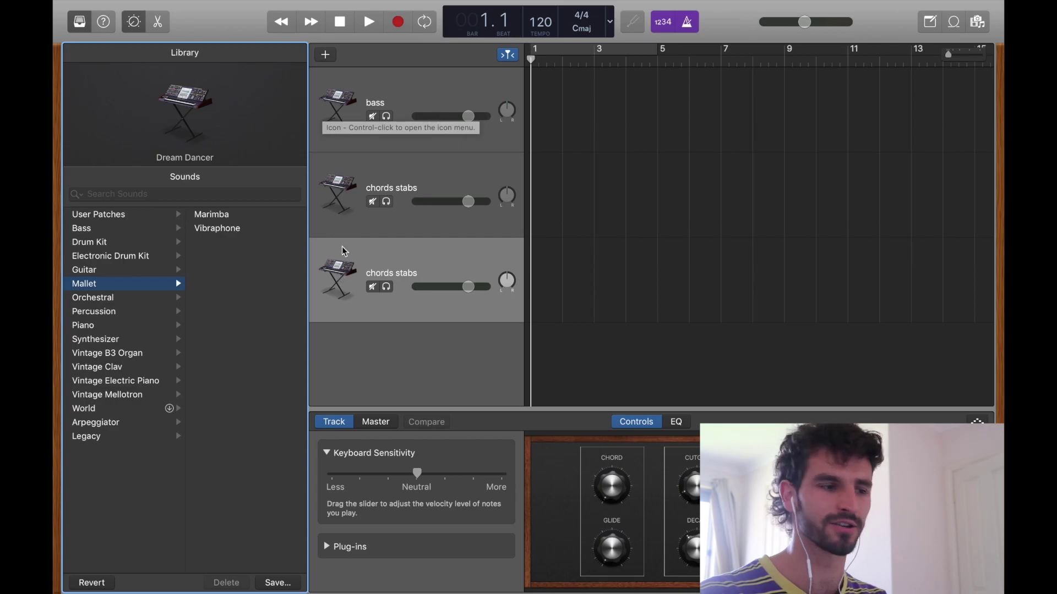
Change the bass track's icon to the black speaker stack and the second track's icon to the red keyboard
ctrl+click(340, 99)
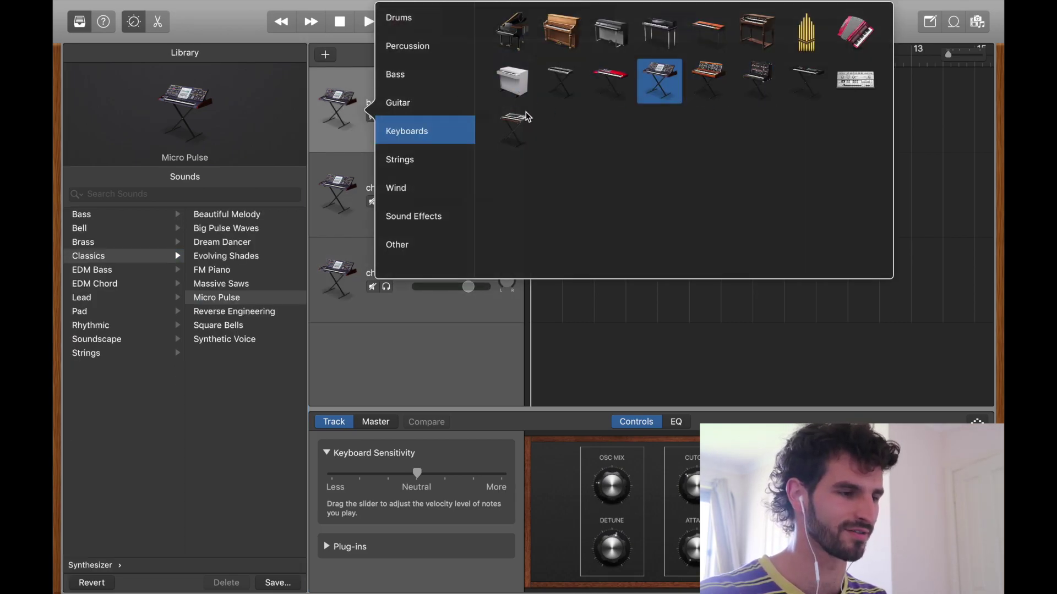
click(406, 77)
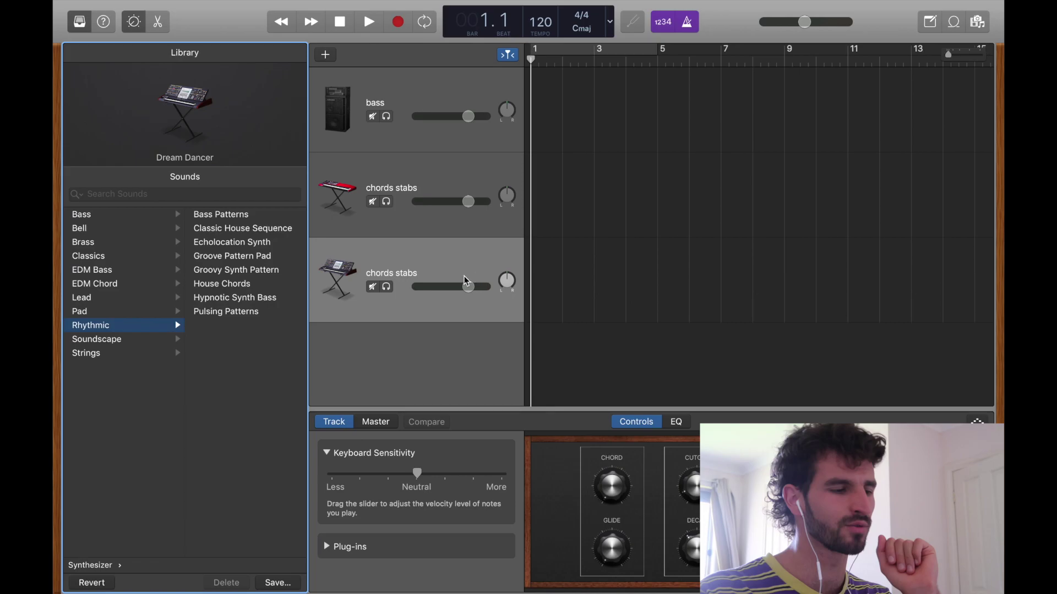
Create an empty MIDI region on the bass track running from bar 1 to bar 5
click(481, 99)
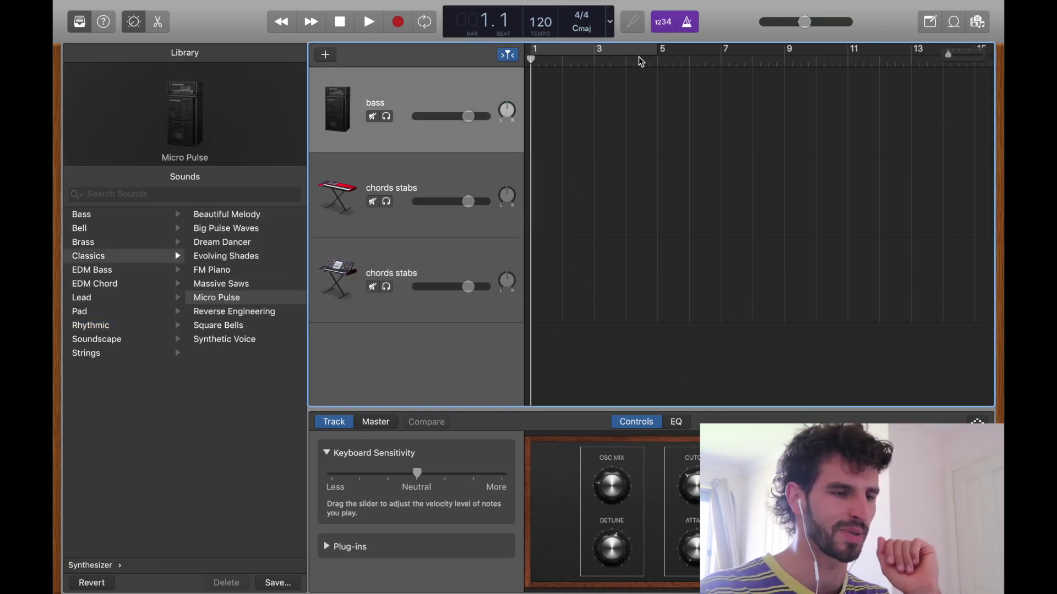
right_click(542, 71)
click(566, 79)
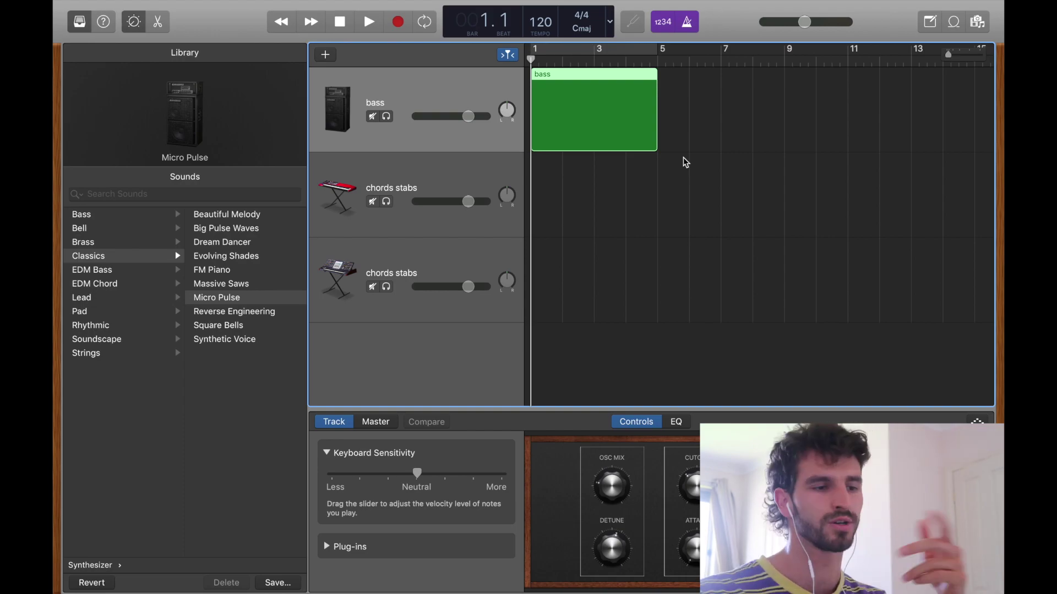
Play the project to hear the metronome, stop playback and set the tempo to 108
key(space)
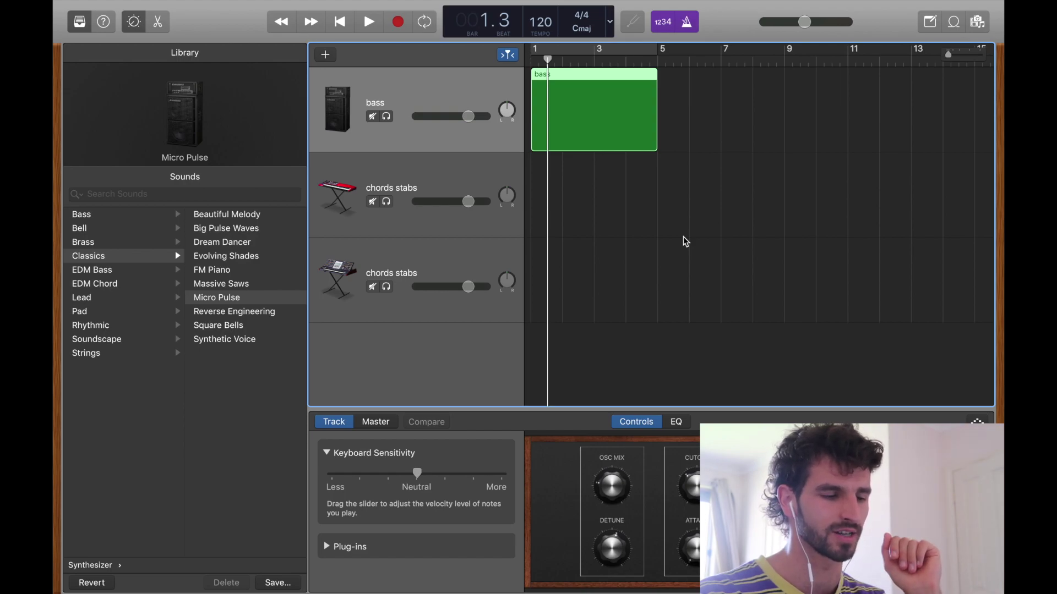
key(space)
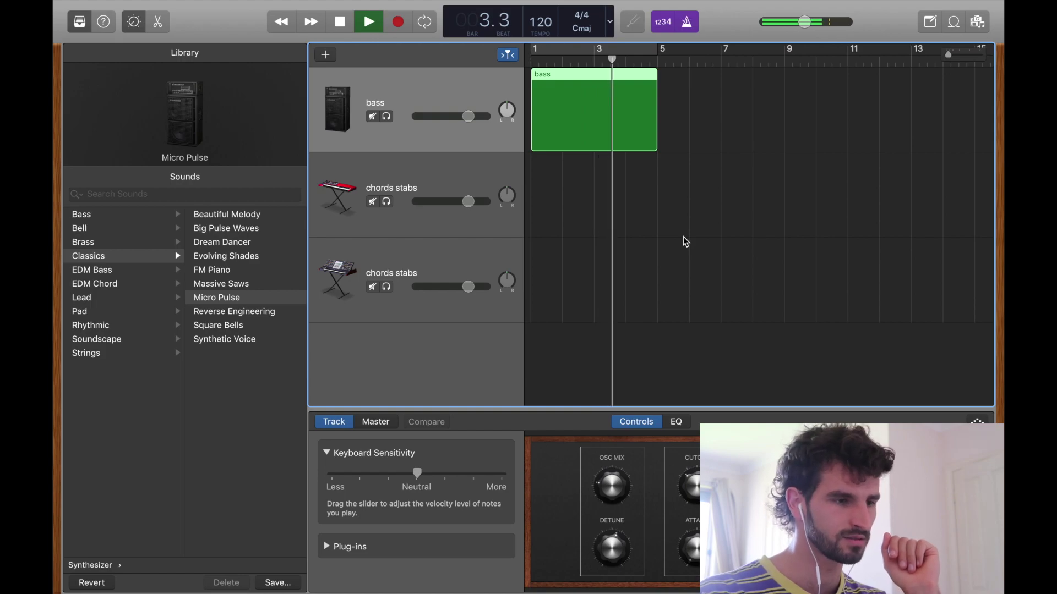
key(space)
drag(540, 22, 541, 31)
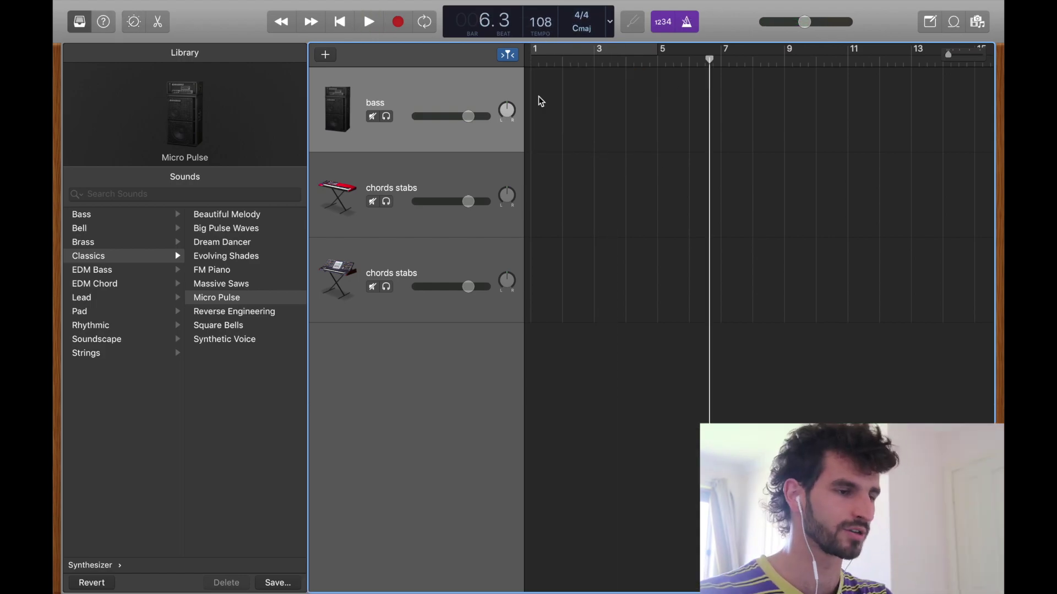
Return the playhead to bar 1 and move it on to bar 2
right_click(541, 102)
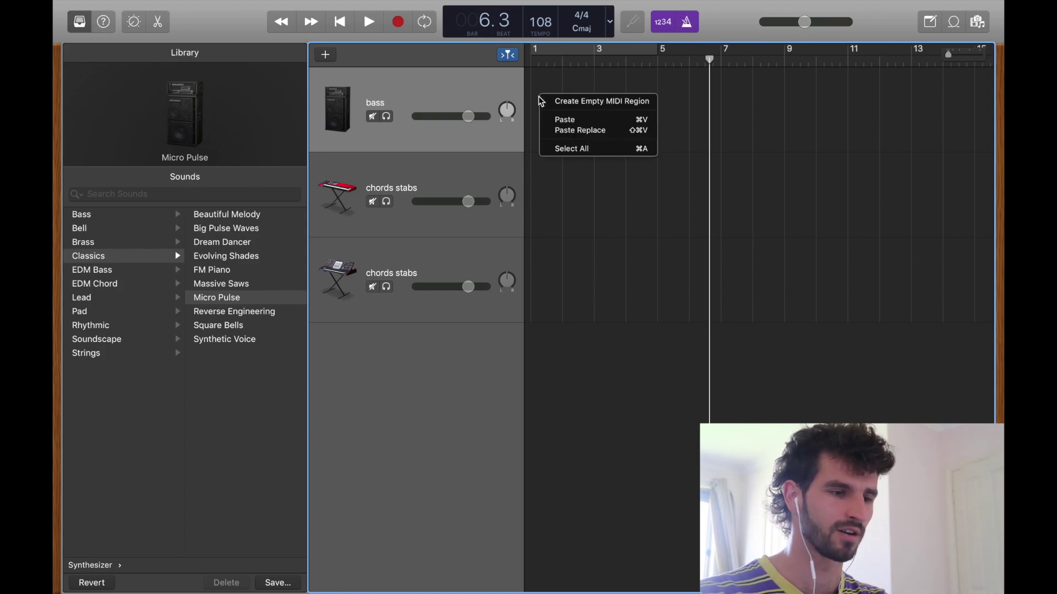
click(540, 85)
click(530, 62)
mouse_move(530, 62)
mouse_down()
mouse_move(841, 63)
mouse_move(533, 64)
mouse_up()
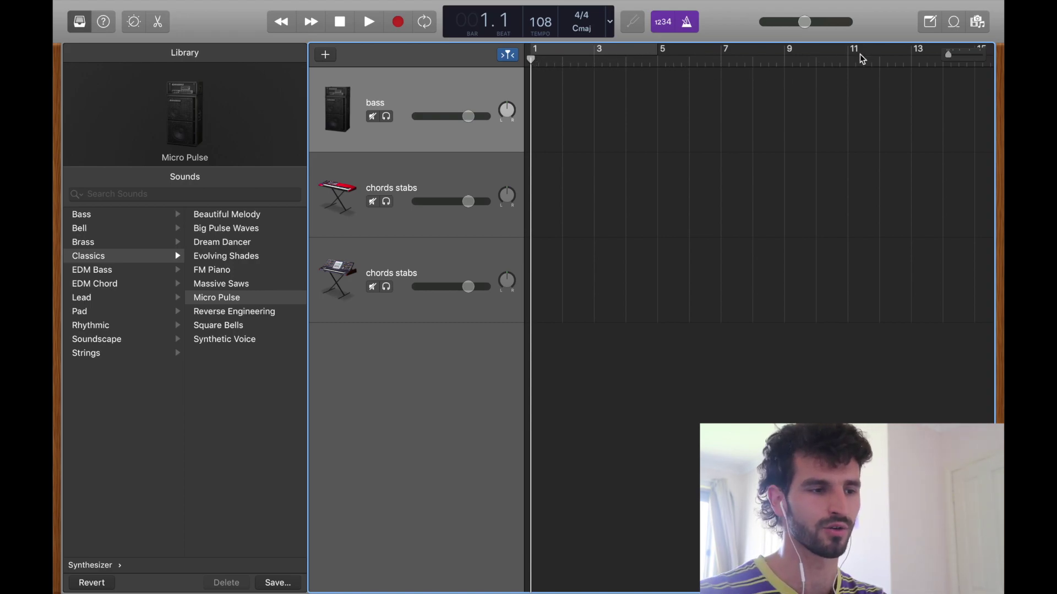
drag(529, 63, 562, 109)
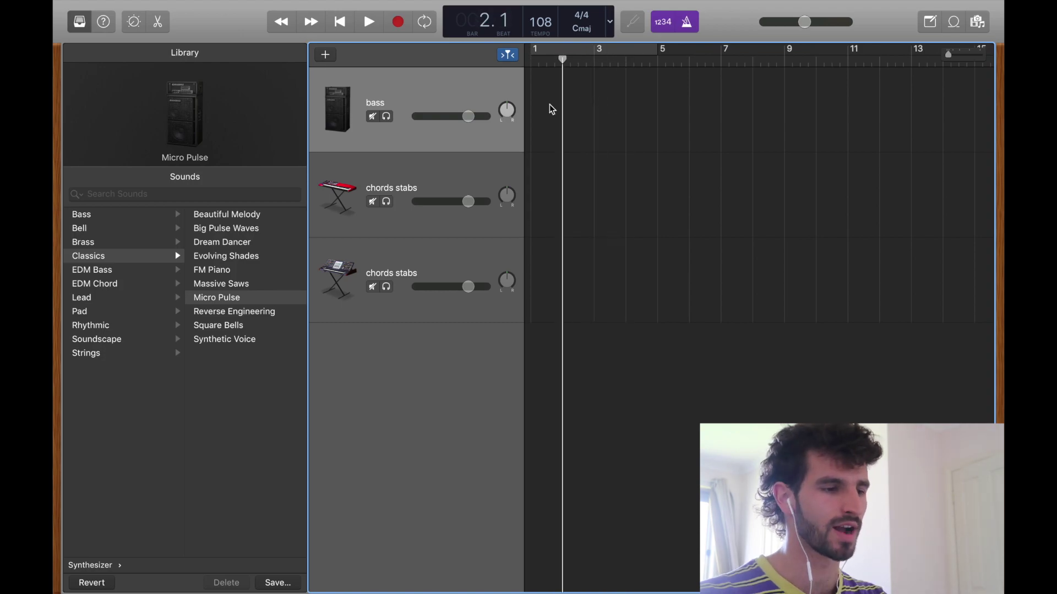
Create an empty MIDI region on the bass track from bar 1 to bar 5 and open it in the piano roll
right_click(552, 110)
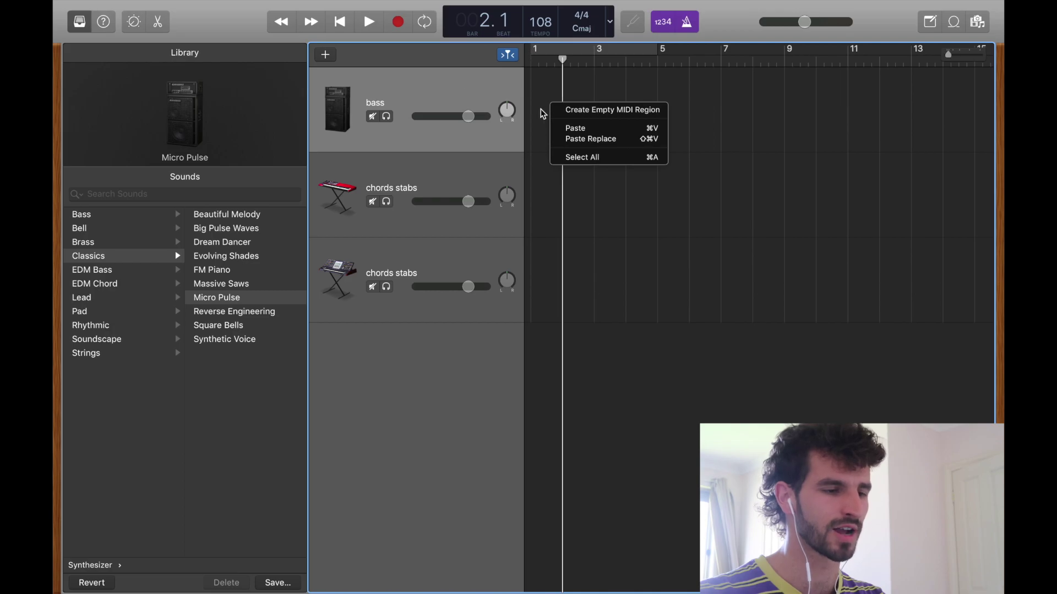
click(638, 111)
drag(315, 148, 411, 157)
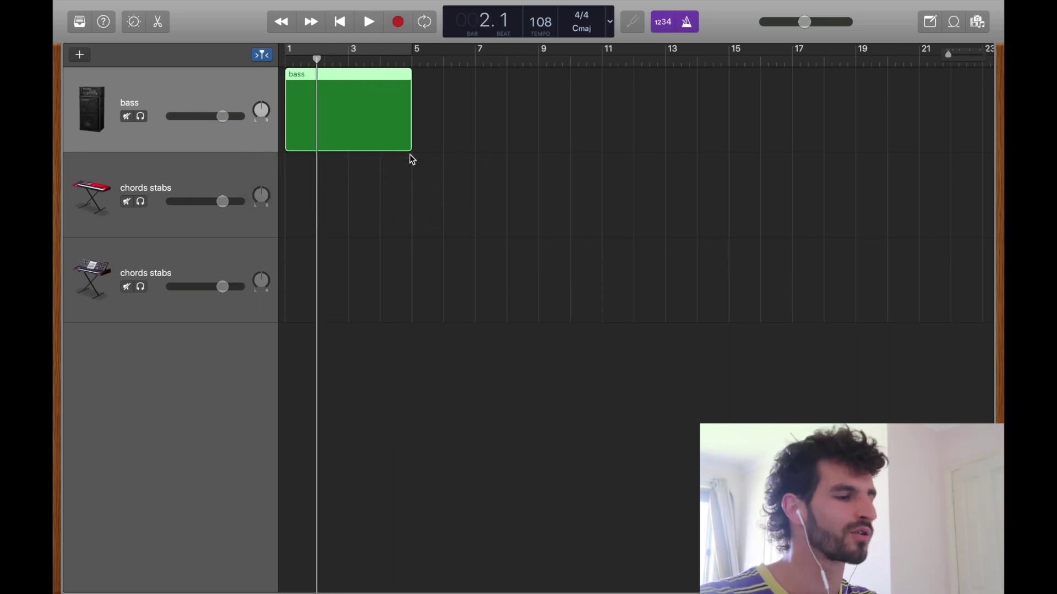
double_click(359, 100)
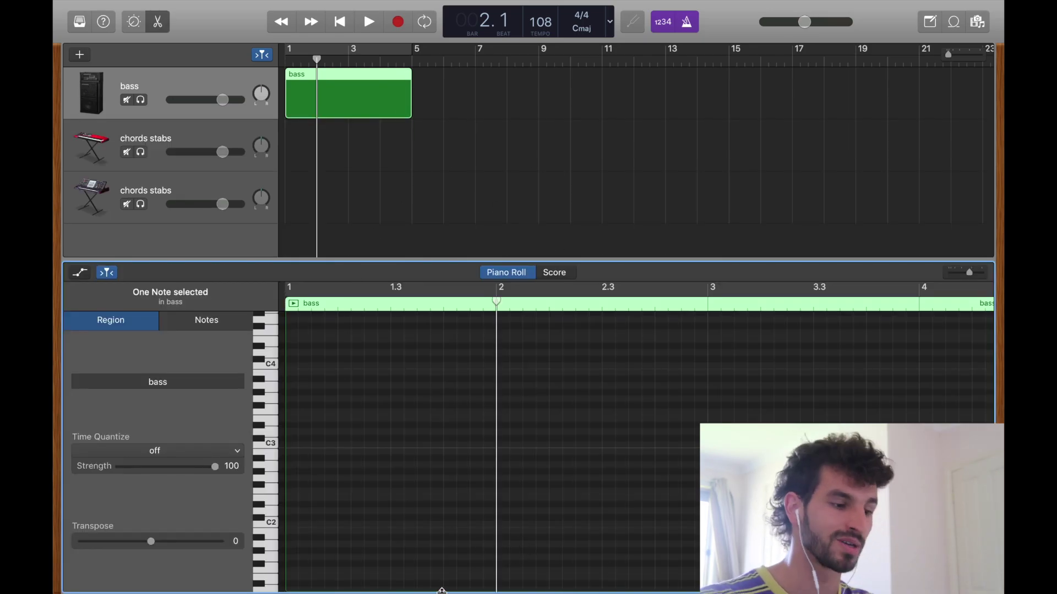
Add short C3 notes on the first three beats of bar 1 in the bass region and play them back
click(267, 567)
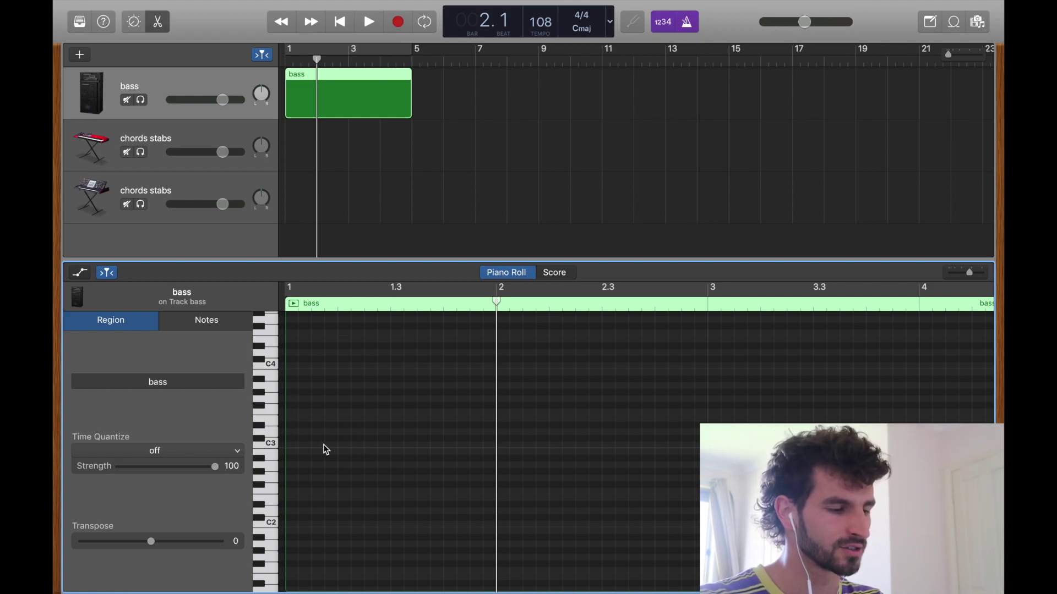
super+click(291, 444)
super+click(344, 445)
super+click(400, 445)
key(Return)
key(space)
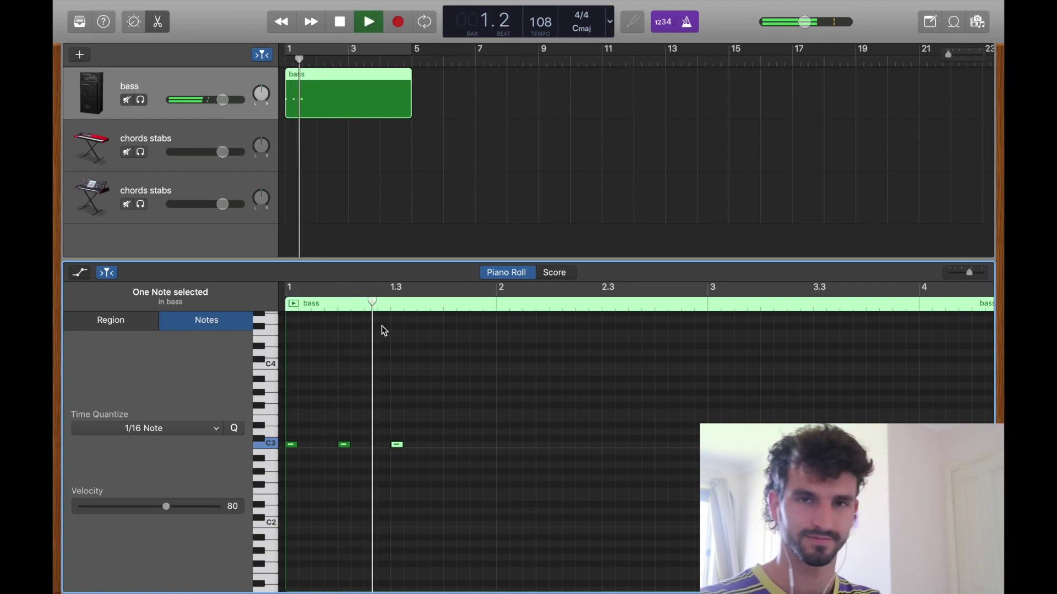
key(space)
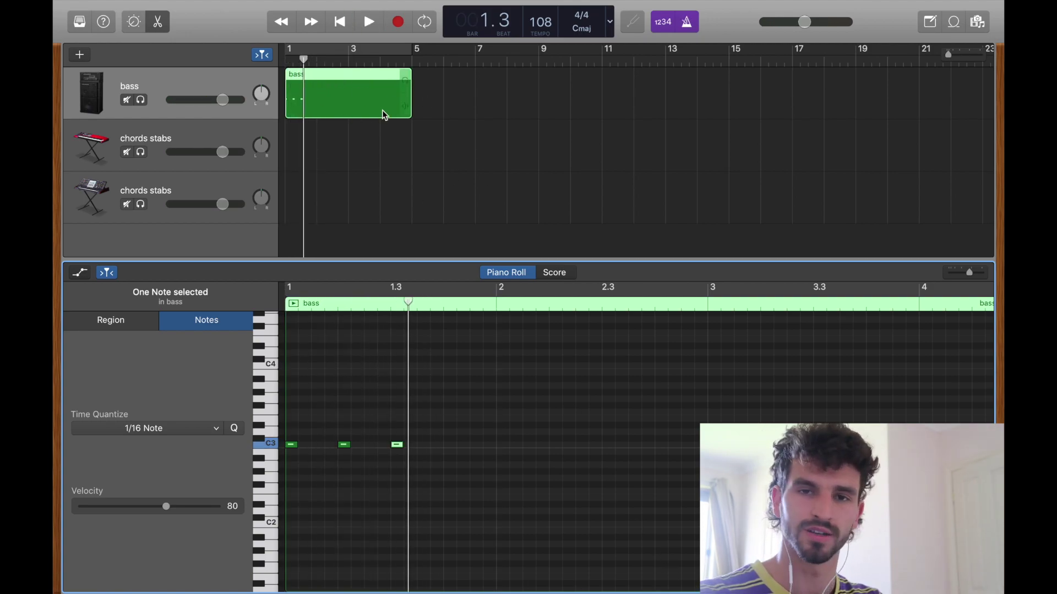
Place the playhead on the beats and off-beats of bar 1 in the piano roll and undo the last note edit
key(Return)
click(343, 306)
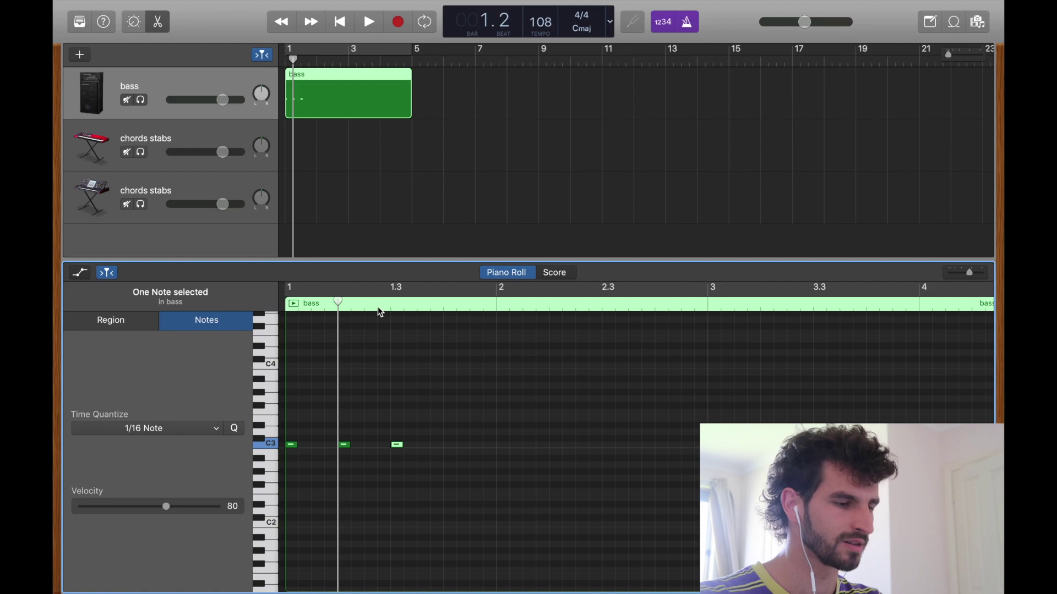
click(379, 309)
click(444, 306)
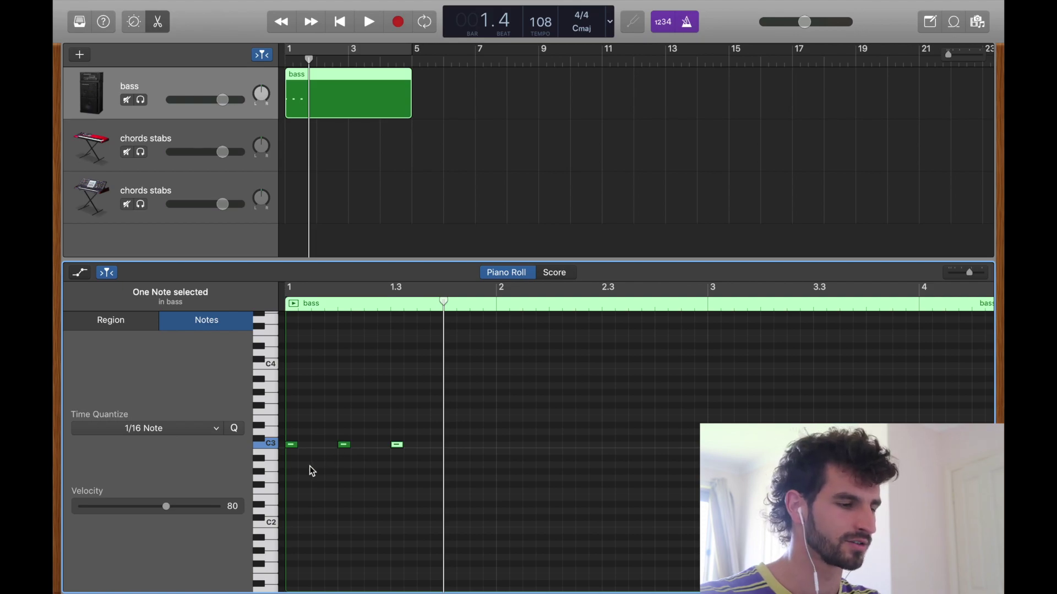
click(312, 306)
click(366, 306)
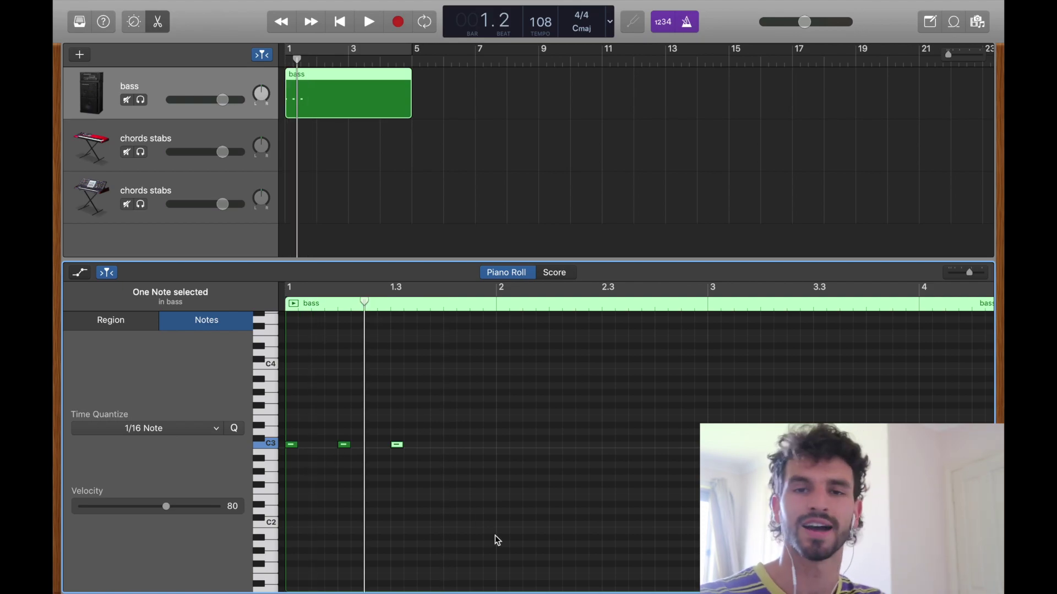
key(super+z)
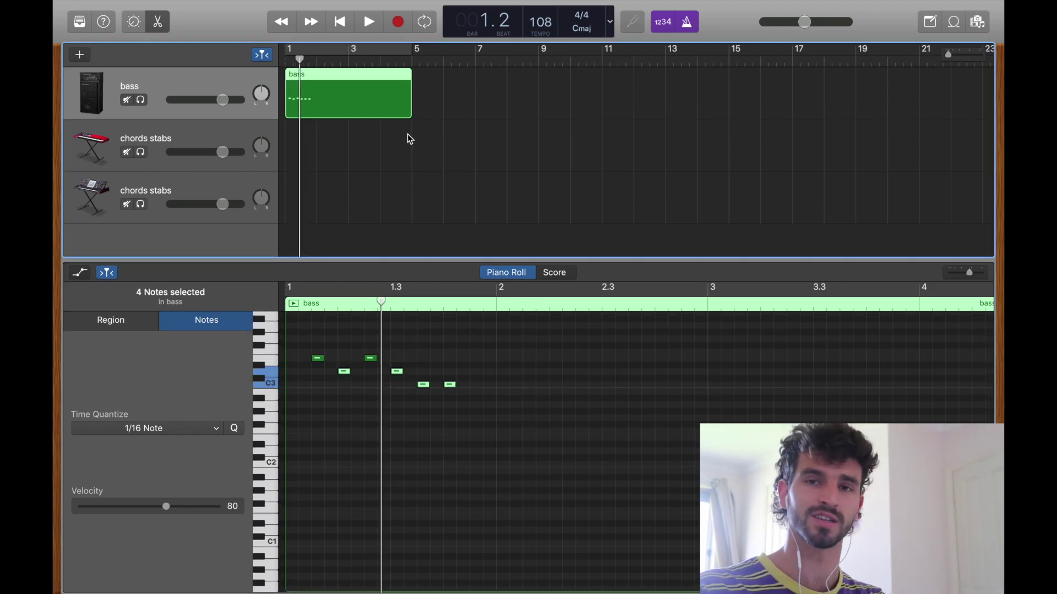
Shift the bass region one bar later to bar 2 and extend its start back to bar 1
drag(329, 87, 361, 89)
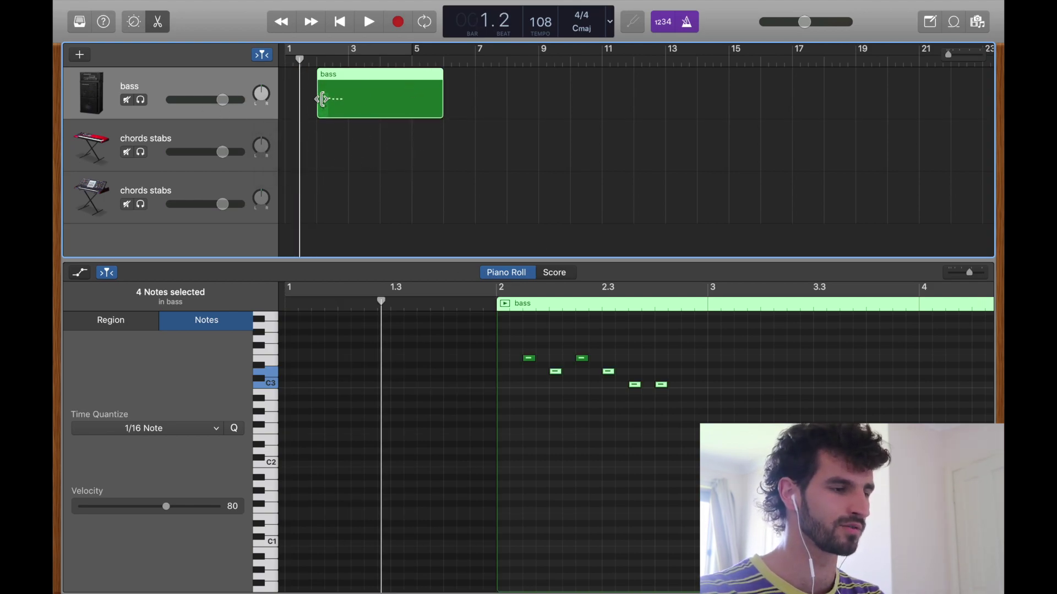
right_click(311, 75)
click(331, 88)
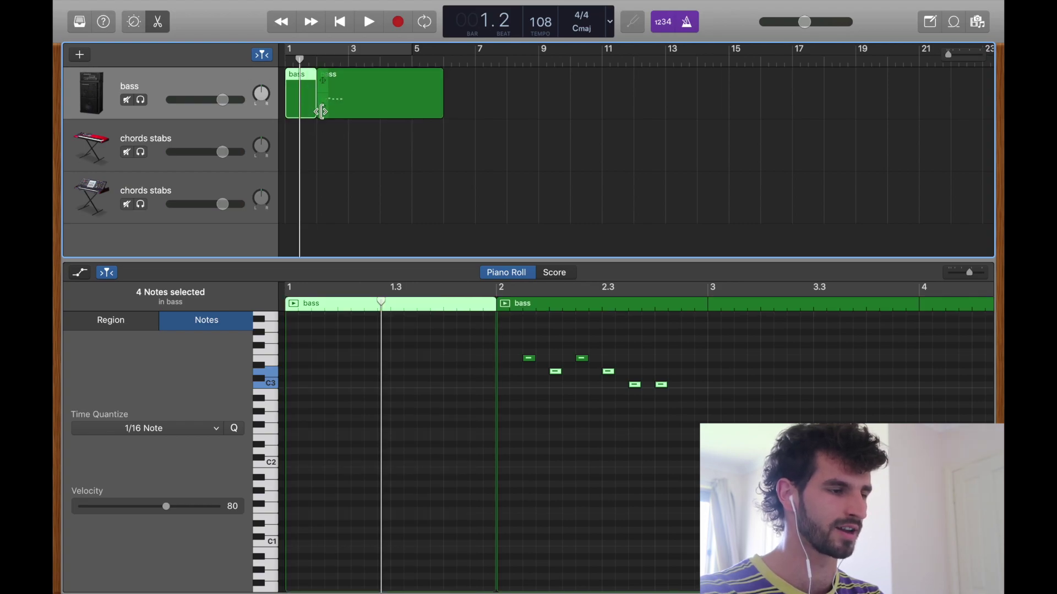
key(Delete)
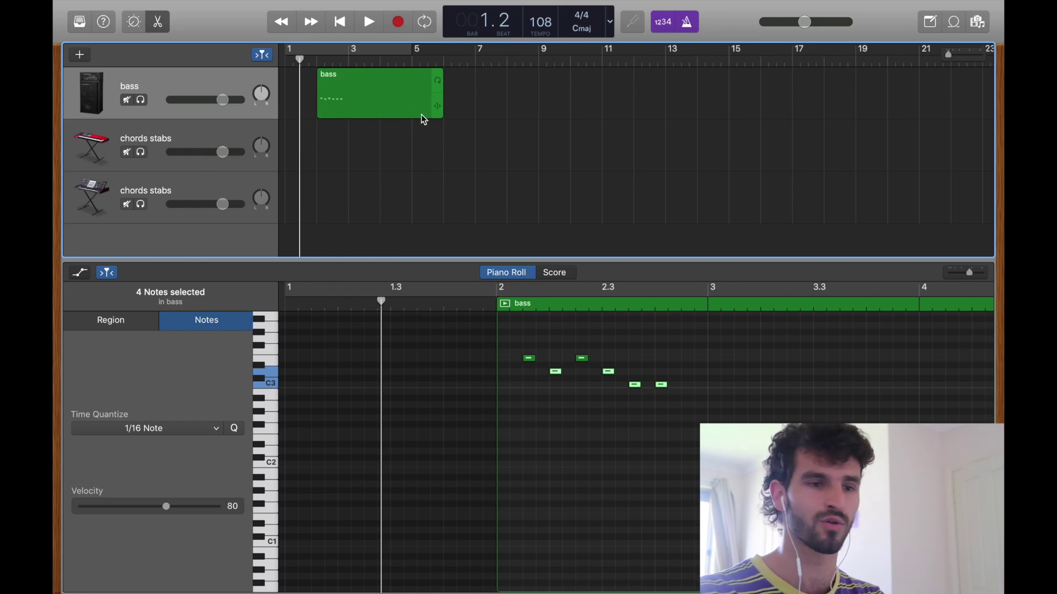
drag(320, 110, 289, 109)
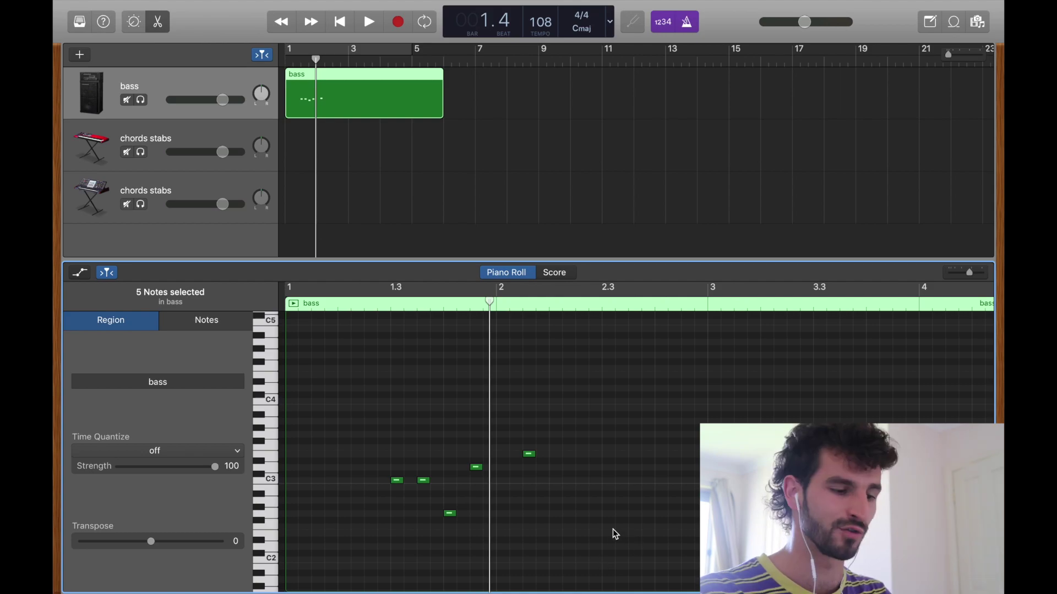
Copy the five-note bass pattern that starts at 1.3 and paste it at 2.3
click(643, 536)
drag(694, 554, 313, 426)
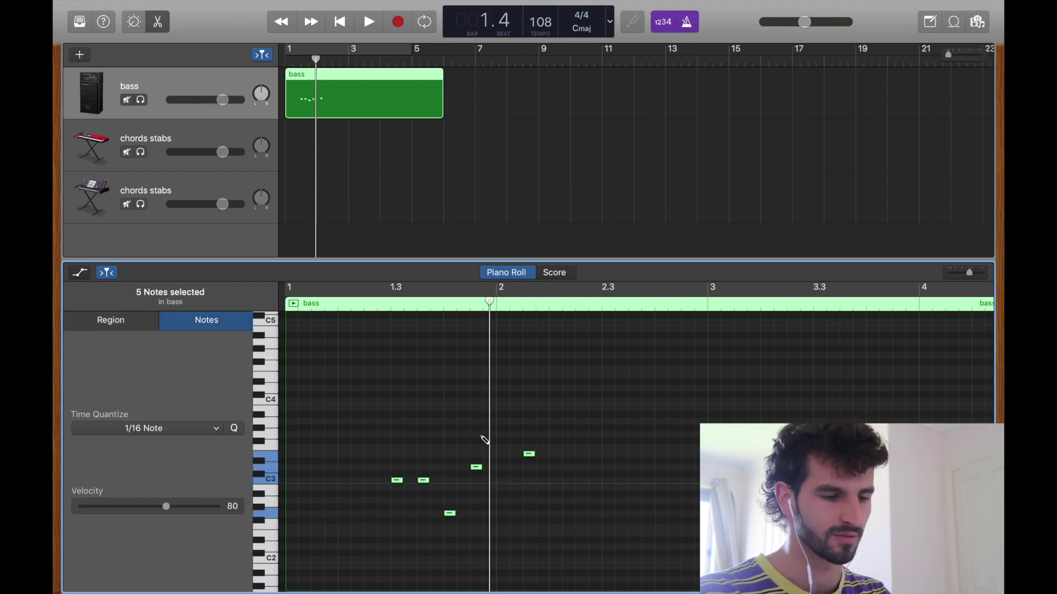
key(space)
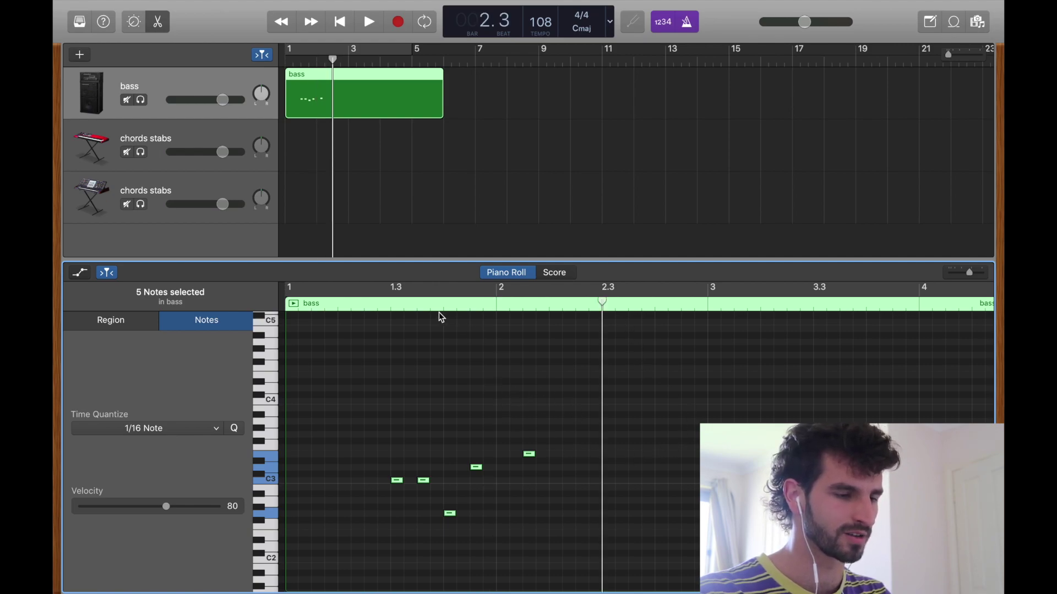
click(396, 308)
click(604, 306)
key(super+v)
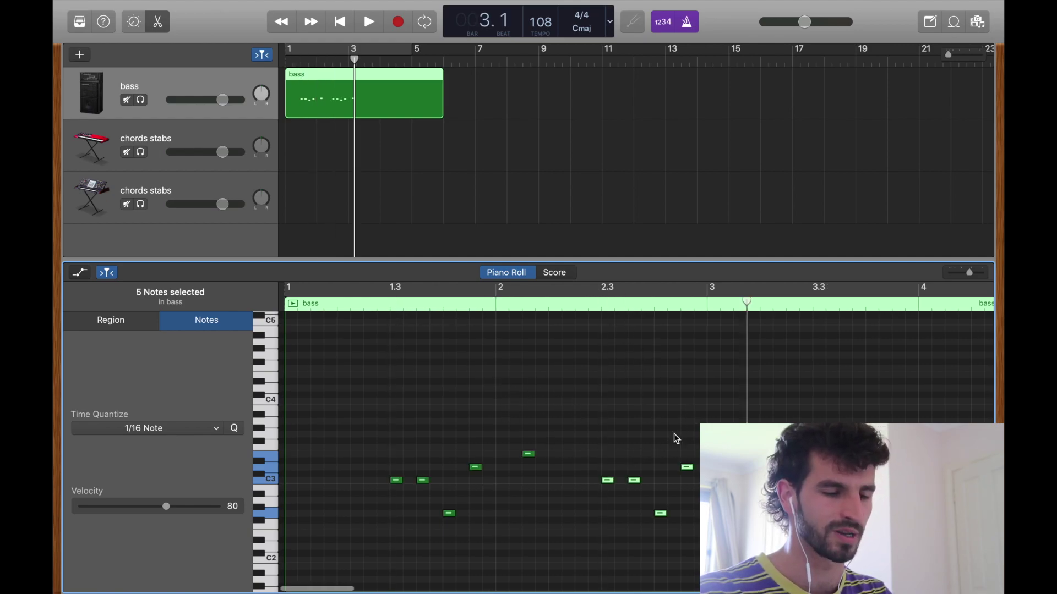
Play the bass pattern from 1.3 and stop playback
click(392, 309)
key(space)
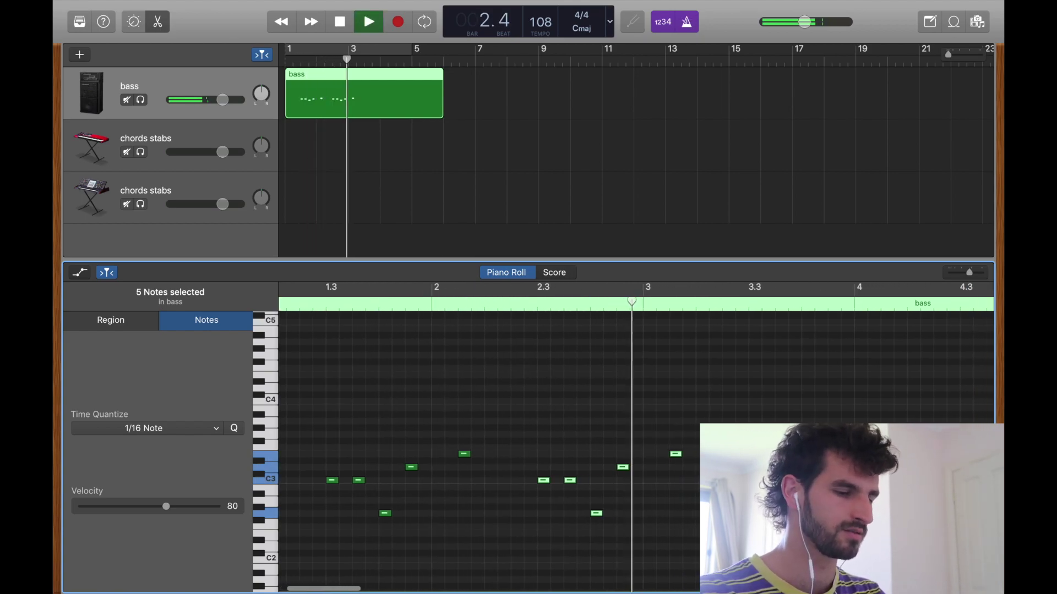
click(550, 217)
key(space)
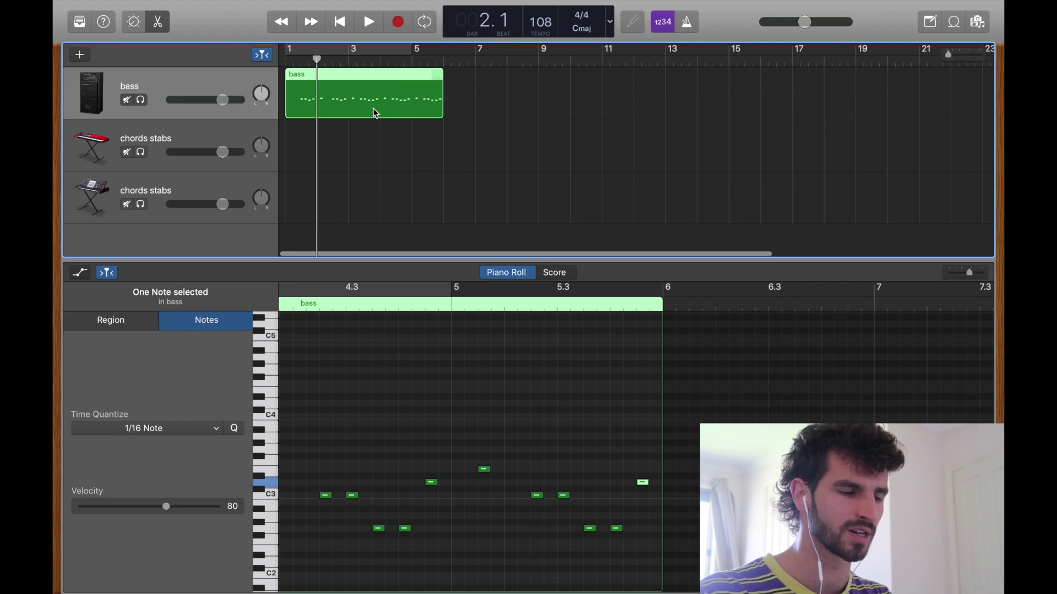
Split the bass region at bar 2 and loop its second part out to bar 10
click(318, 60)
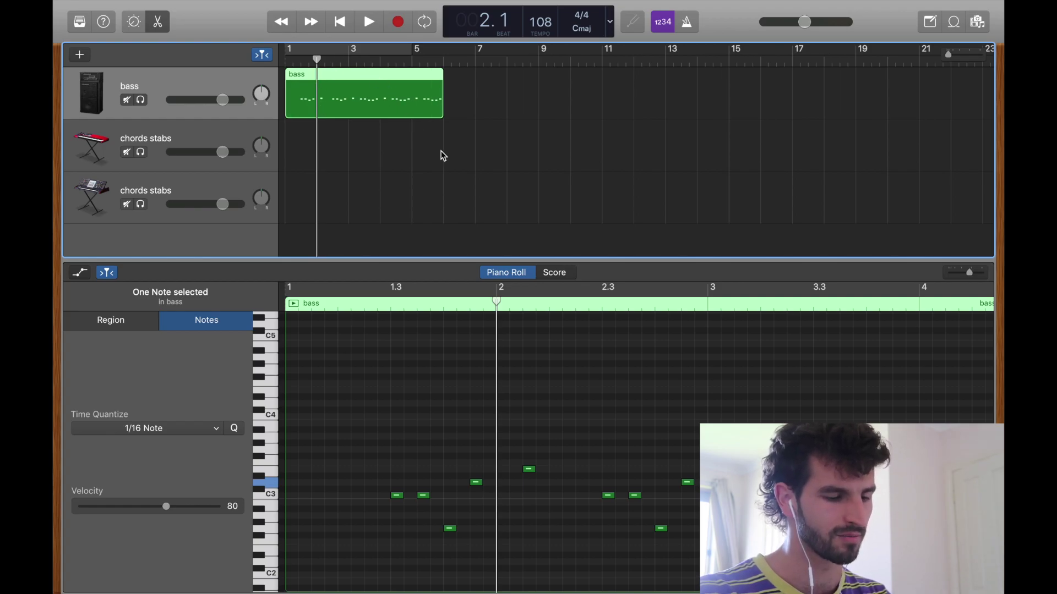
key(super+t)
click(305, 82)
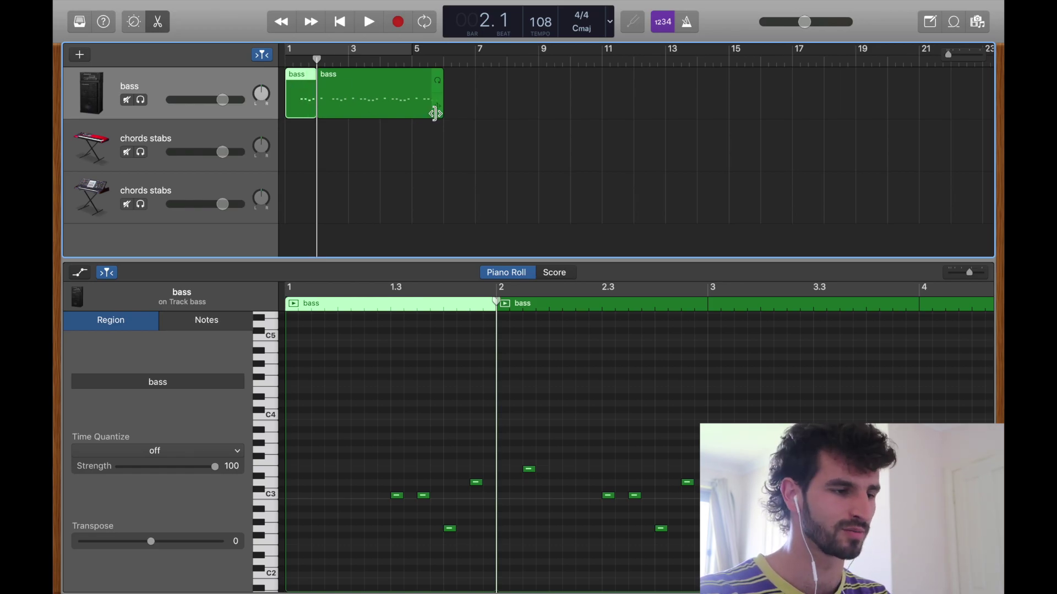
drag(442, 82, 572, 110)
click(671, 103)
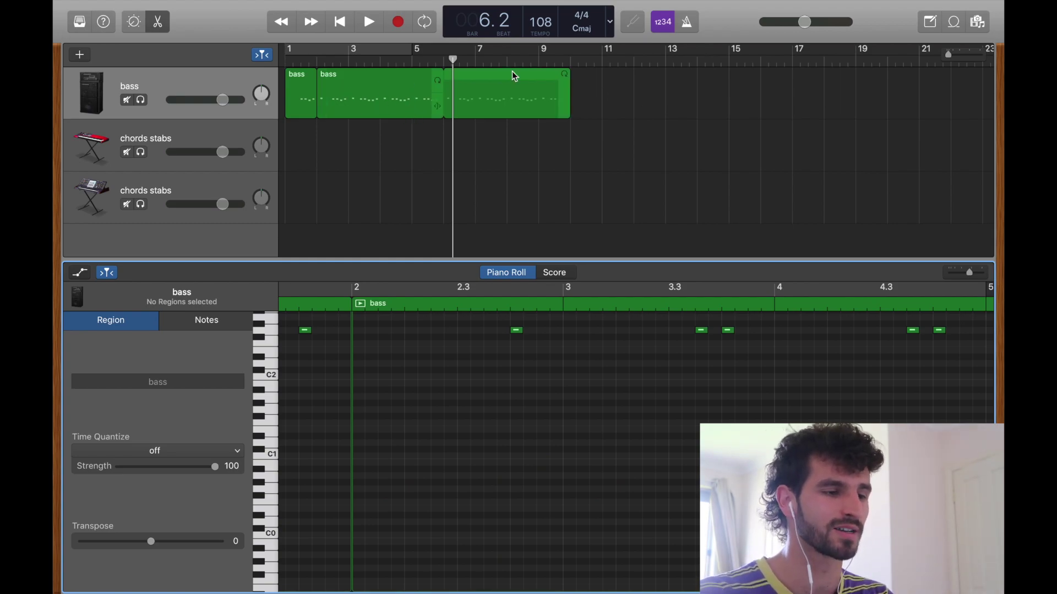
Move both bass regions down to the red keyboard's chords stabs track and play them there
drag(672, 95, 357, 133)
click(300, 62)
key(space)
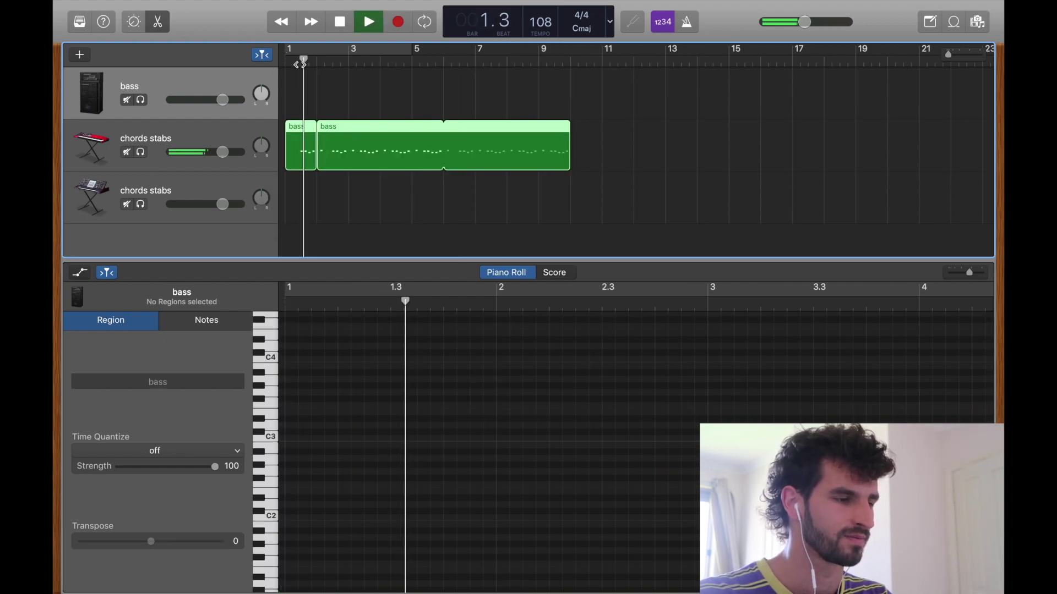
click(385, 114)
key(space)
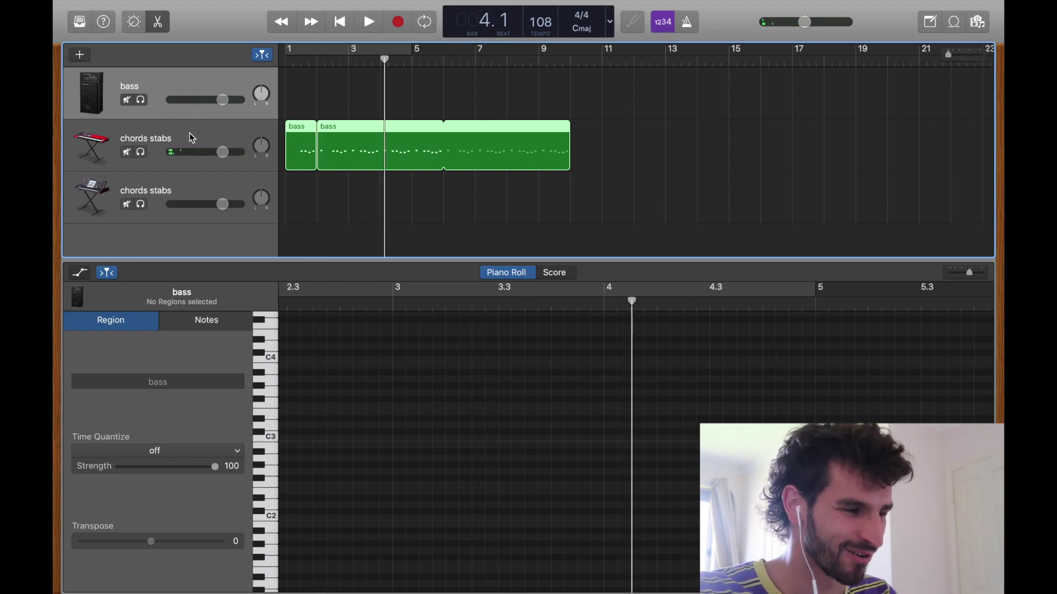
Transpose all notes of the two regions on the red keyboard's chords stabs track up one octave
scroll(514, 434, up, 10)
scroll(514, 434, left, 5)
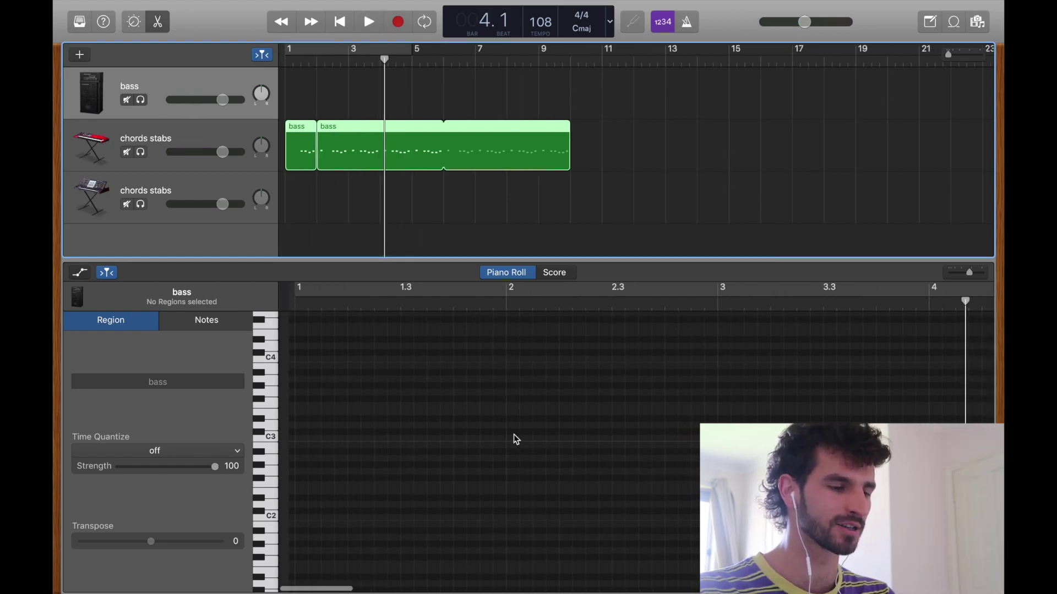
click(274, 138)
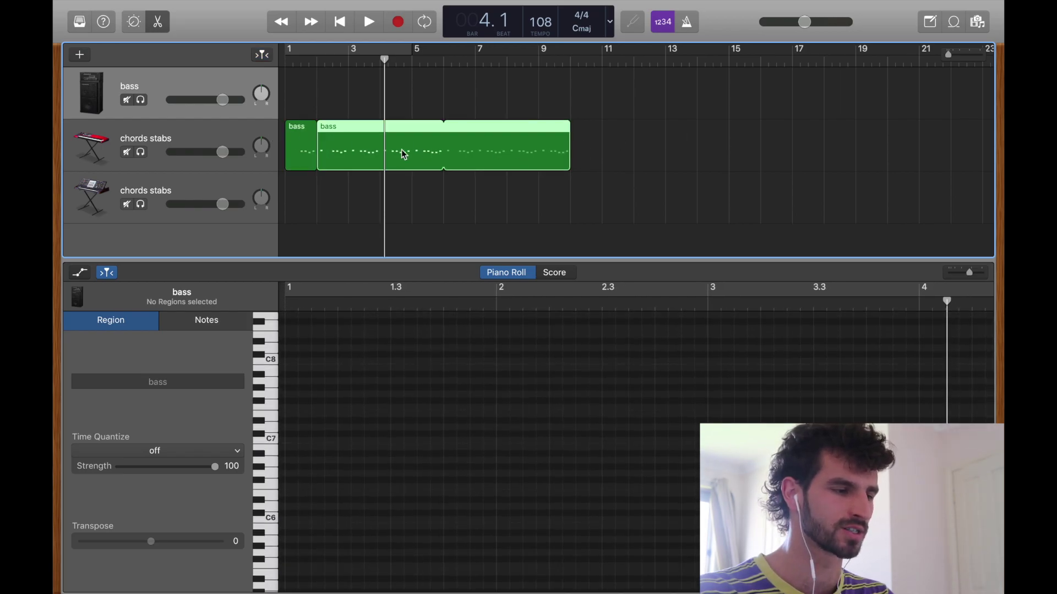
key(super+a)
click(511, 330)
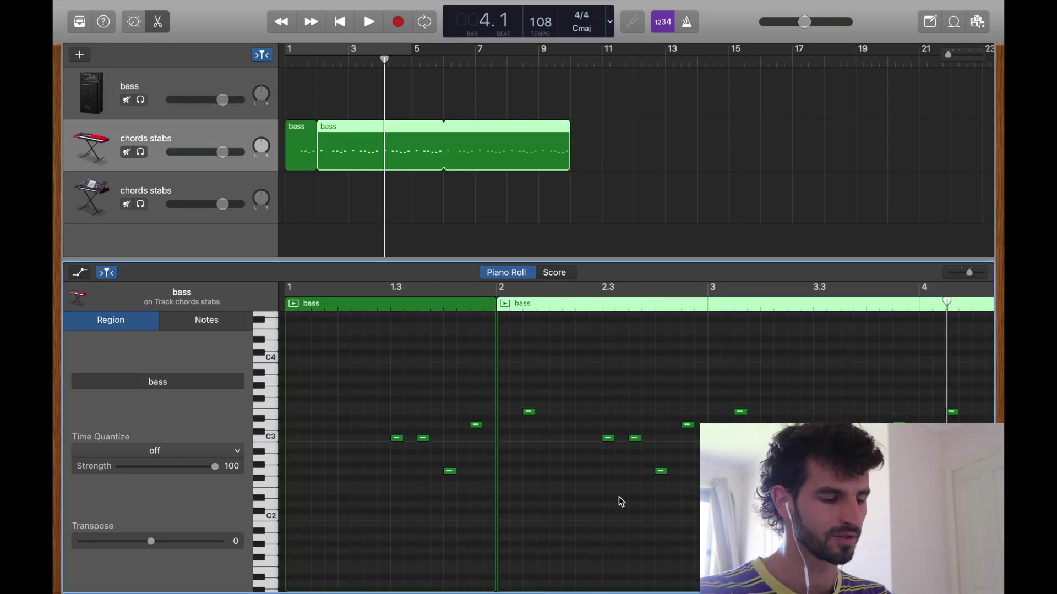
key(super+a)
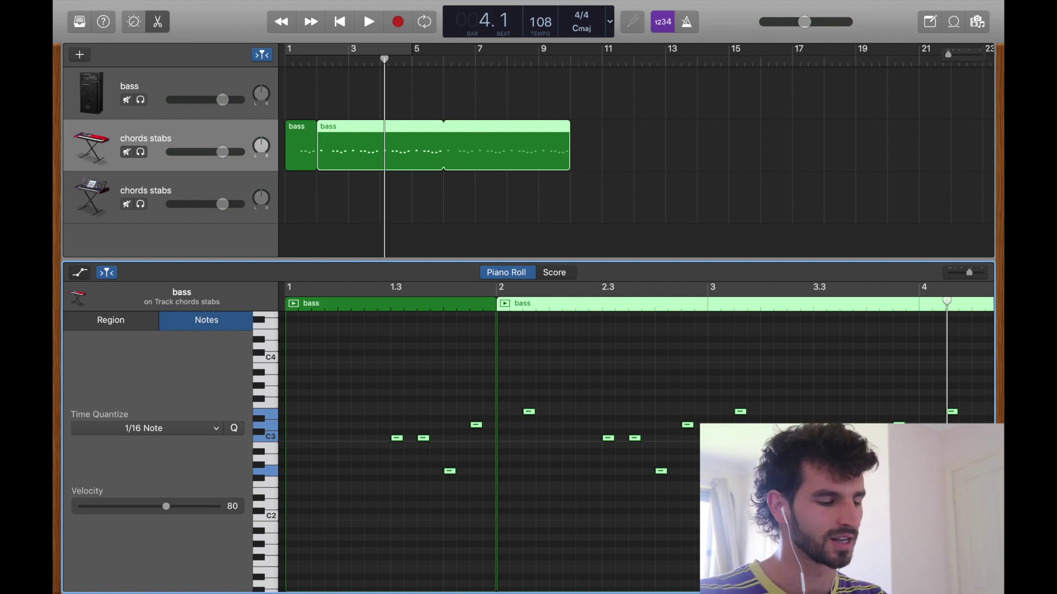
key(super+a)
key(alt+shift+Up)
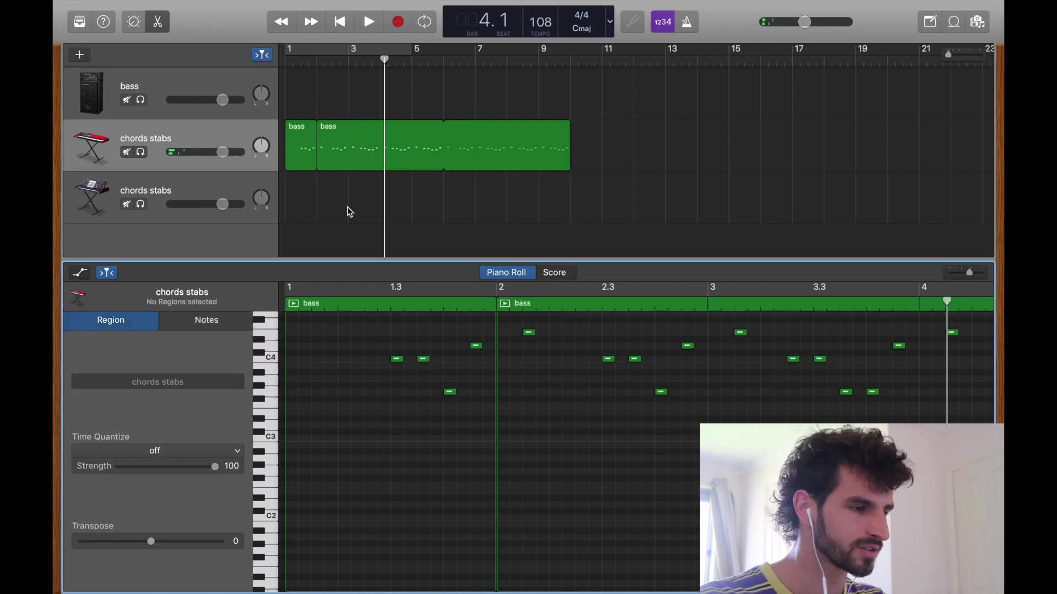
Play the transposed chords stabs regions from the middle of bar 1 and stop playback
click(302, 58)
key(space)
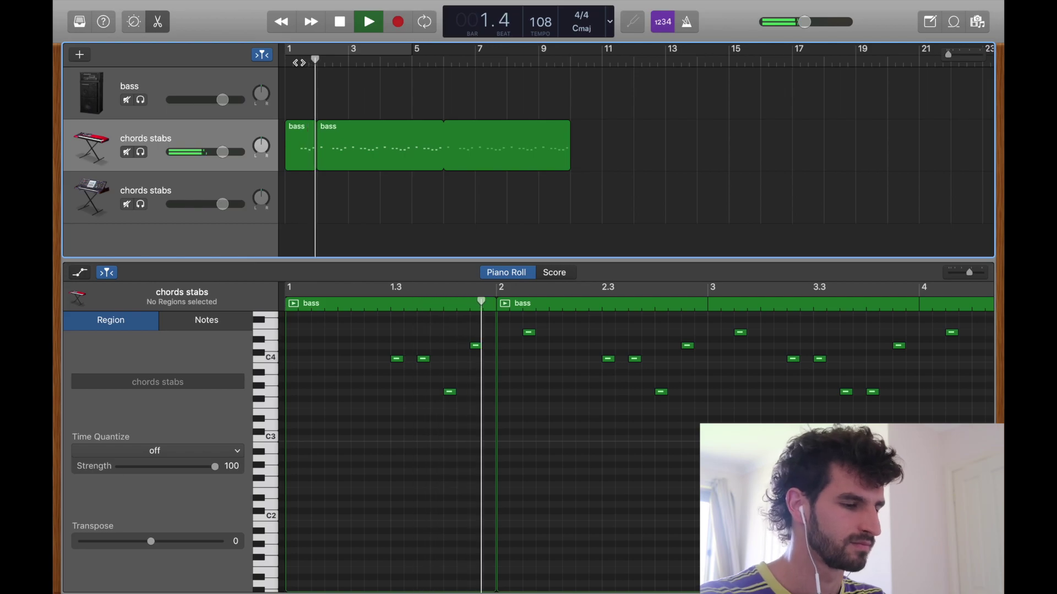
key(space)
Create an empty MIDI region on the bass track running from bar 2 to bar 6
right_click(328, 83)
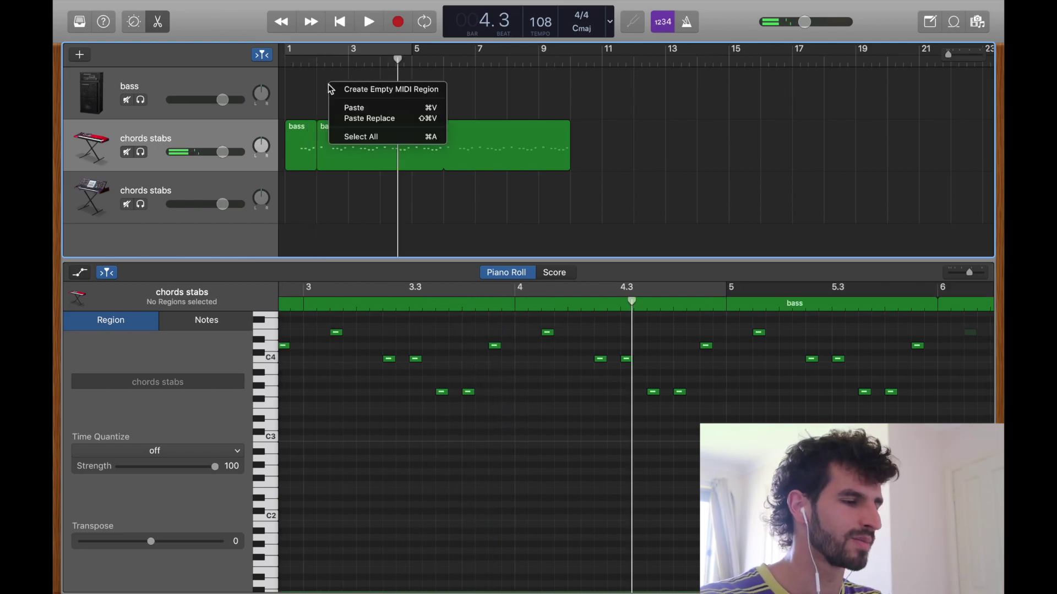
click(357, 91)
drag(349, 113, 443, 113)
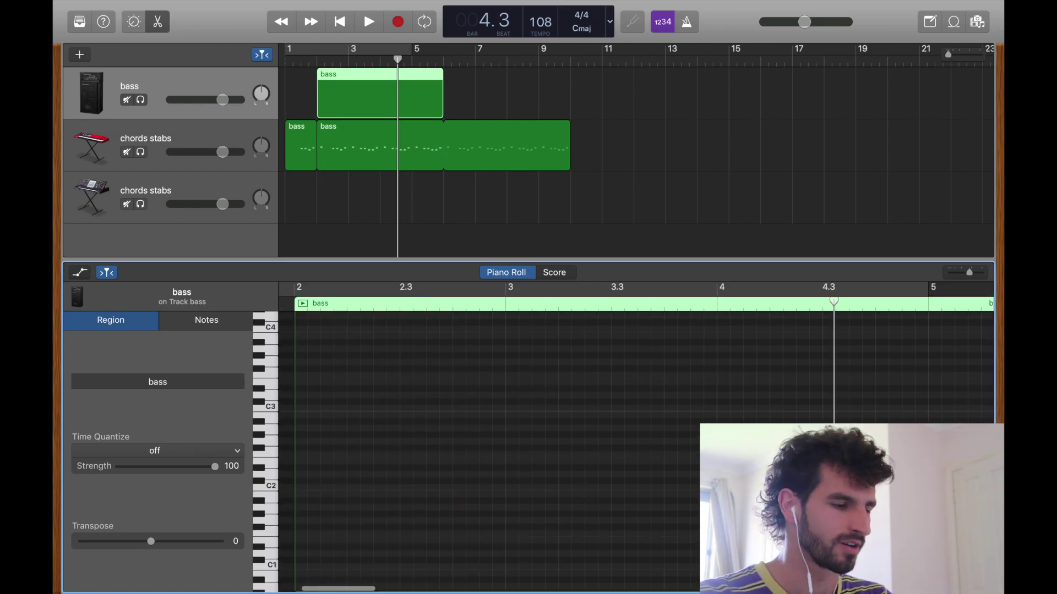
Audition the bass sound at C2 and G2 on the piano roll keyboard
click(273, 488)
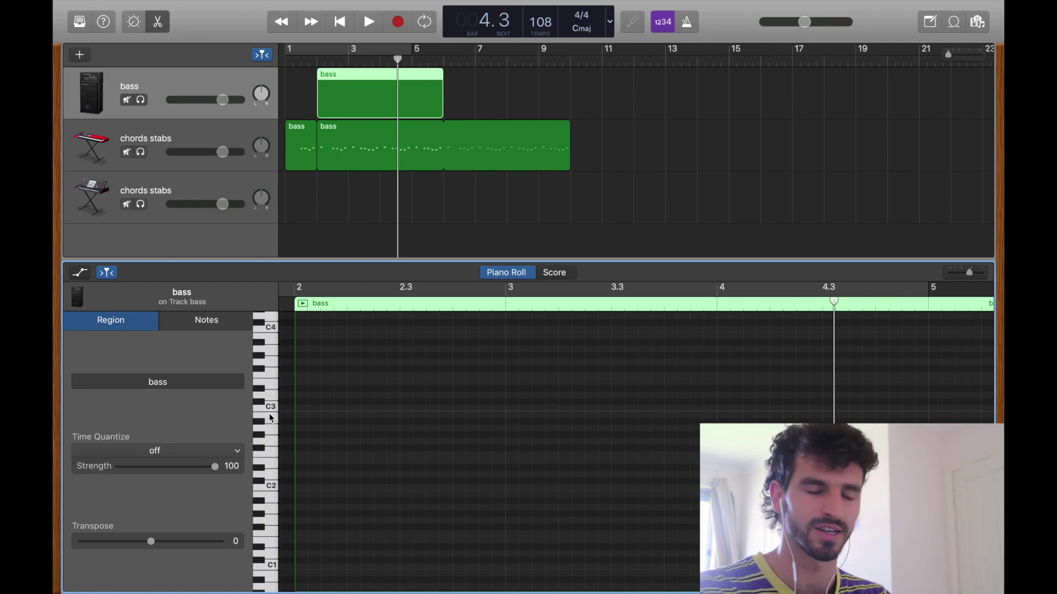
click(276, 483)
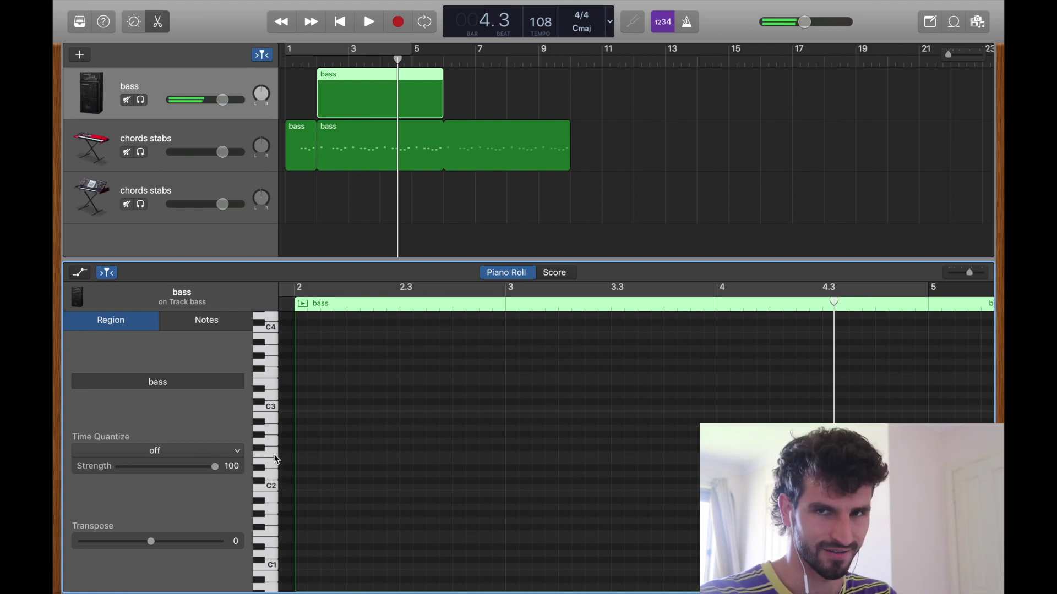
click(273, 440)
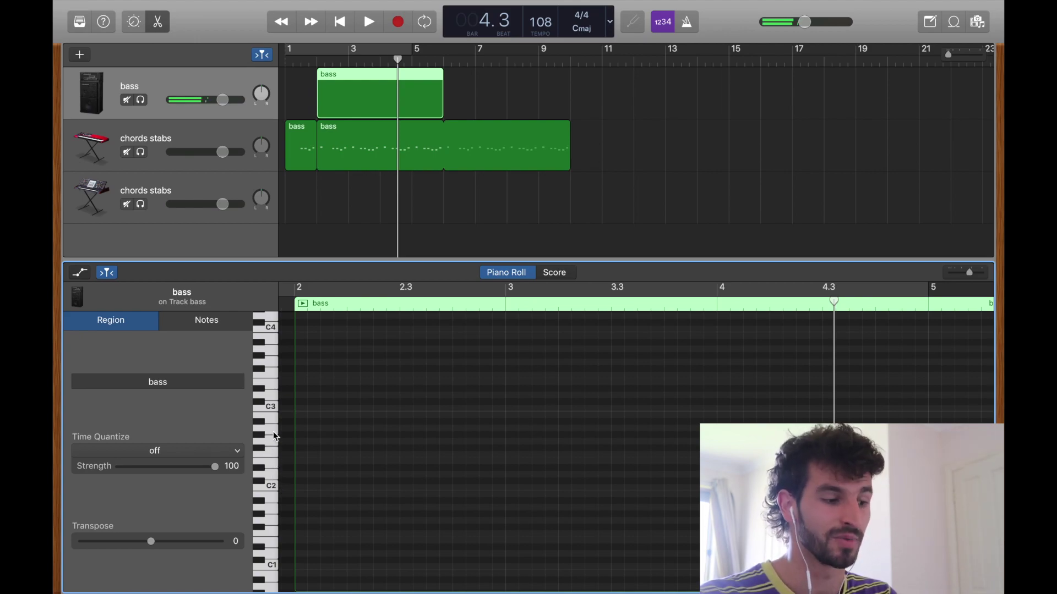
click(277, 435)
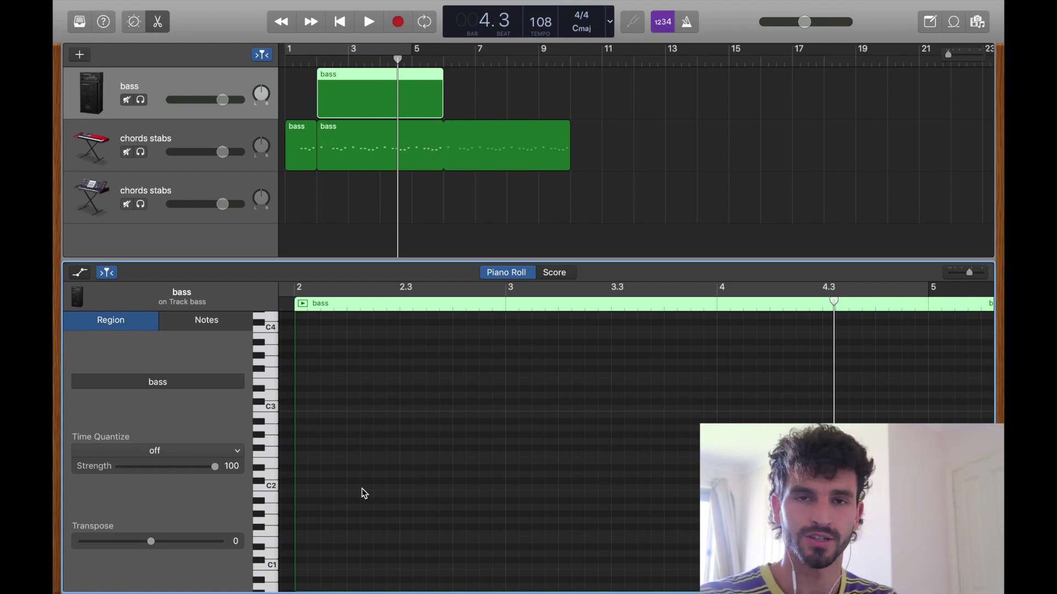
Open Musical Typing for the bass track, sound a low C on it, and close it again
scroll(362, 488, left, 3)
scroll(362, 489, up, 1)
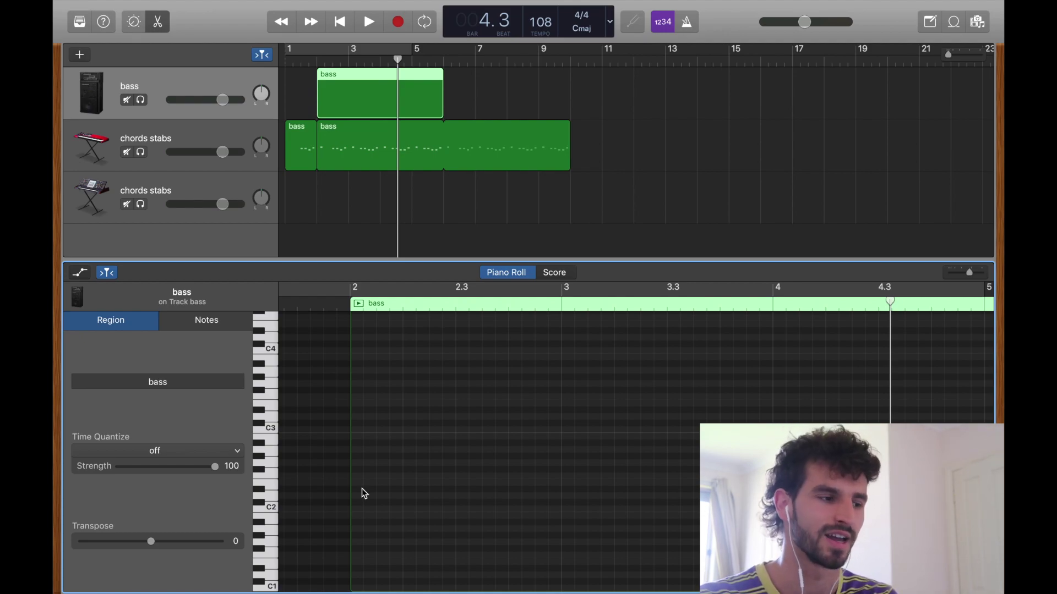
scroll(362, 490, right, 2)
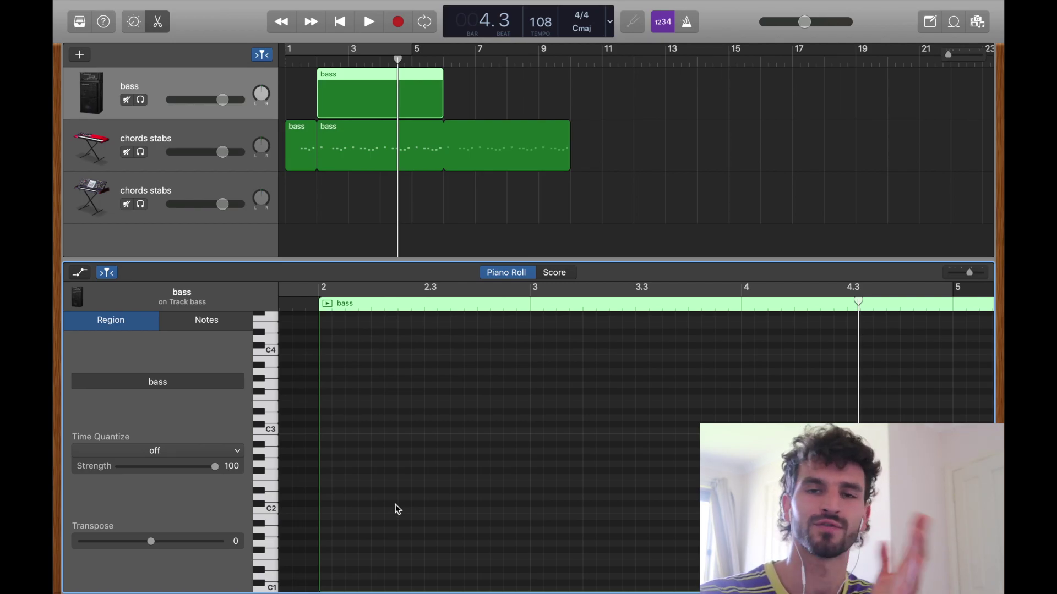
key(super+k)
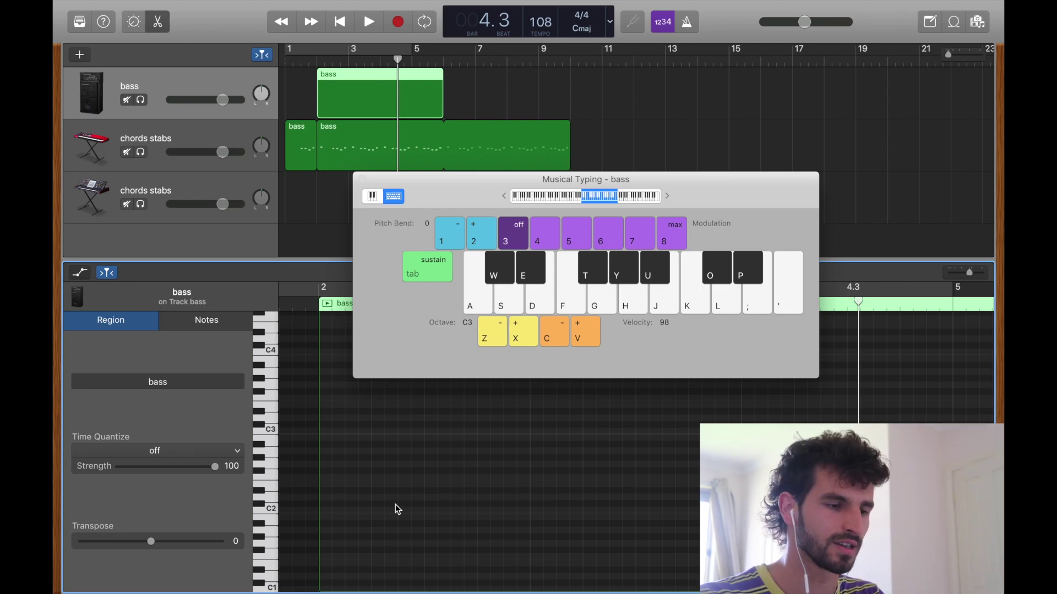
key(a)
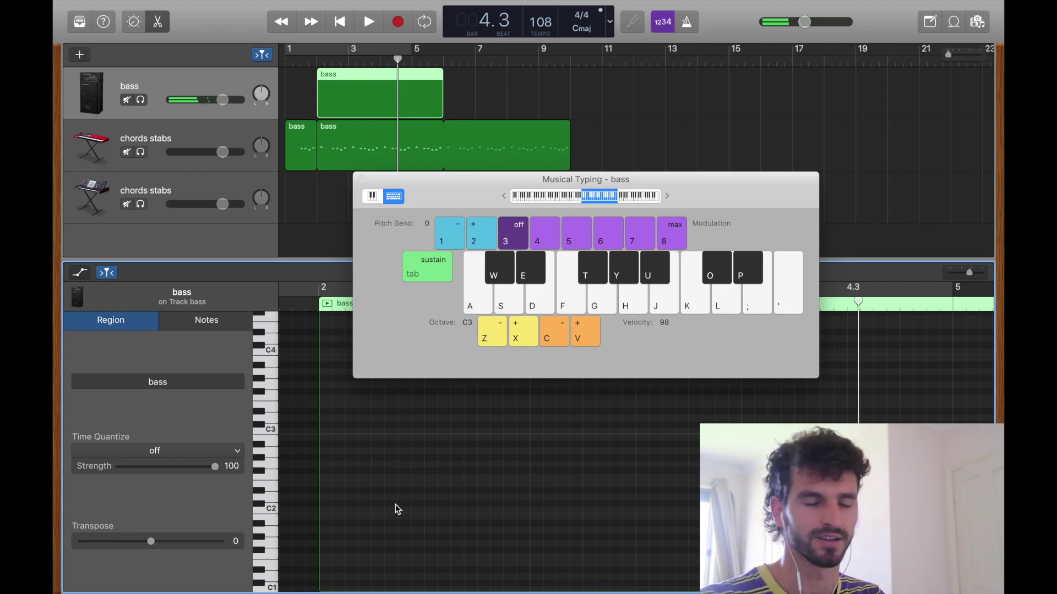
key(super+k)
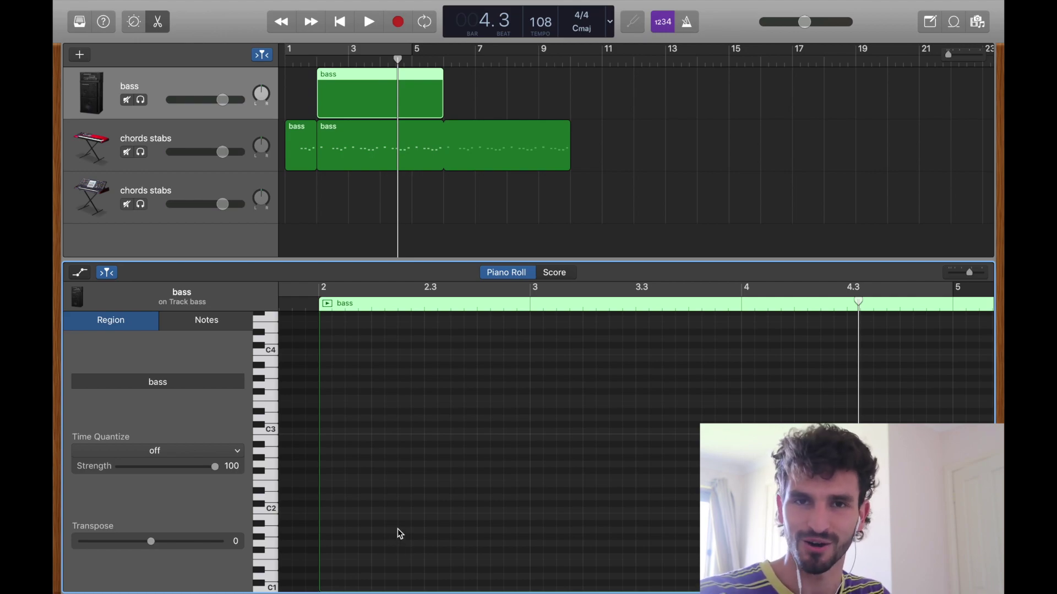
Add a short note at the start of bar 2 and repeat it every eighth note through bar 3, all on C1
key(super+a)
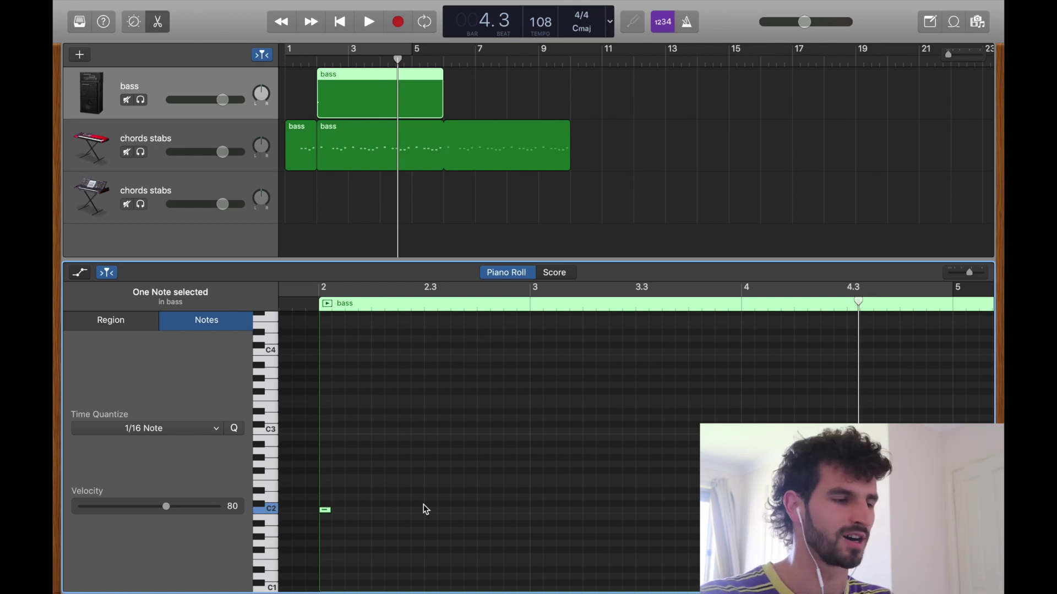
click(448, 477)
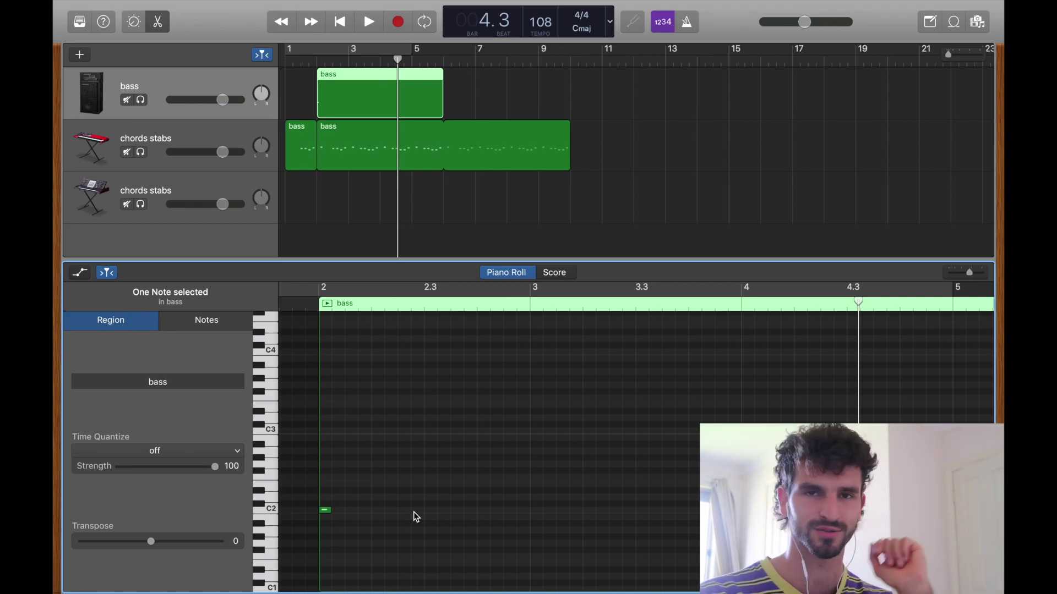
click(327, 515)
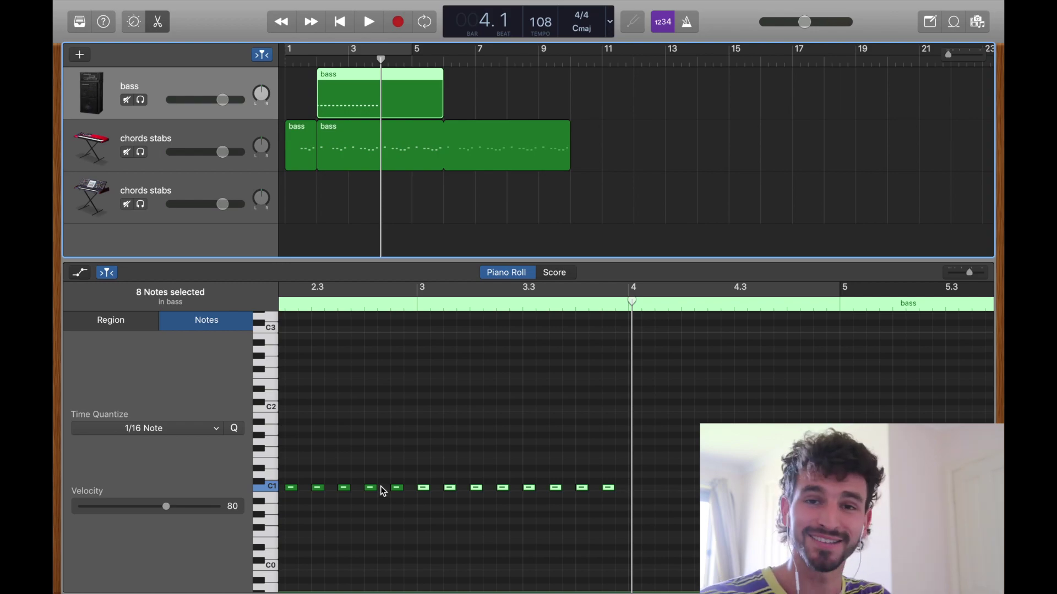
Copy the sixteen C1 bass notes into bars 4 and 5 and raise the copies to F1
click(275, 469)
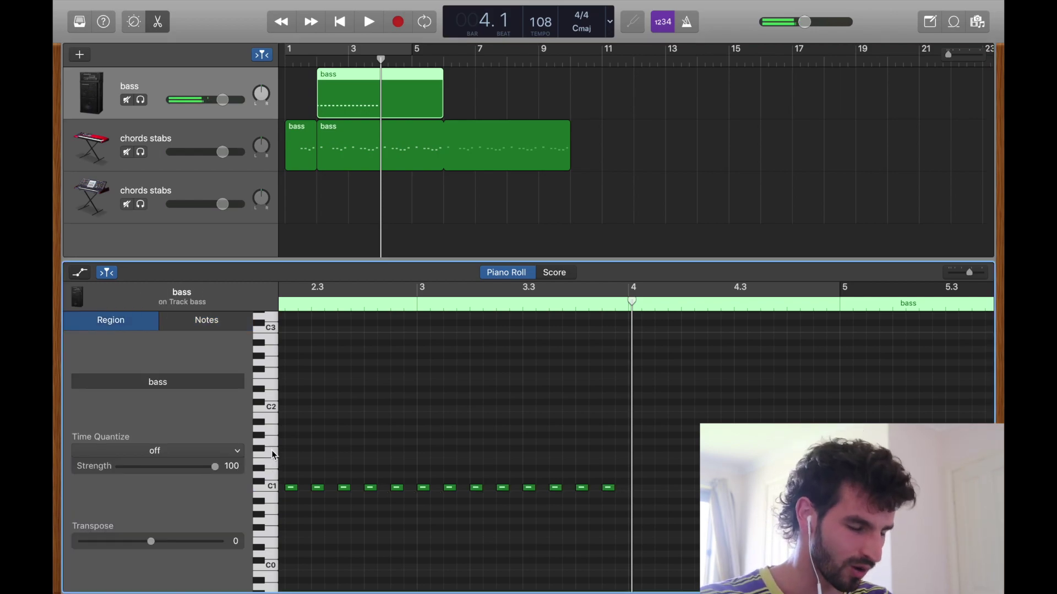
key(super+a)
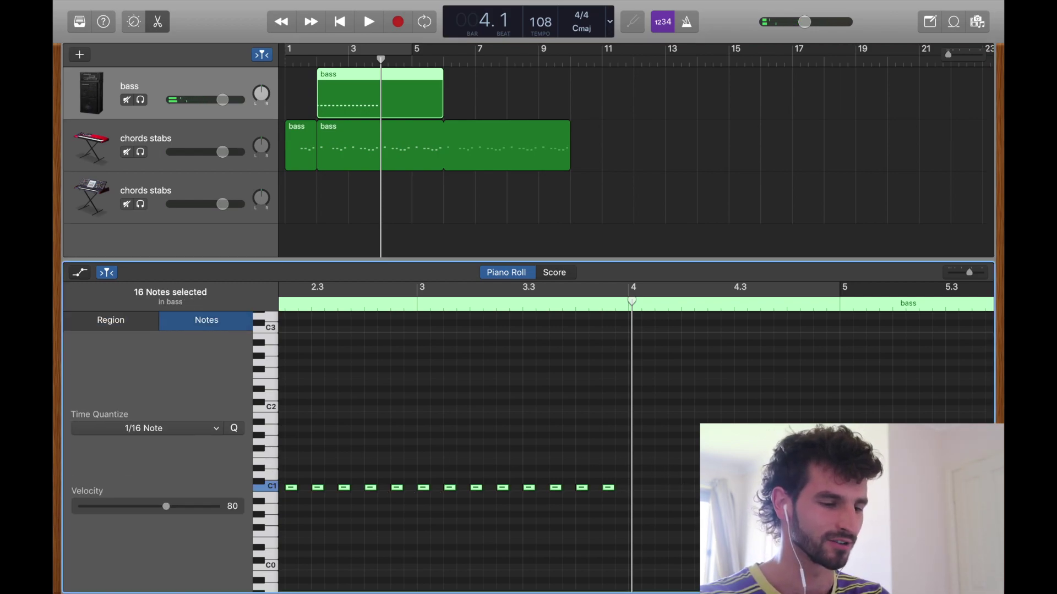
scroll(422, 502, left, 5)
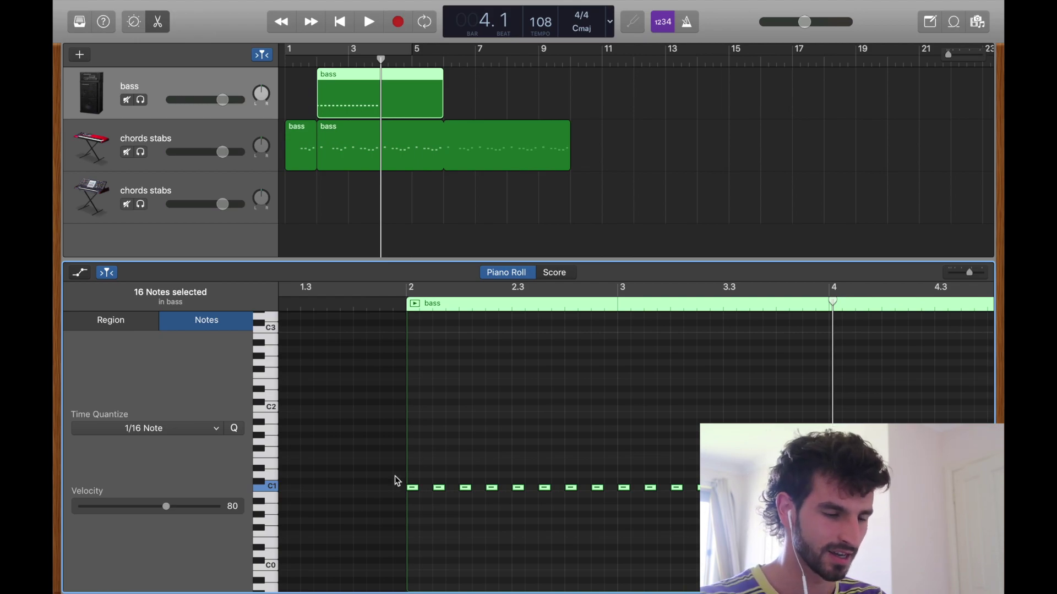
scroll(680, 369, right, 5)
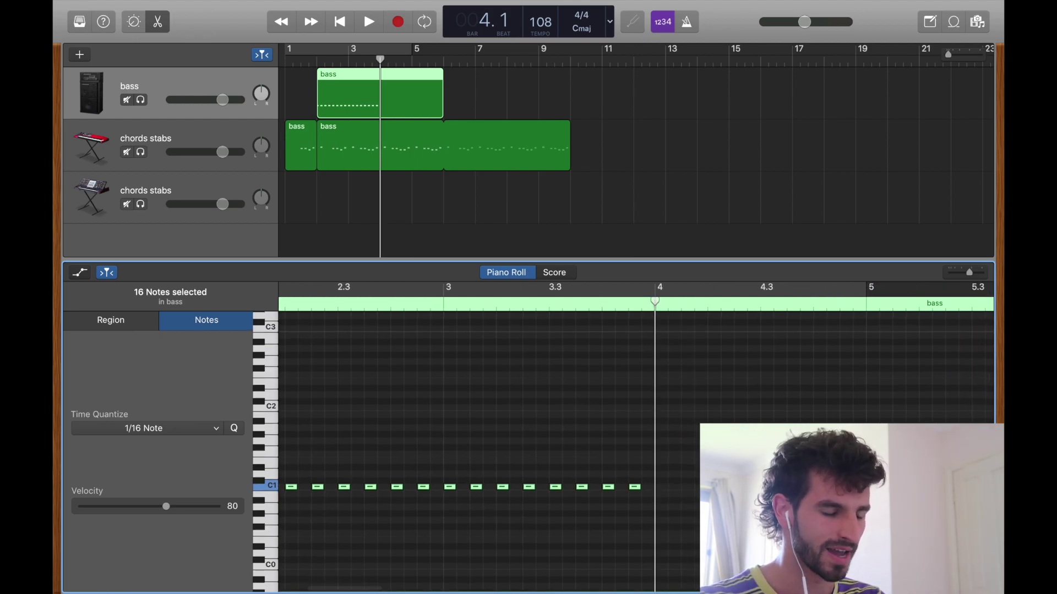
key(super+v)
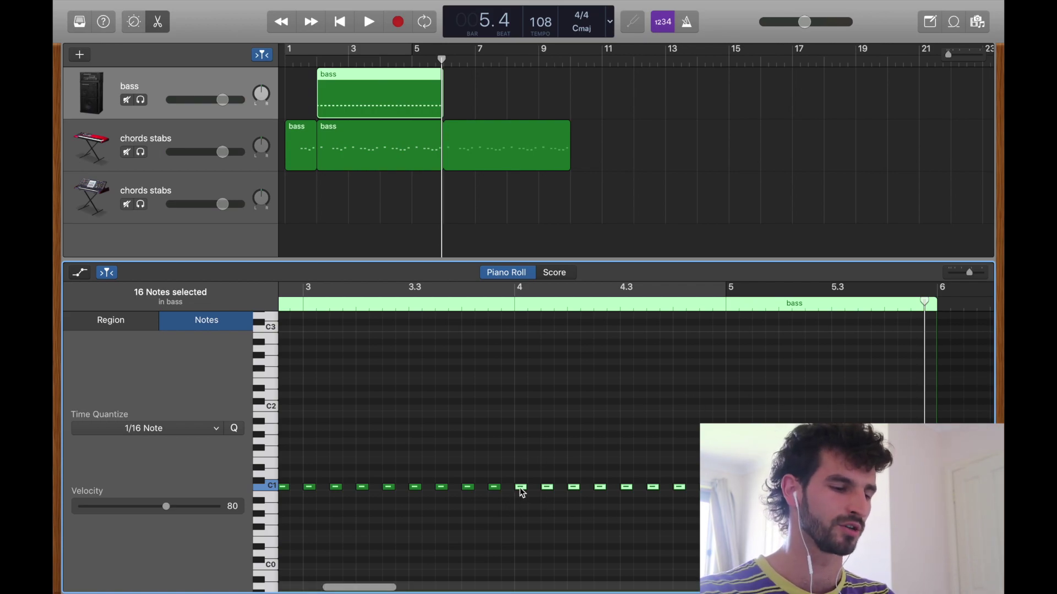
drag(520, 488, 520, 462)
scroll(556, 489, left, 5)
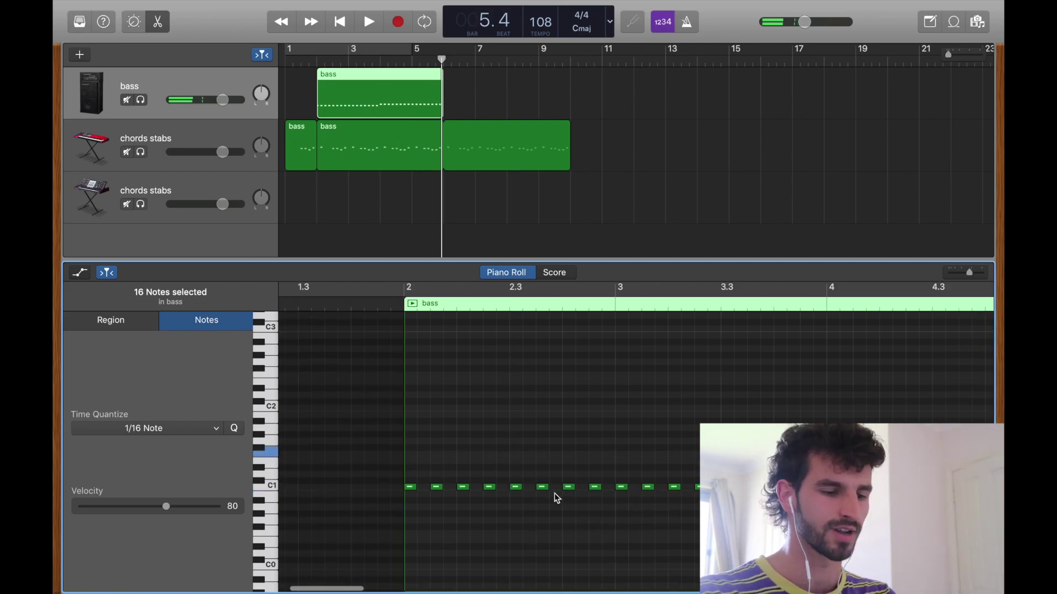
click(558, 519)
Loop the bass region on the bass track out to bar 10 and play it from bar 2
click(325, 56)
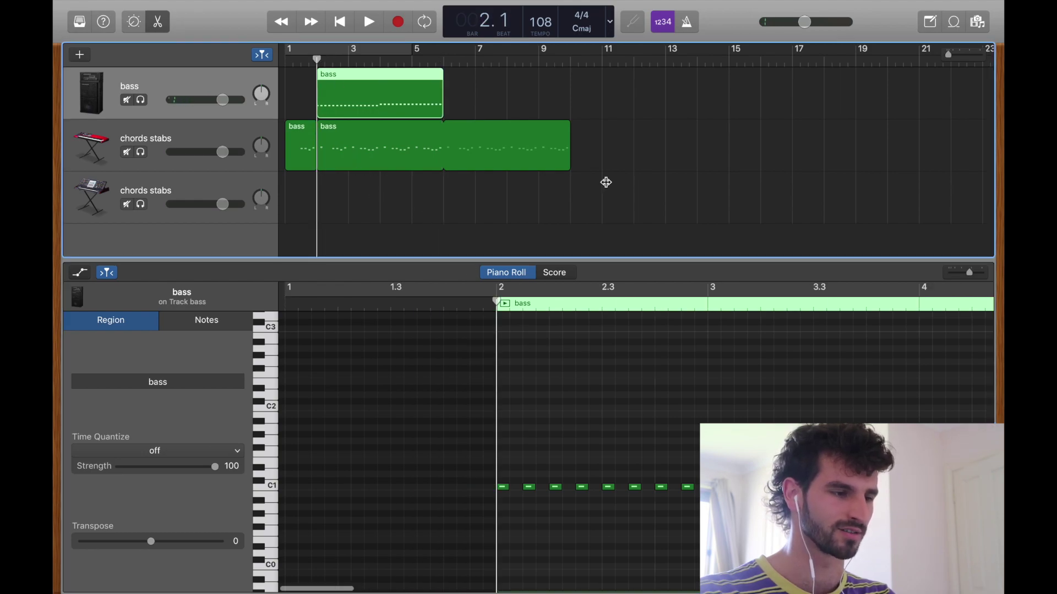
key(l)
key(space)
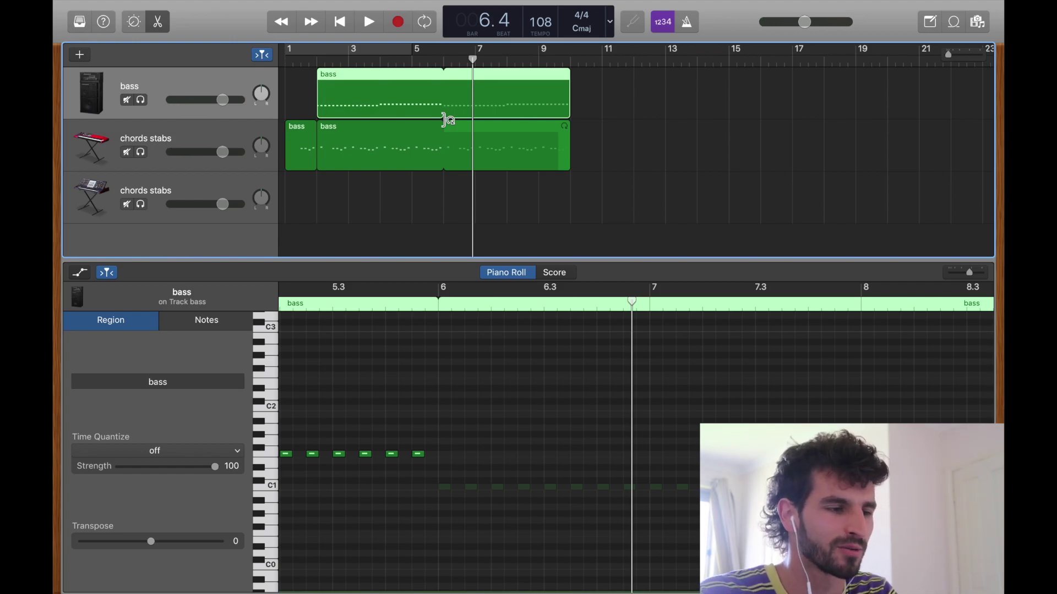
Extend the bass region itself to bar 10 without looping it, and play on into bar 6
click(449, 120)
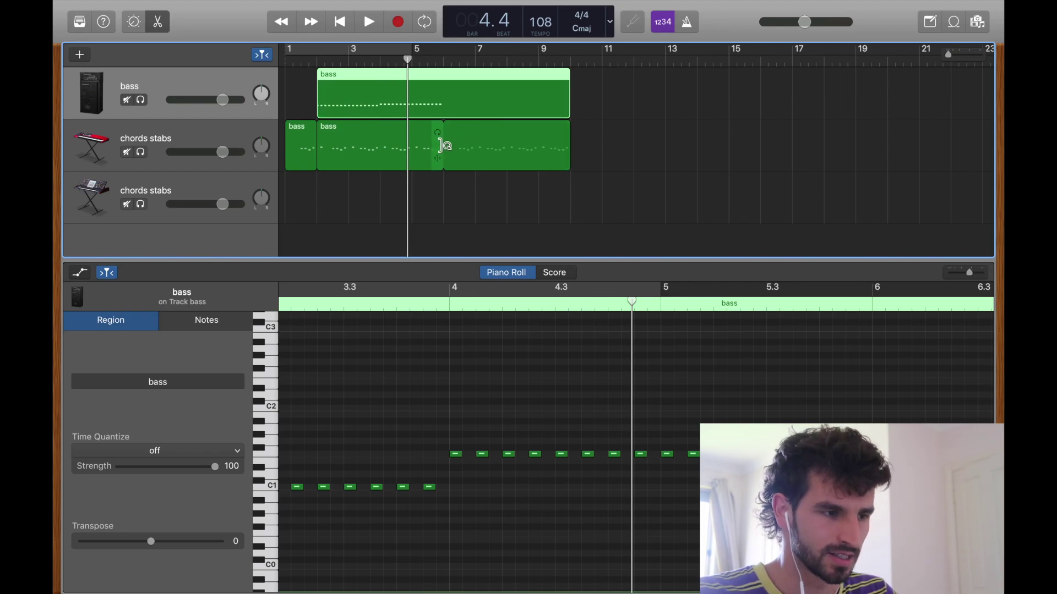
key(space)
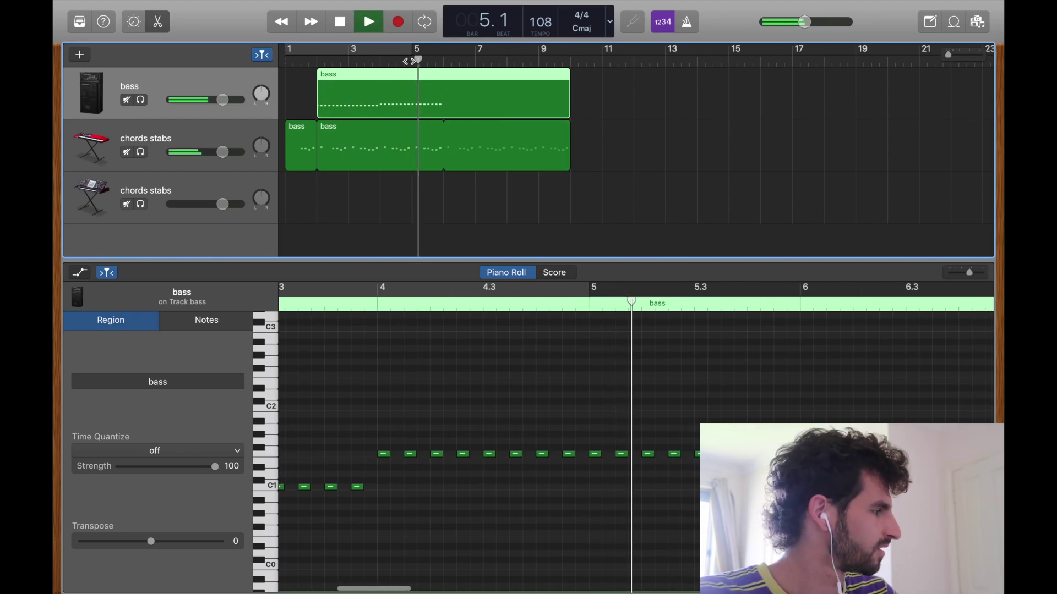
key(space)
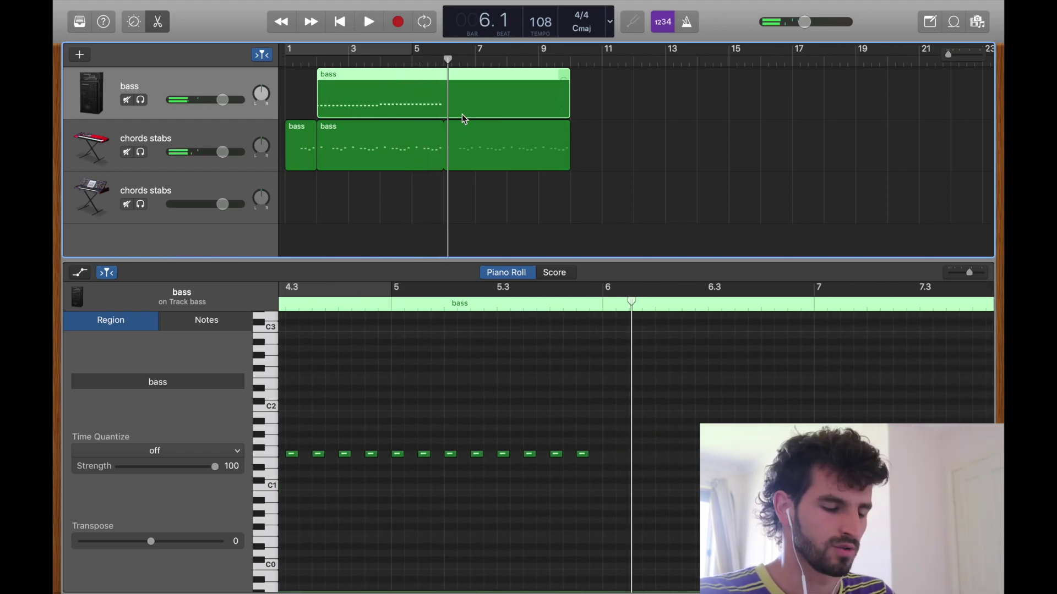
Play the bass and chords stabs together from bar 2 and again from bar 4, stopping after each listen
click(323, 64)
key(space)
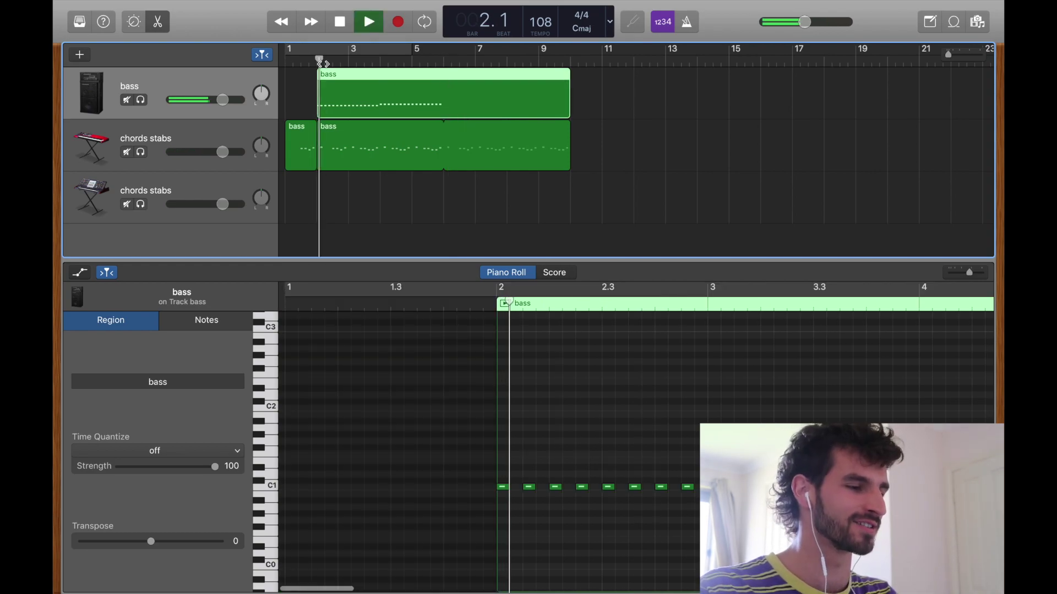
key(space)
click(380, 61)
key(space)
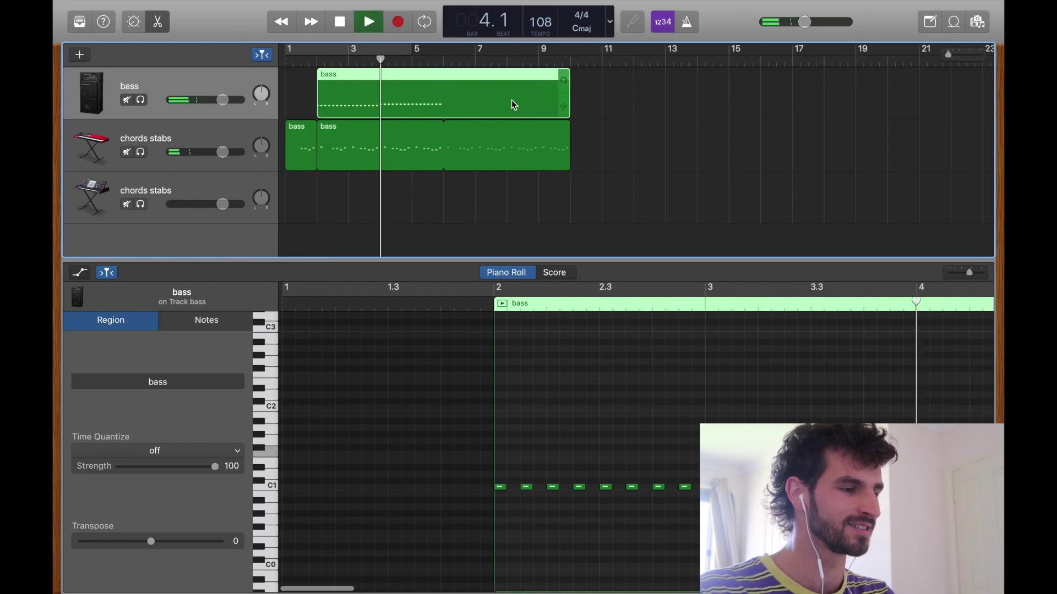
key(space)
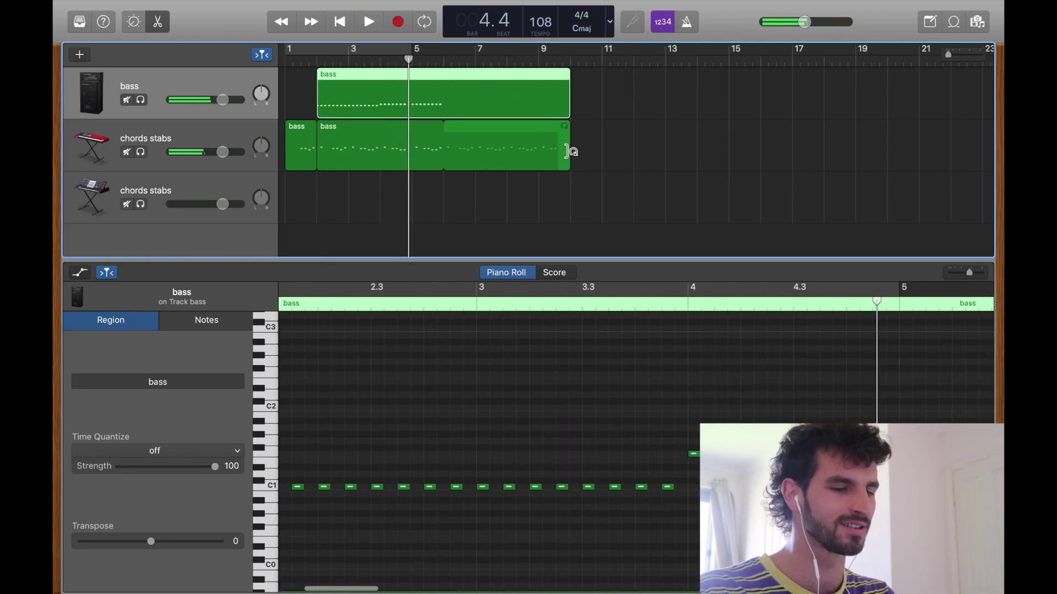
Copy the sixteen F1 notes from bars 4 and 5 into bars 6 and 7 of the bass region
scroll(550, 440, right, 3)
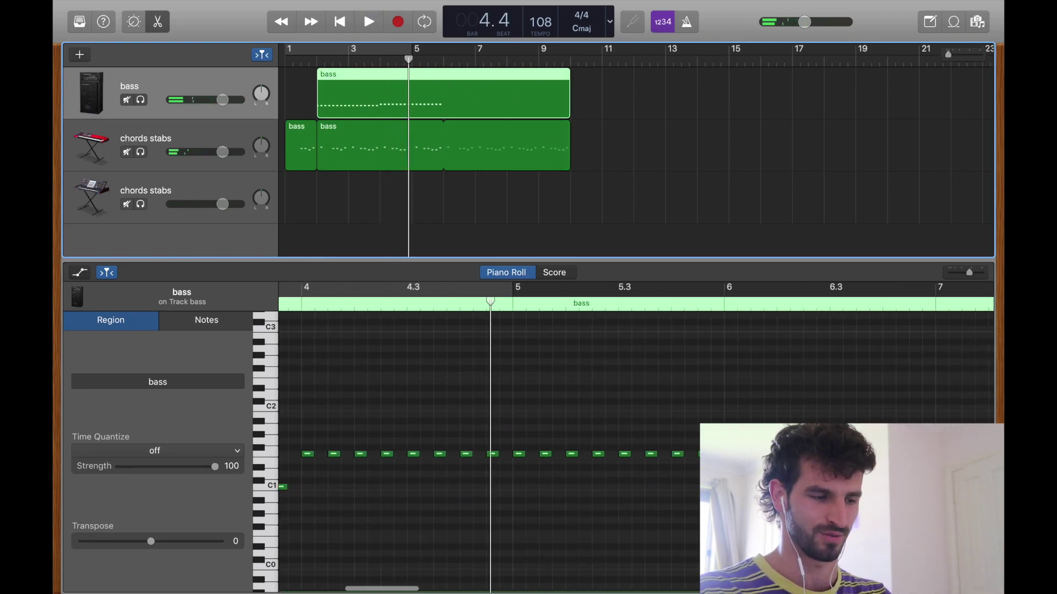
click(643, 488)
key(super+a)
scroll(922, 406, left, 2)
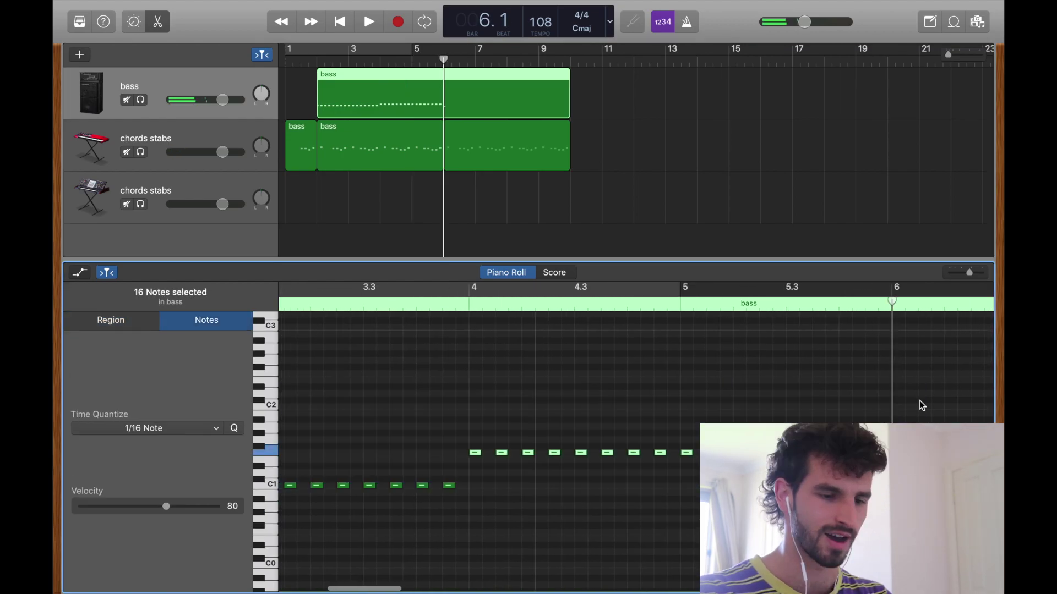
scroll(890, 334, right, 6)
click(636, 287)
scroll(638, 510, left, 4)
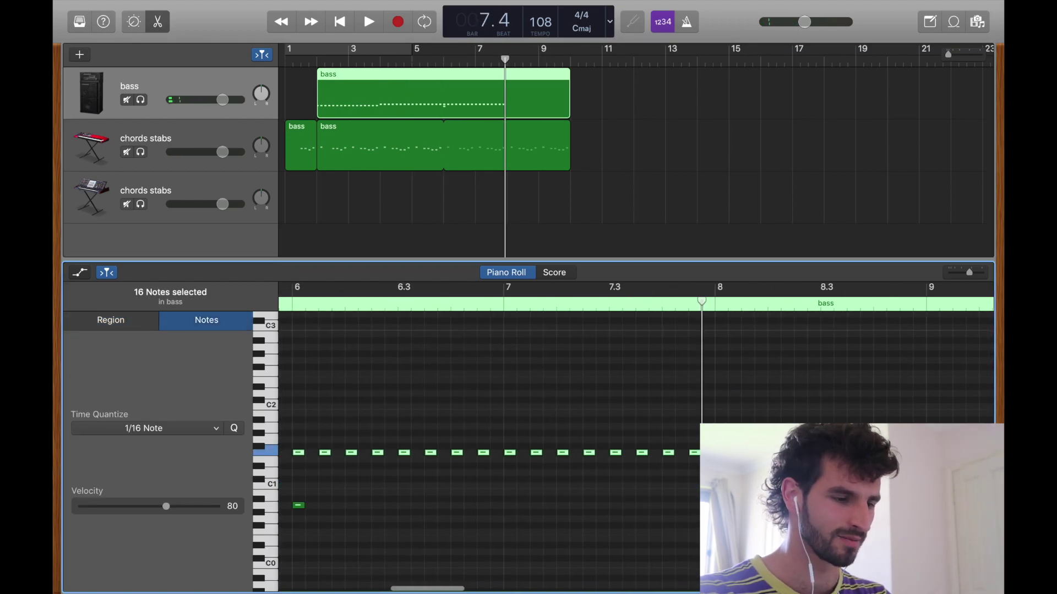
Delete the stray single note at bar 6 and move the sixteen notes in bars 6 and 7 down to A0
click(594, 504)
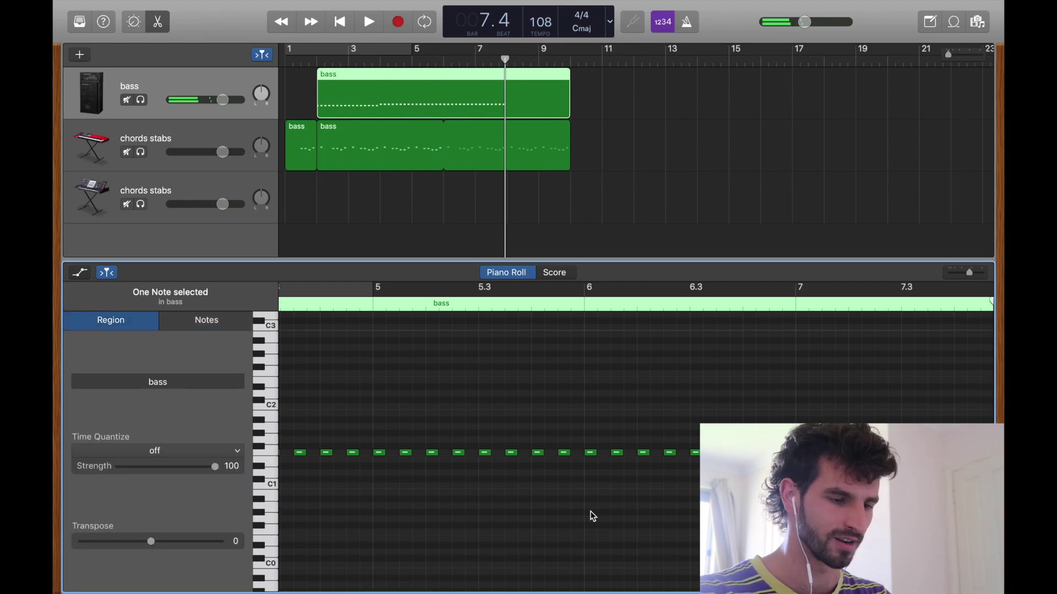
key(super+Left)
drag(710, 517, 487, 440)
drag(497, 452, 497, 509)
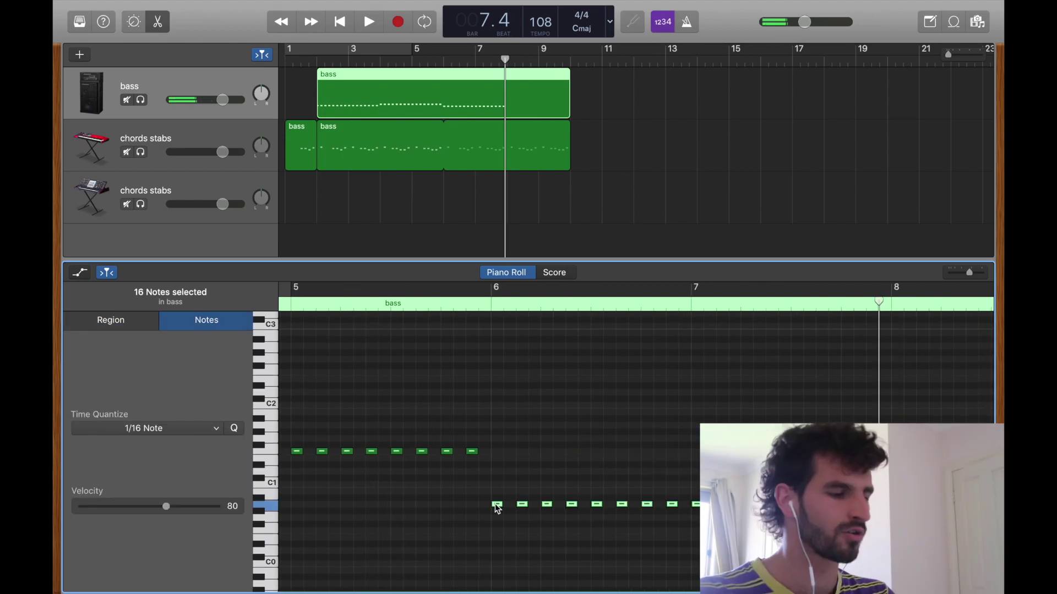
Audition the bass pitches C1, F1 and A0 on the piano roll keyboard
scroll(569, 552, down, 3)
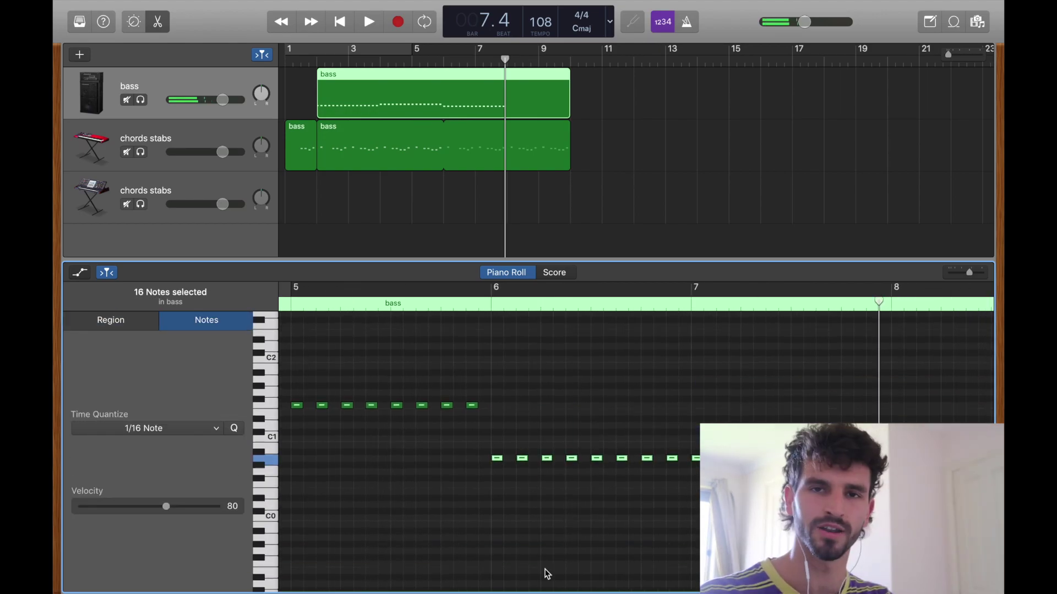
click(274, 439)
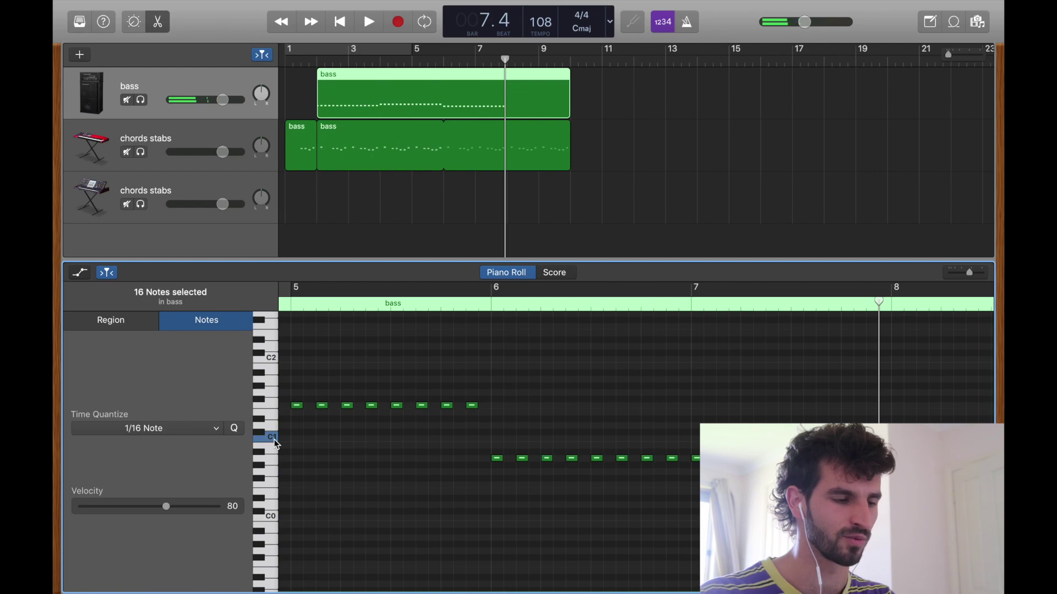
click(273, 404)
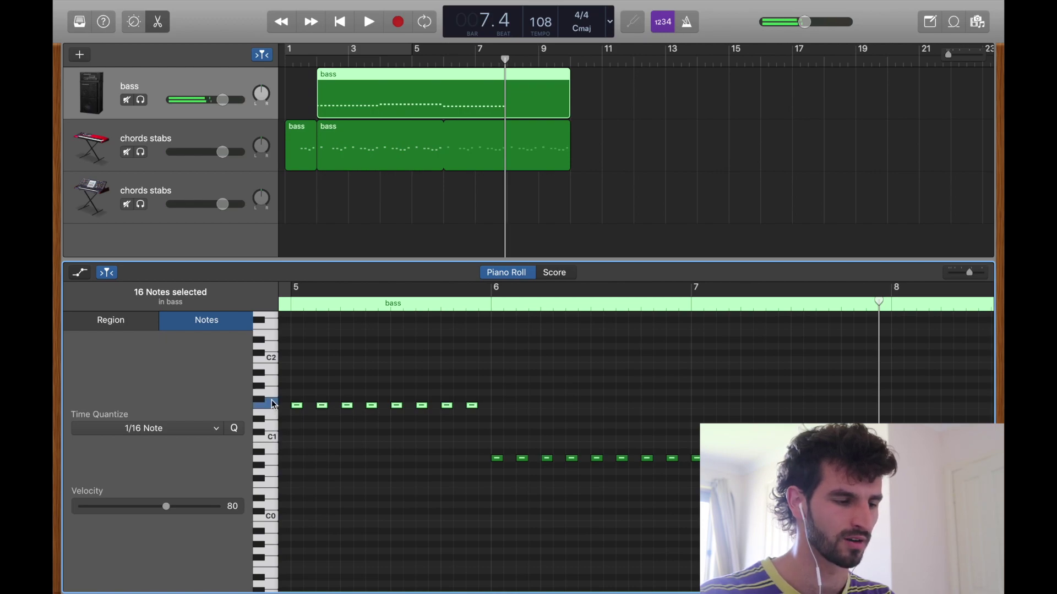
click(274, 461)
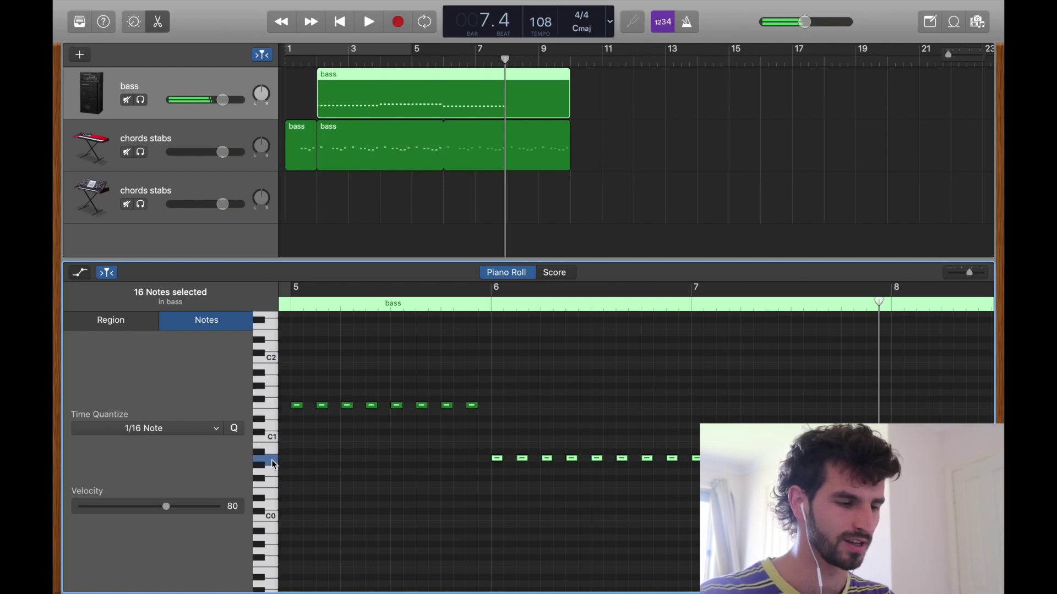
Audition a higher bass pitch on the piano roll keyboard and play the bass with the chords stabs from bar 2 into bar 8
click(276, 408)
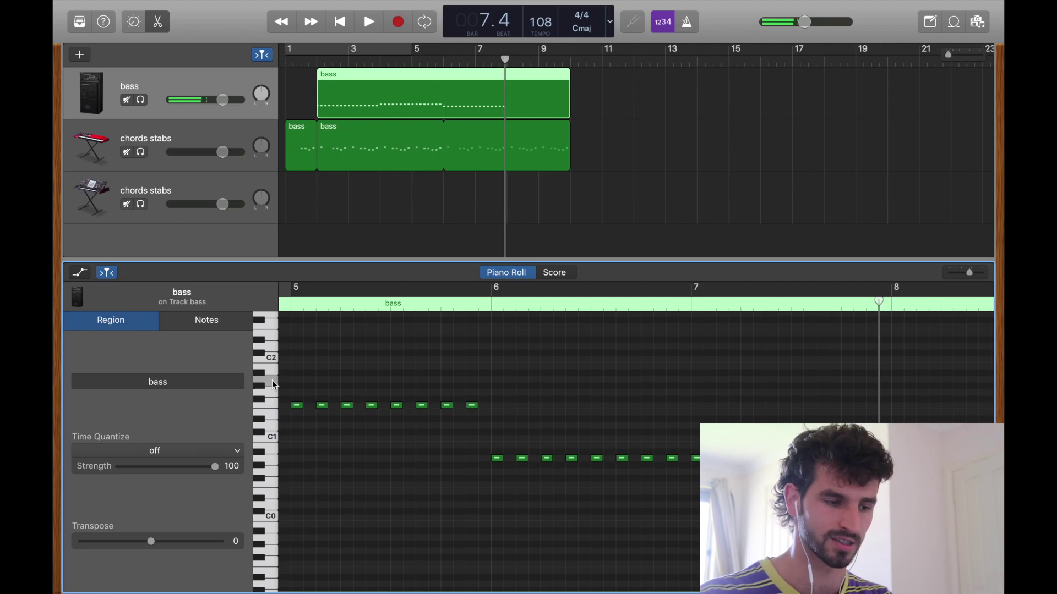
key(space)
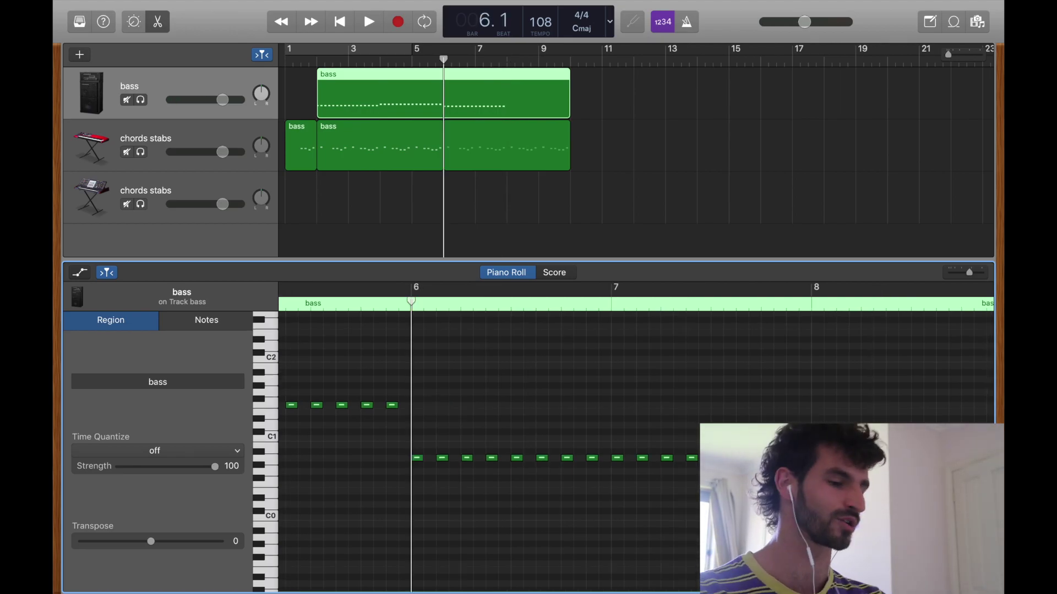
key(Return)
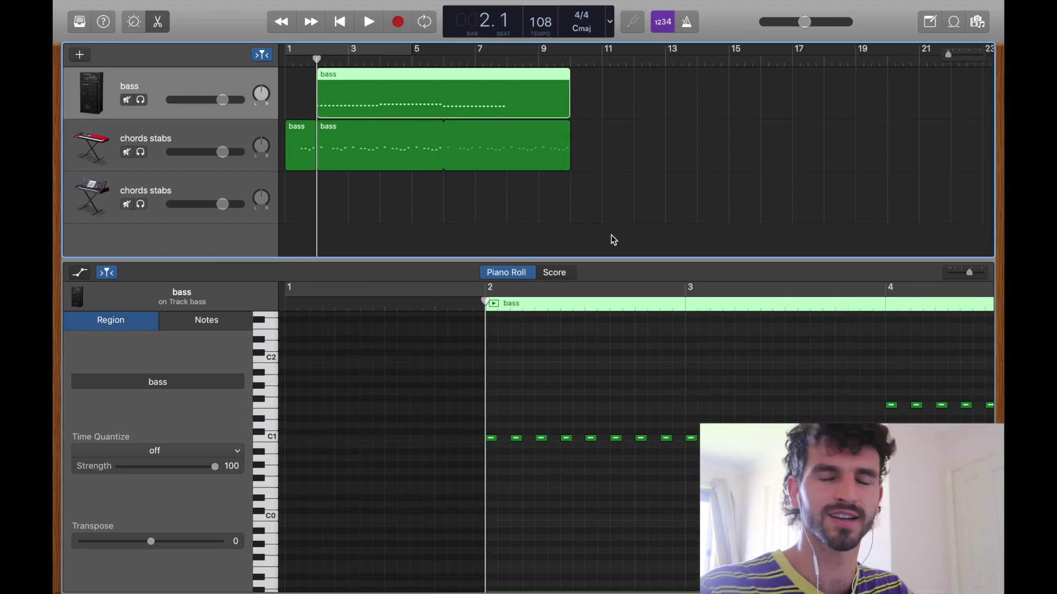
key(space)
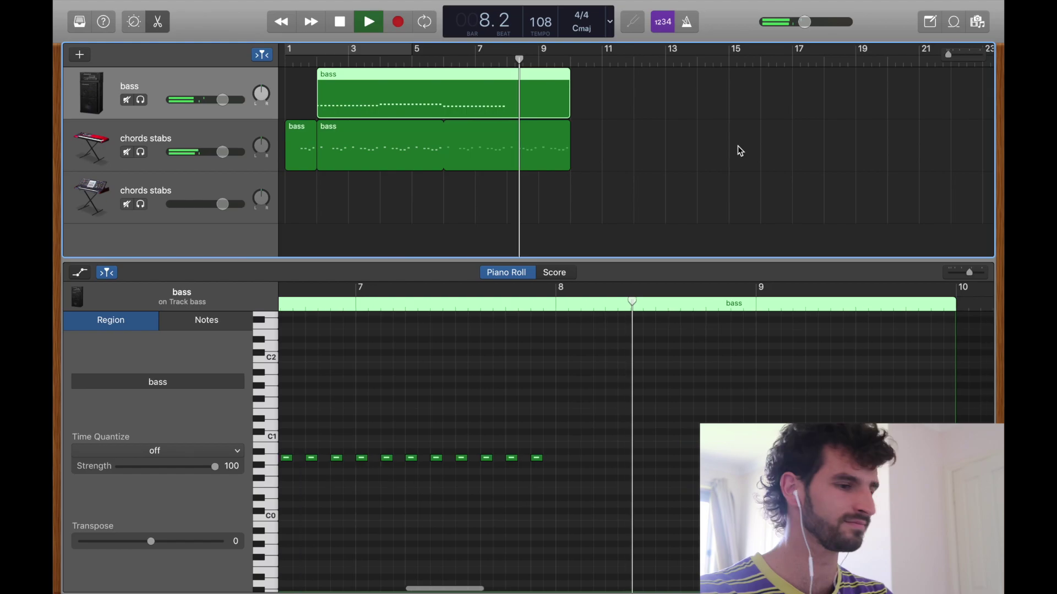
key(space)
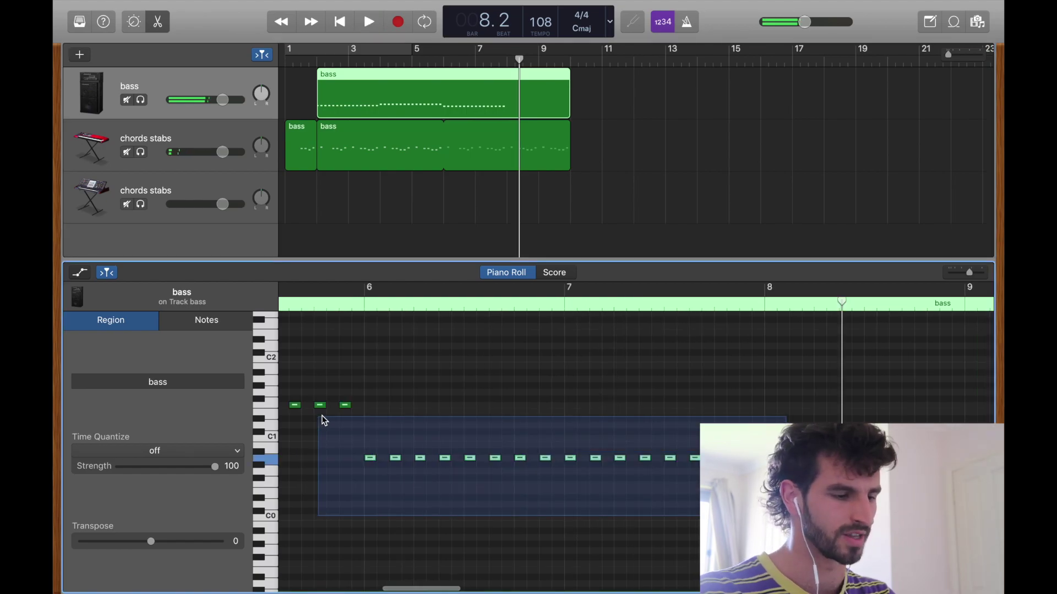
Copy the sixteen A0 notes from bars 6 and 7 into bars 8 and 9 of the bass region and raise them to F1
drag(321, 420, 325, 418)
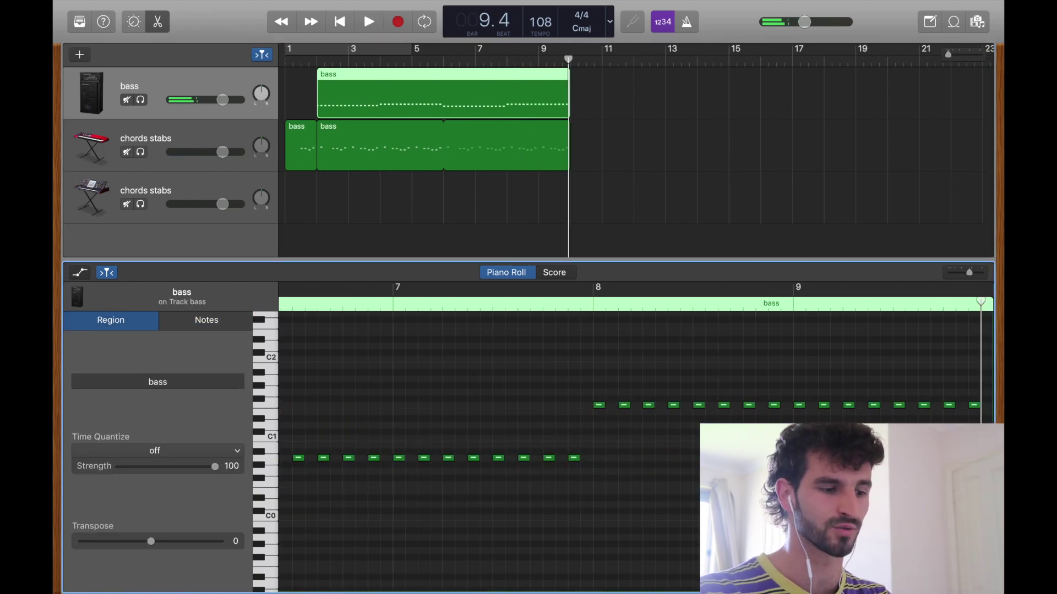
scroll(632, 440, left, 3)
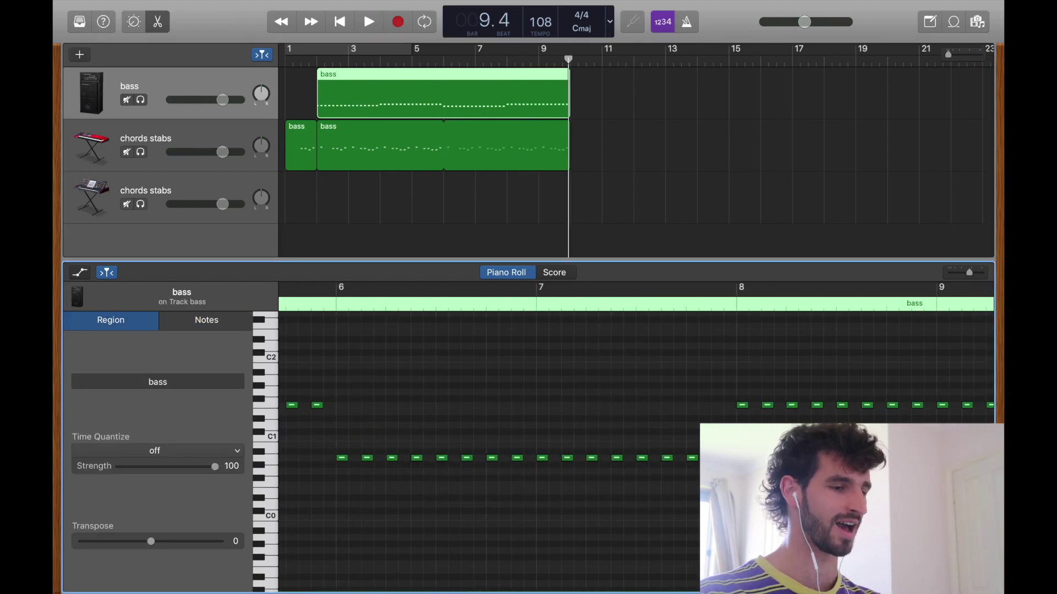
scroll(602, 448, down, 3)
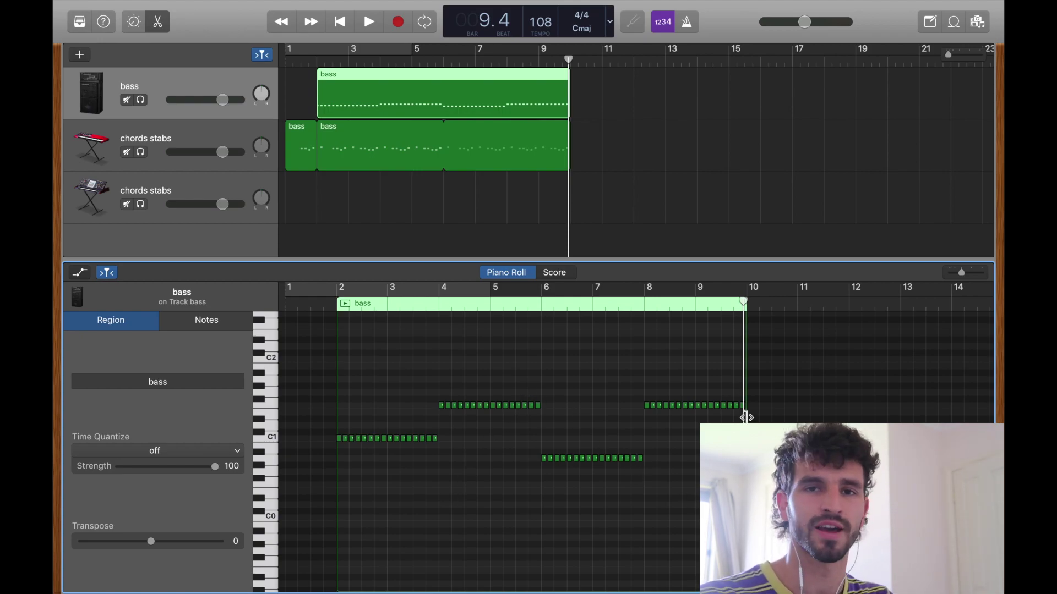
Try the bass notes in bars 4 and 5 at E1 and those in bars 6 and 7 at F1, and play the result
drag(595, 429, 442, 421)
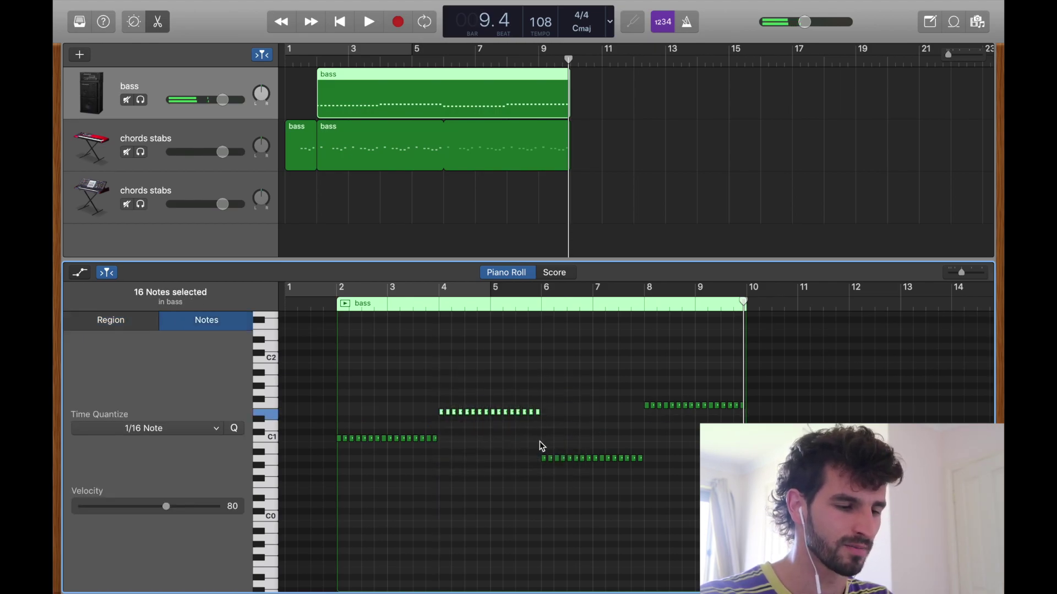
drag(542, 457, 523, 394)
key(space)
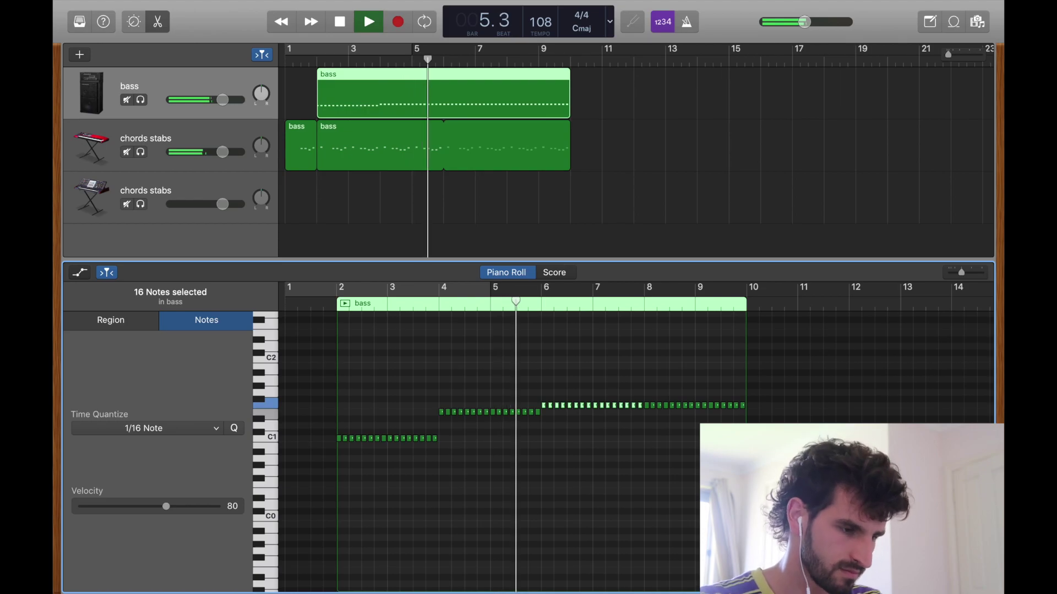
key(space)
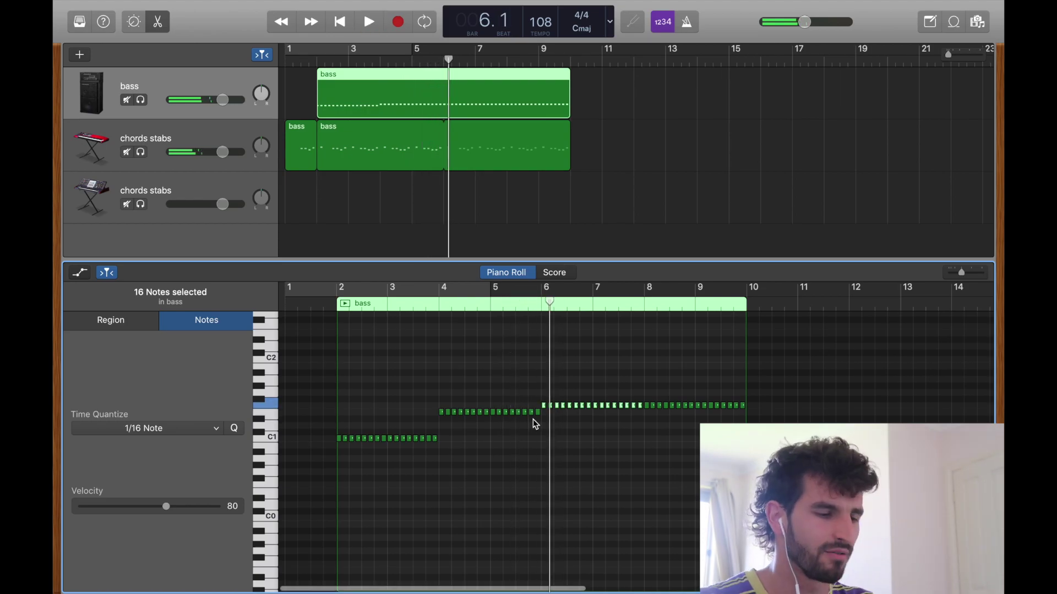
Try the bass notes in bars 4 and 5 at F1 and those in bars 6 and 7 at G1, and listen through to bar 8
click(535, 418)
drag(434, 411, 435, 411)
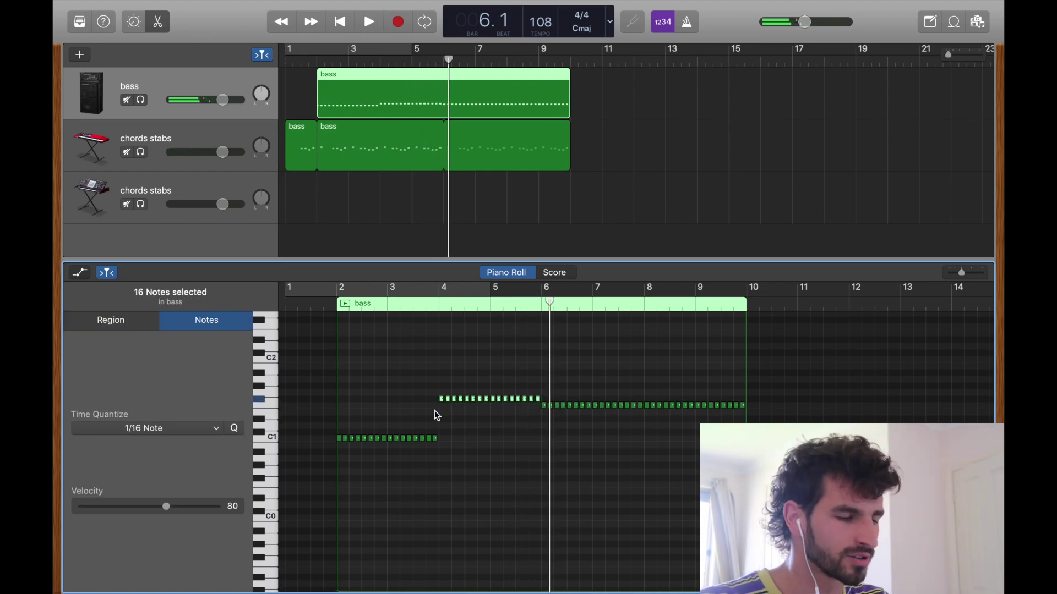
key(alt+Up)
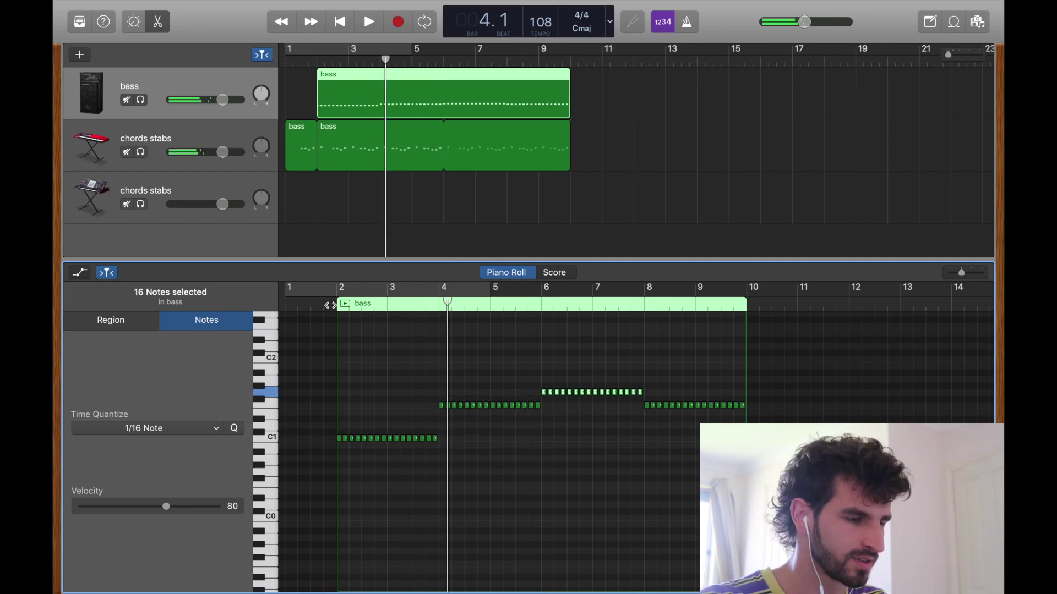
key(space)
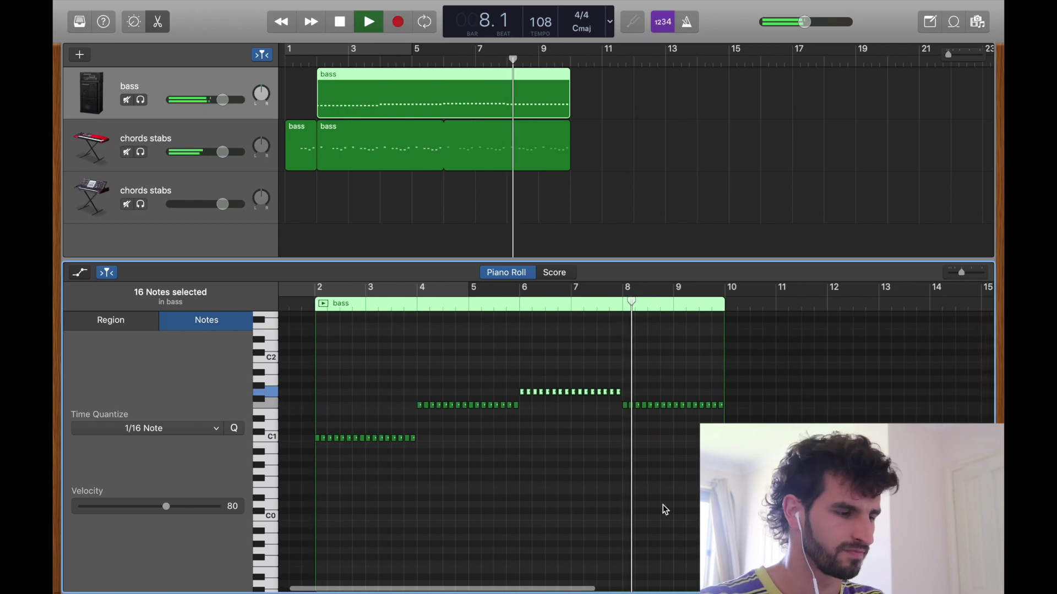
key(space)
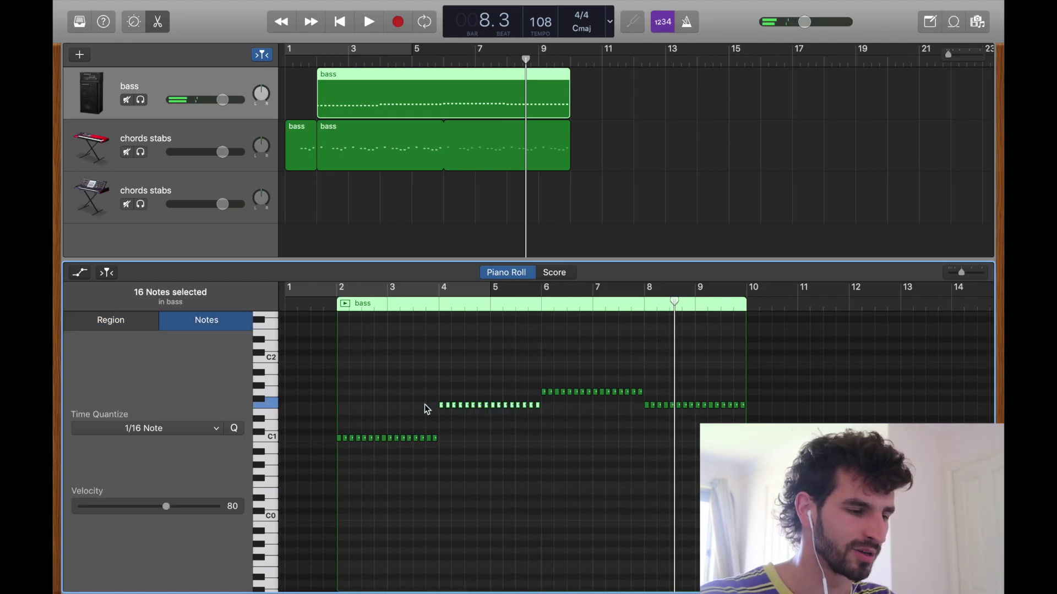
Try the bass notes in bars 4 and 5 at D1 and those in bars 6 and 7 at E1, and play through to bar 9
key(alt+Down)
key(alt+Down)
key(alt+Down)
drag(509, 355, 646, 396)
key(alt+Down)
key(alt+Down)
key(alt+Down)
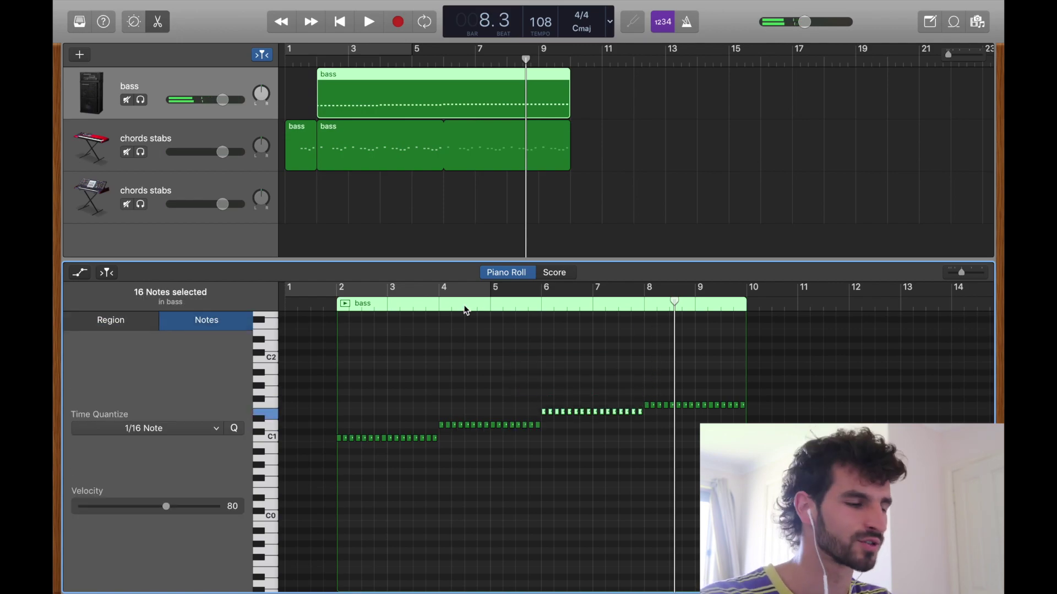
key(space)
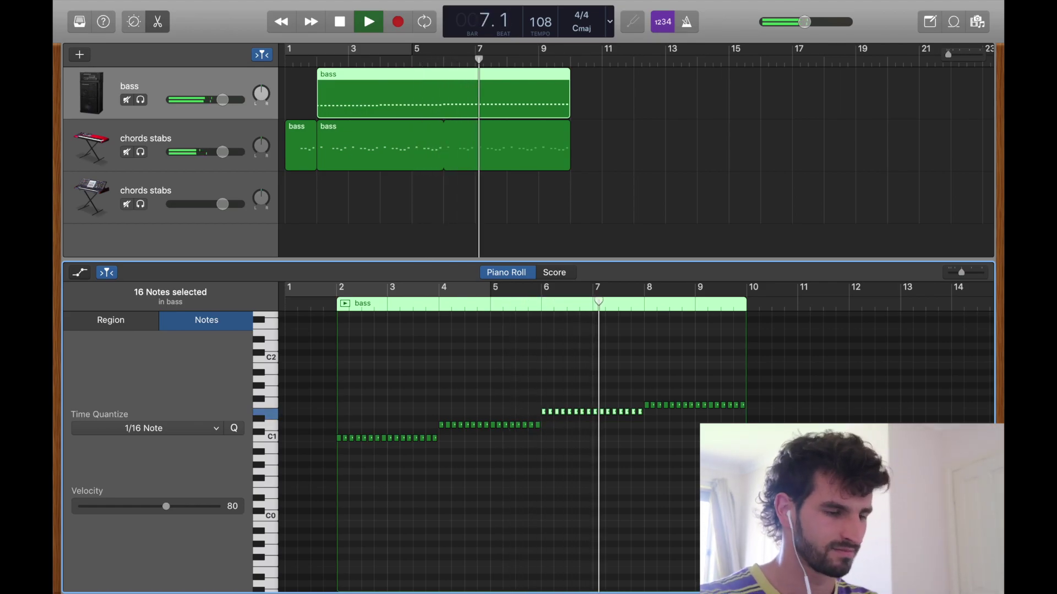
scroll(691, 446, right, 2)
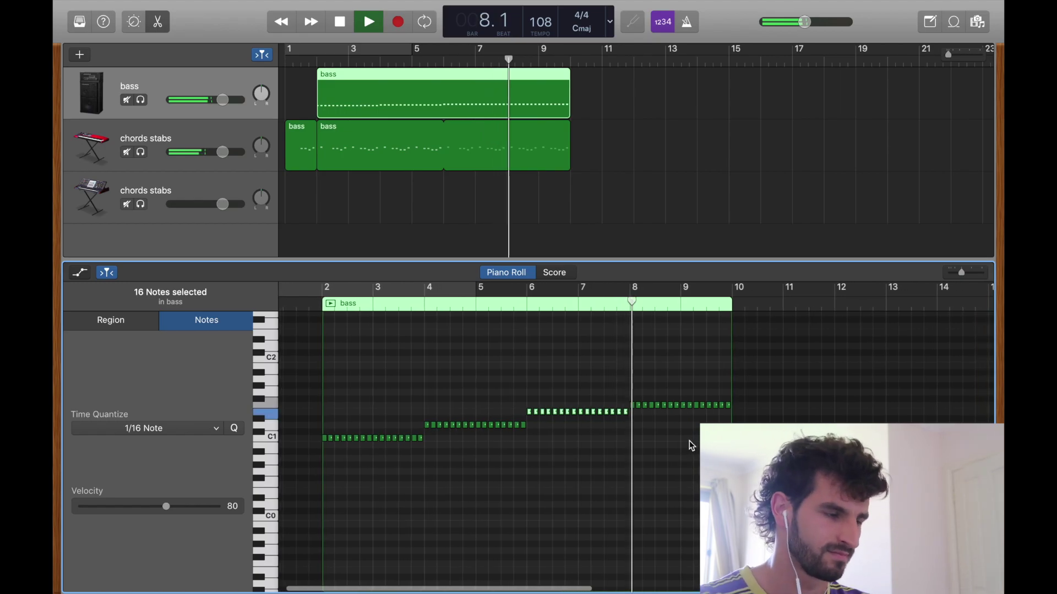
scroll(616, 453, right, 2)
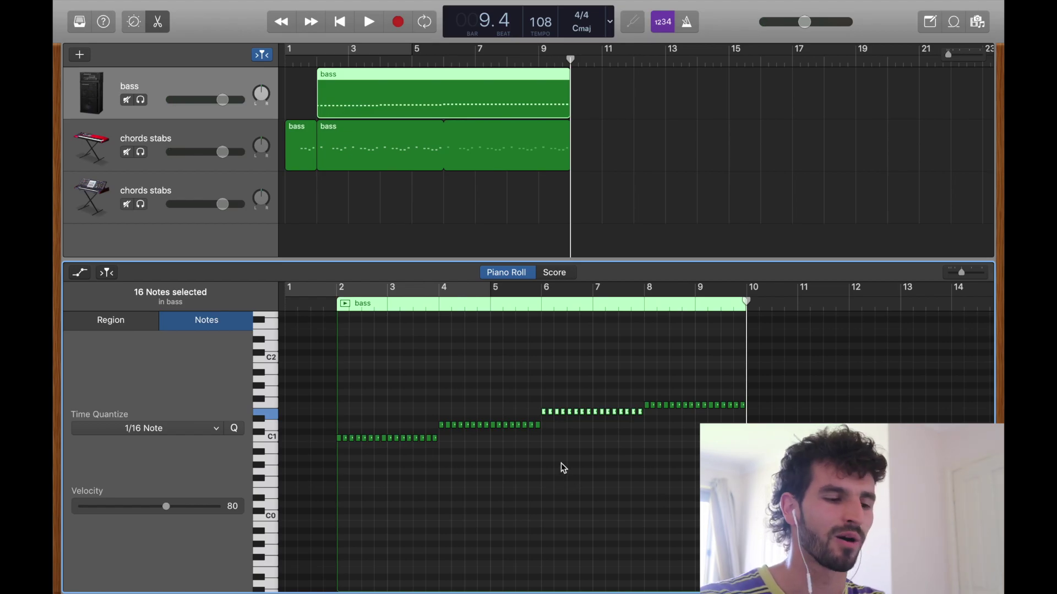
Return the bass notes in bars 4 and 5 to F1 and those in bars 6 and 7 to A0
click(557, 443)
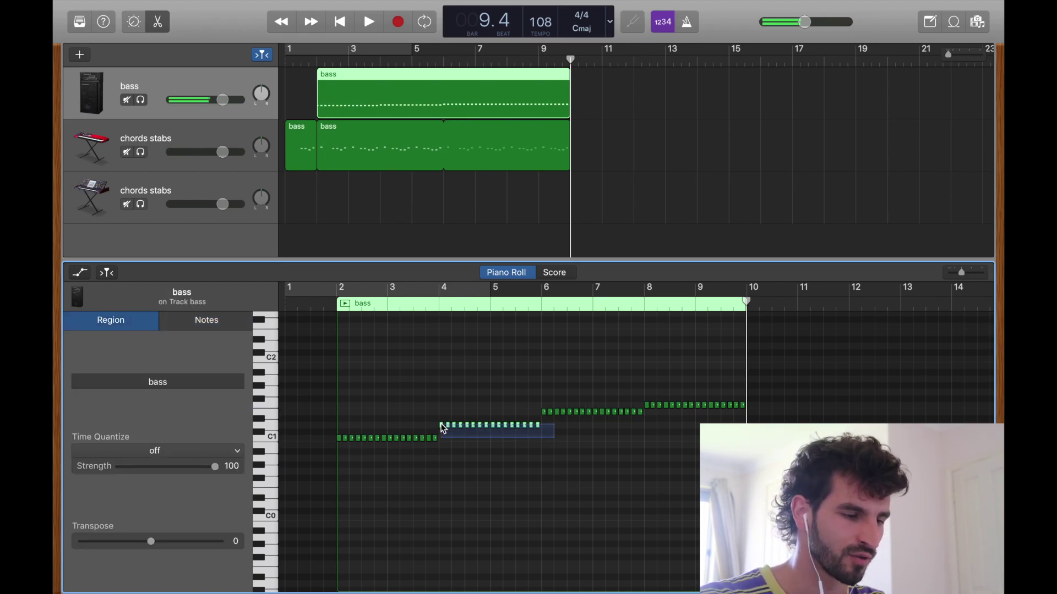
drag(443, 425, 440, 425)
key(alt+Up)
key(alt+Up)
key(alt+Up)
Move both regions of the upper chords stabs track down to the second chords stabs track and play from bar 2
click(579, 157)
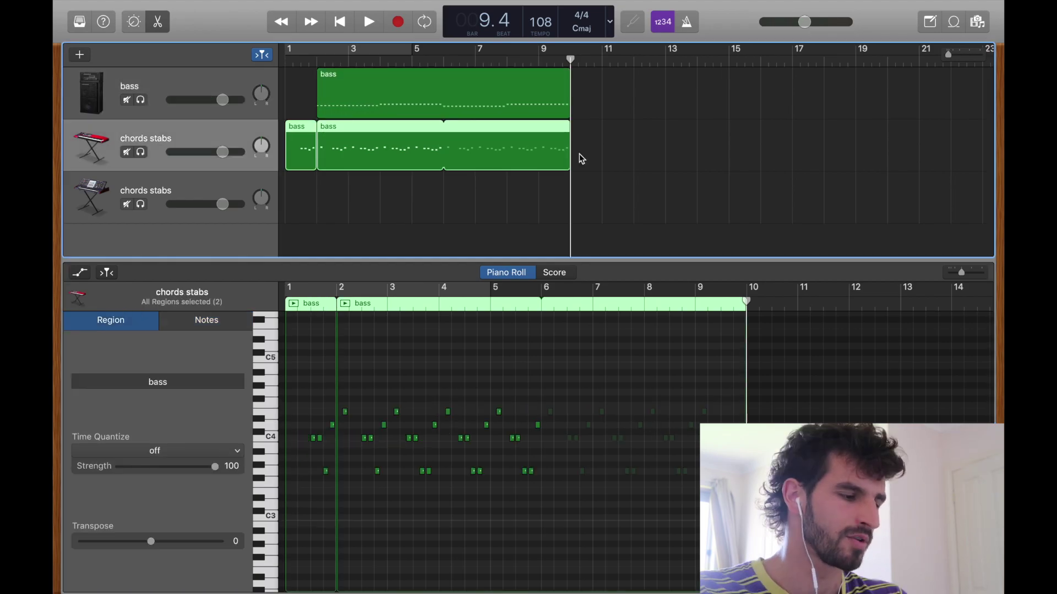
click(583, 152)
click(275, 127)
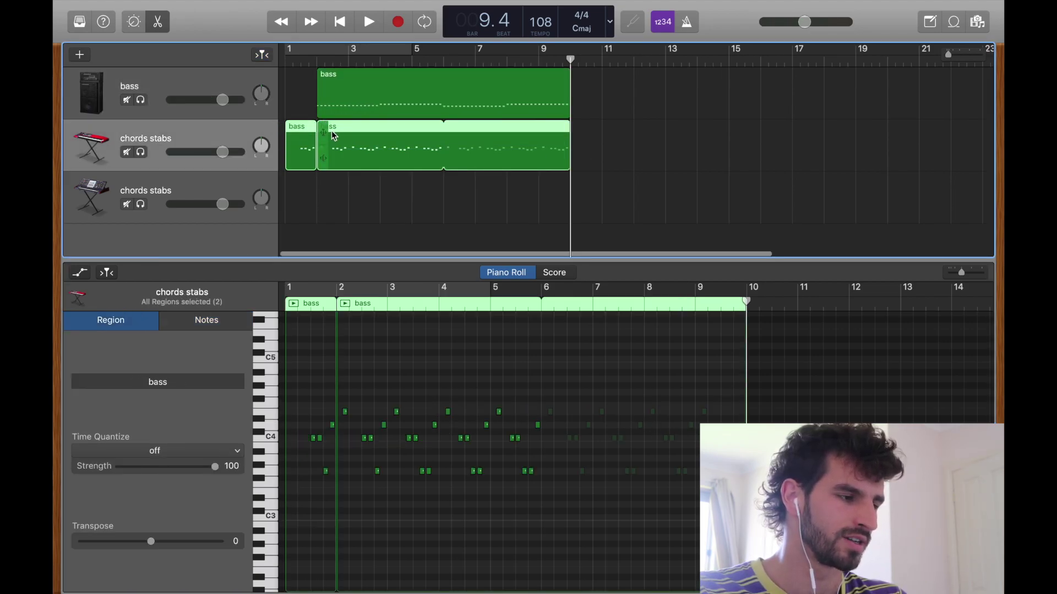
drag(348, 139, 348, 191)
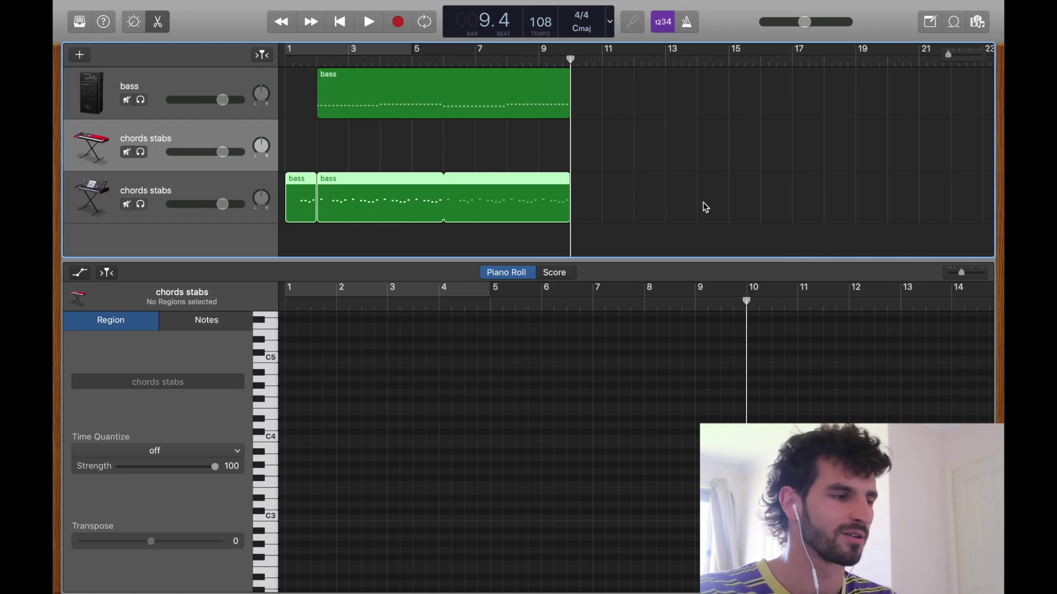
click(776, 229)
click(317, 57)
key(space)
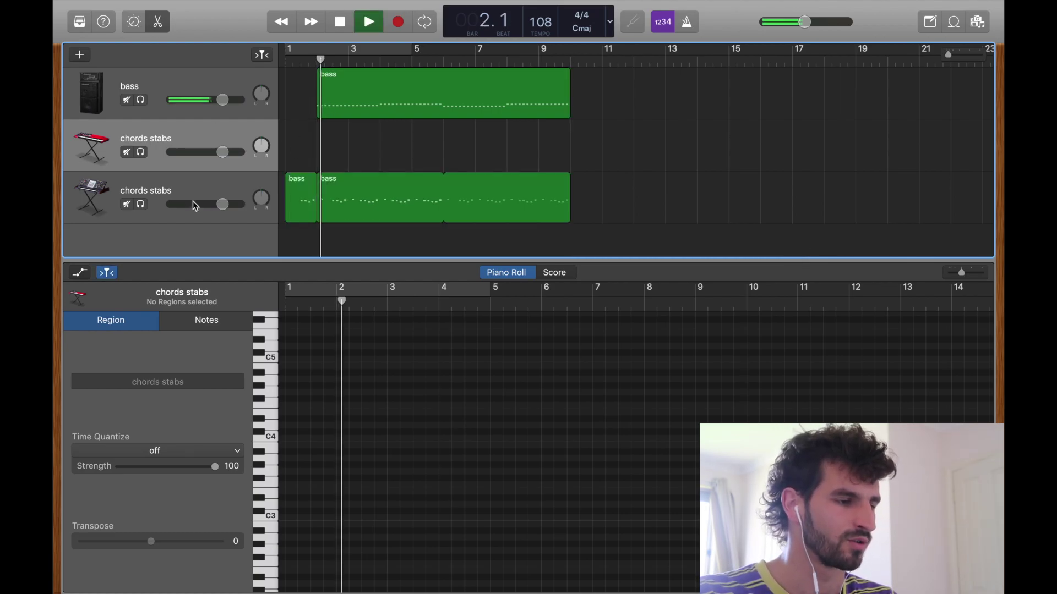
Change the second chords stabs track's sound to the synthesizer lead Funk Splash Lead and listen to it with the bass
click(351, 193)
key(y)
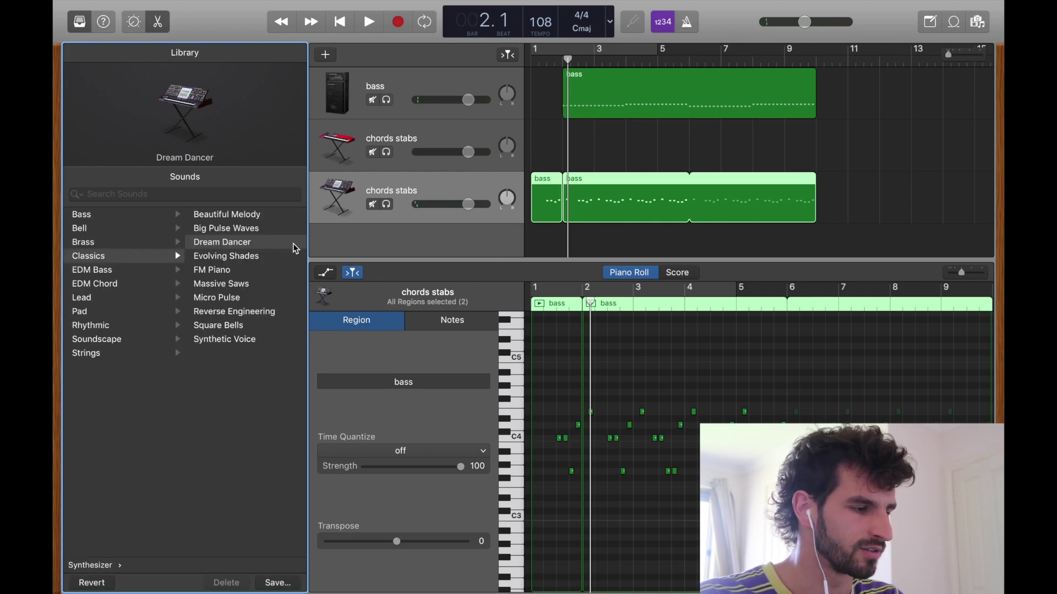
click(132, 297)
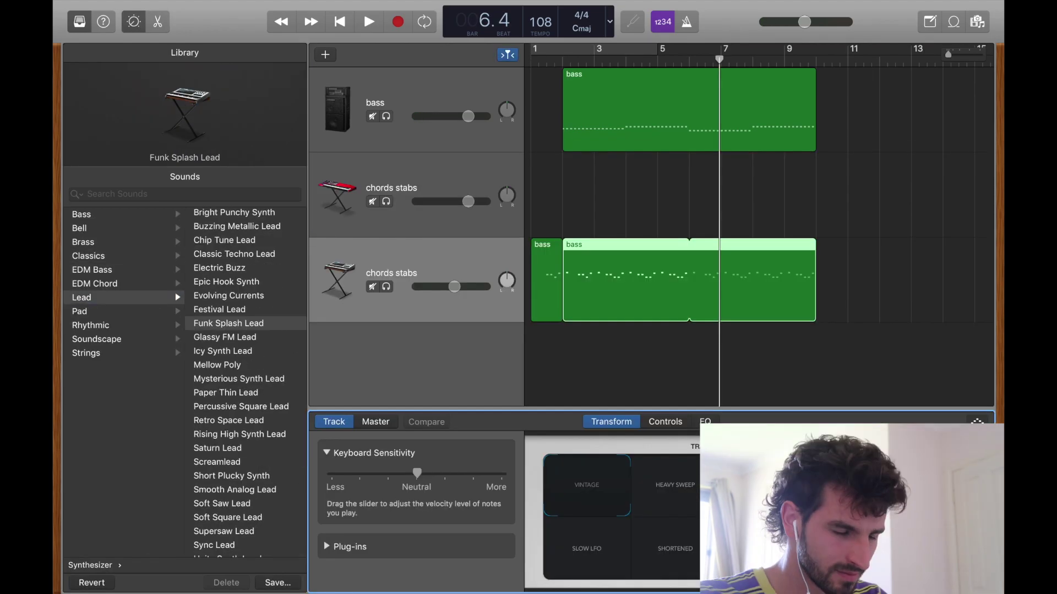
key(space)
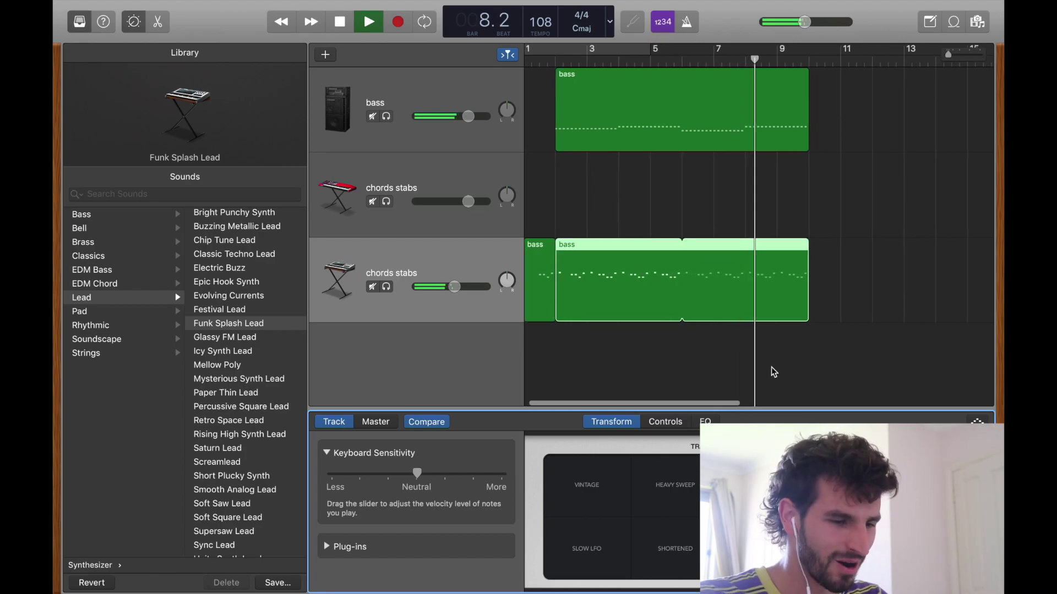
key(space)
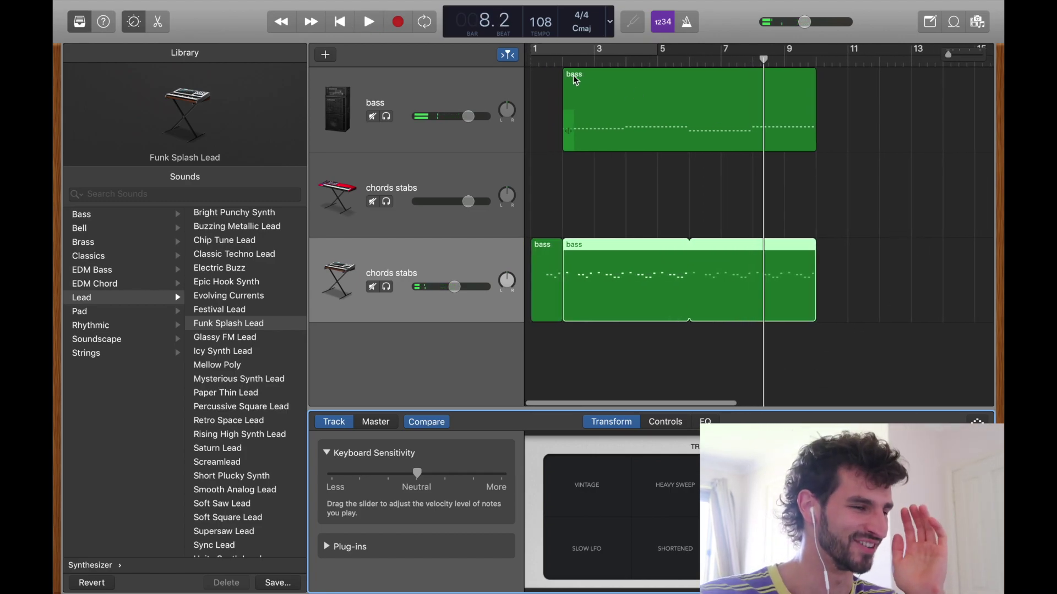
Play the bass and Funk Splash Lead parts together from bar 1, skip ahead and stop playback
click(544, 61)
key(space)
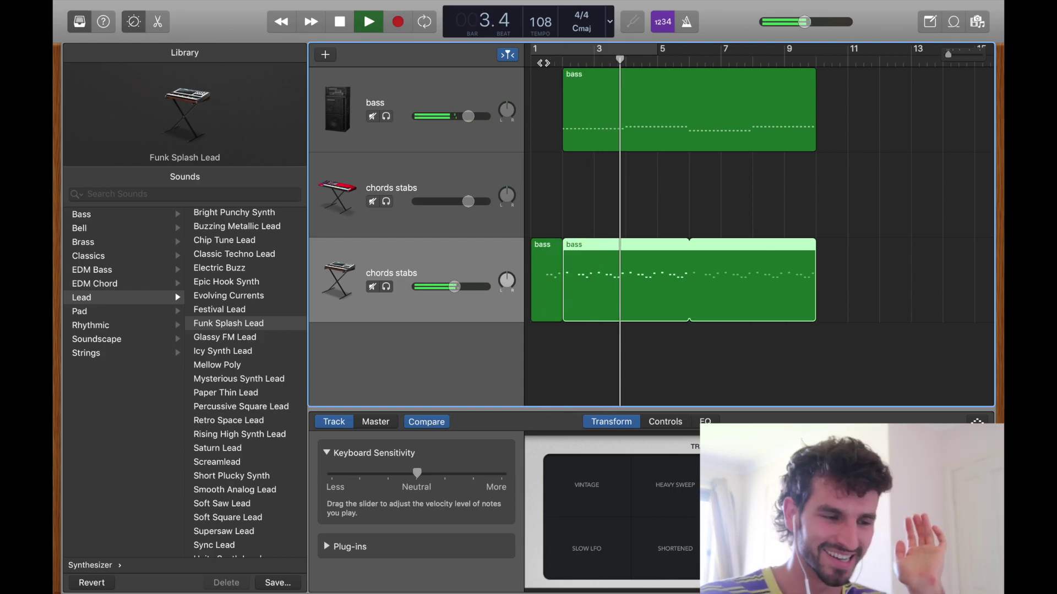
key(period)
key(period)
key(space)
Duplicate the chords stabs track and set the new track's sound to the electronic drum kit Epic Electro
click(466, 179)
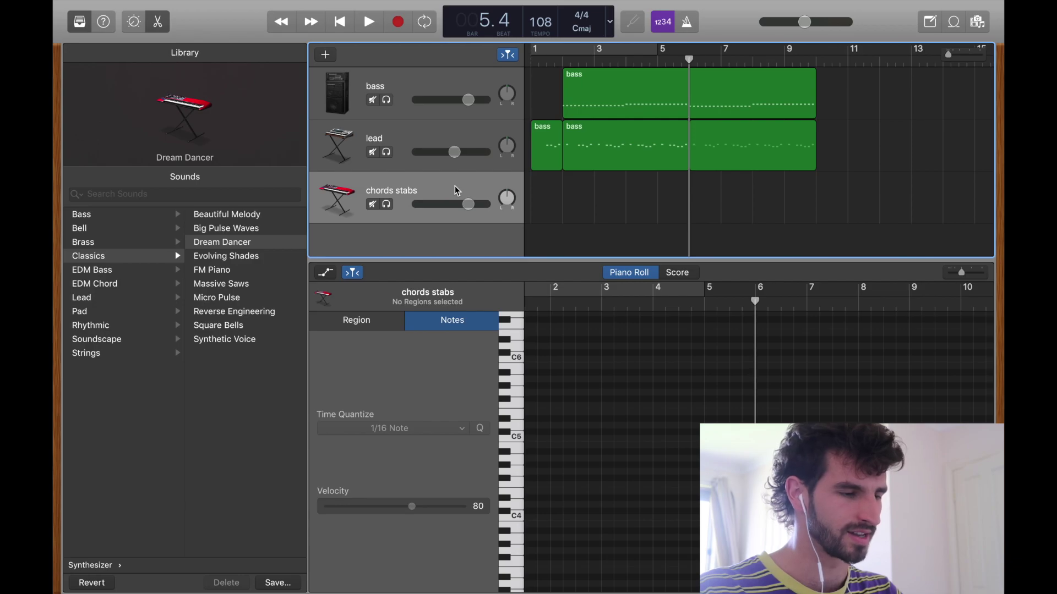
key(super+d)
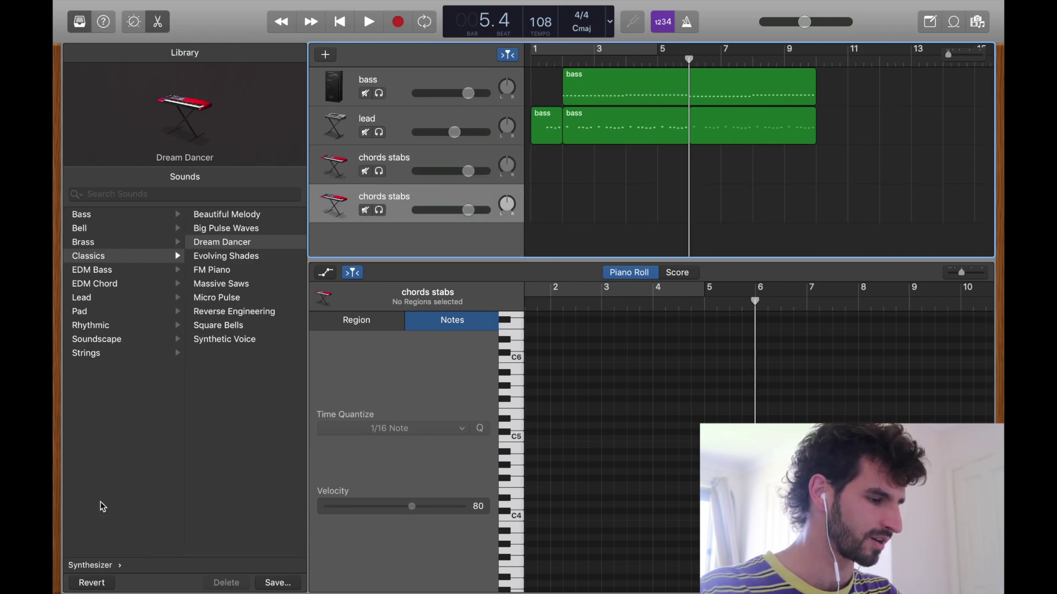
click(105, 567)
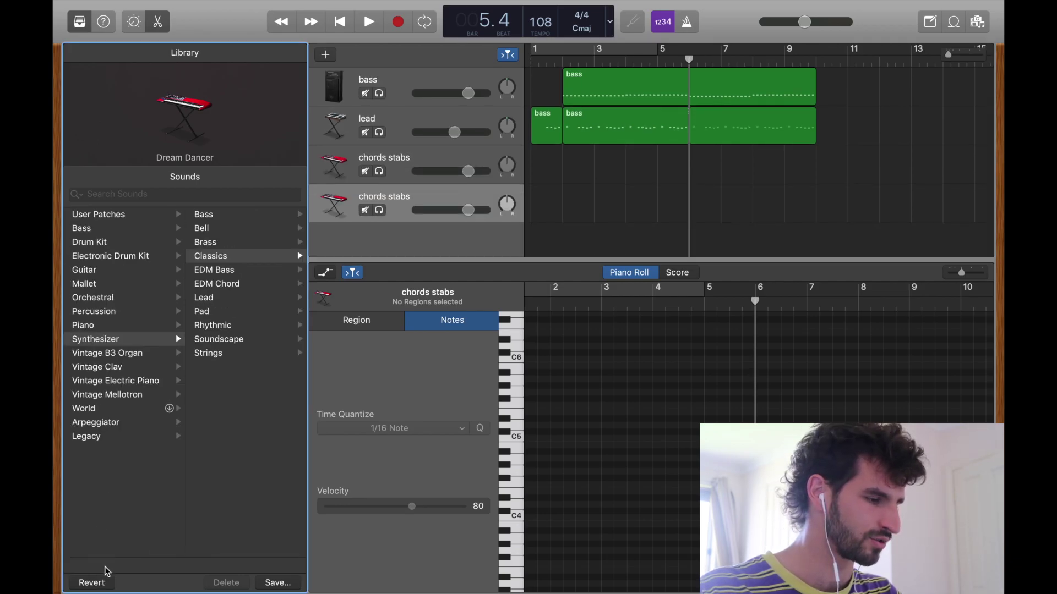
click(113, 256)
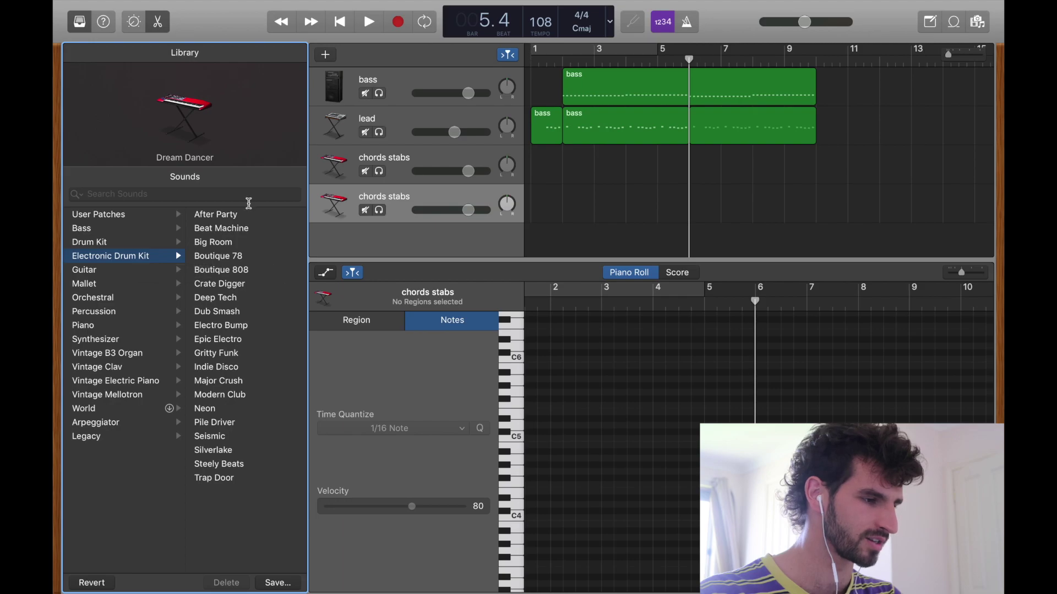
click(231, 339)
Show the Smart Controls and the Musical Typing keyboard for the drum kit track
key(b)
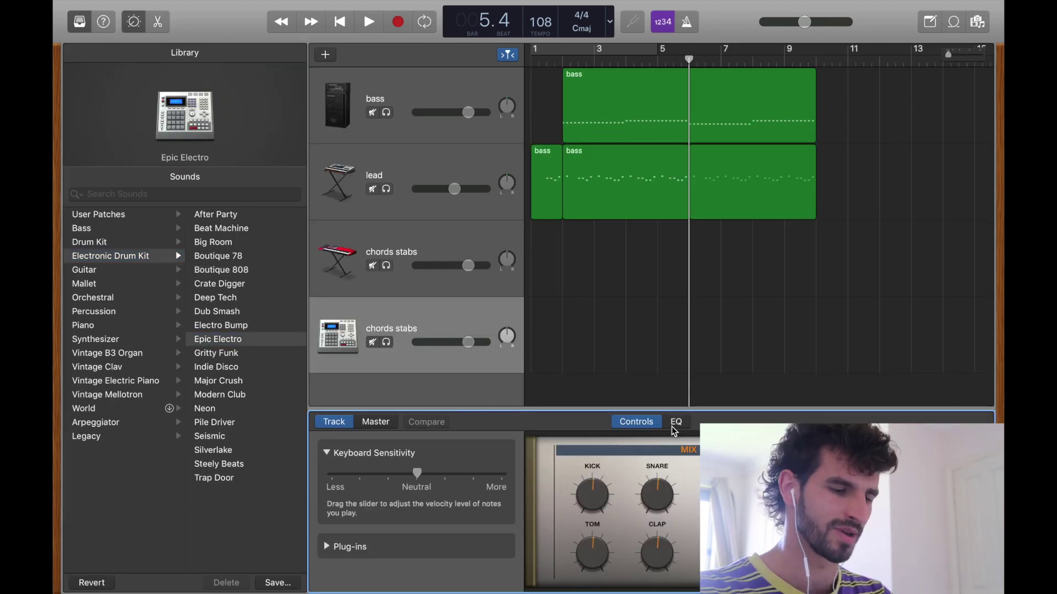
key(super+k)
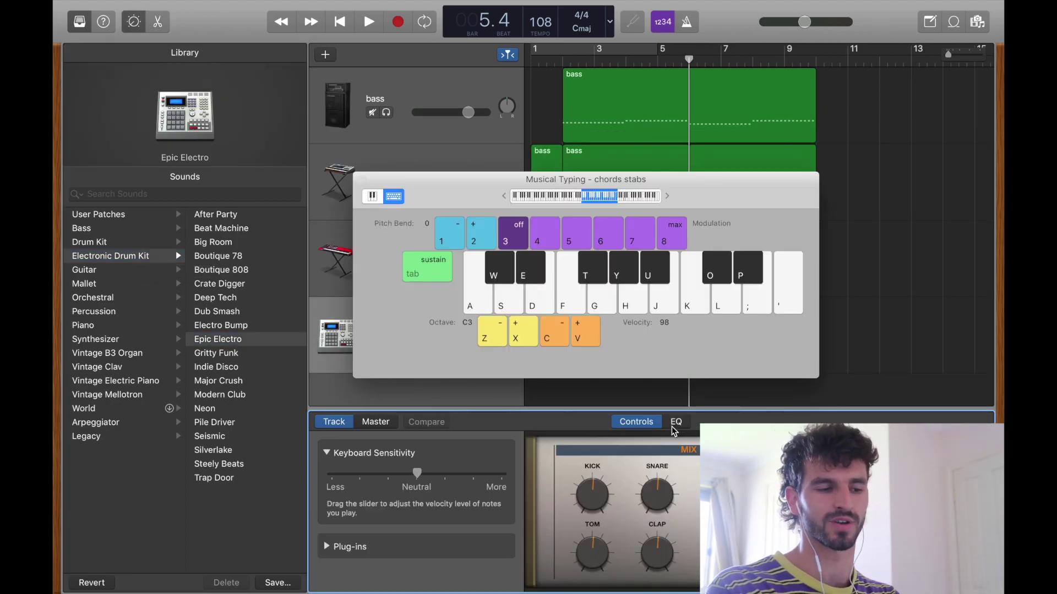
Lower the Musical Typing octave to C1 and sound the lowest drum hit of the Epic Electro kit
key(z)
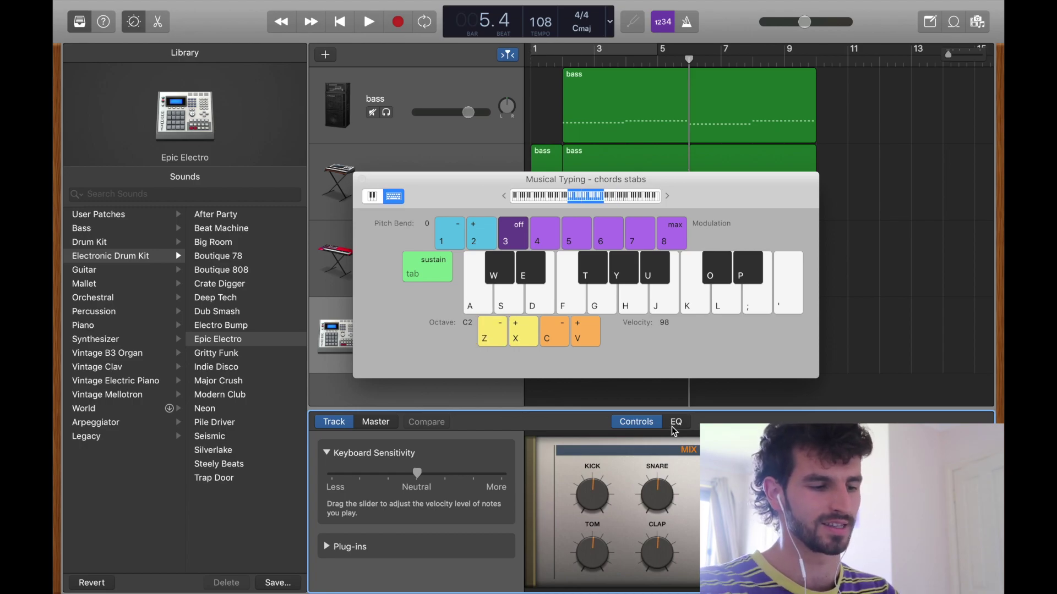
key(x)
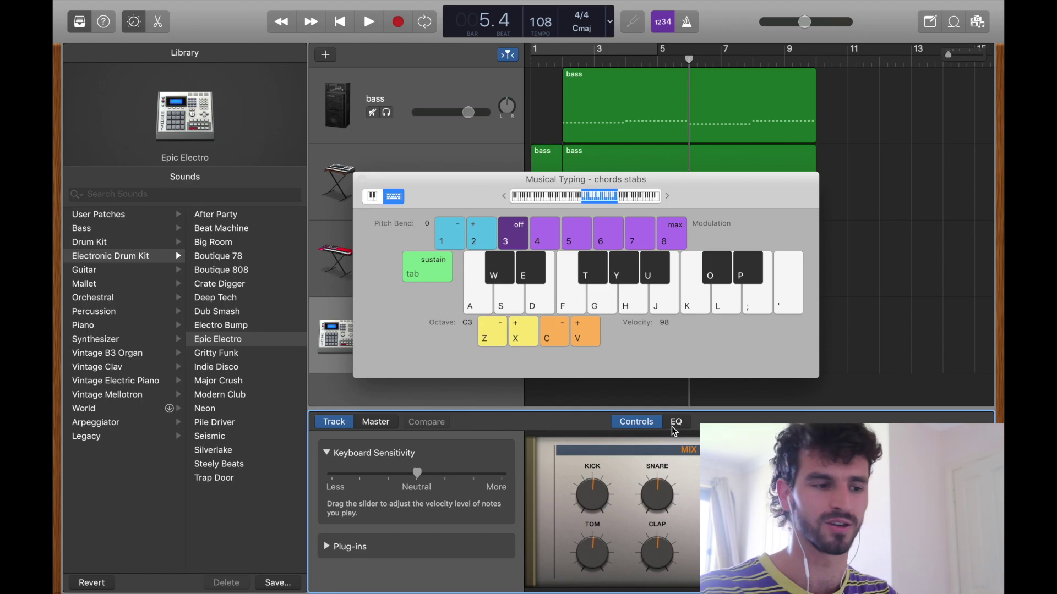
key(z)
key(z)
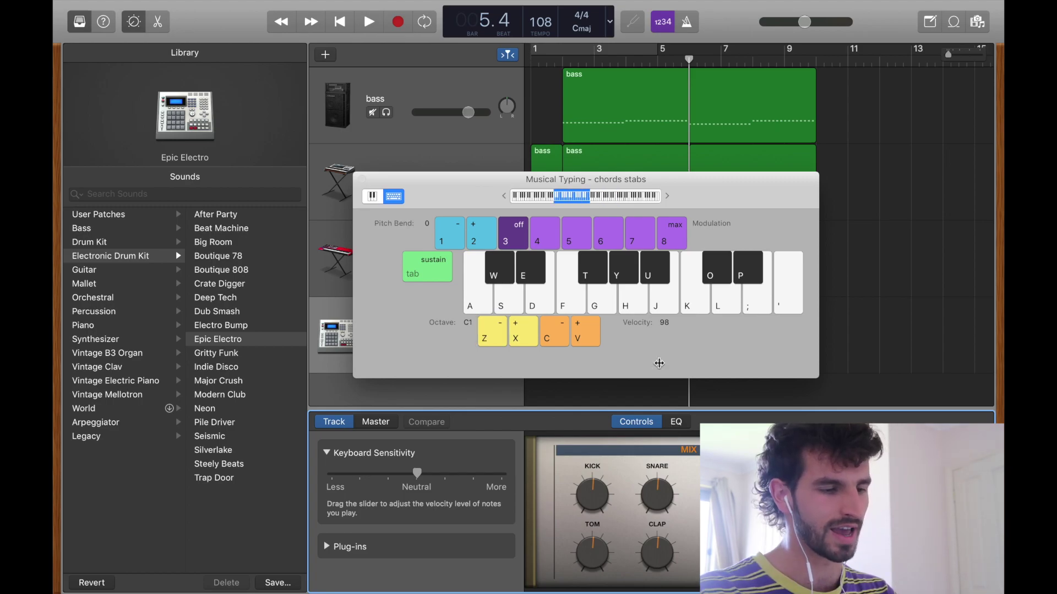
key(a)
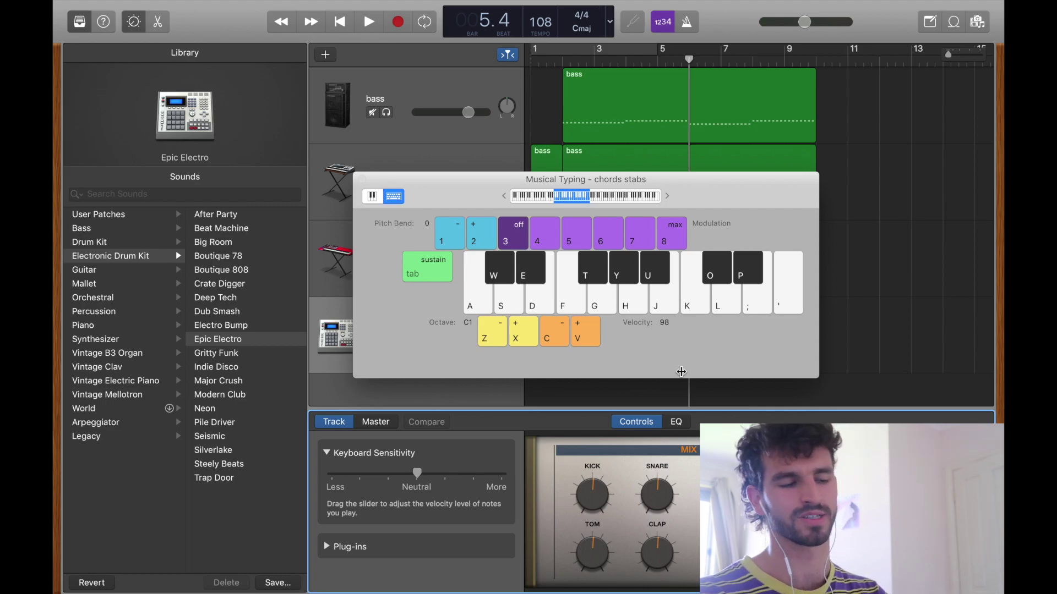
Try the acoustic drum kit East Bay on the drum track by playing its various drum and cymbal sounds
key(Up)
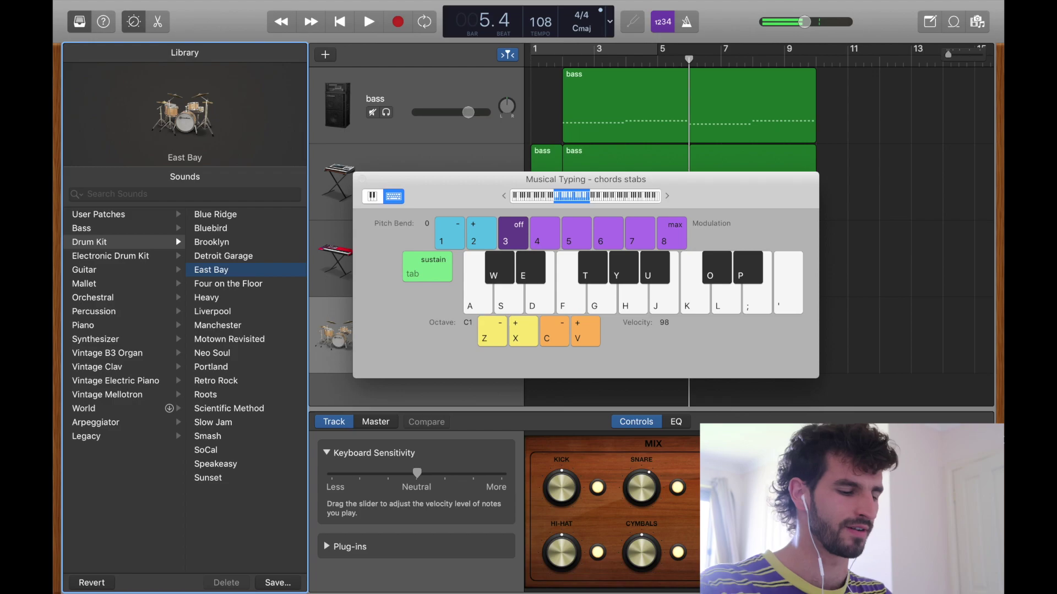
key(f)
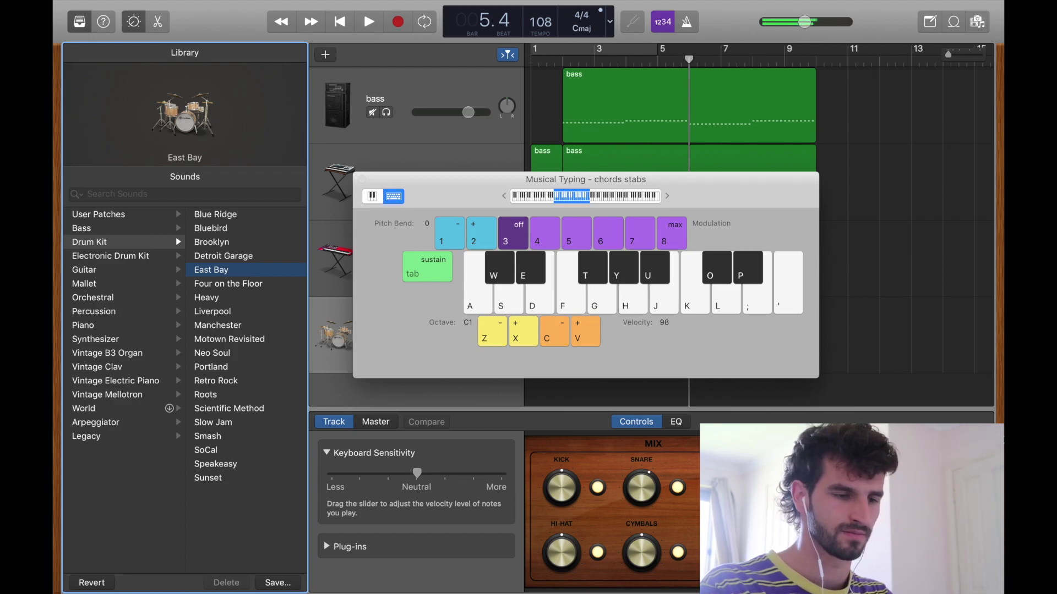
key(l)
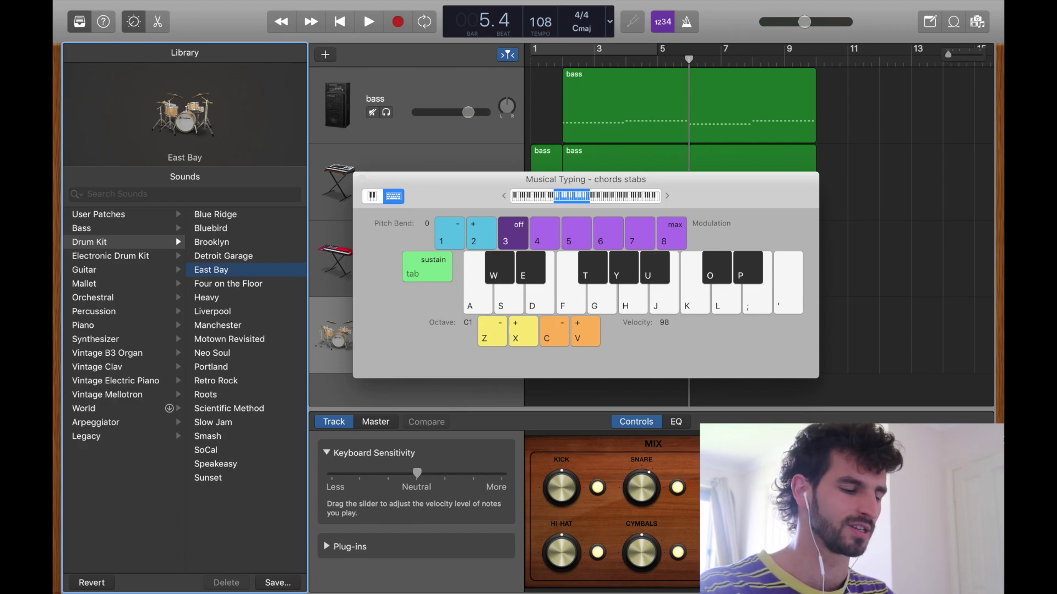
key(t)
key(y)
key(u)
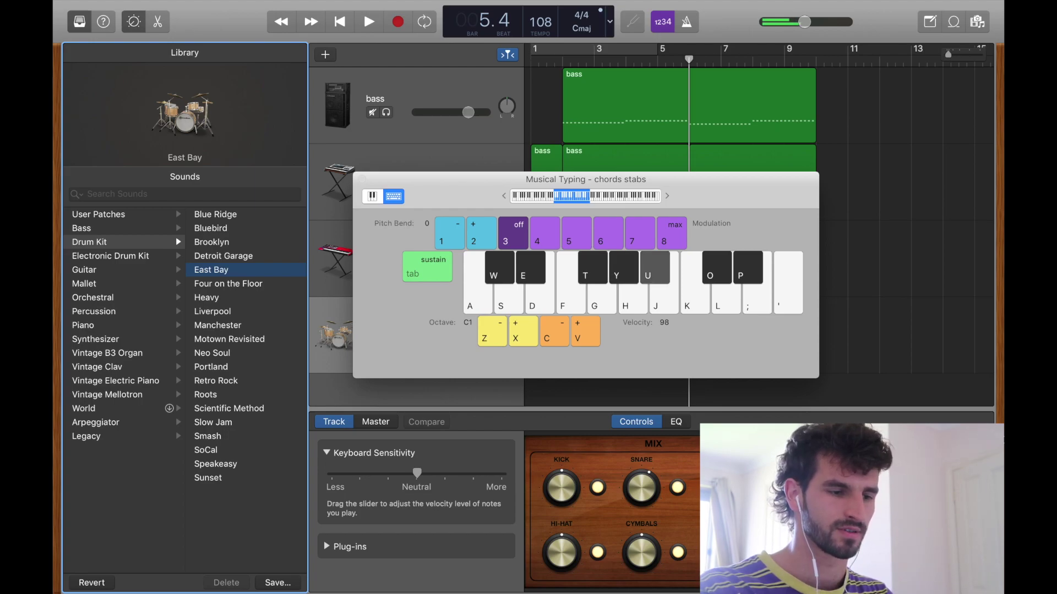
key(e)
key(w)
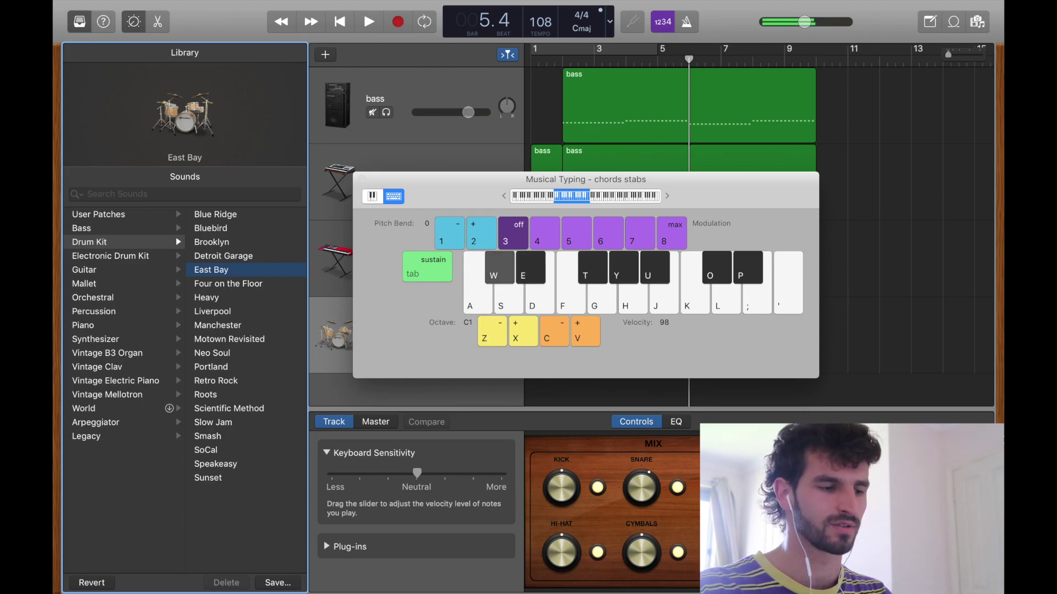
key(o)
key(p)
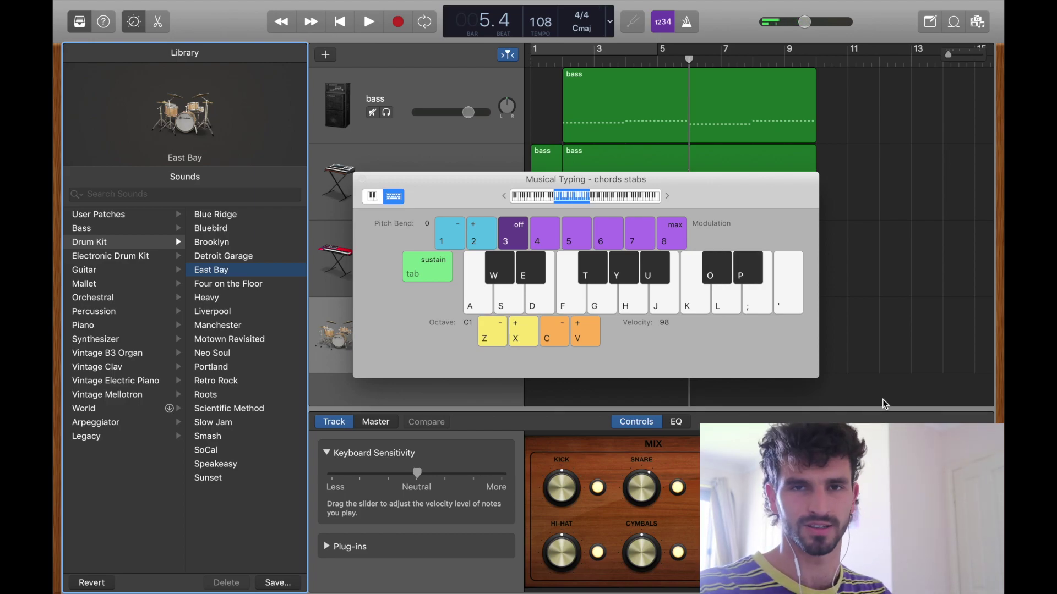
Change the drum track's sound to the electronic kit Silverlake and try two of its drum hits
key(Down)
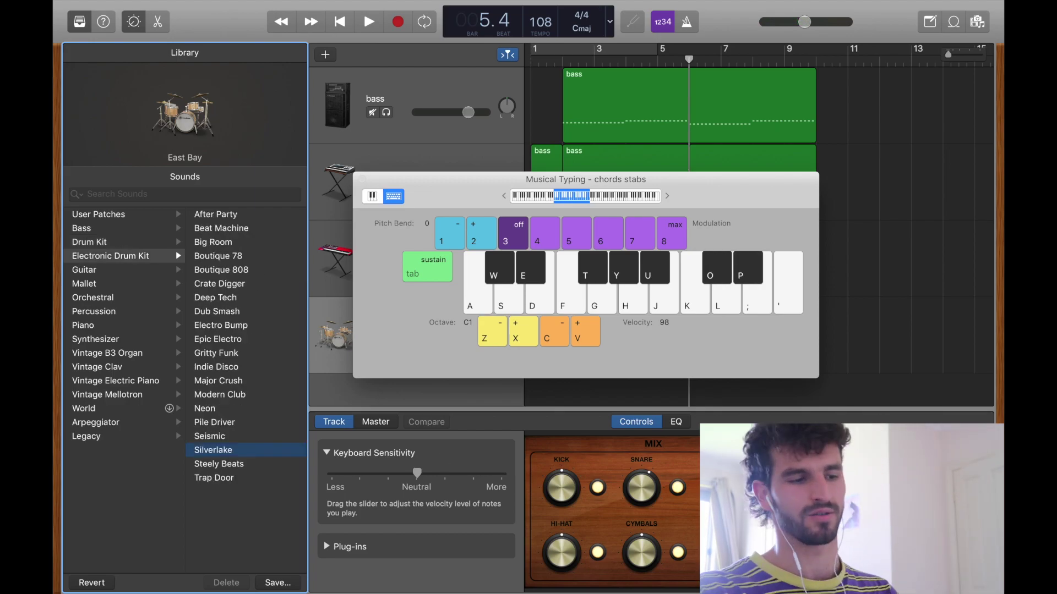
key(a)
key(t)
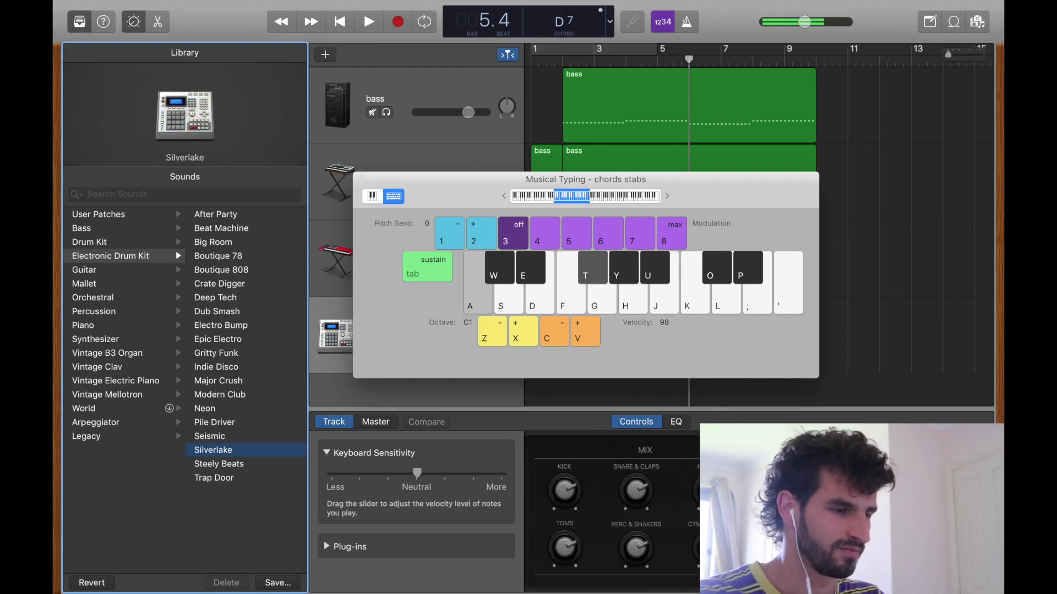
key(a)
key(t)
Try the electronic drum kits Big Room and Modern Club on the drum track with a few drum hits
click(213, 242)
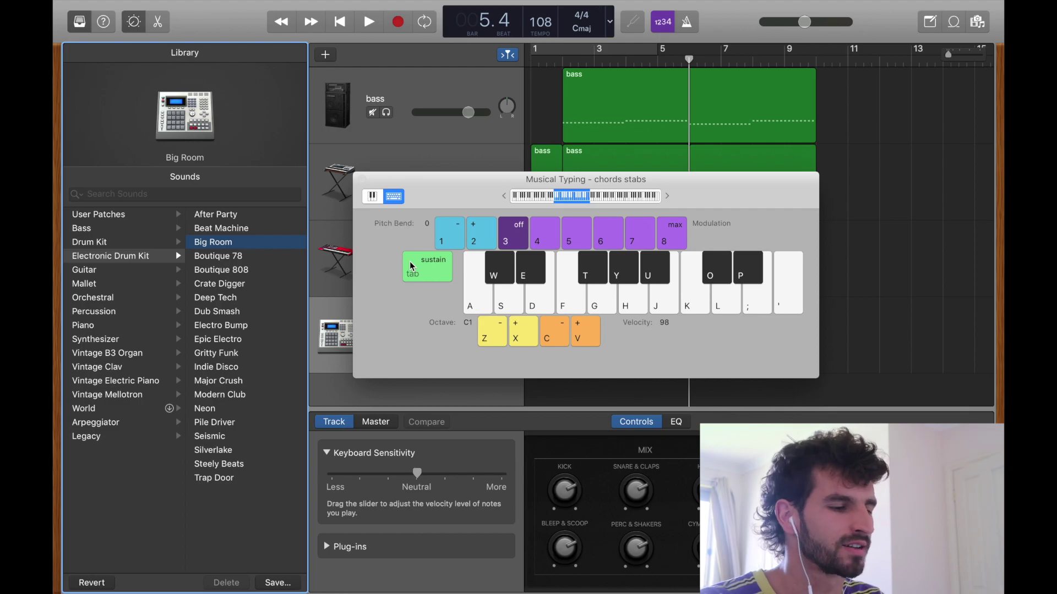
key(a)
key(t)
key(d)
key(a)
key(t)
key(t)
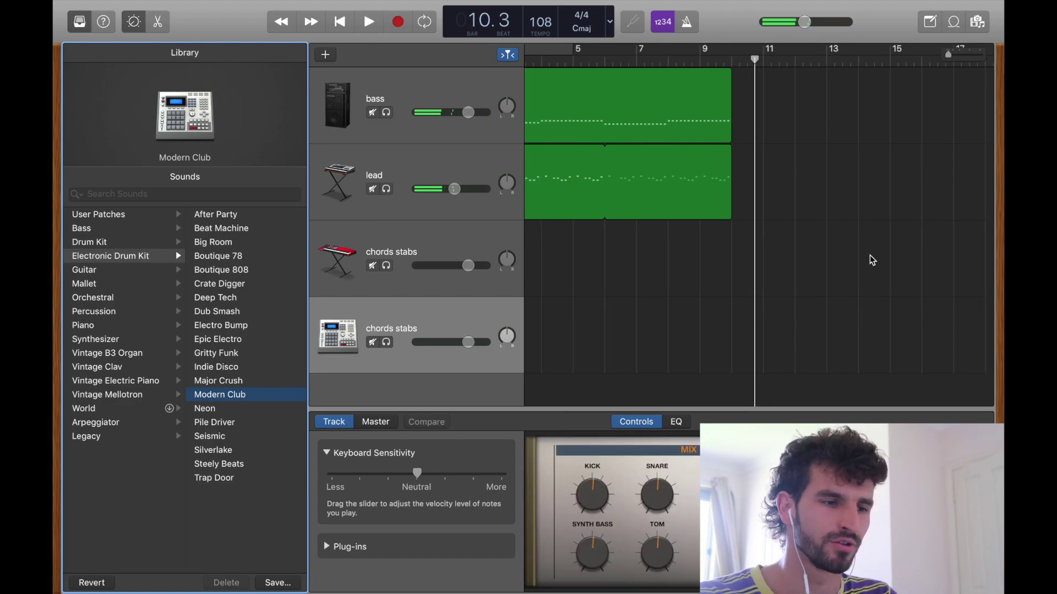
Turn on cycling and set the cycle range from bar 2 to bar 10 over the bass and lead regions
scroll(872, 260, right, 1)
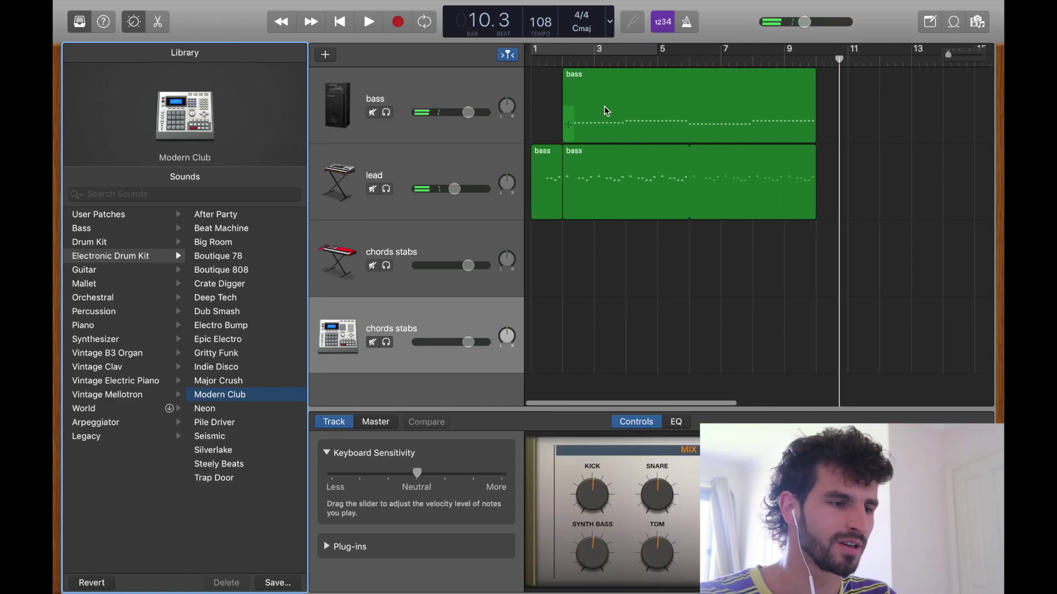
click(566, 53)
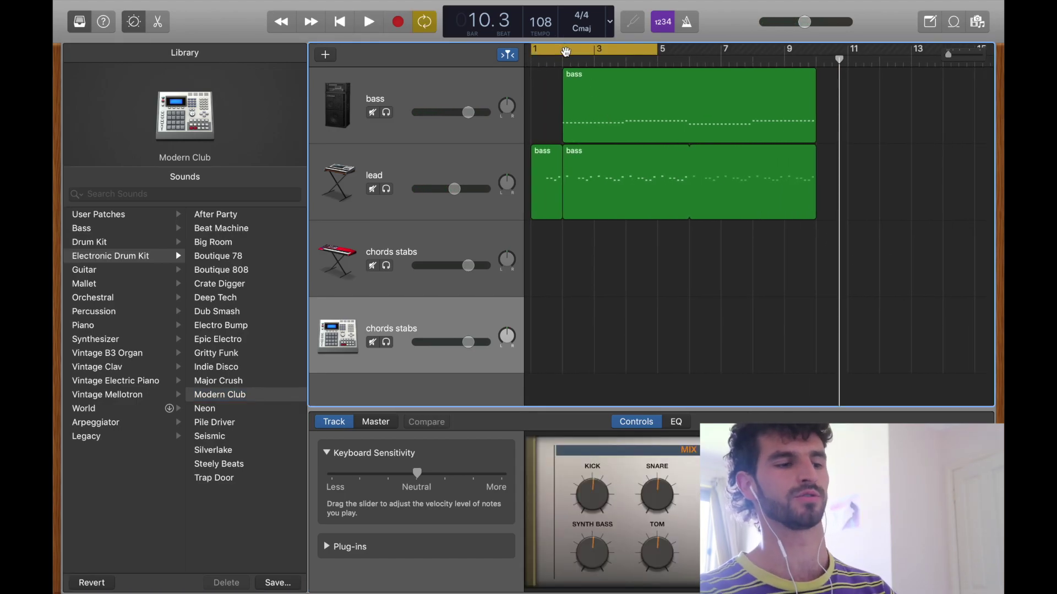
drag(674, 54, 792, 60)
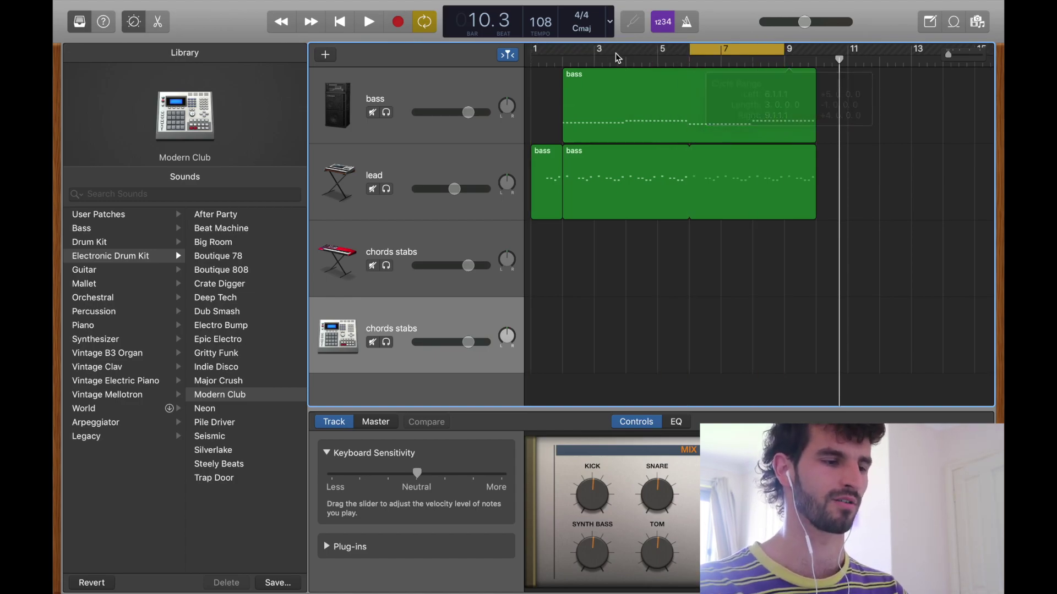
drag(573, 53, 816, 54)
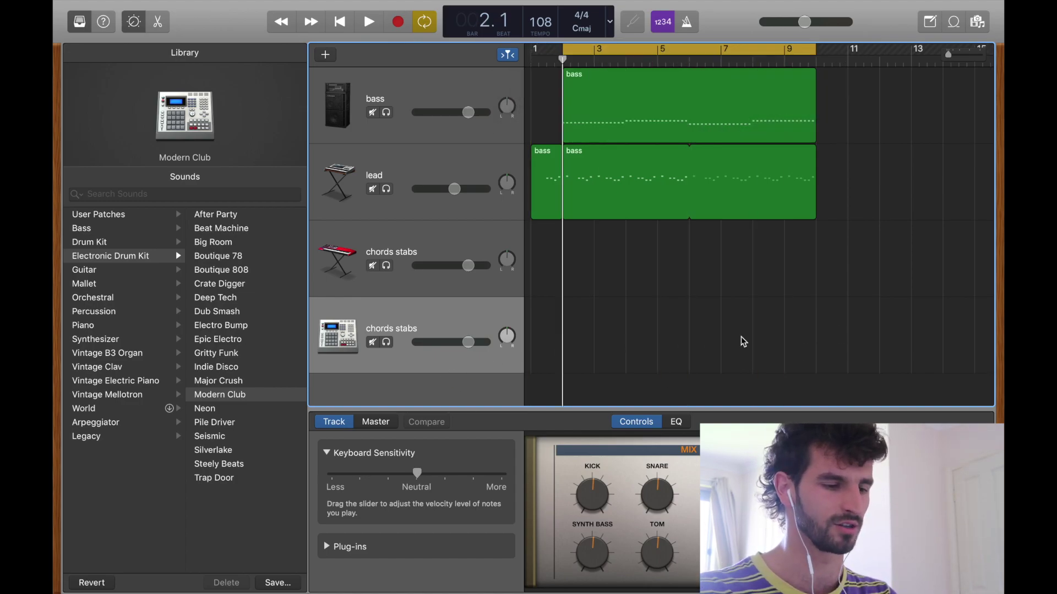
Show Musical Typing again and try out drum hits over the cycled bass and lead parts
key(super+k)
key(space)
key(d)
key(a)
click(302, 422)
key(f)
key(h)
key(l)
Set the drum track's sound to the electronic kit Boutique 78 and try its hits, playing the arrangement briefly
click(208, 256)
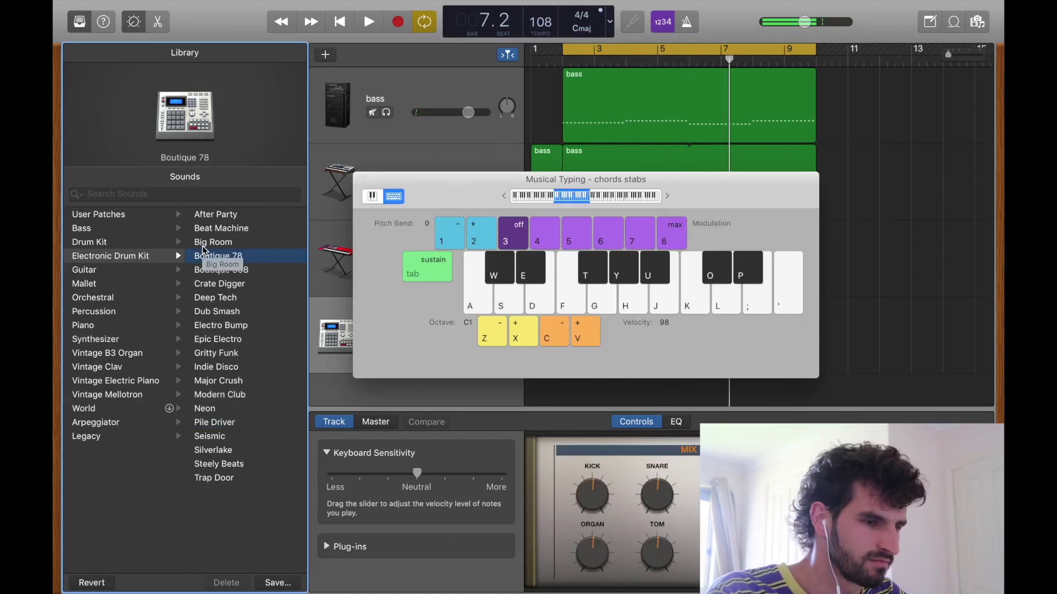
key(t)
key(a)
key(d)
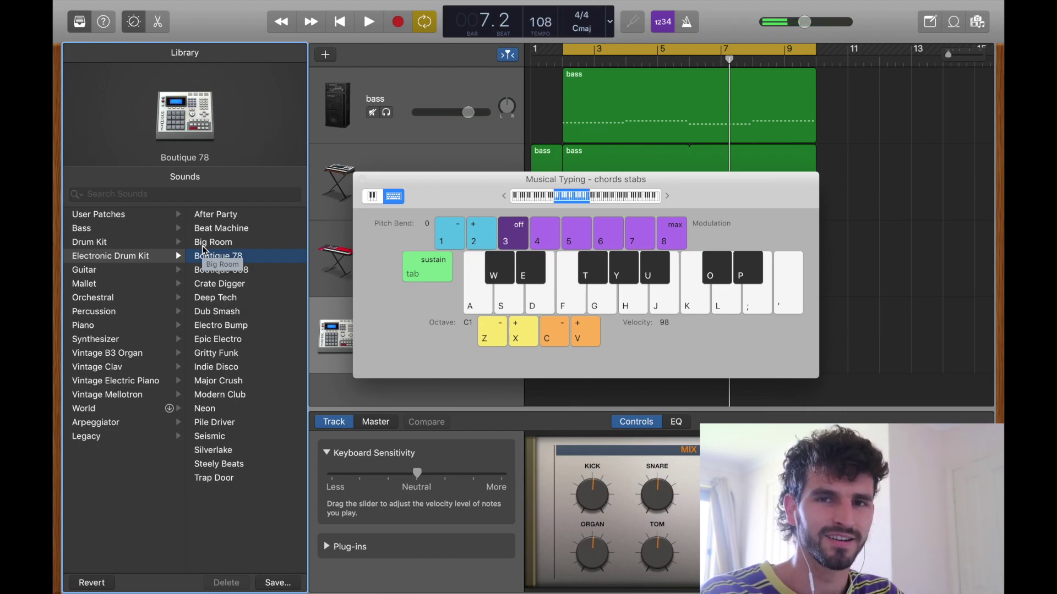
key(a)
key(space)
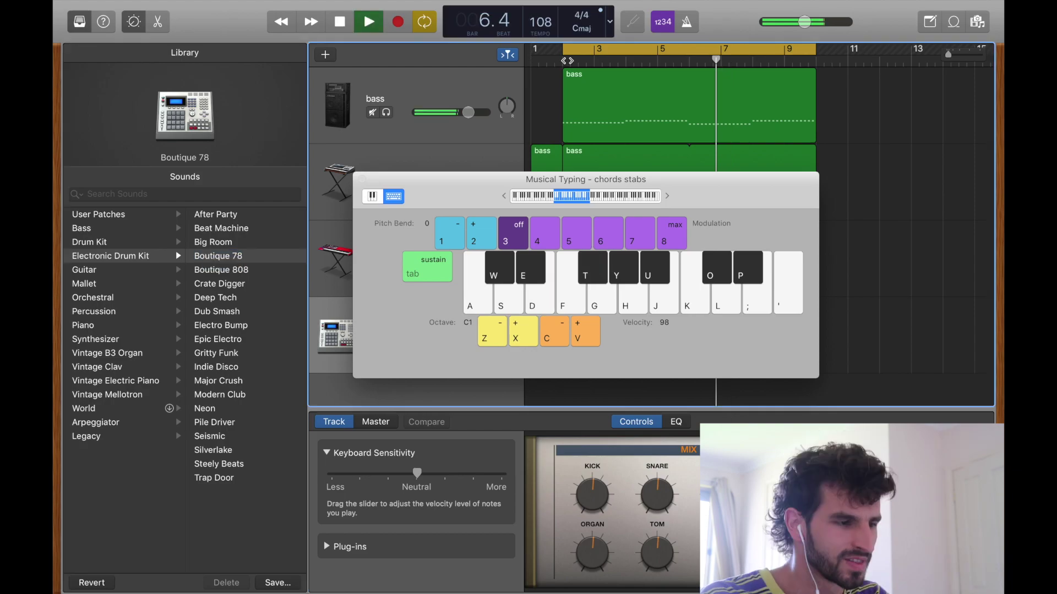
key(space)
Close Musical Typing, place the playhead at bar 2 and turn off cycling
click(362, 178)
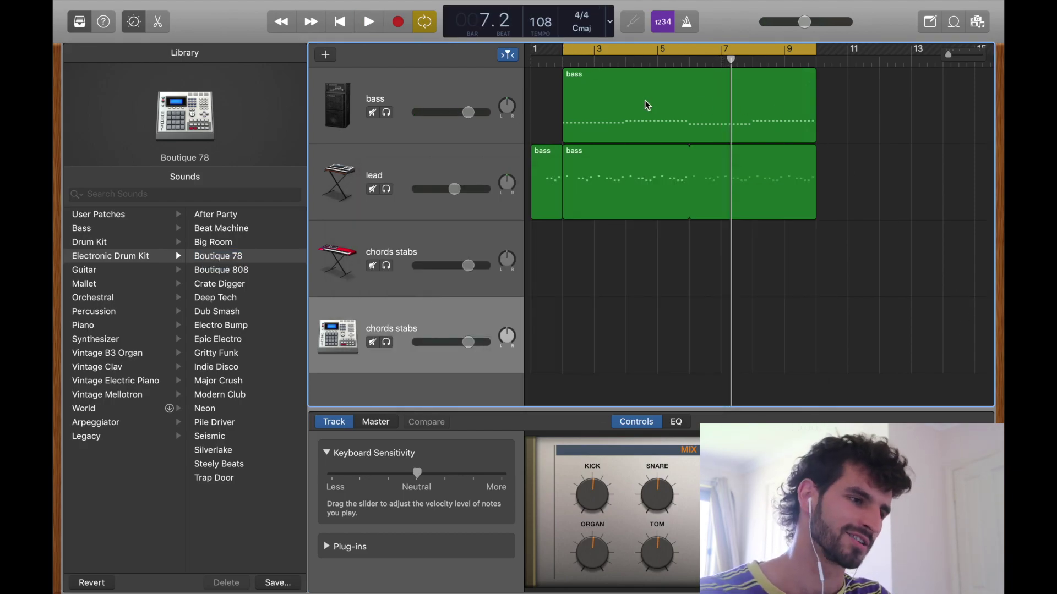
click(562, 65)
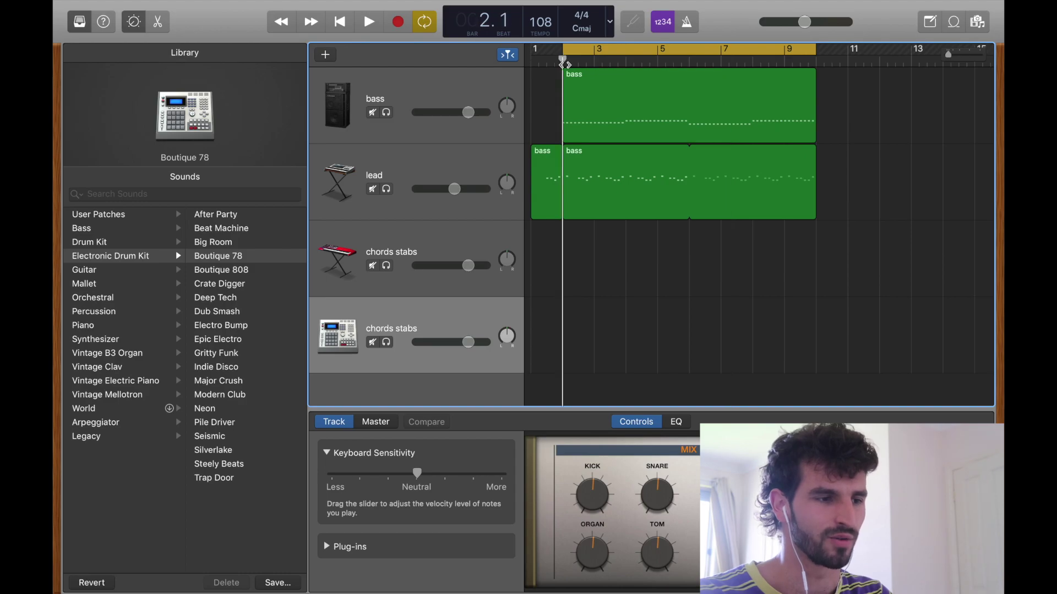
click(609, 56)
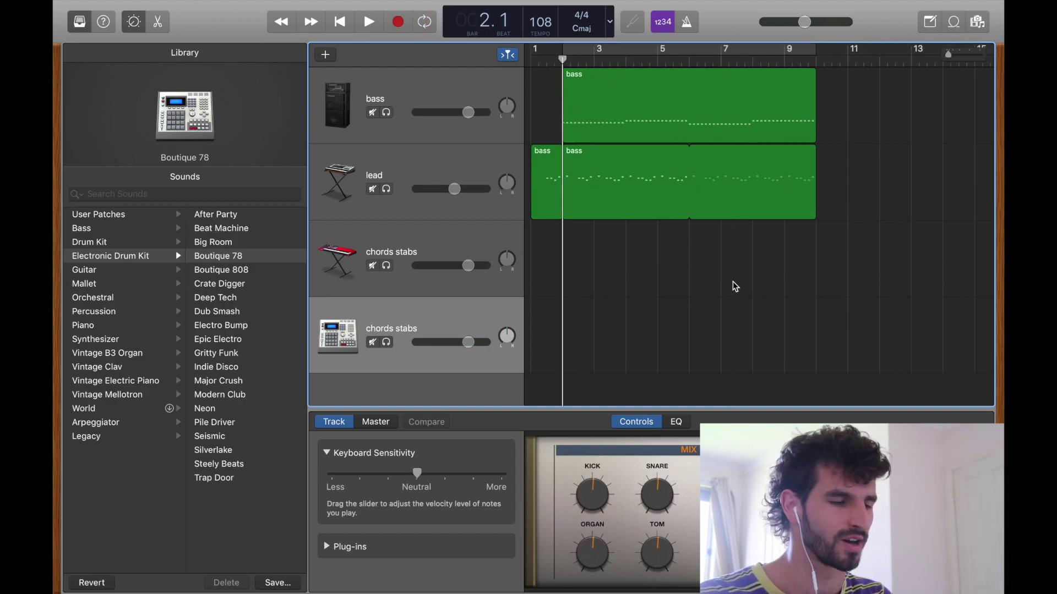
Show Musical Typing, turn on the metronome and set the playhead at bar 2 for recording the drums
key(super+k)
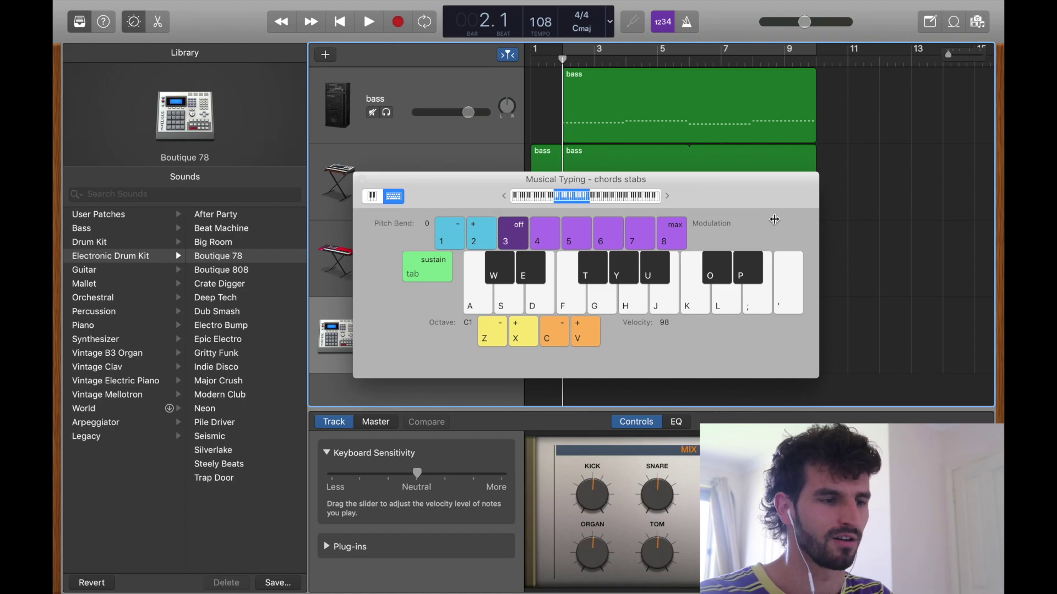
key(comma)
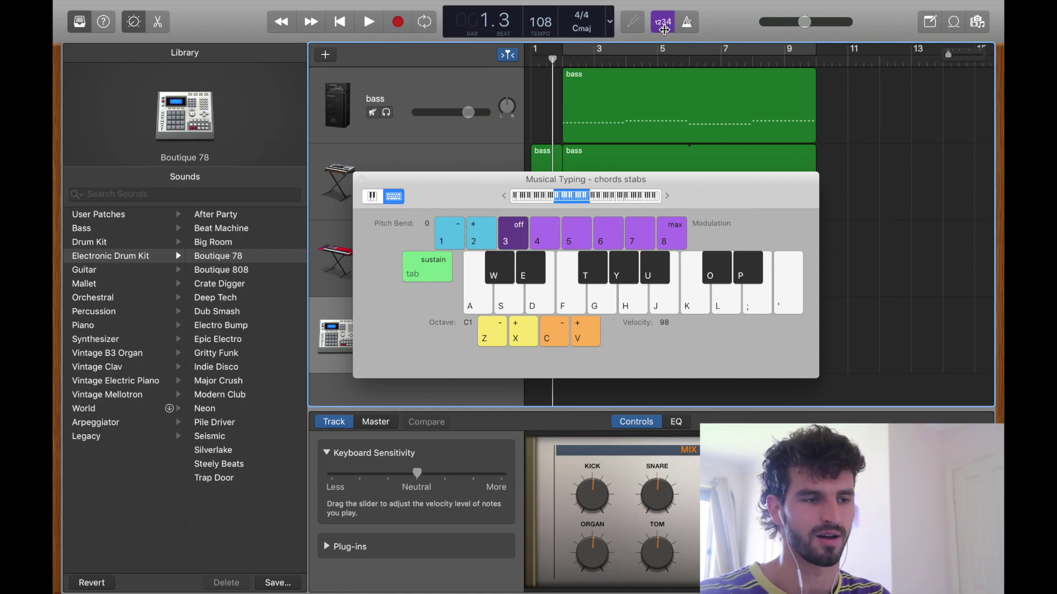
click(688, 25)
drag(557, 59, 564, 59)
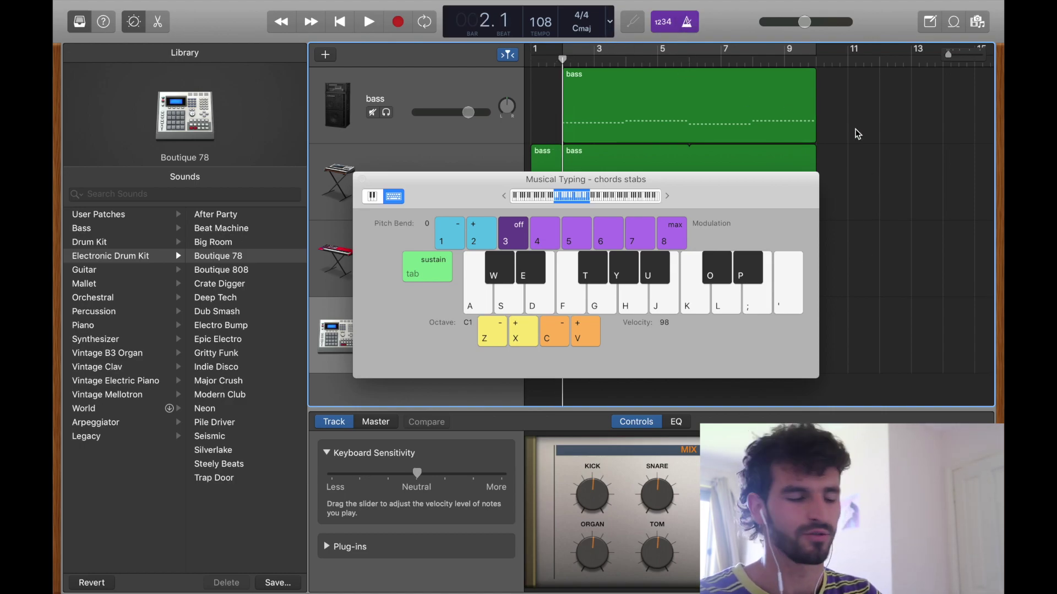
Record a kick, snare and hi-hat pattern on the Boutique 78 track from bar 2 until just past bar 10
key(r)
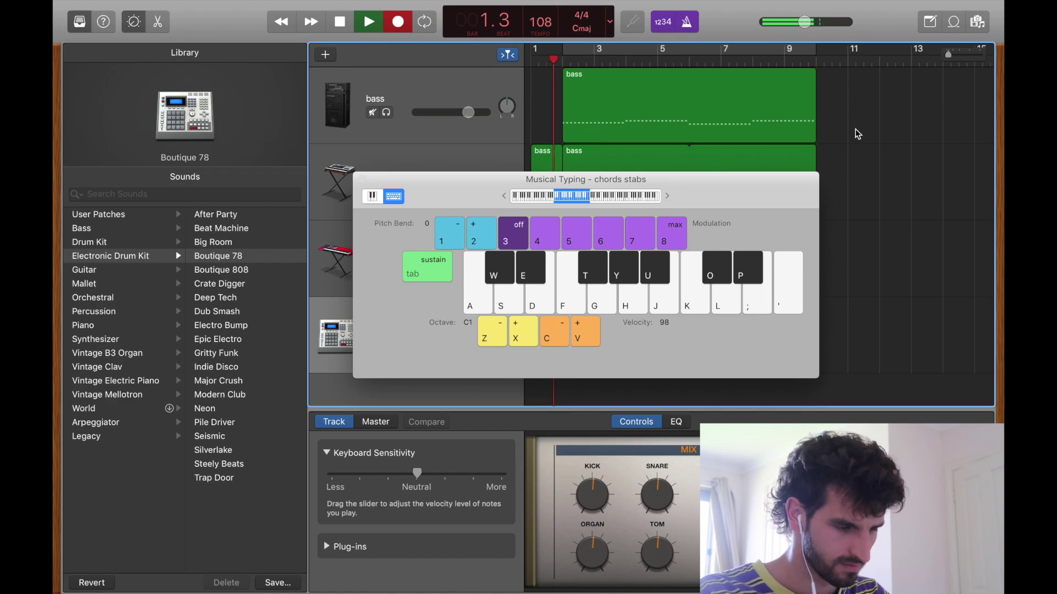
key(a)
key(t)
key(d)
key(t)
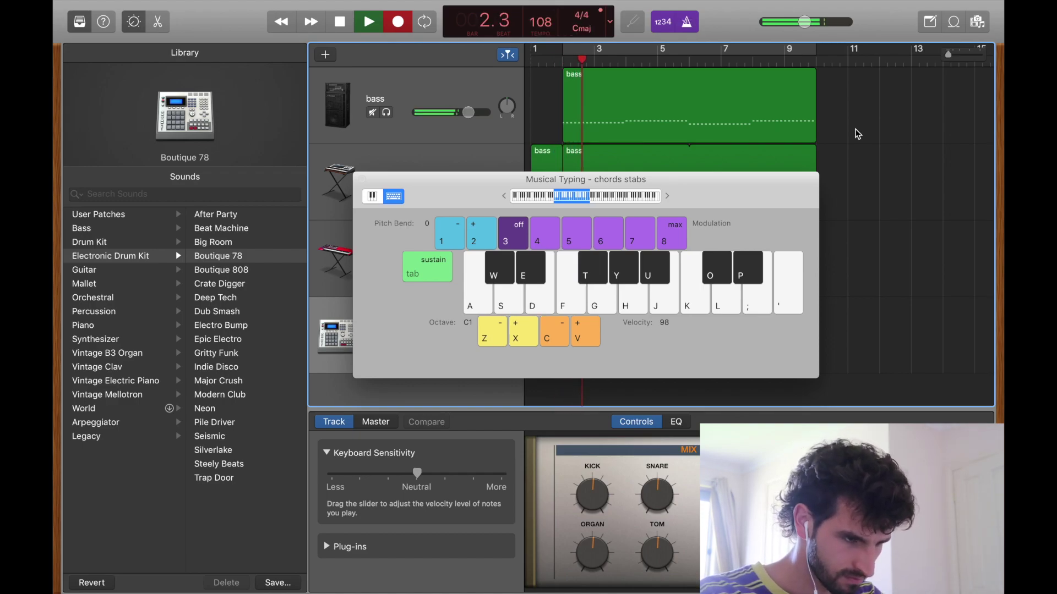
key(space)
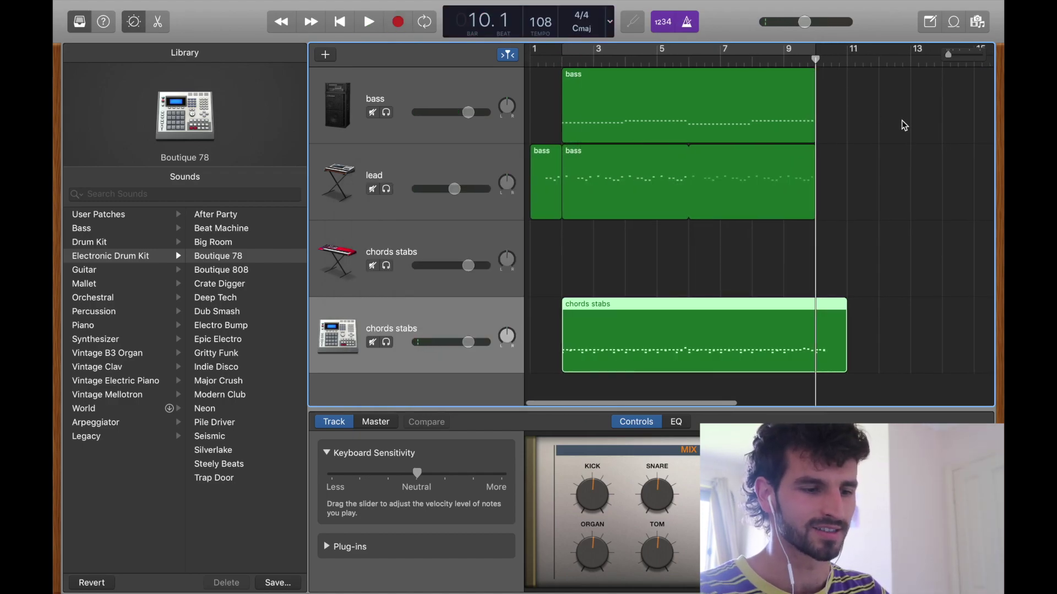
Split the recorded drum region at bar 10 and delete the leftover part after it
scroll(905, 126, right, 2)
key(super+t)
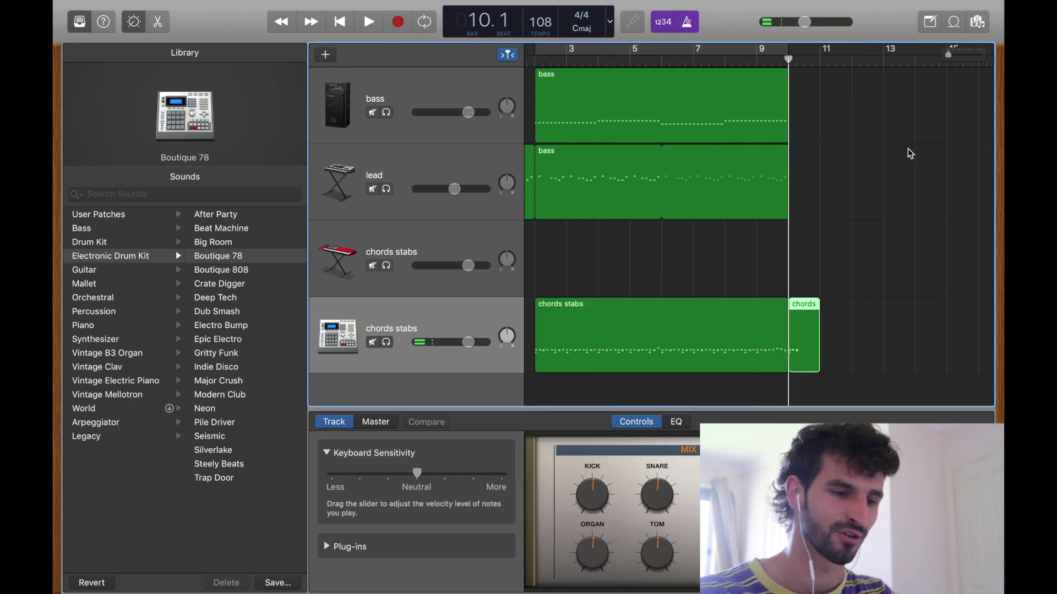
key(Delete)
Open the drum region in the Piano Roll, hide the Library and select all of the region's notes
key(e)
key(y)
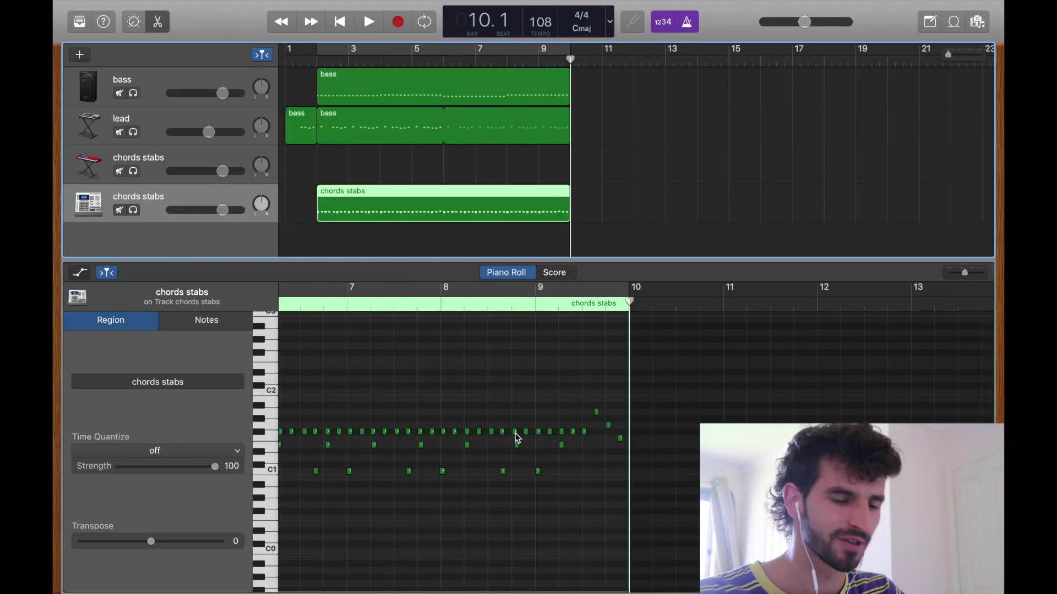
scroll(517, 436, left, 5)
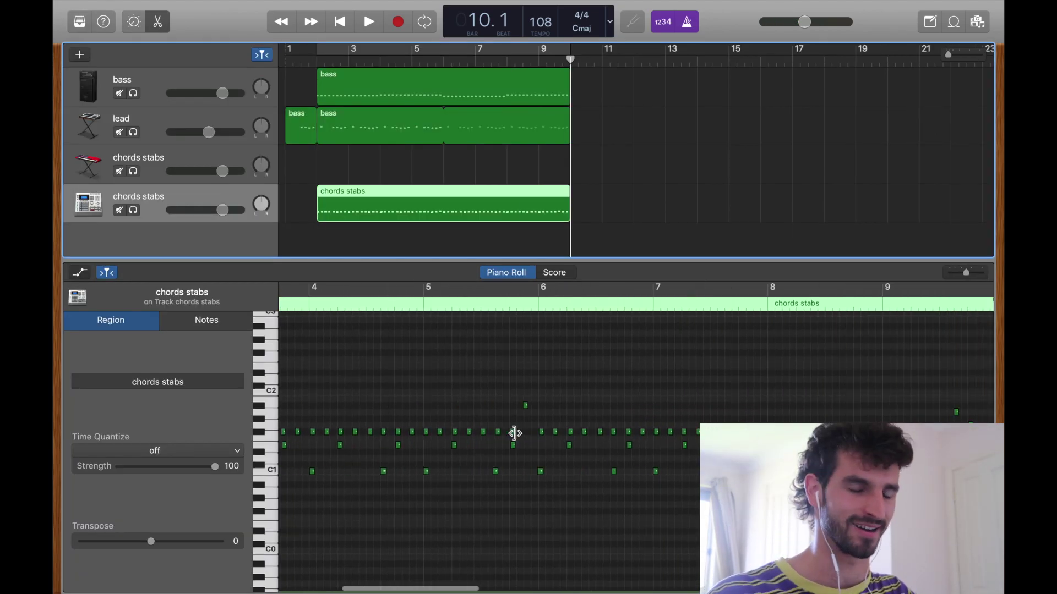
scroll(516, 441, left, 8)
click(580, 584)
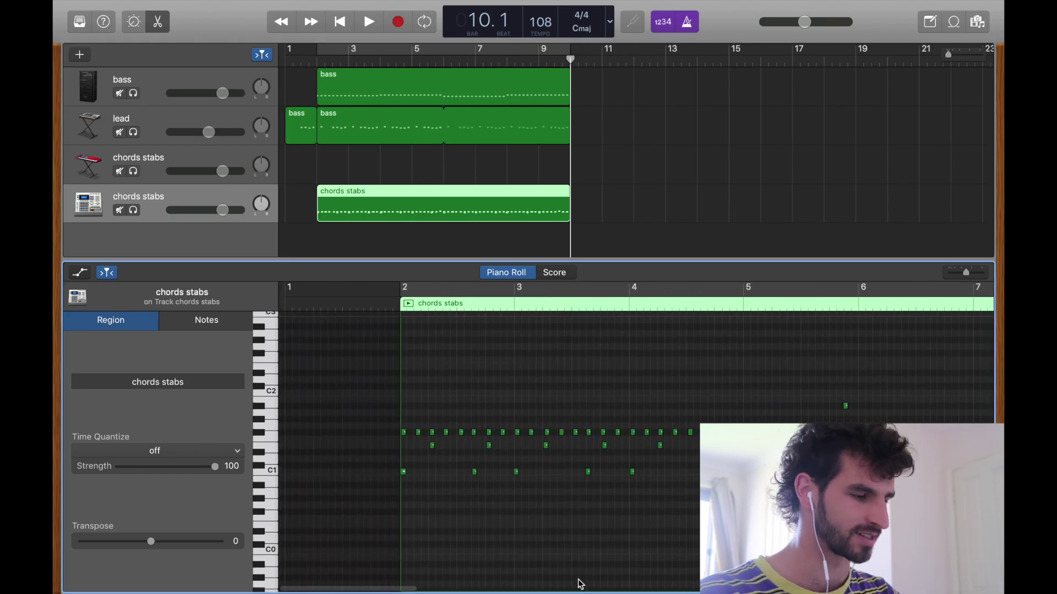
key(super+a)
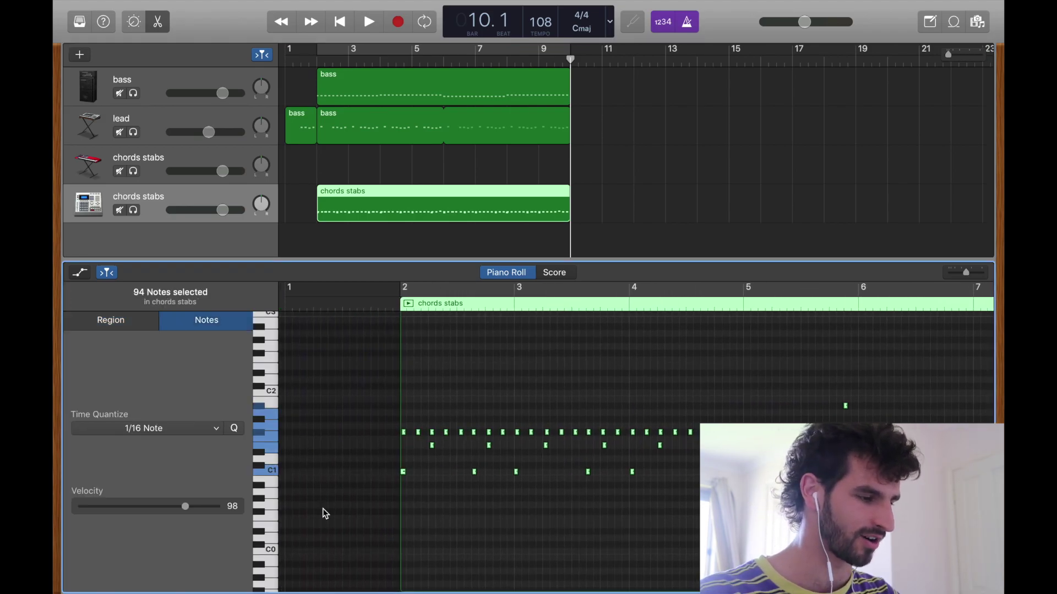
Zoom in on the start of the drum region and play it from bar 2 to check the note timing
click(179, 428)
click(195, 415)
key(super+Right)
key(super+Right)
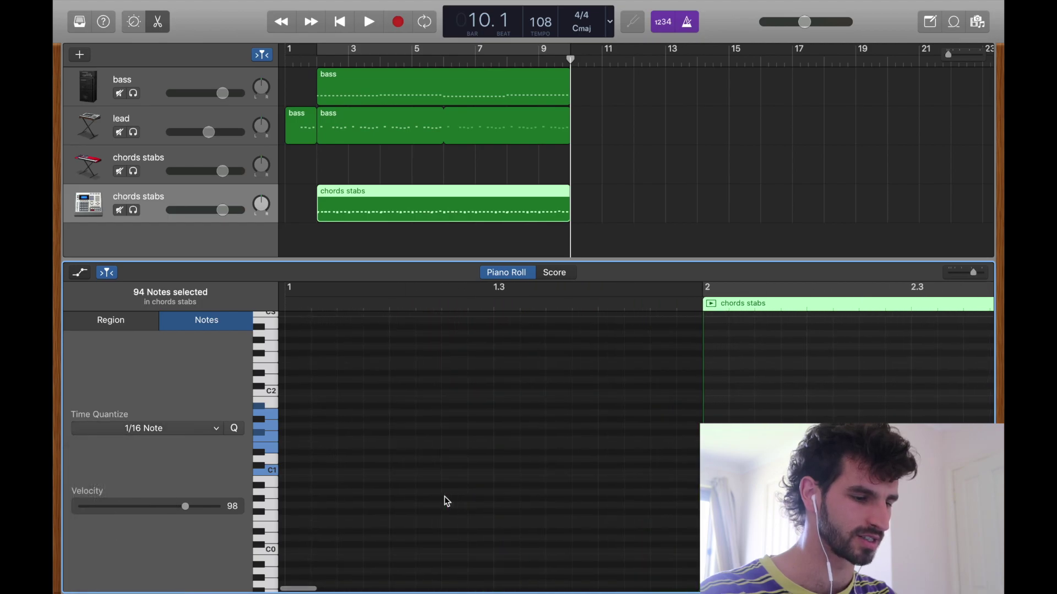
scroll(444, 500, right, 3)
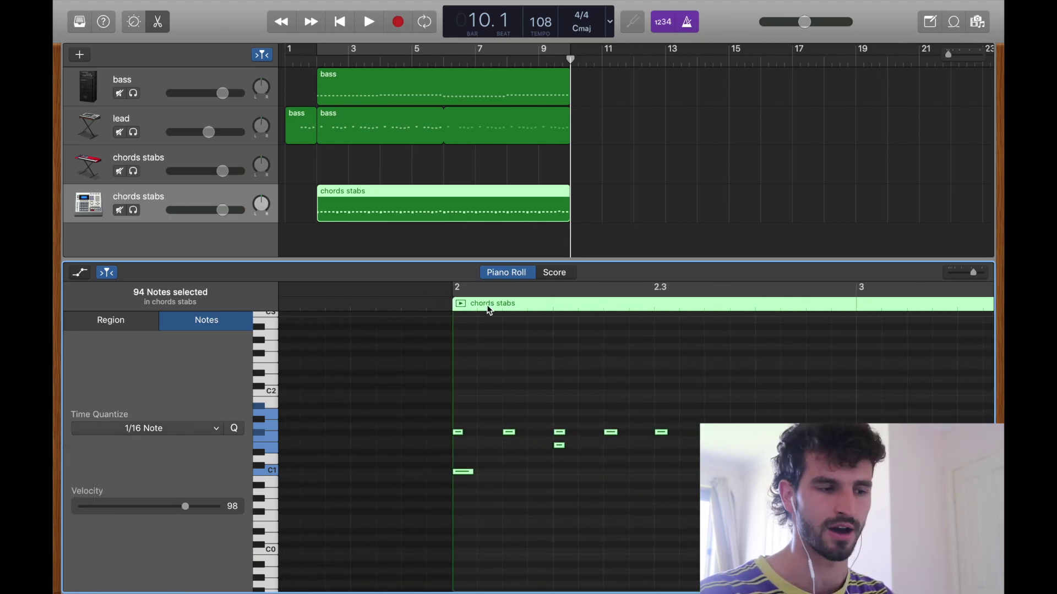
click(316, 62)
key(space)
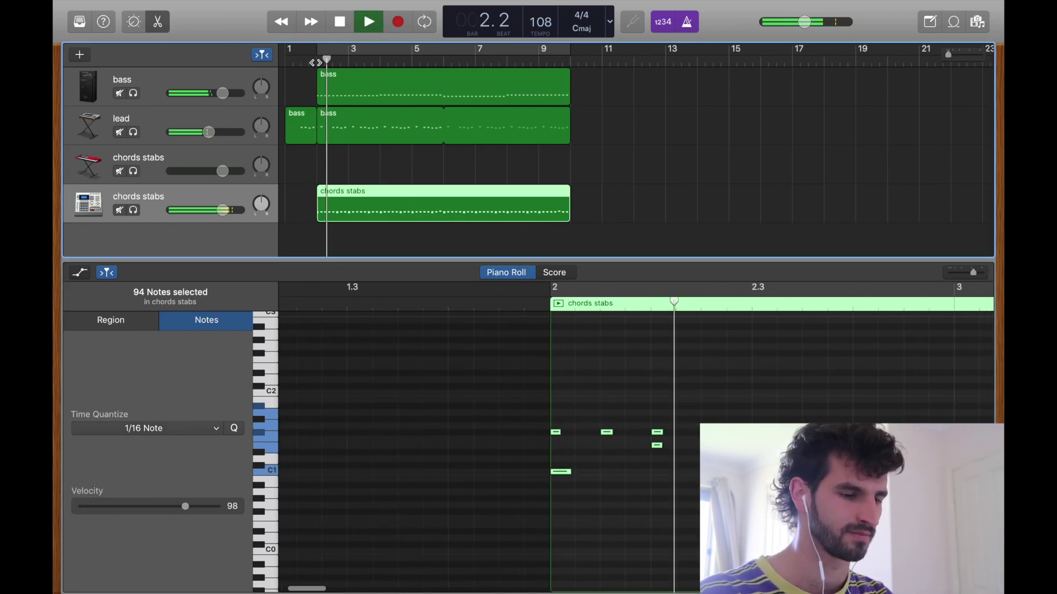
key(space)
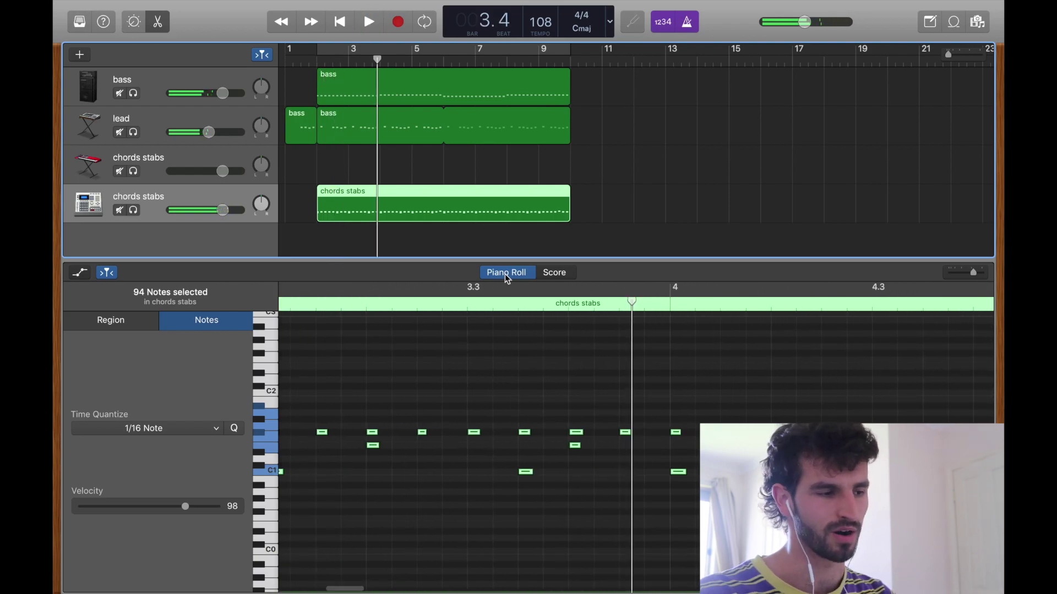
Quantize the whole drum region to 1/16 Note at a strength of 75 and play it back
click(79, 323)
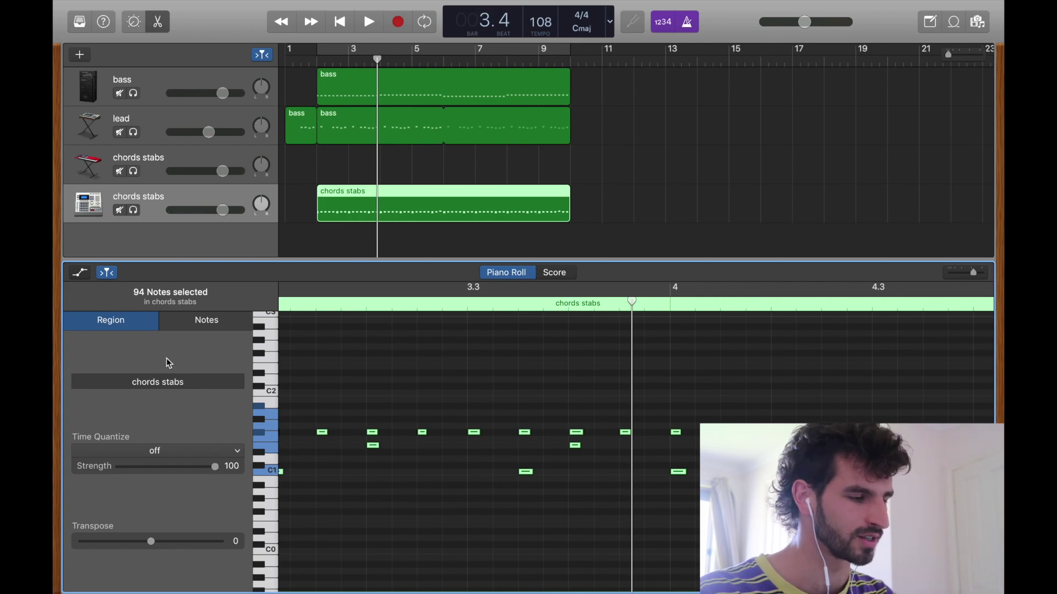
click(155, 450)
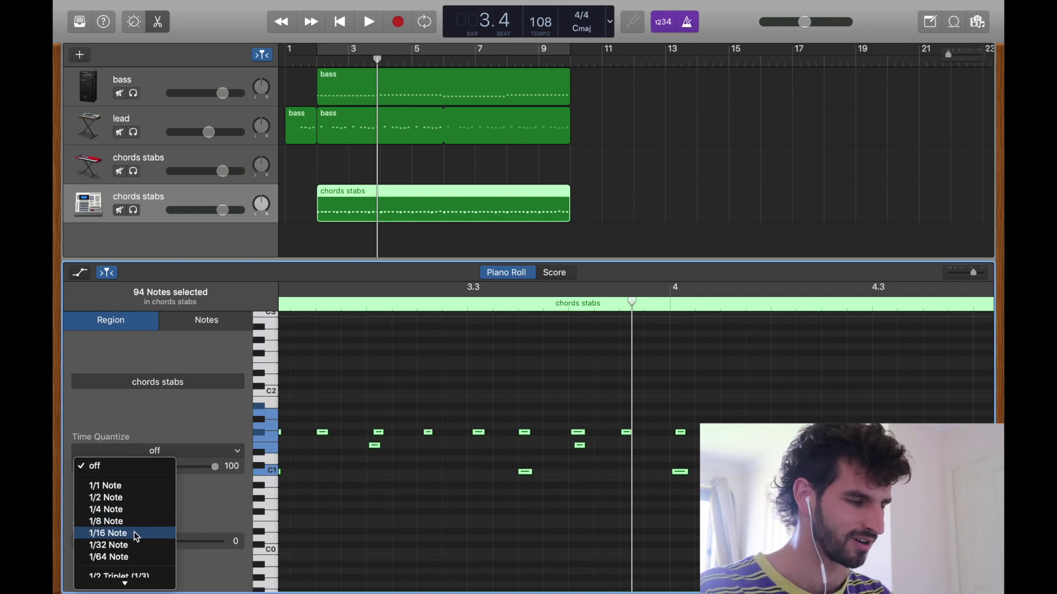
click(134, 532)
drag(215, 465, 197, 490)
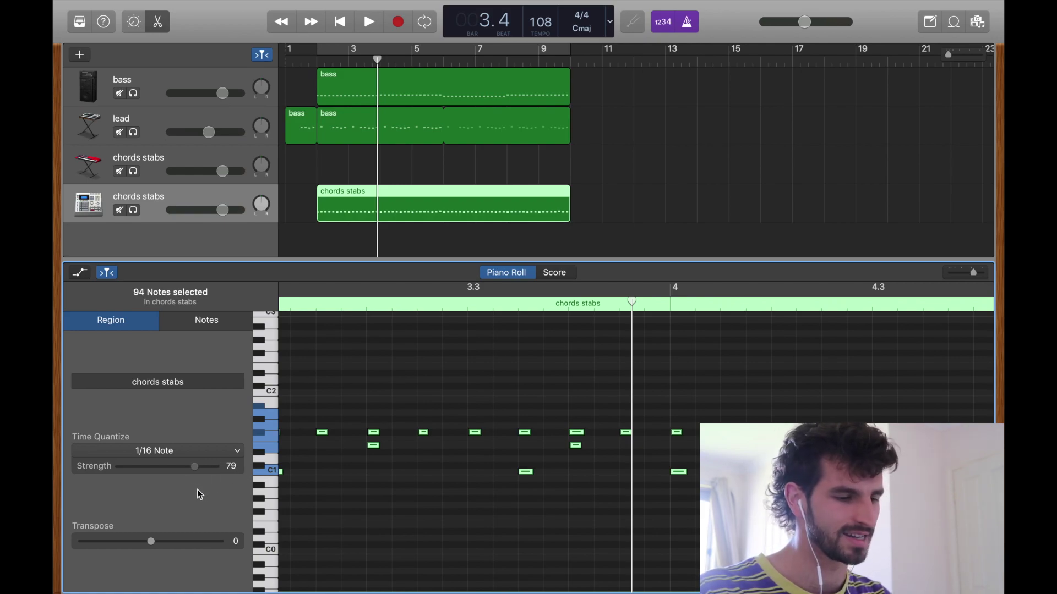
scroll(444, 526, left, 3)
key(space)
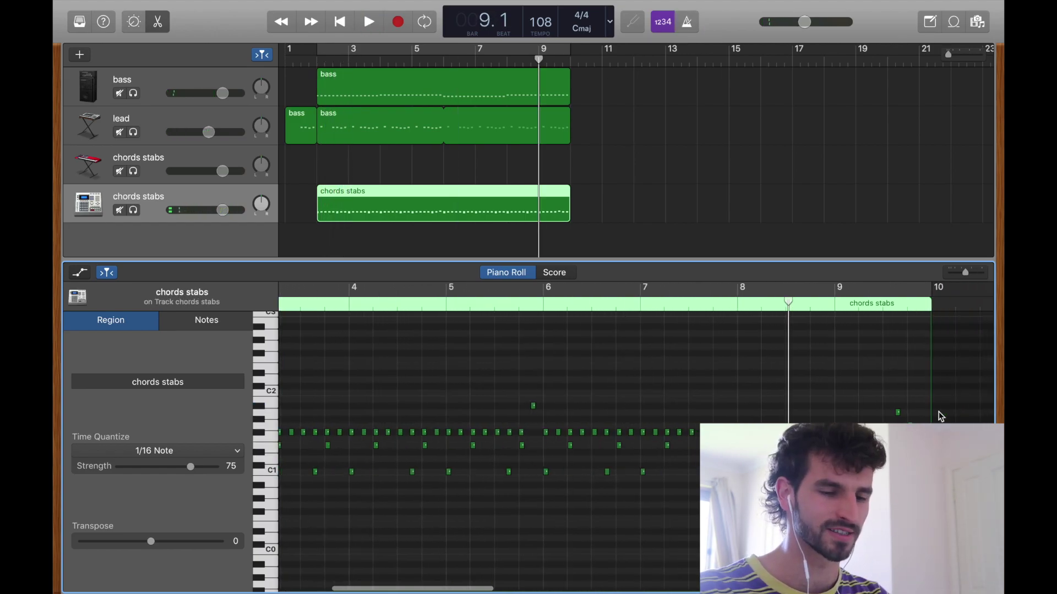
Examine the quantized drum notes from bar 2 to bar 10 in the Piano Roll
key(super+Right)
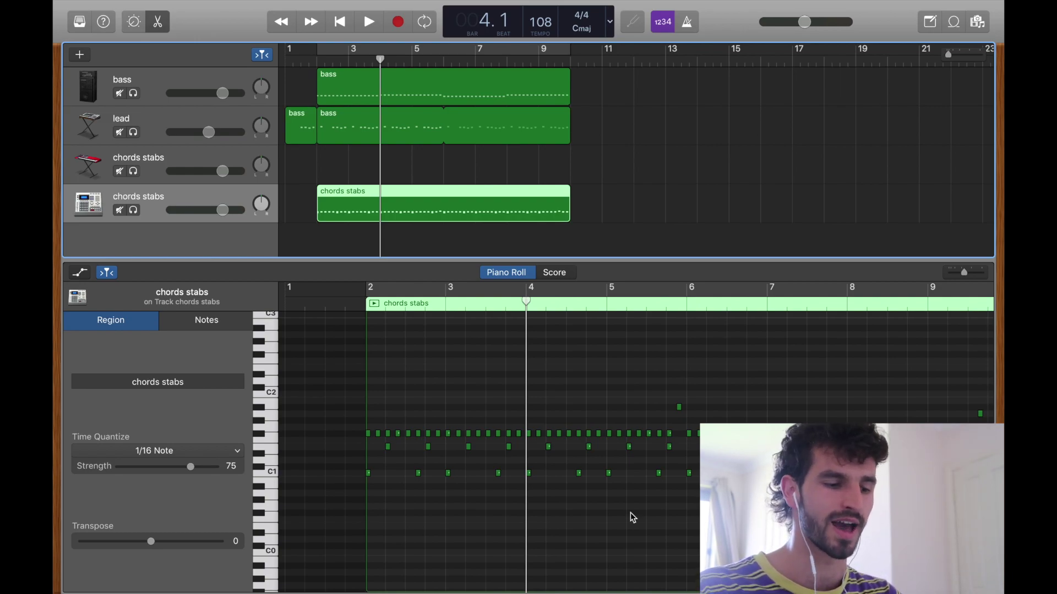
scroll(631, 513, right, 2)
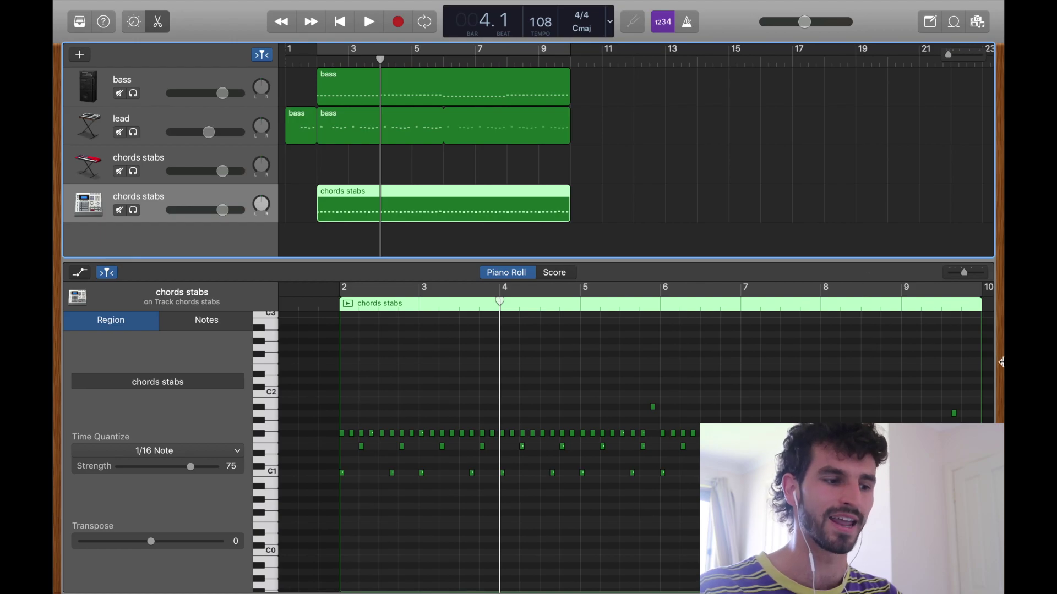
scroll(498, 394, left, 2)
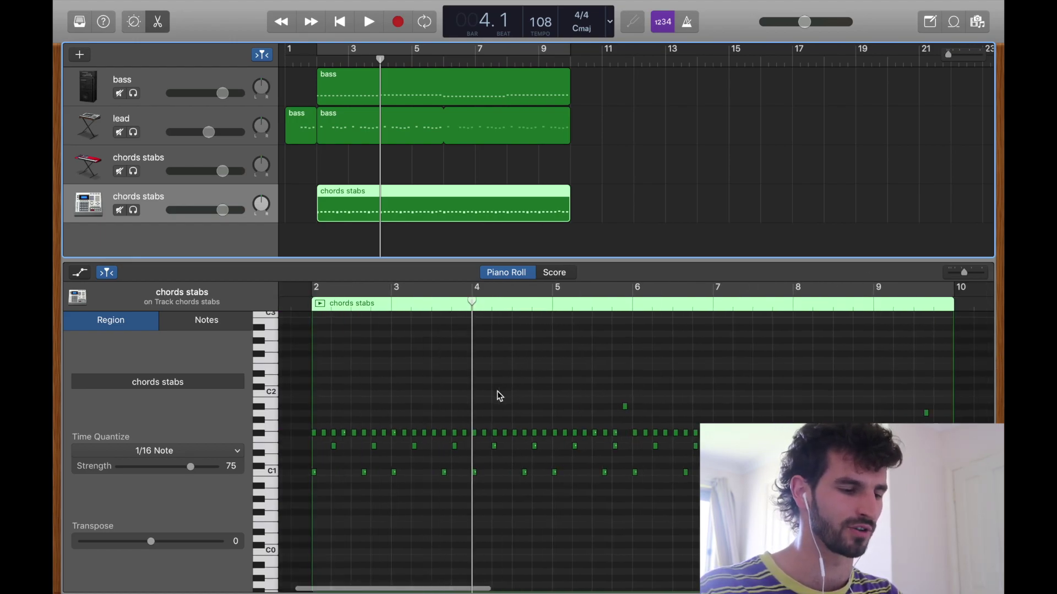
drag(597, 390, 795, 380)
click(795, 380)
scroll(795, 380, right, 3)
scroll(824, 388, up, 10)
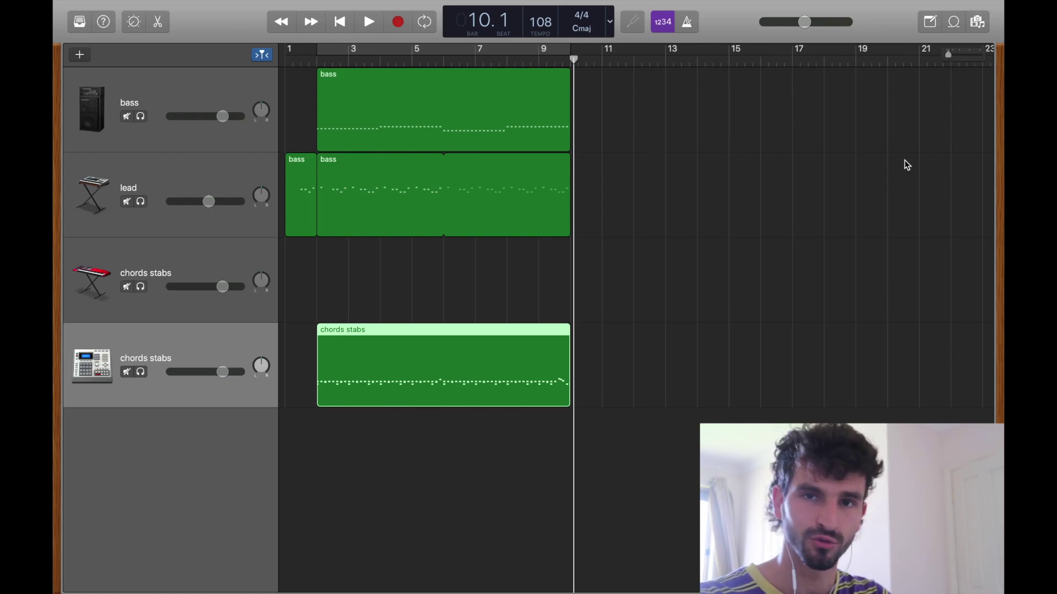
Open the Loop Browser, filter the loops to All Drums and preview 2-Step Behind Beat 01
click(954, 24)
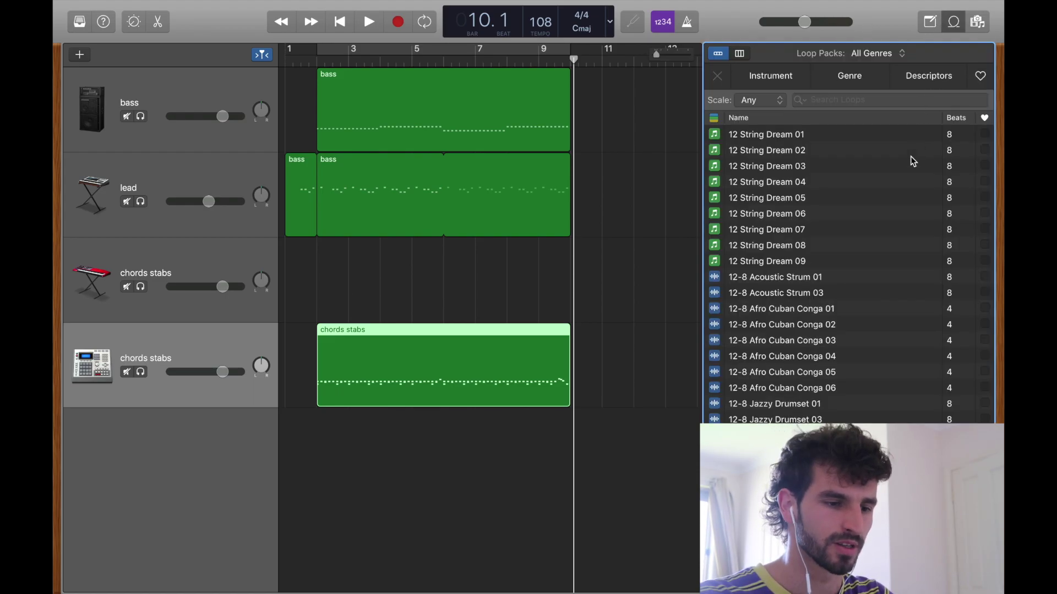
click(771, 76)
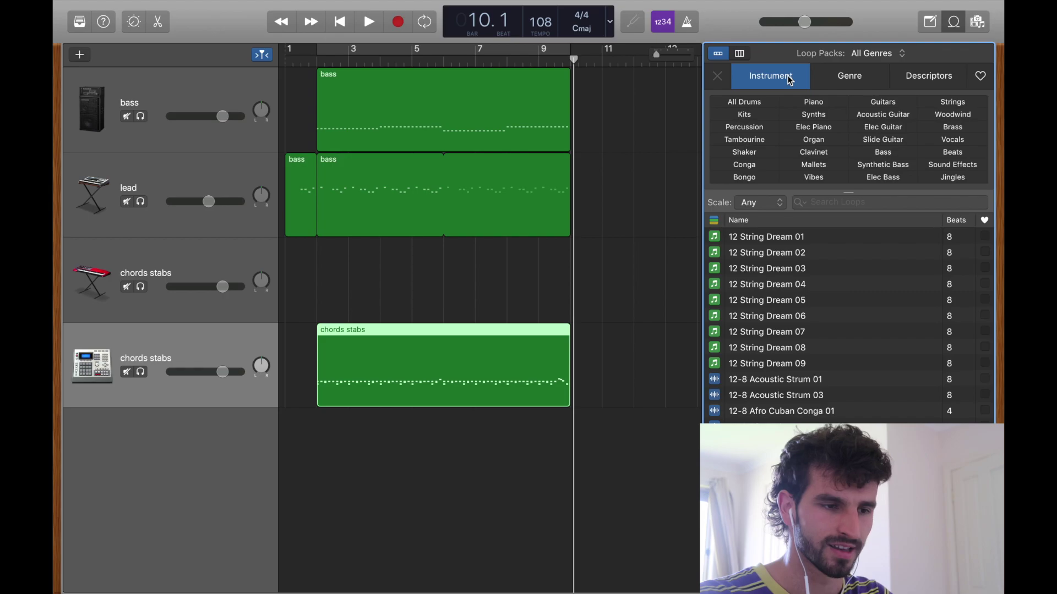
click(756, 106)
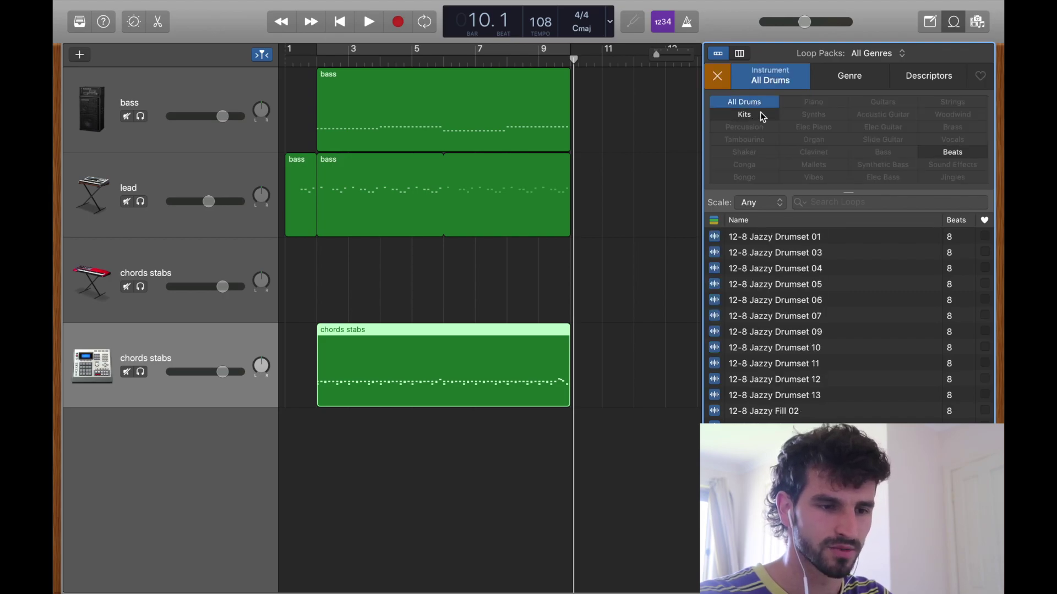
key(space)
scroll(820, 388, down, 10)
scroll(823, 391, up, 5)
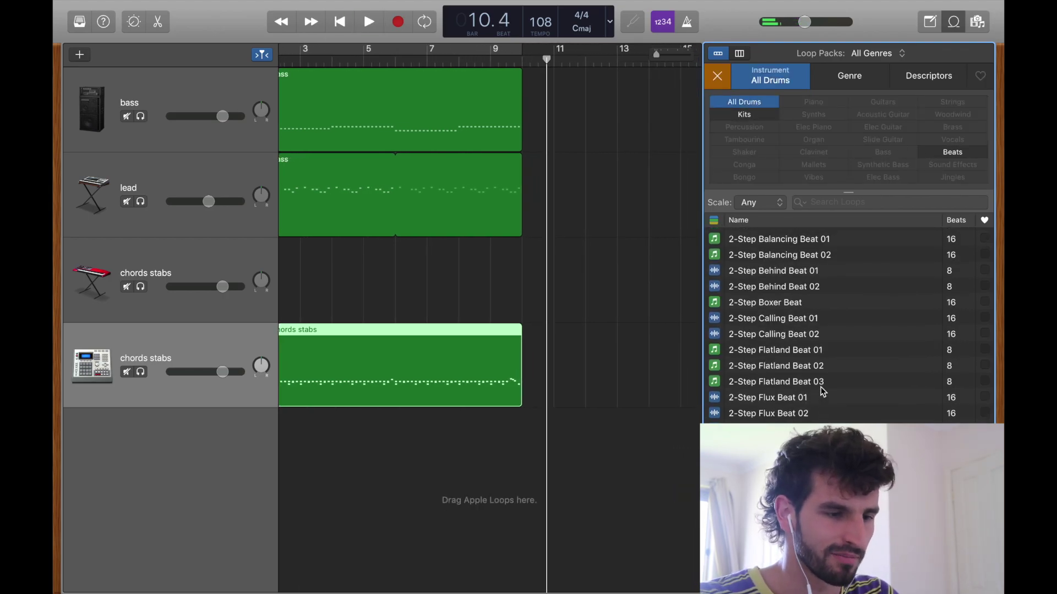
click(798, 271)
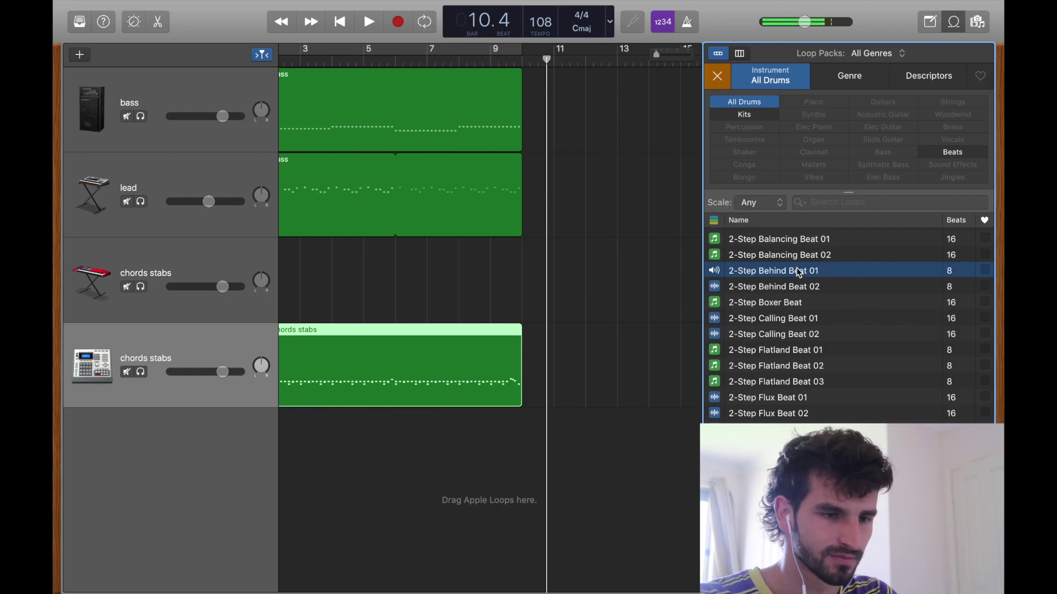
scroll(797, 268, down, 10)
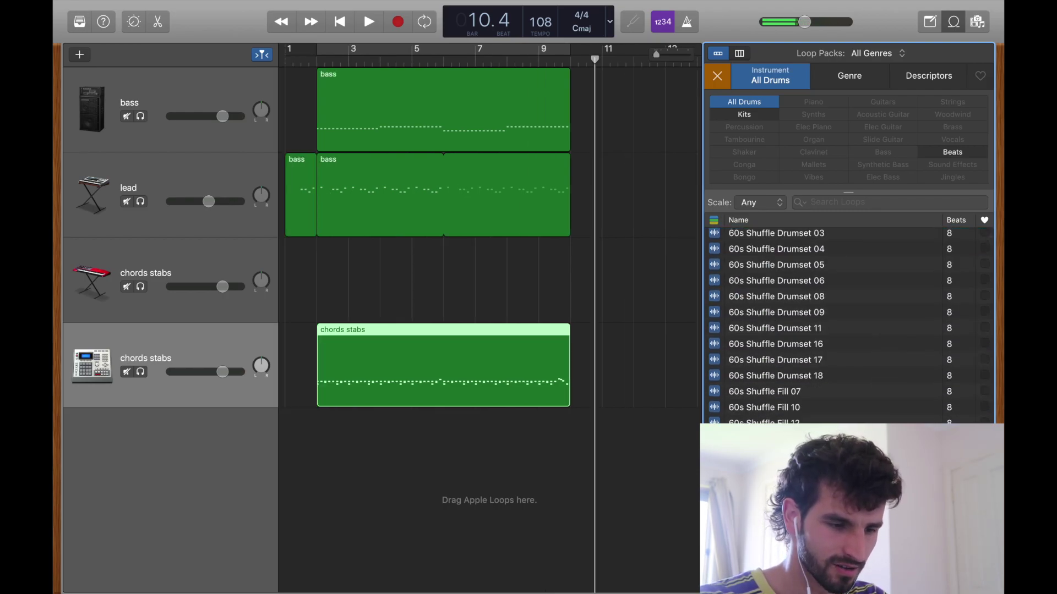
Add the After Hours Beat 02 loop on a new track below the drums and lower its volume during playback
scroll(822, 385, down, 10)
click(823, 370)
drag(823, 394, 330, 446)
key(Return)
key(space)
drag(222, 457, 203, 457)
key(space)
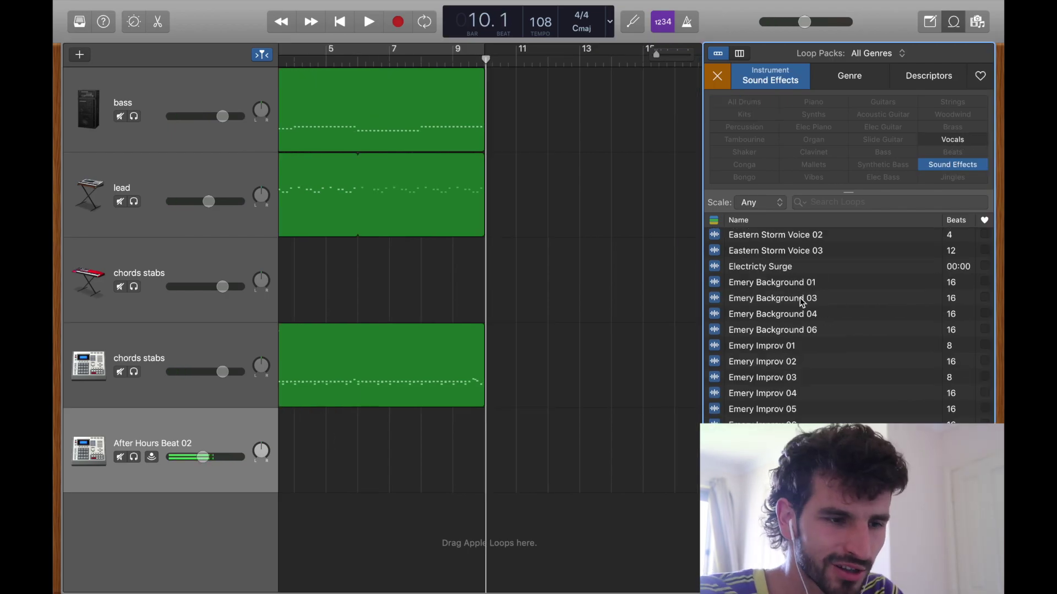
Preview Emery Background 04 among the Sound Effects loops, search the loops for "impact" and close the Loop Browser
click(803, 320)
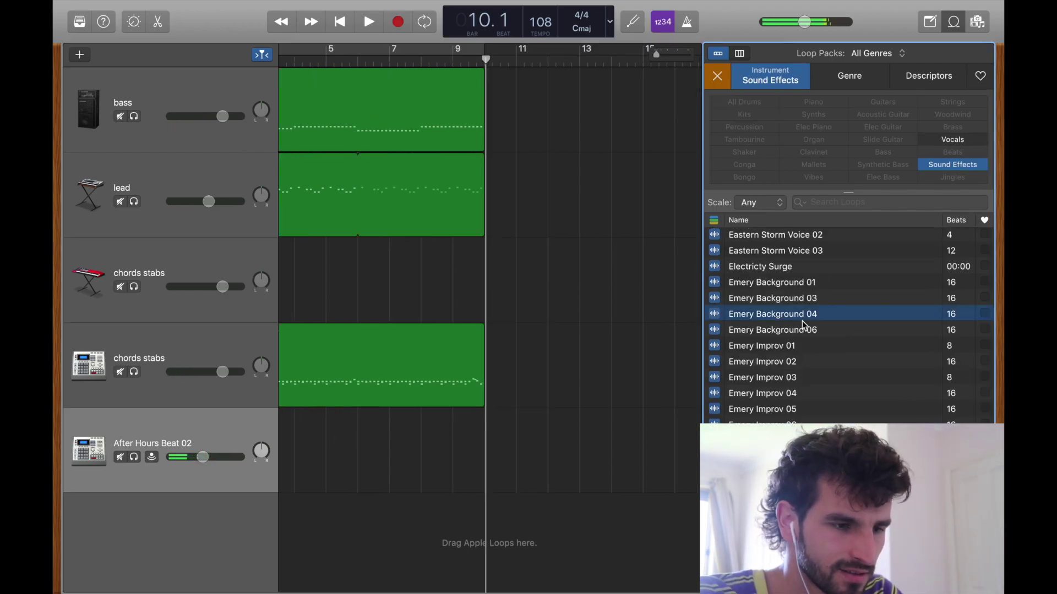
scroll(802, 322, down, 10)
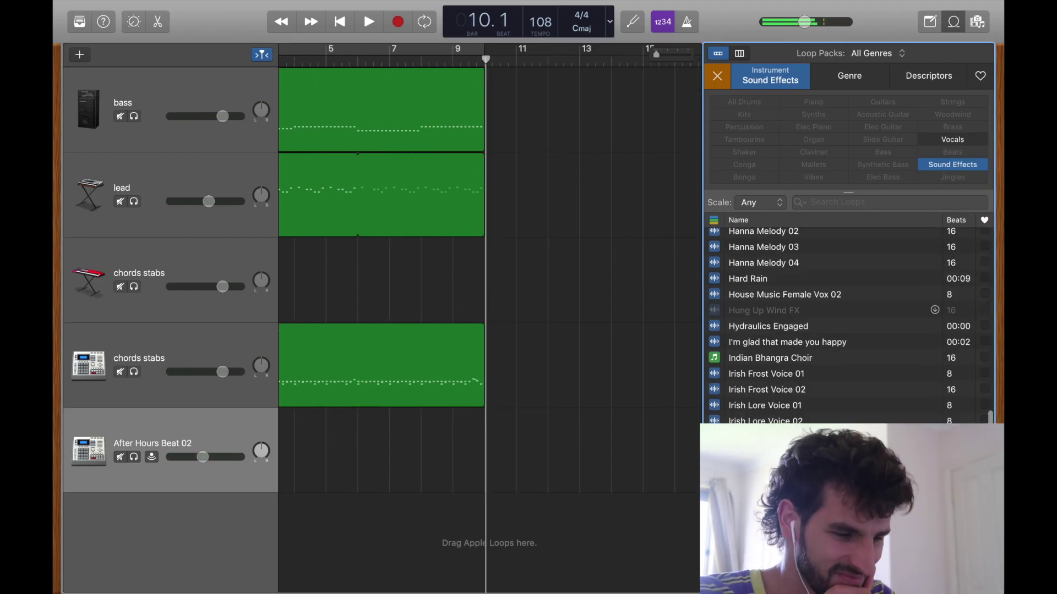
scroll(825, 325, down, 10)
click(886, 202)
text(impact)
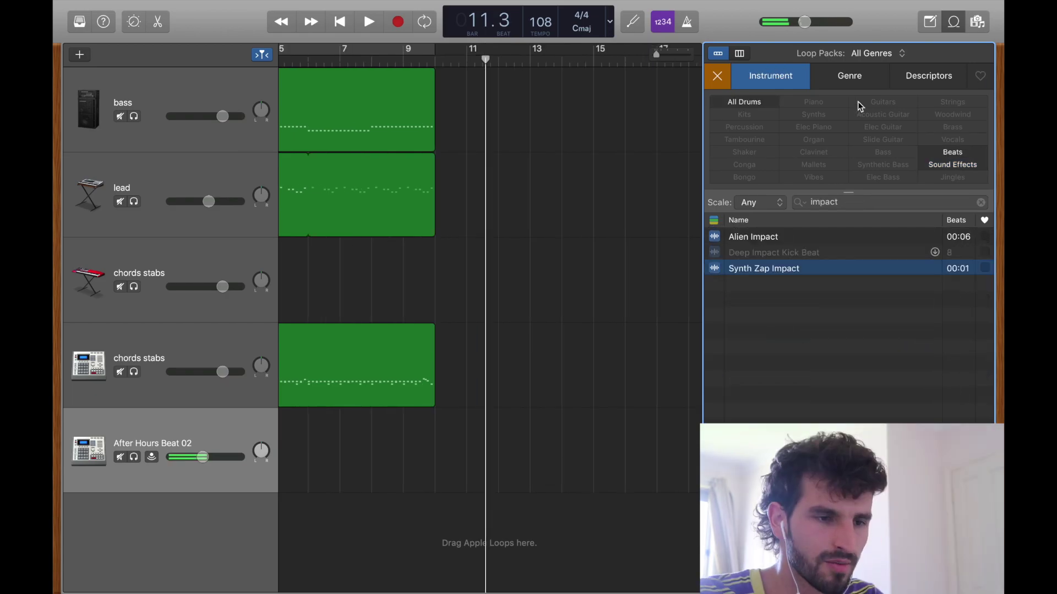
click(778, 103)
key(o)
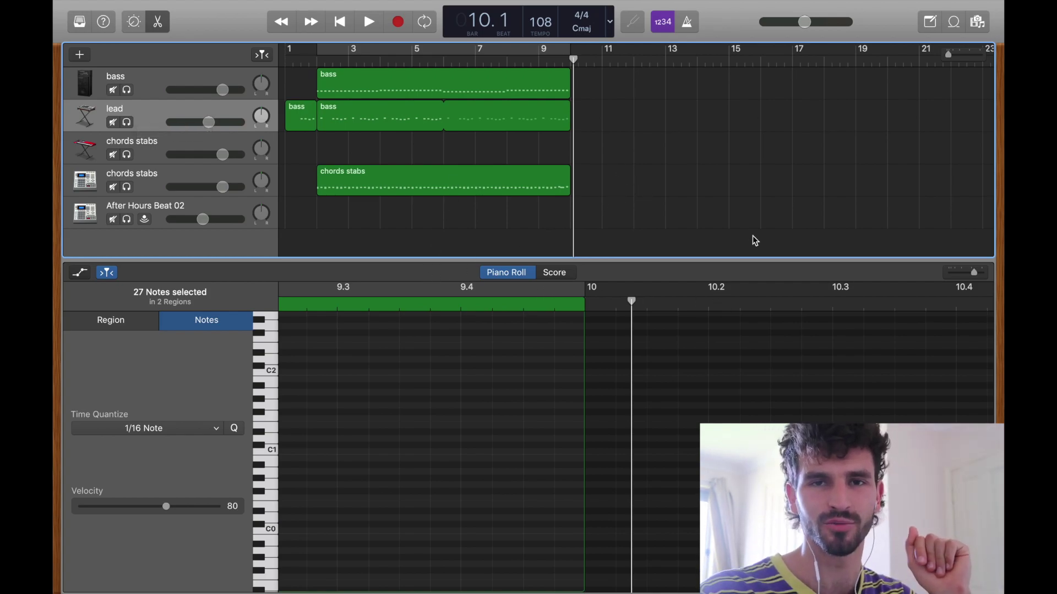
Move the drum machine track above the empty chords stabs track and rename it drums
click(164, 114)
drag(187, 179, 193, 148)
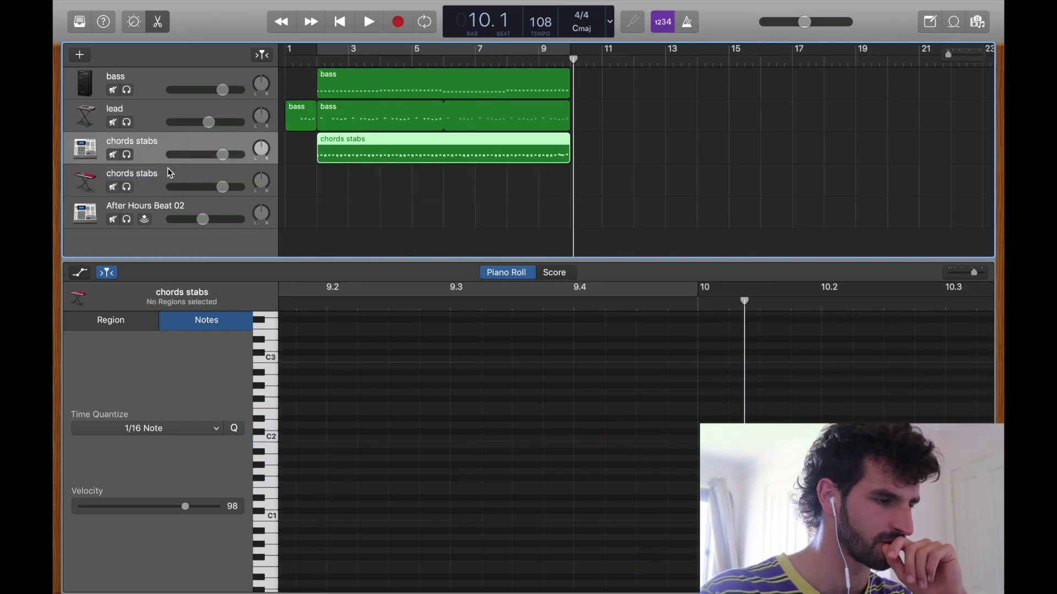
double_click(176, 142)
text(drums)
key(Return)
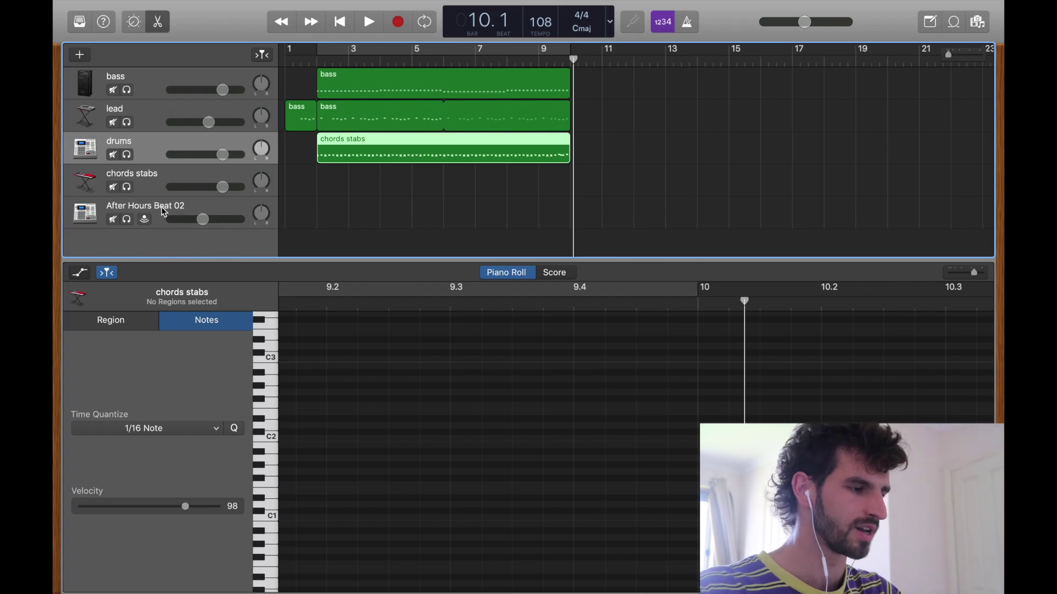
Reorder the tracks as lead, chords stabs, bass and drums, and delete the After Hours Beat 02 track
mouse_move(171, 177)
mouse_down()
mouse_move(171, 80)
mouse_move(167, 157)
mouse_up()
click(210, 202)
key(super+BackSpace)
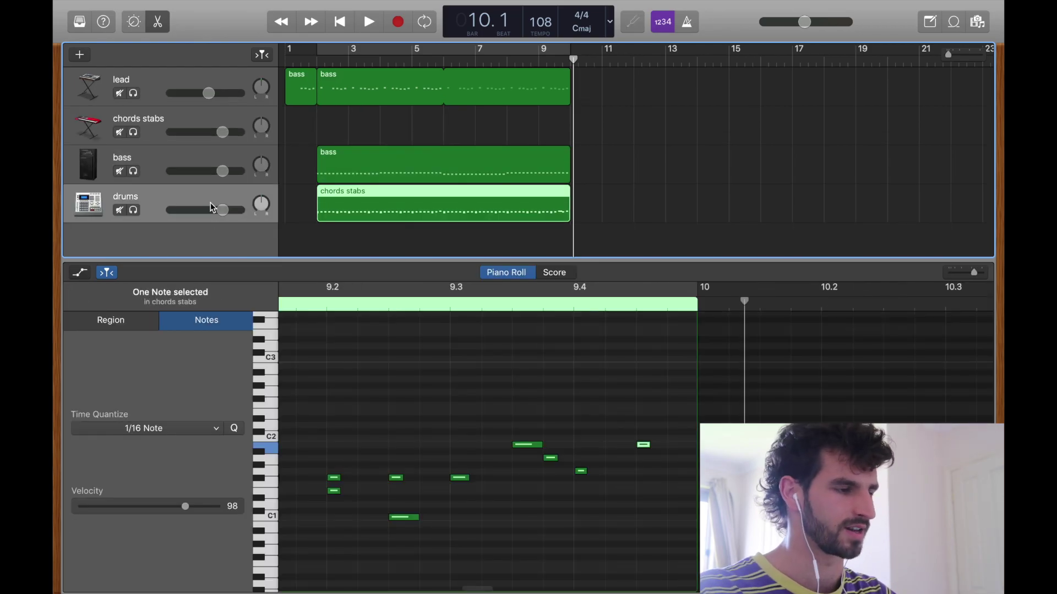
Add a microphone audio track on Input 1 directly below the lead track, with input monitoring turned on
click(242, 79)
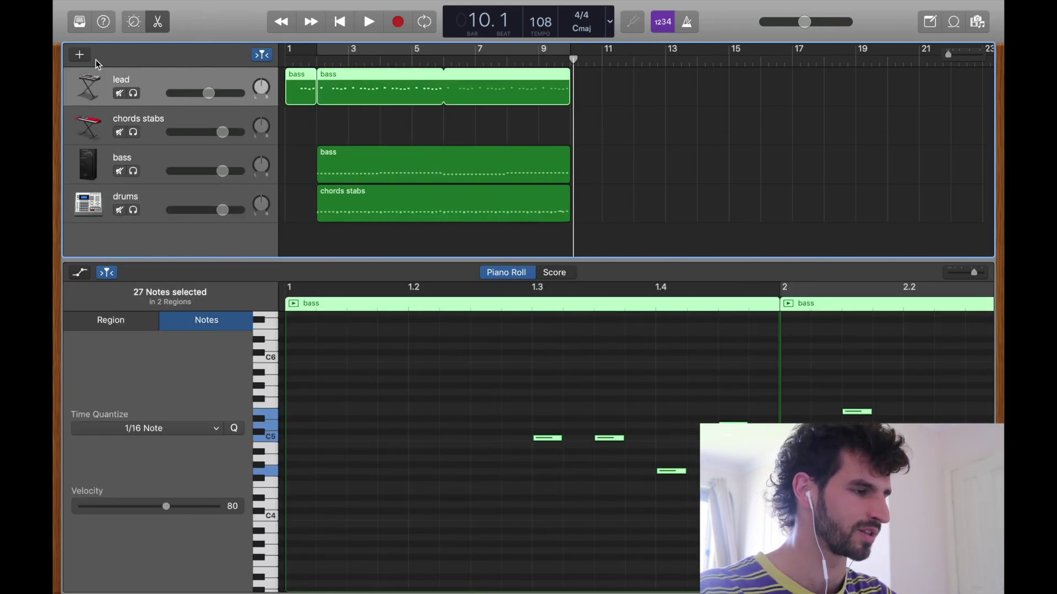
key(alt+super+n)
key(Escape)
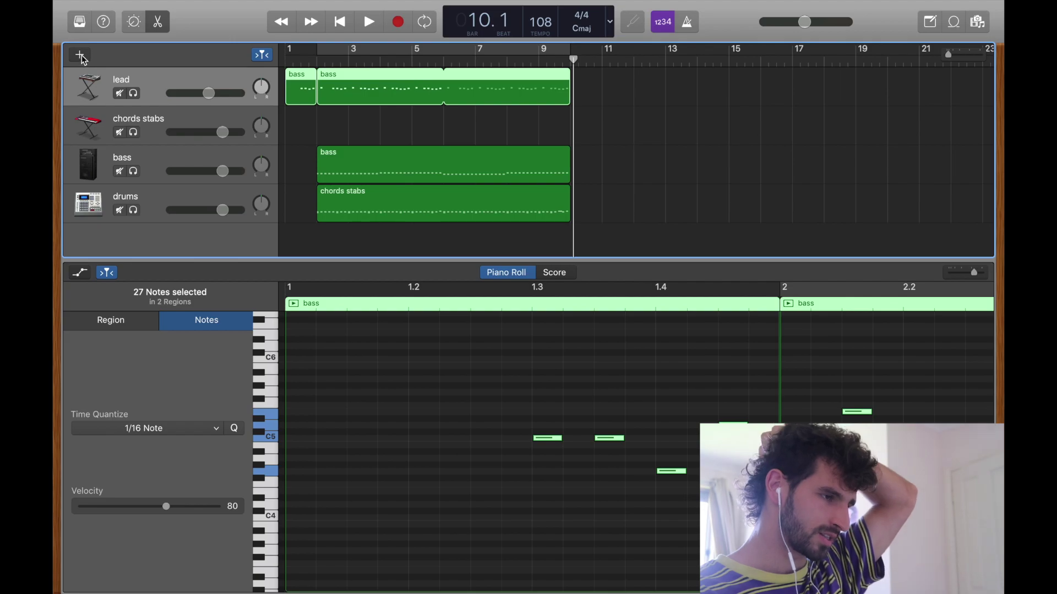
click(81, 56)
key(Escape)
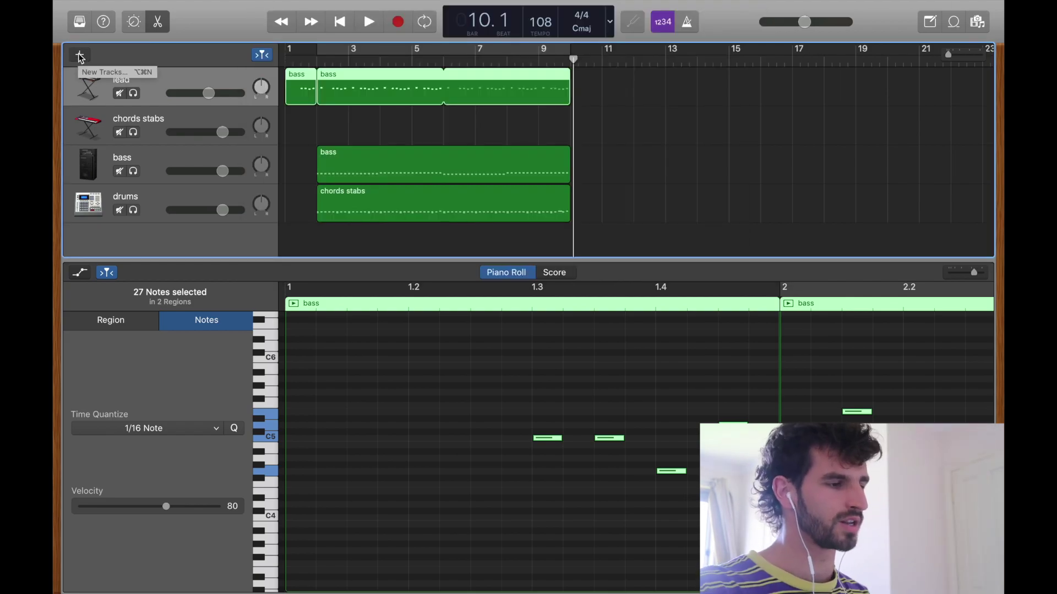
click(80, 56)
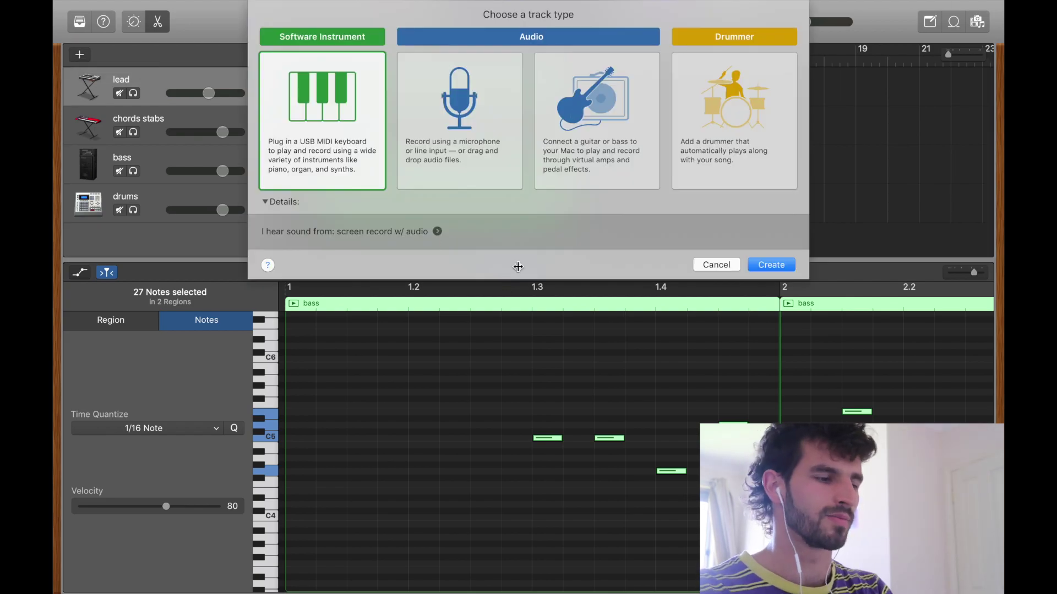
click(585, 102)
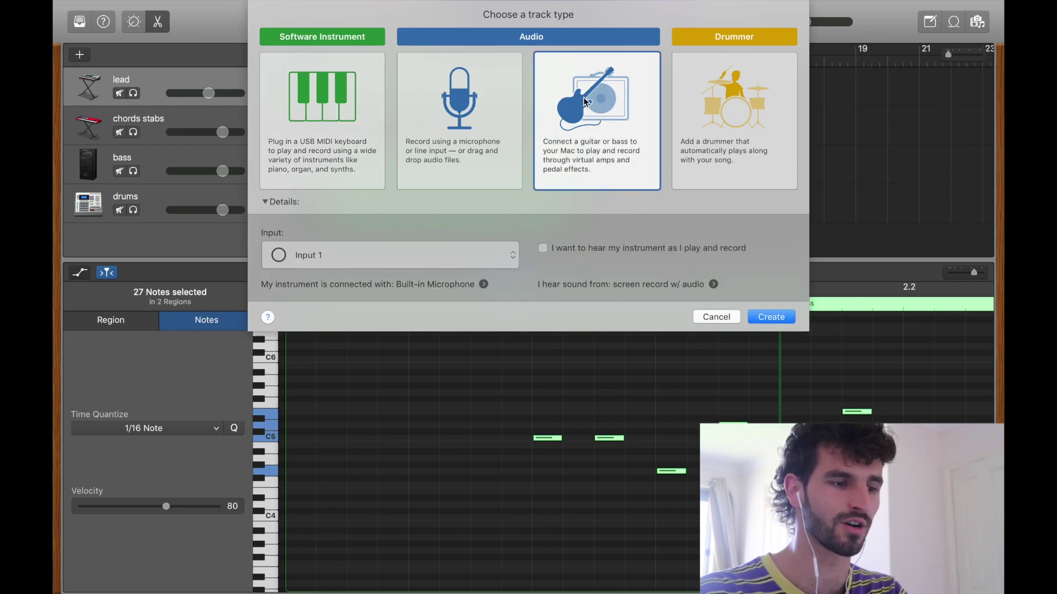
click(476, 117)
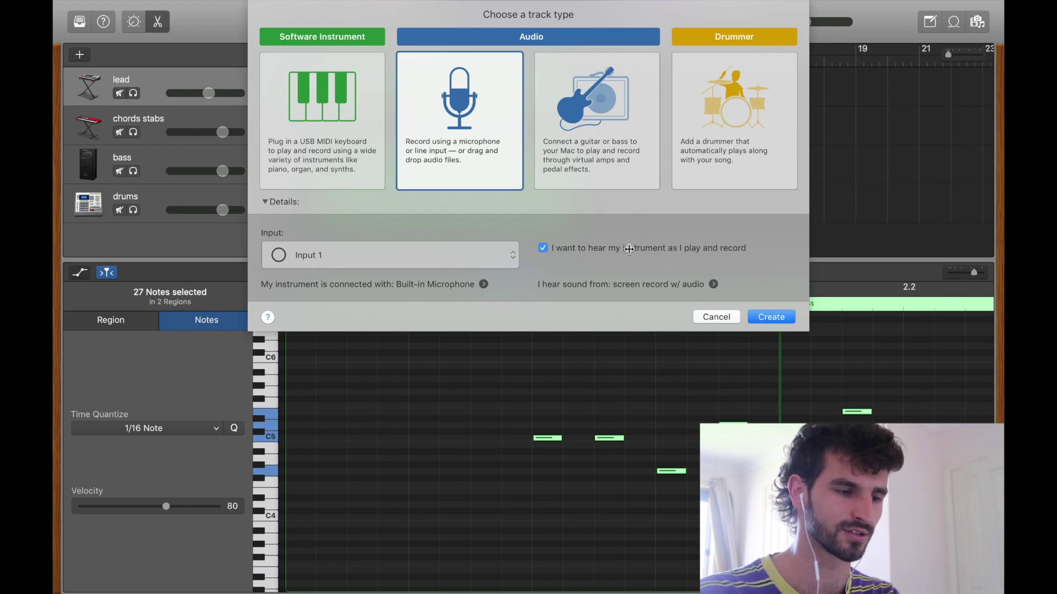
click(768, 318)
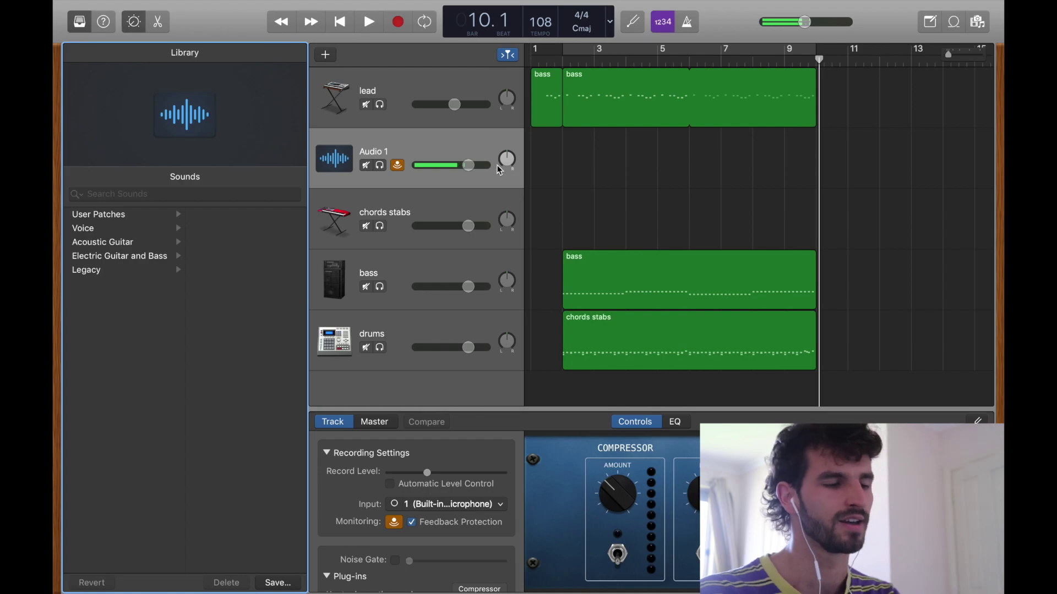
click(398, 167)
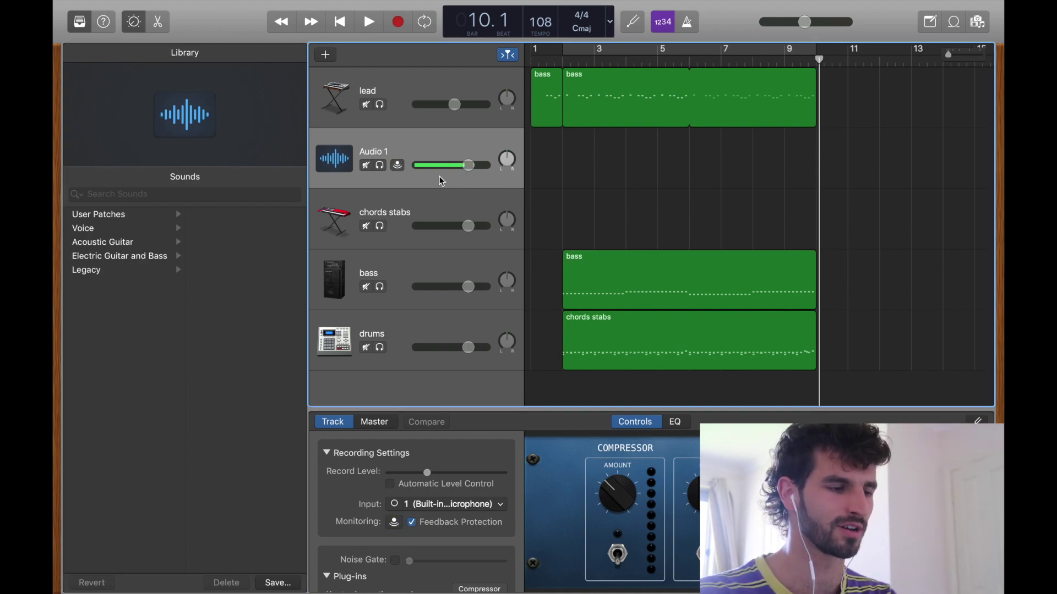
click(399, 167)
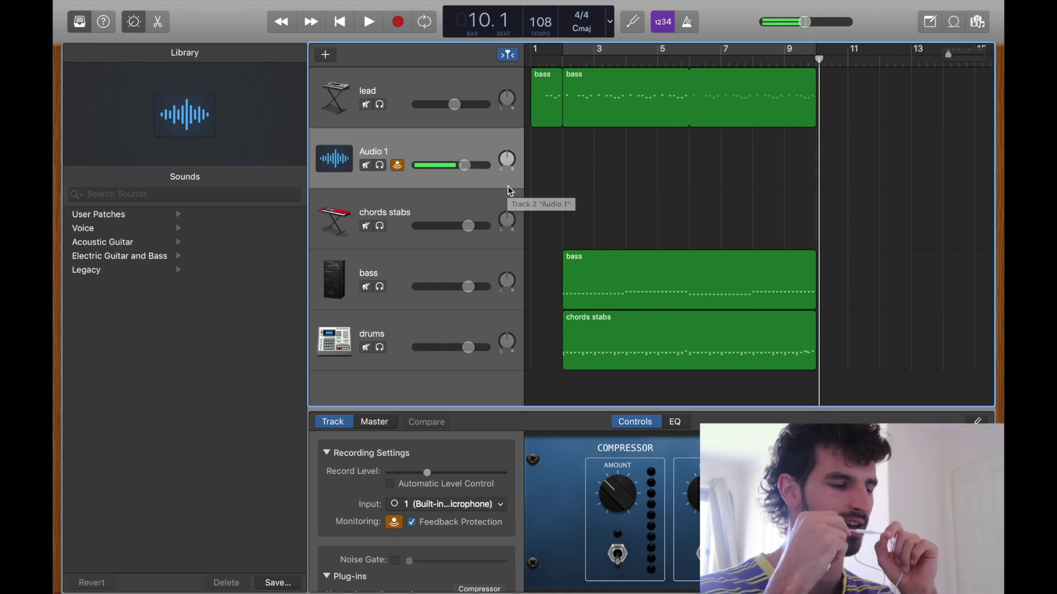
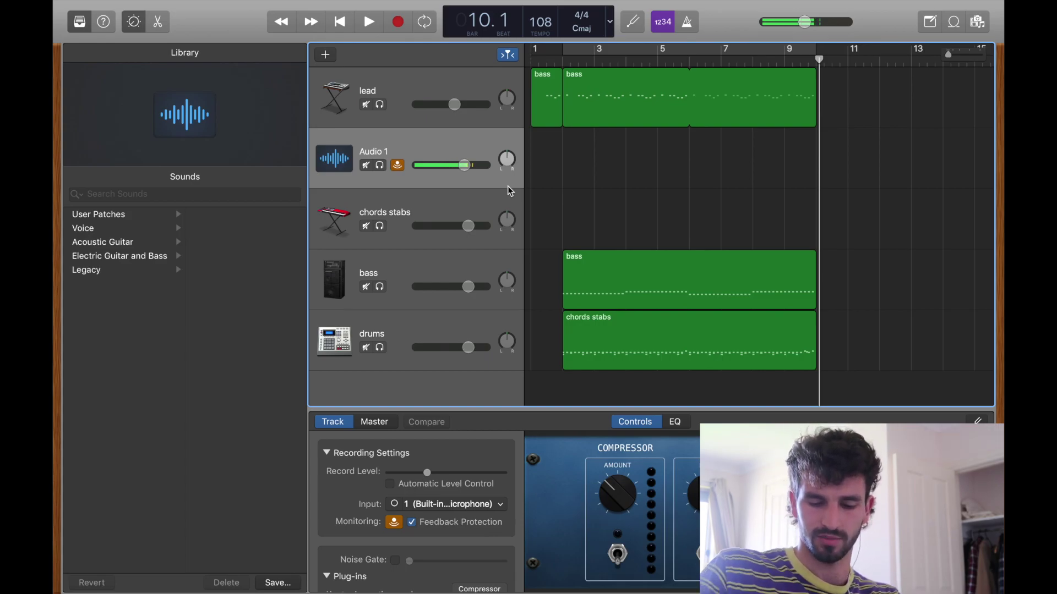
Return the playhead to the start, hide the Library and move Channel EQ above Compressor in Audio 1's plug-in chain
key(Return)
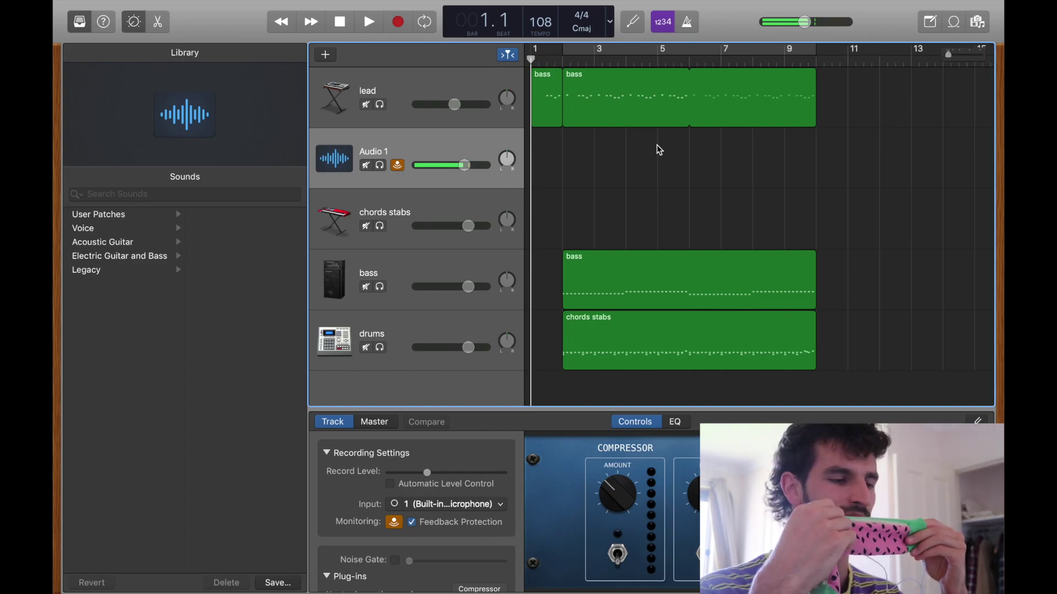
key(y)
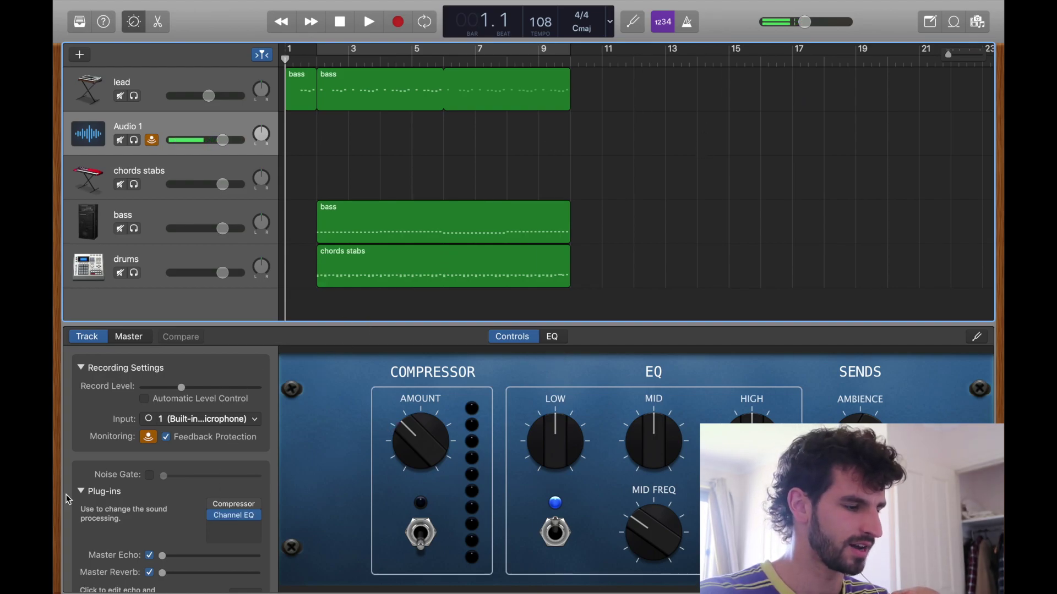
click(81, 491)
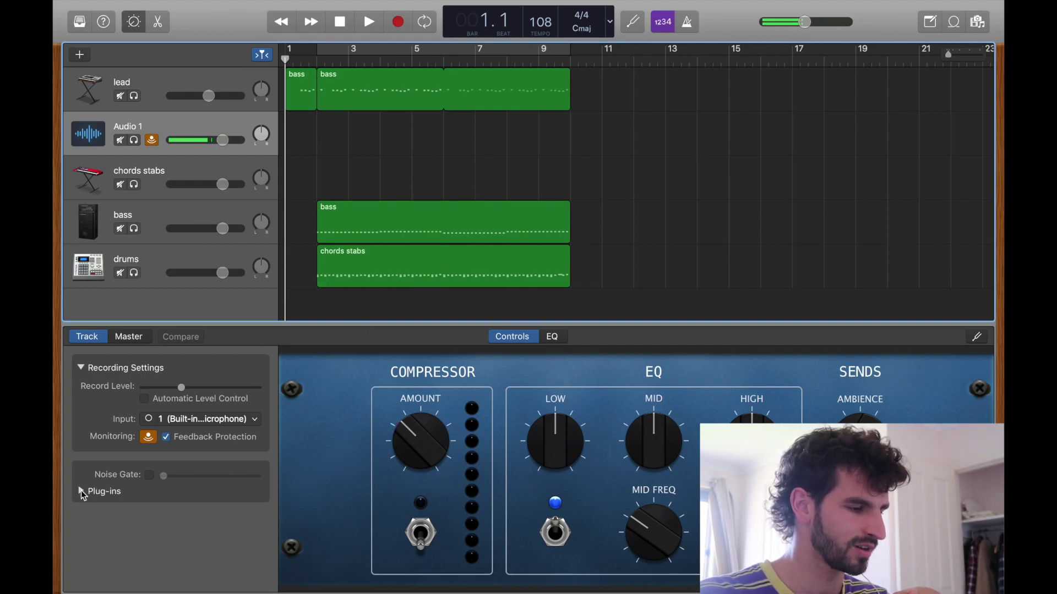
click(81, 491)
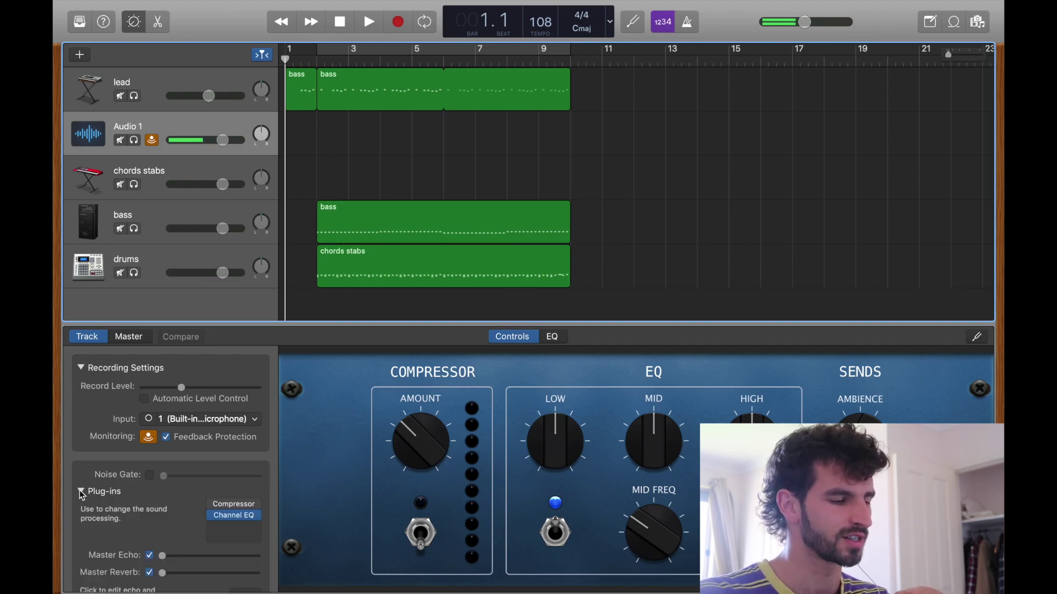
scroll(165, 506, down, 1)
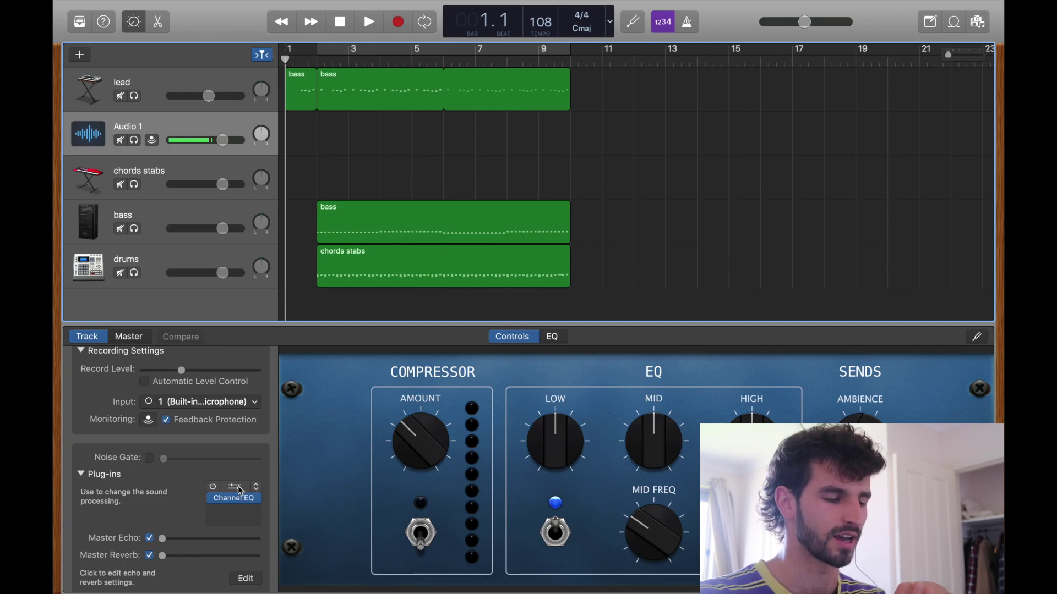
mouse_move(238, 504)
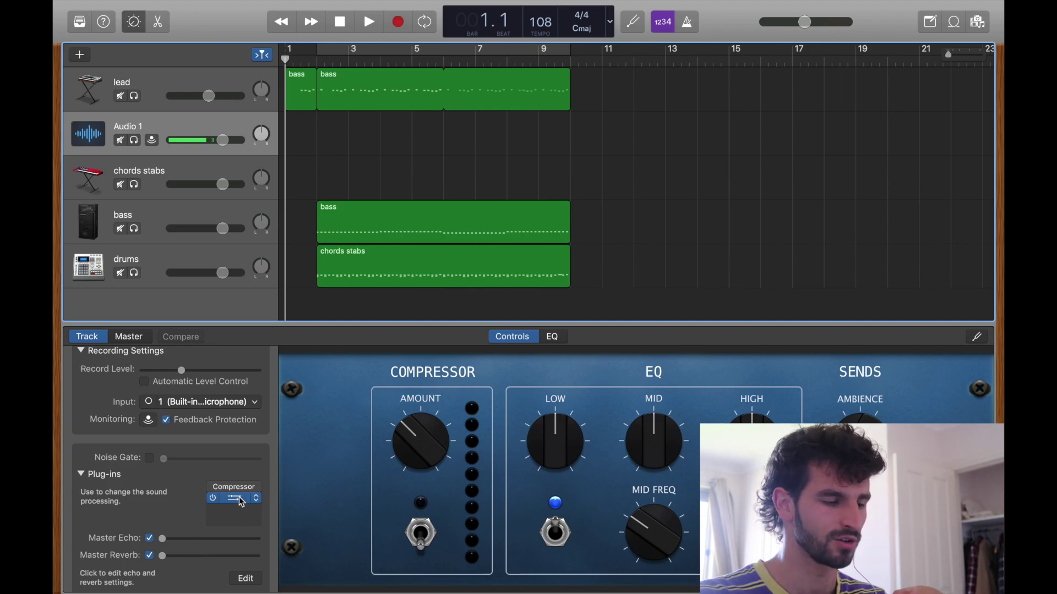
drag(242, 499, 242, 486)
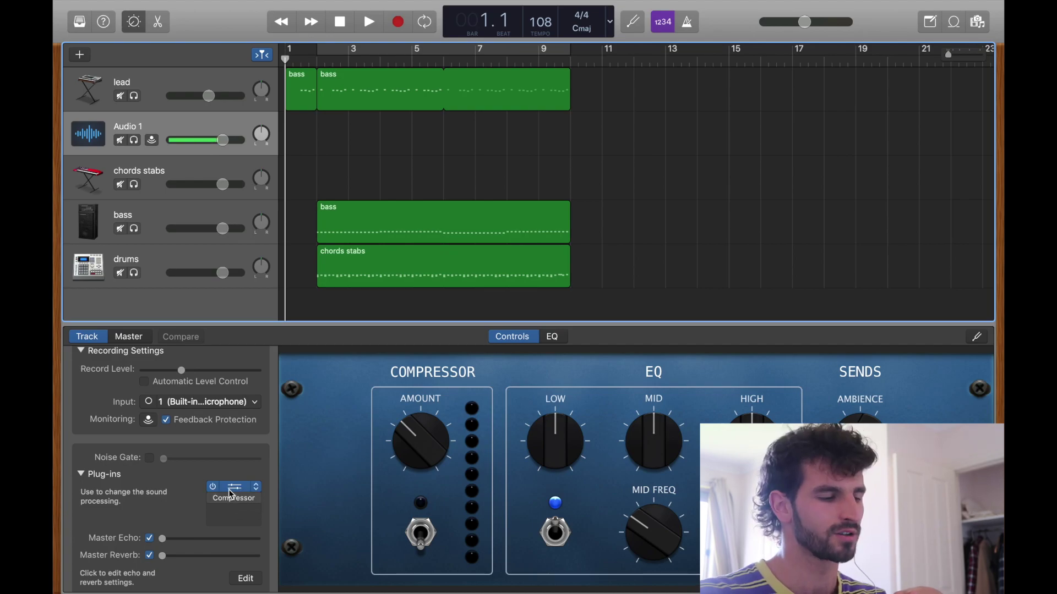
In Audio 1's Channel EQ, add a low cut at 192 Hz with a 48 dB/Oct slope and slightly dip the 500 Hz band
click(234, 487)
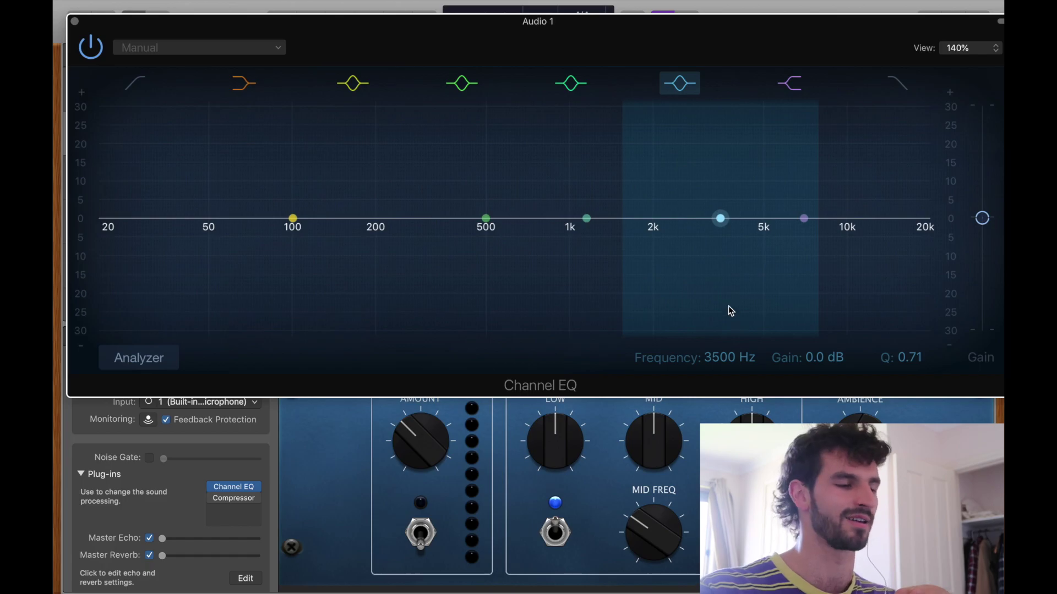
click(127, 85)
drag(114, 237, 376, 234)
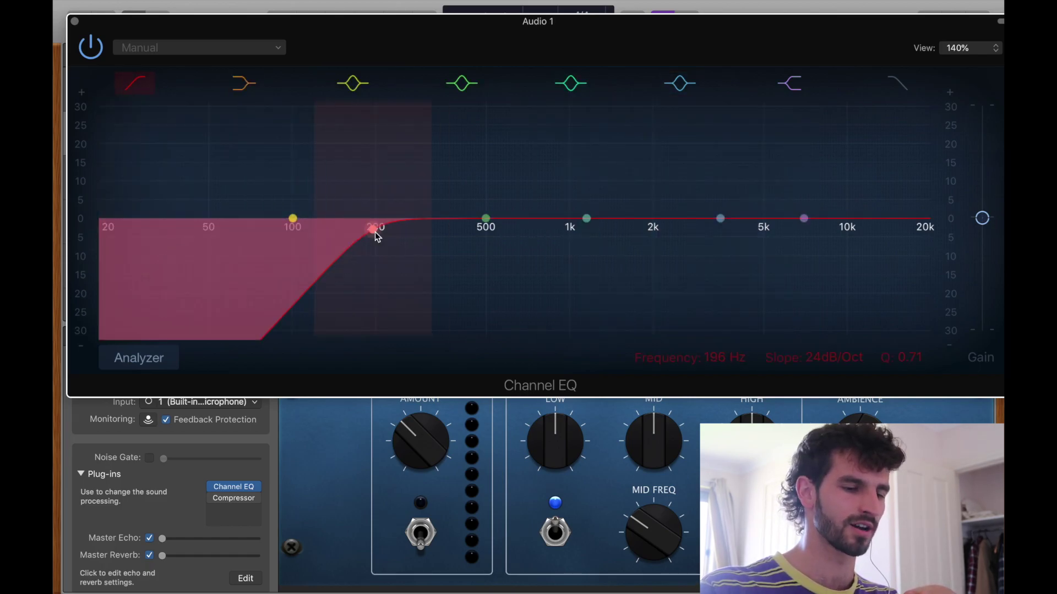
scroll(835, 361, up, 2)
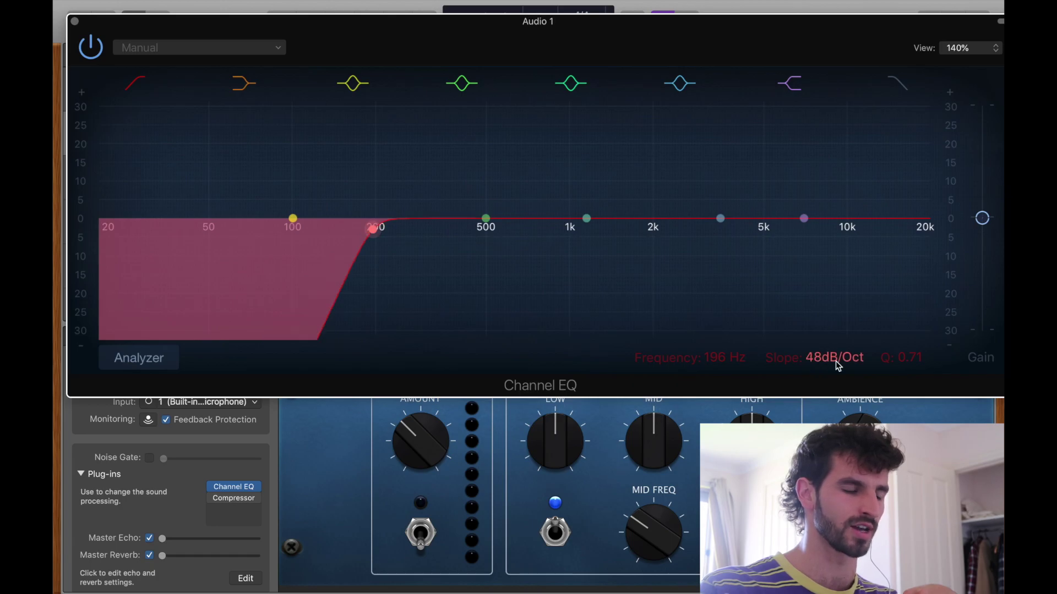
drag(371, 240, 368, 235)
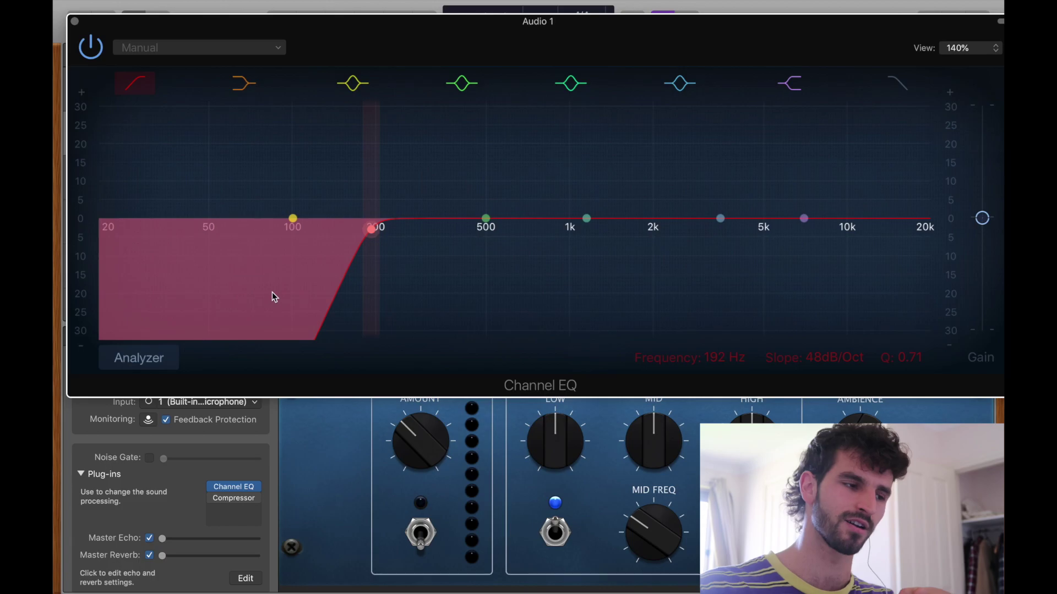
drag(486, 221, 487, 245)
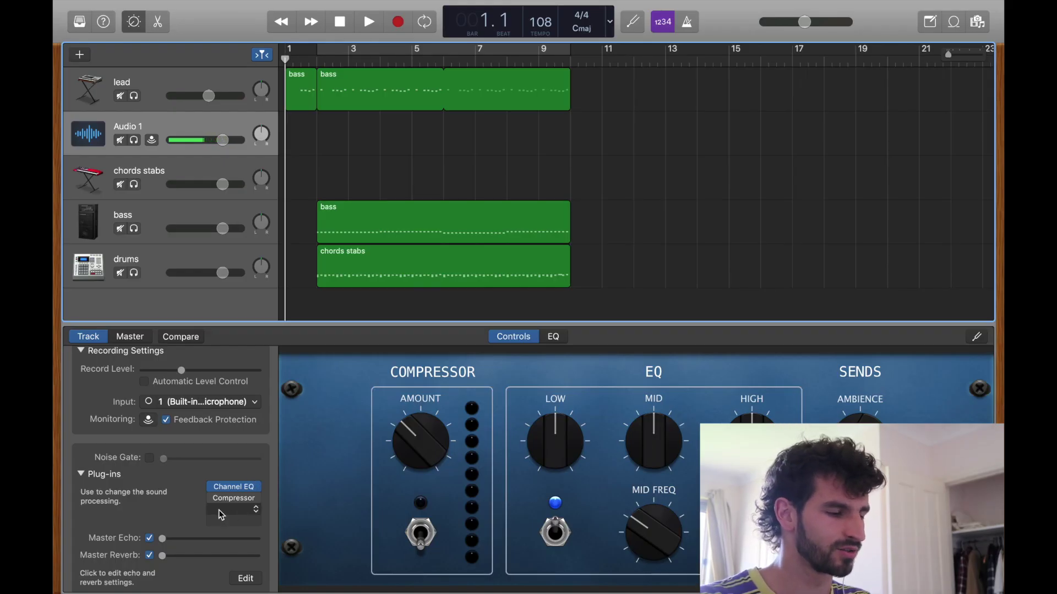
Enable Audio 1's Compressor and set the threshold to -30 dB, ratio to 5.0:1 and attack to 5 ms
click(213, 498)
click(234, 499)
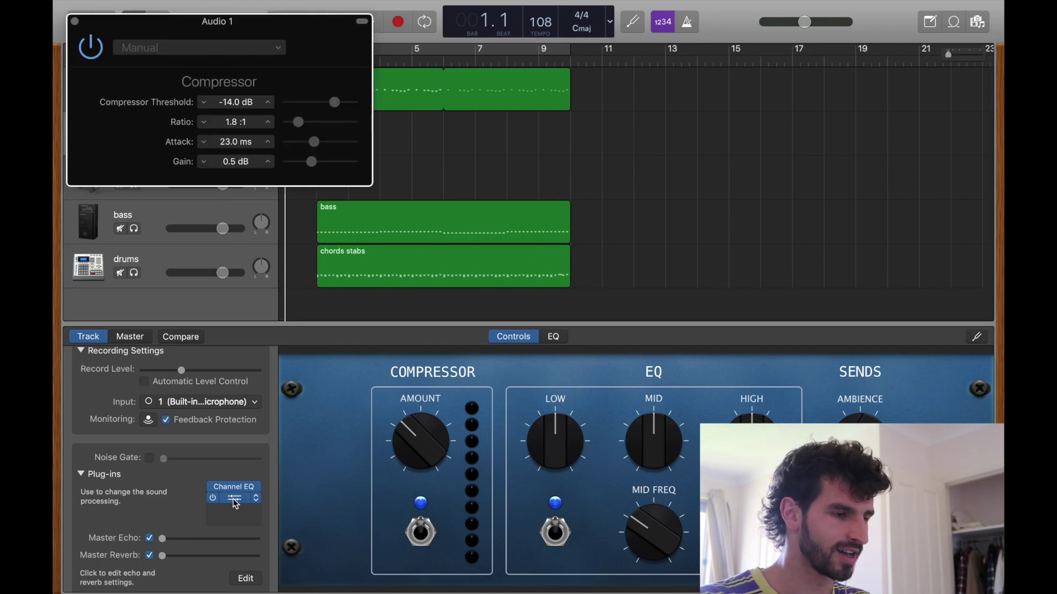
drag(299, 121, 320, 124)
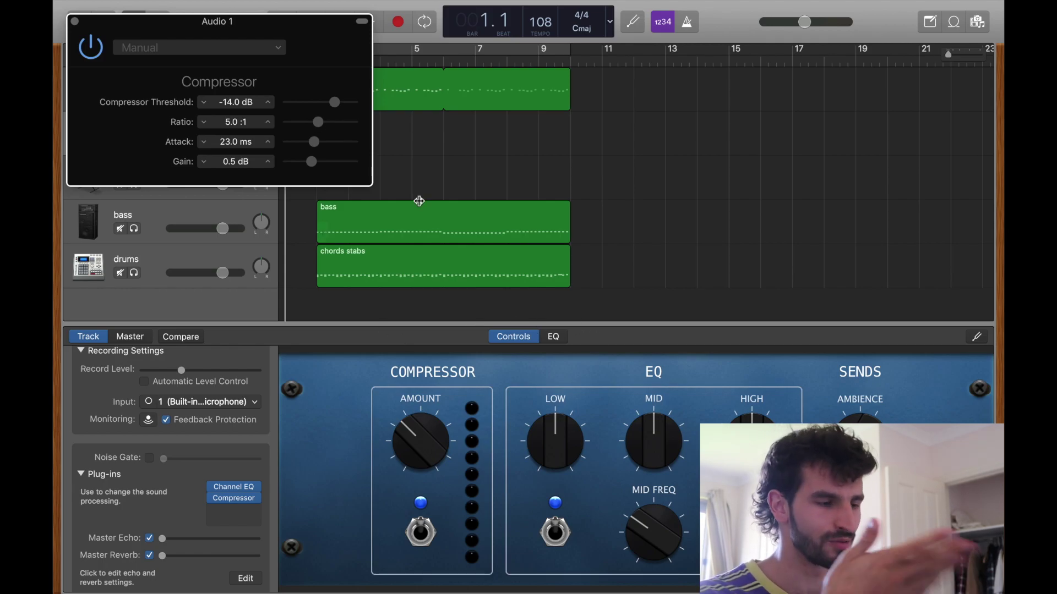
drag(314, 141, 297, 160)
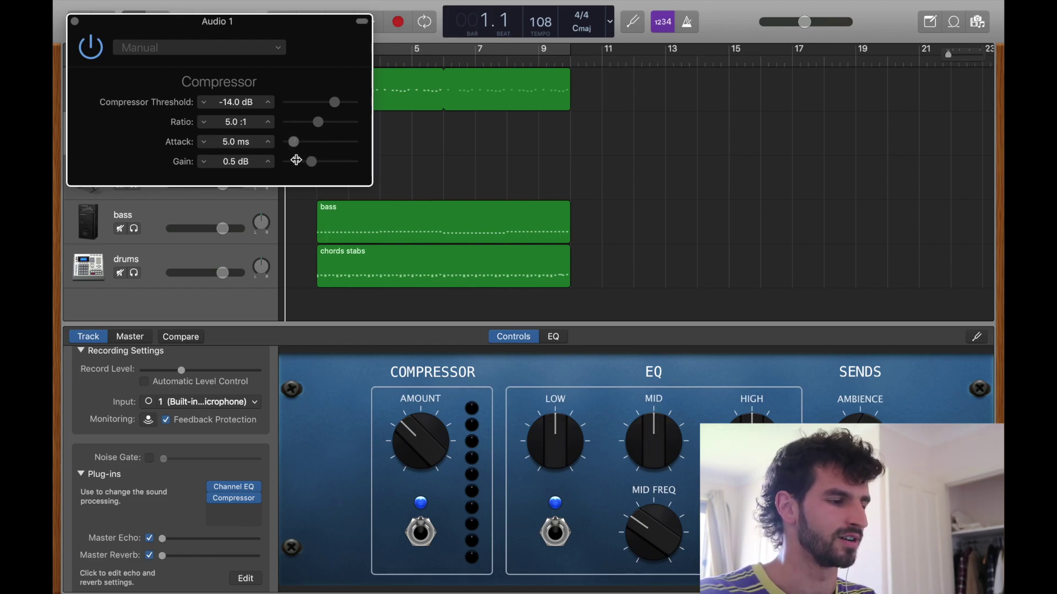
drag(334, 102, 328, 102)
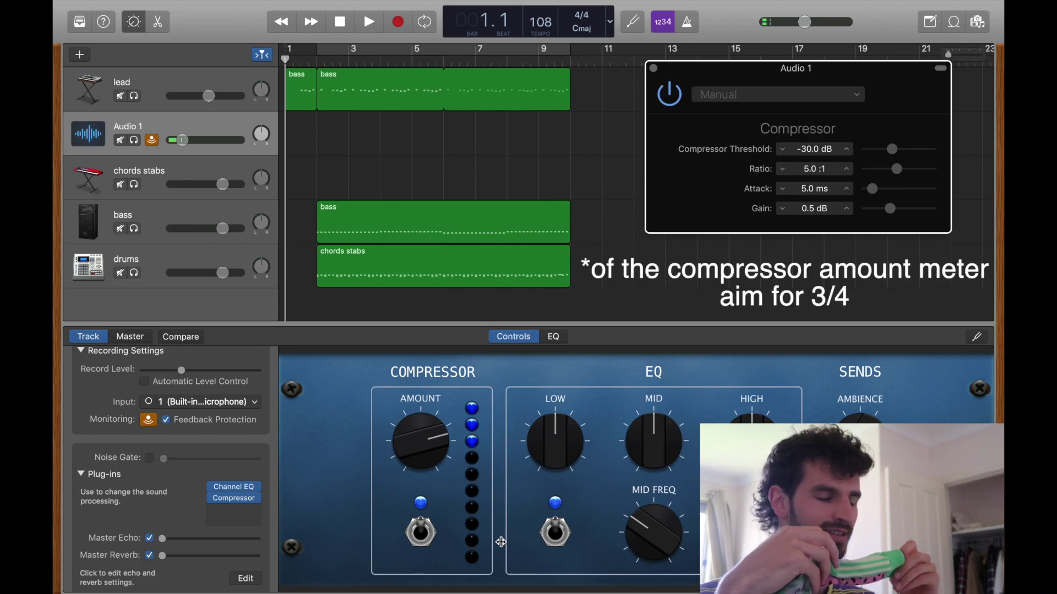
key(super+w)
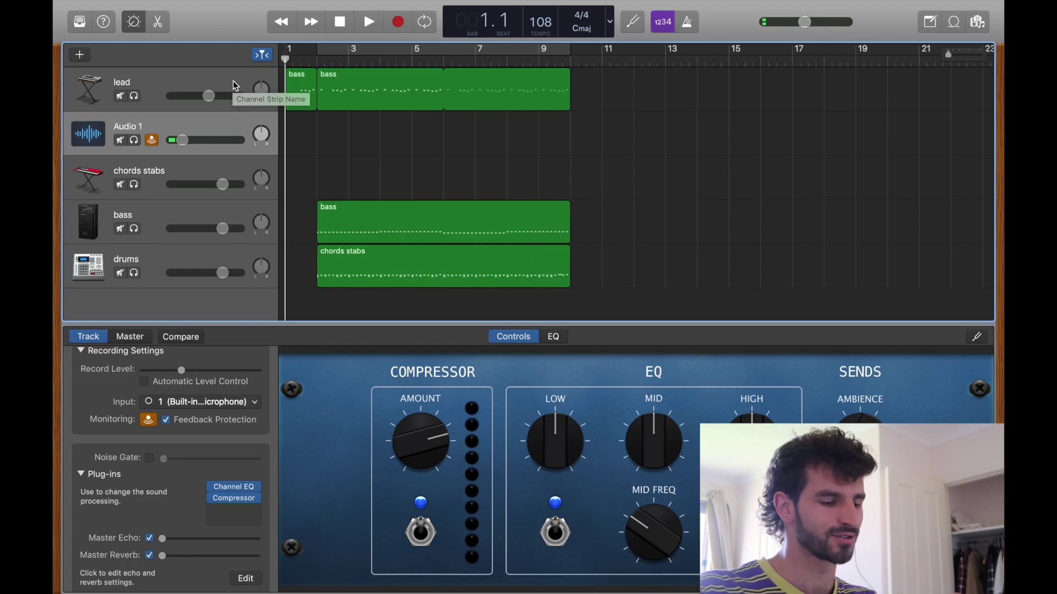
Record a vocal take on the Audio 1 track from bar 1 and play it back with the song
key(r)
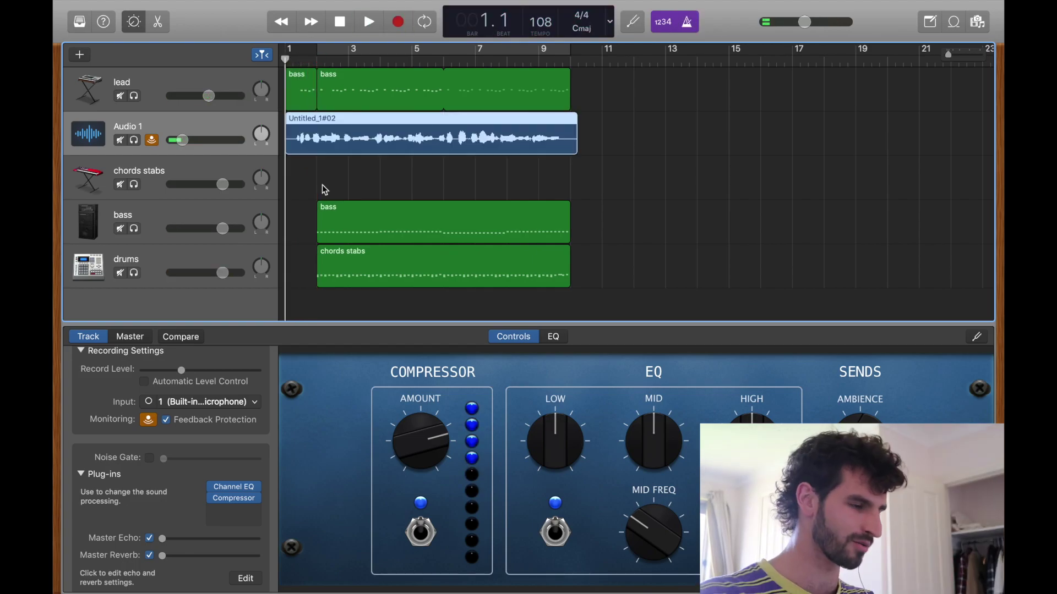
key(space)
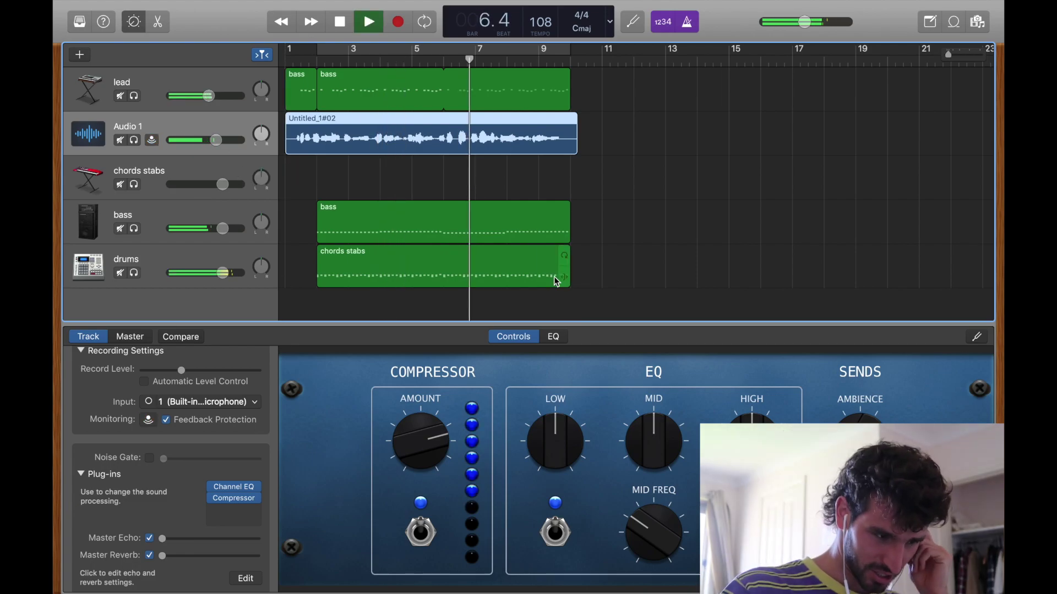
key(space)
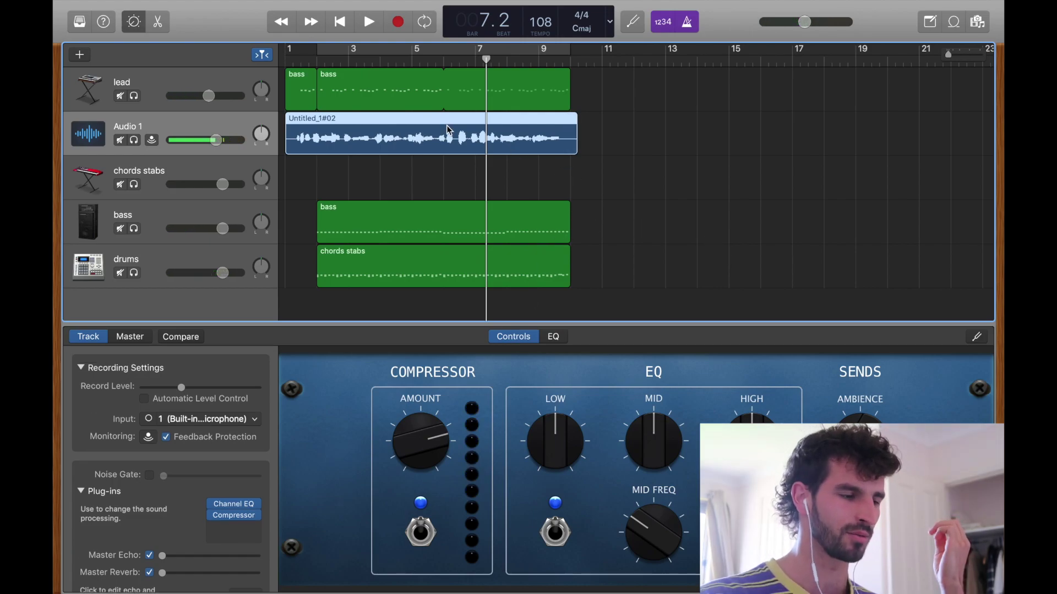
Enable Flex on the Audio 1 take in the audio editor and set pitch correction to 25, limited to the key
key(e)
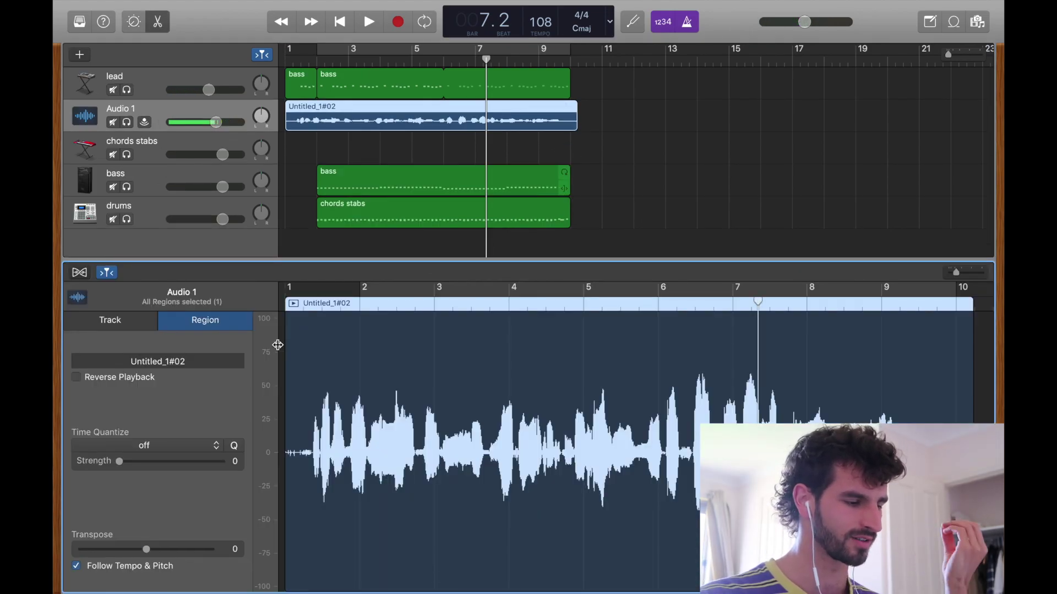
click(80, 273)
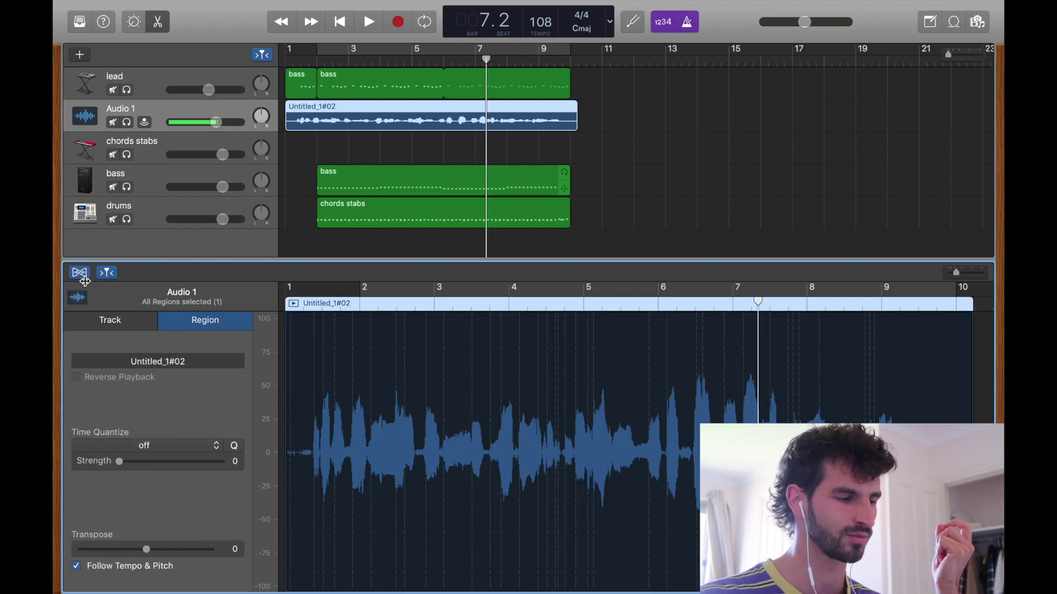
click(110, 320)
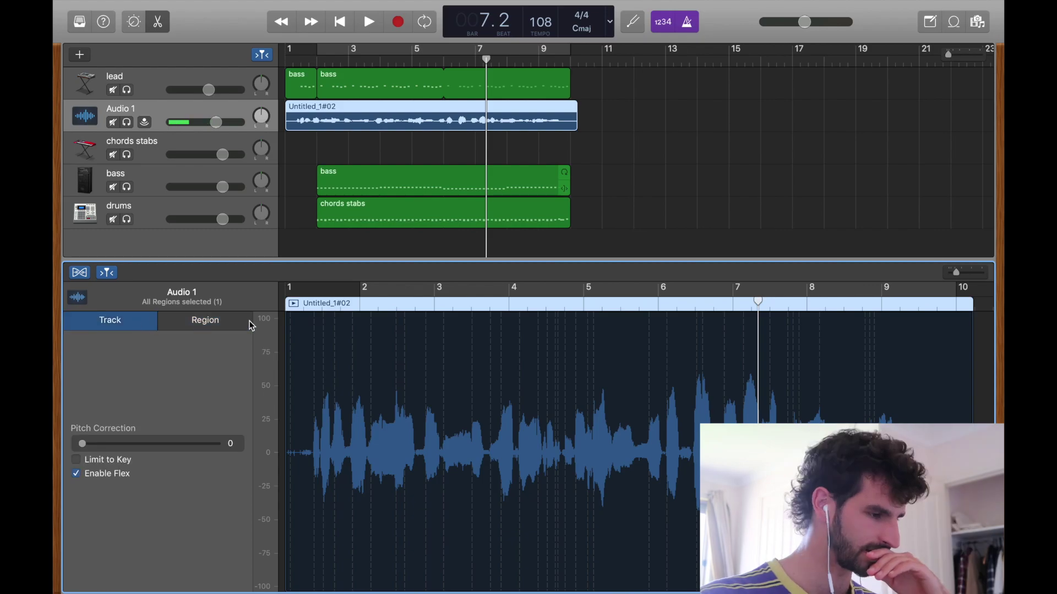
drag(85, 445, 236, 493)
click(122, 466)
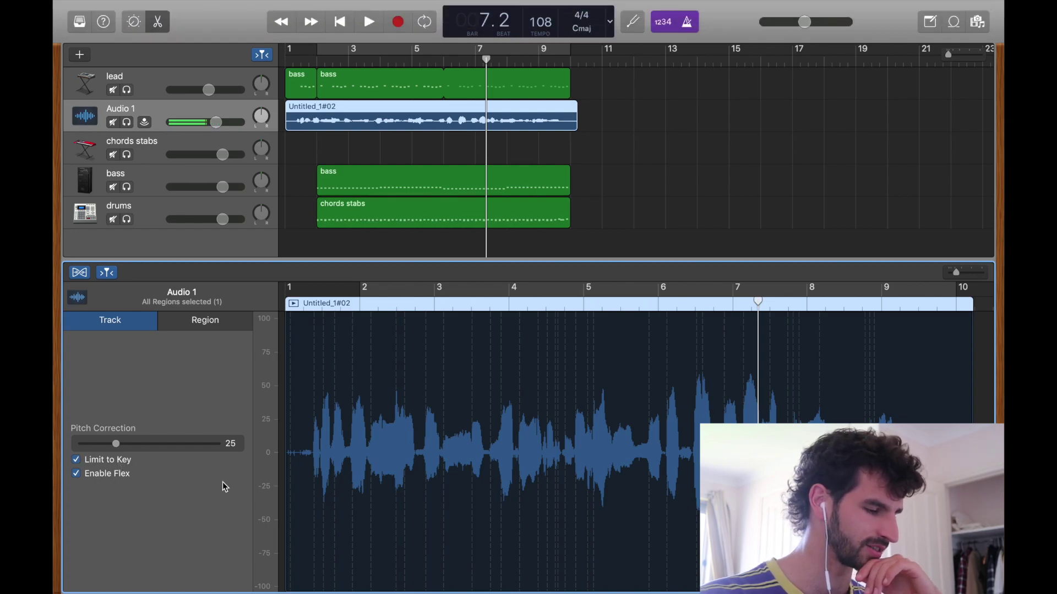
Audition Audio 1's pitch correction at 100 during playback and reduce the amount
key(space)
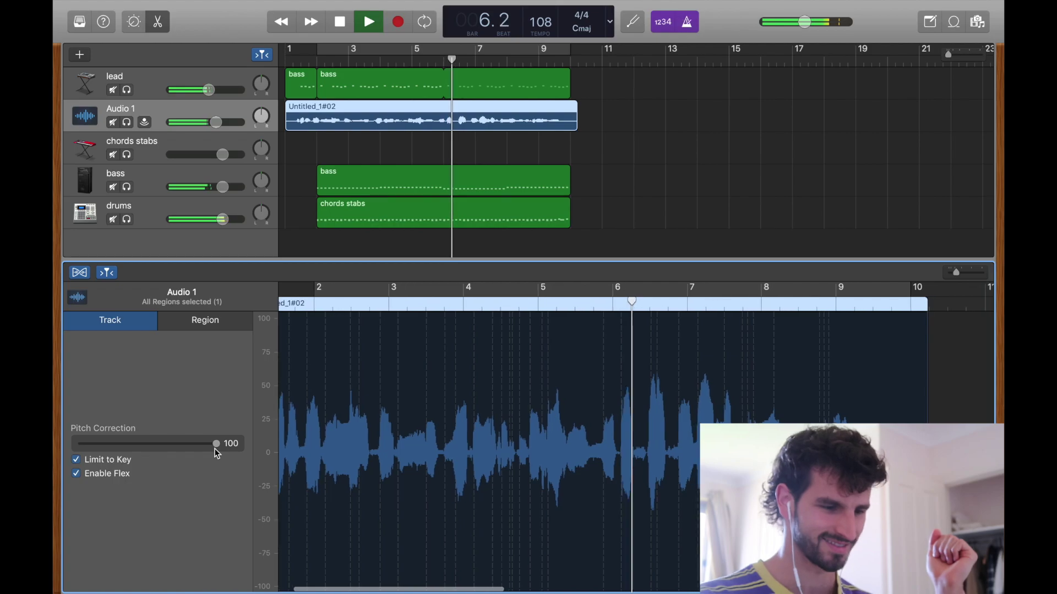
drag(216, 451, 178, 450)
click(672, 216)
key(space)
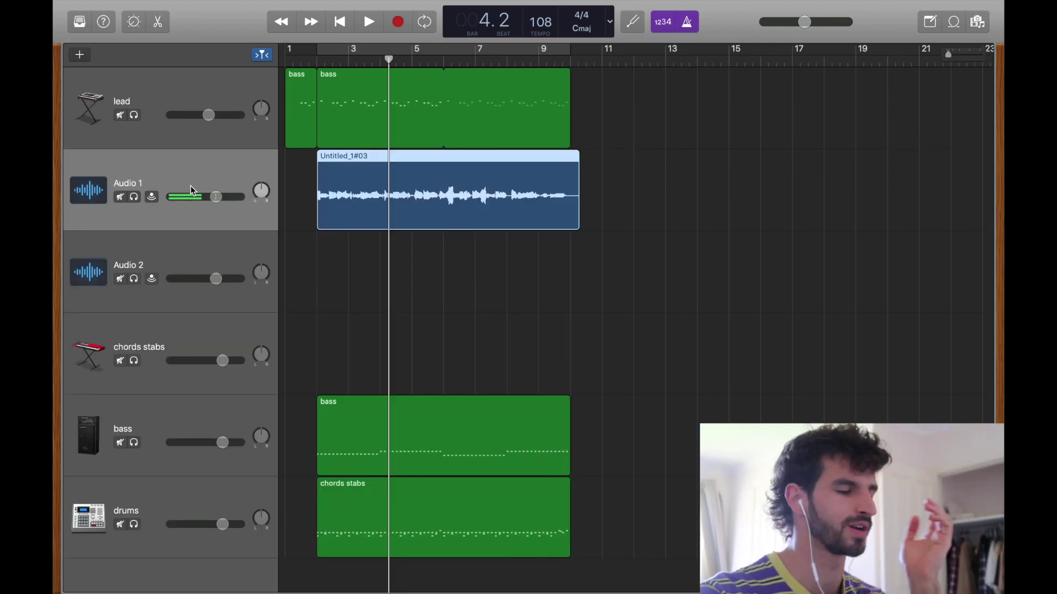
Mute the Audio 1 track and move the Audio 2 track above it, directly below lead
click(120, 197)
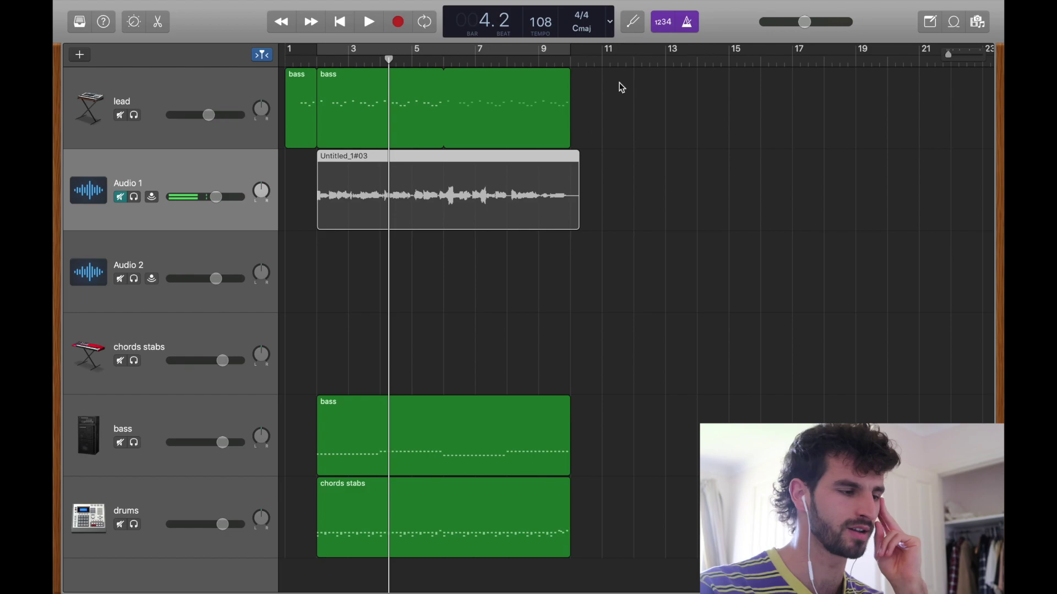
drag(197, 261, 169, 184)
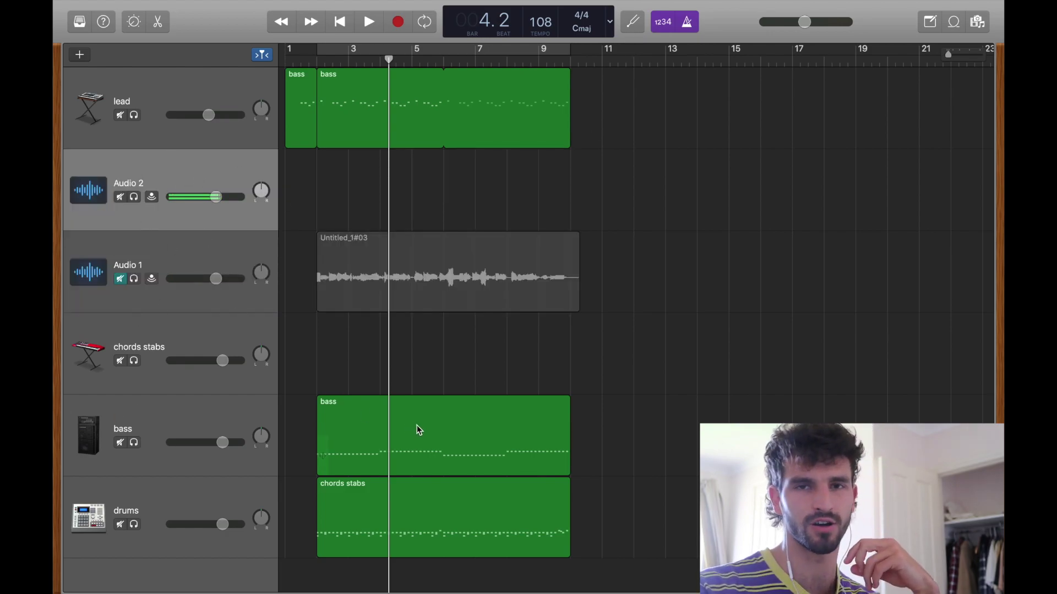
key(space)
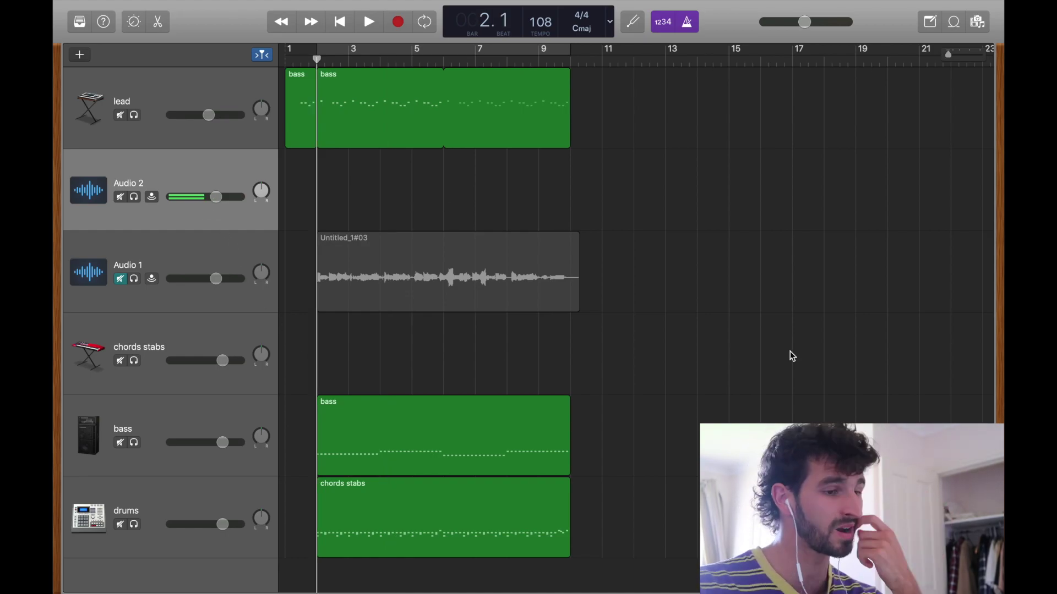
Show the lyrics in the Note Pad, record a second vocal take on Audio 2 and play it back
click(921, 21)
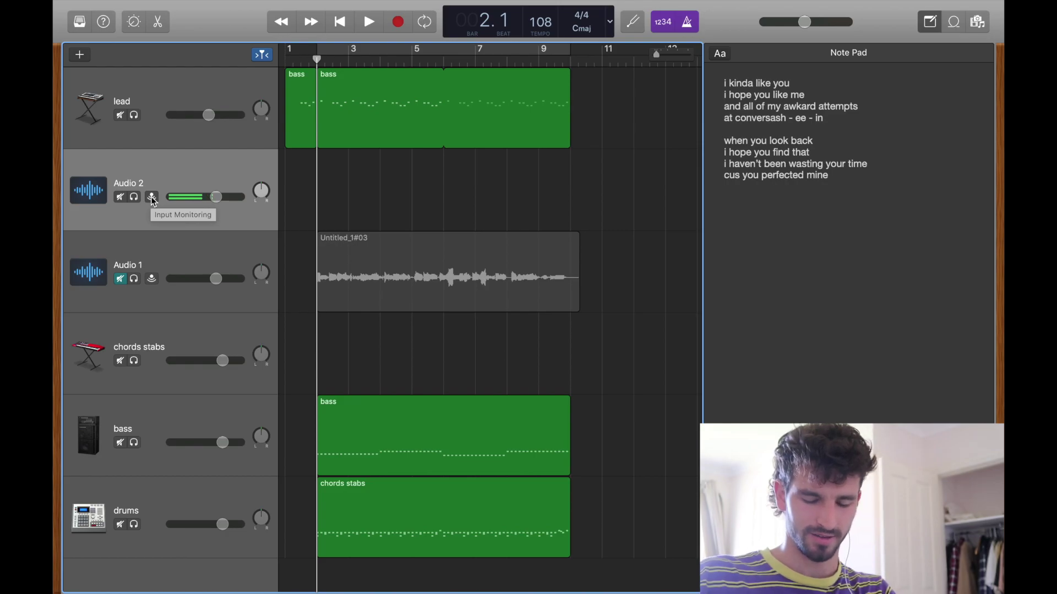
key(r)
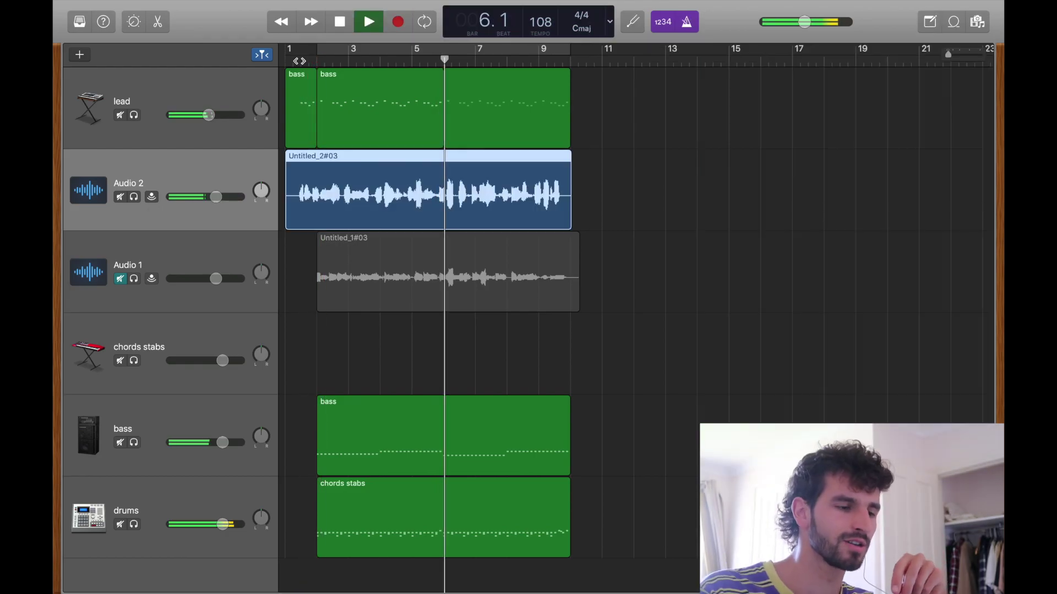
key(space)
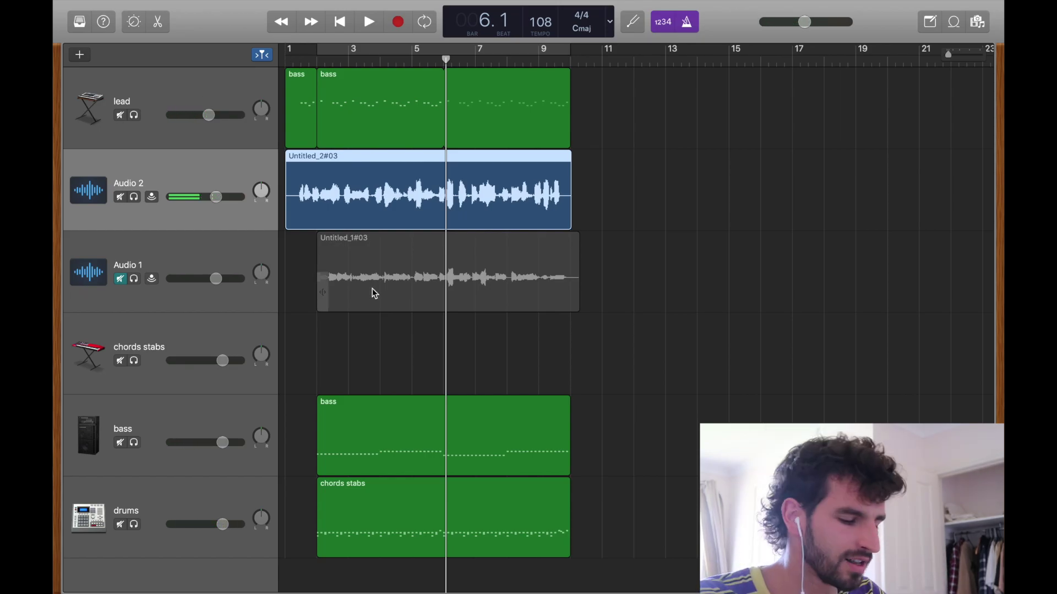
Open Audio 2's Channel EQ, raise its 500 Hz band into a narrow boost near 455 Hz, and solo the track during playback
key(b)
click(643, 446)
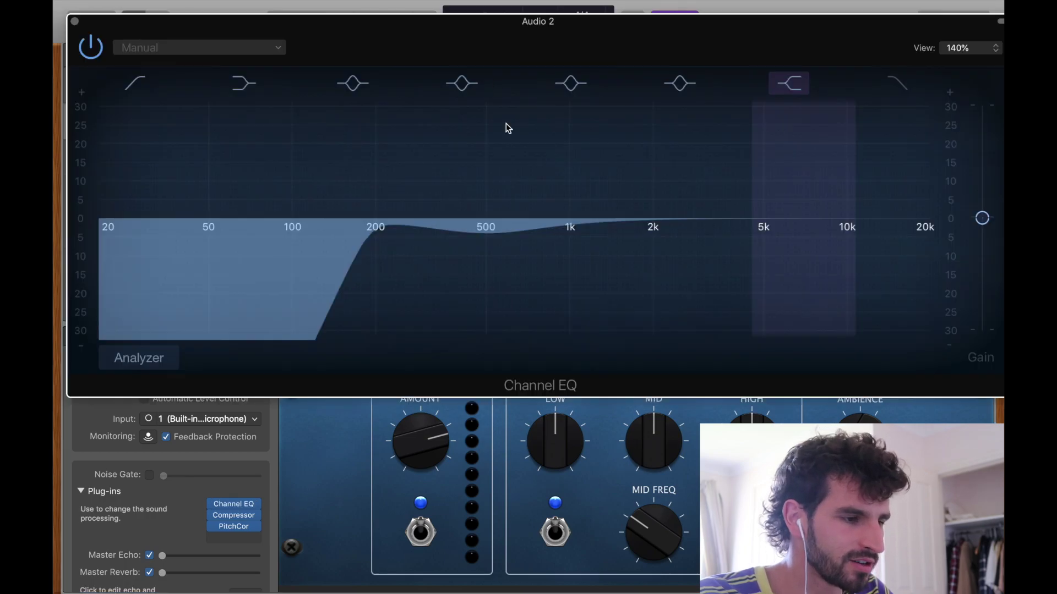
drag(641, 40, 600, 146)
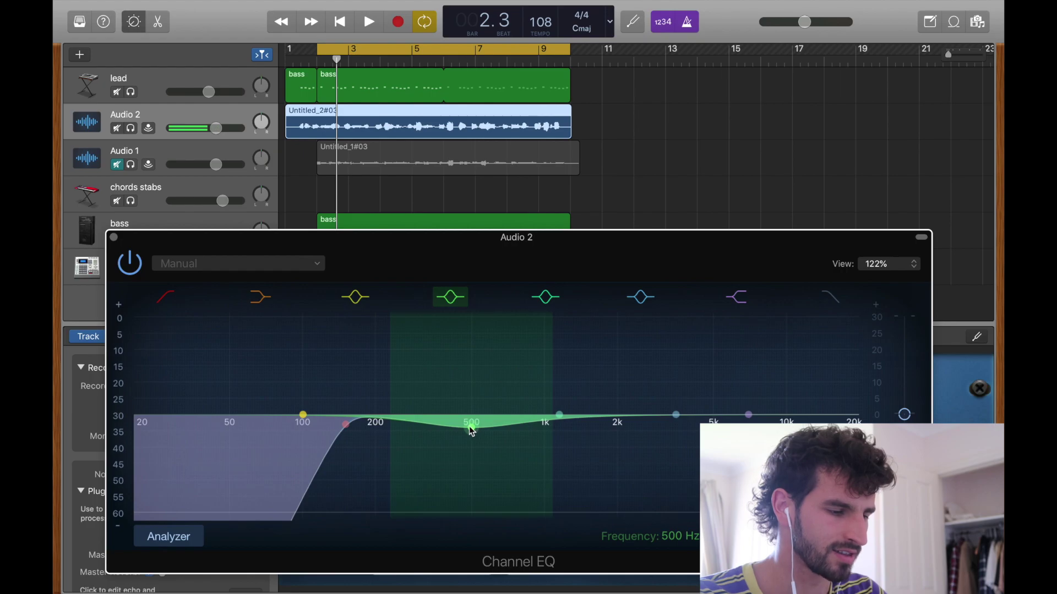
drag(472, 430, 471, 365)
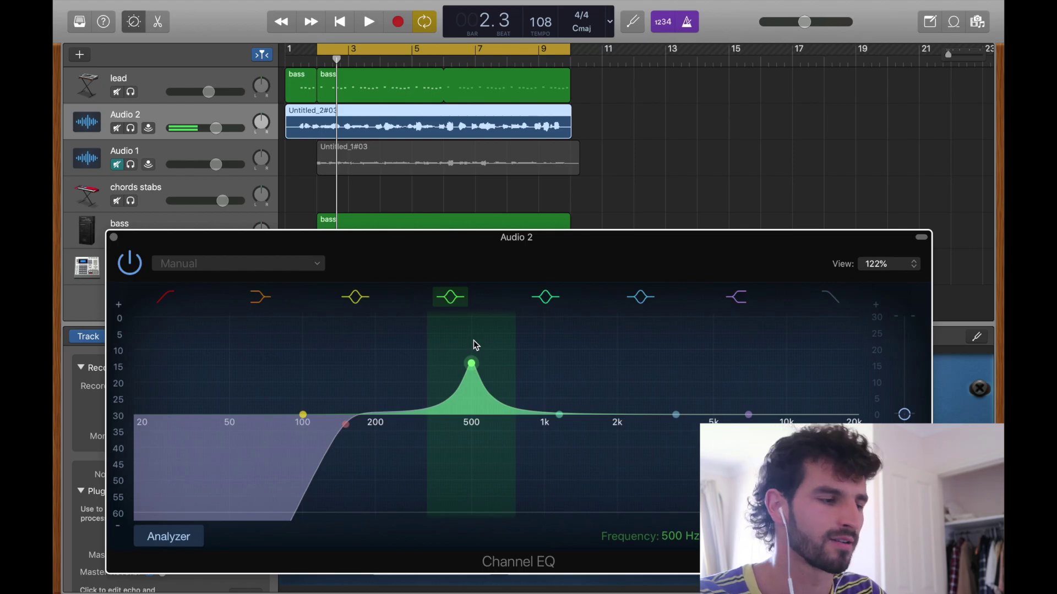
drag(473, 340, 463, 350)
key(space)
key(s)
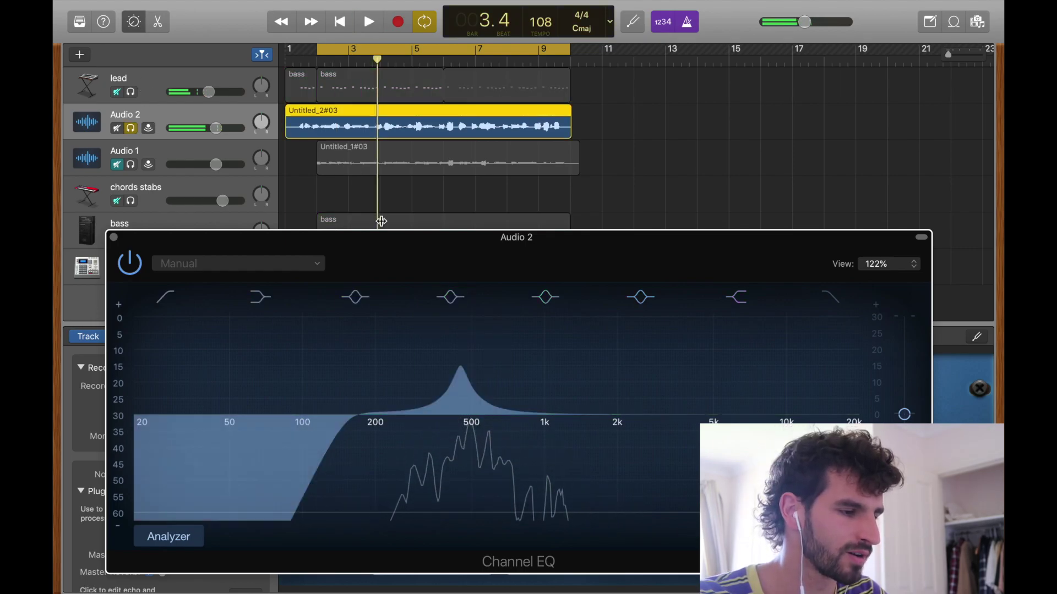
Move Audio 2's pitch correction plug-in ahead of the Channel EQ in the plug-in chain
drag(330, 238, 556, 88)
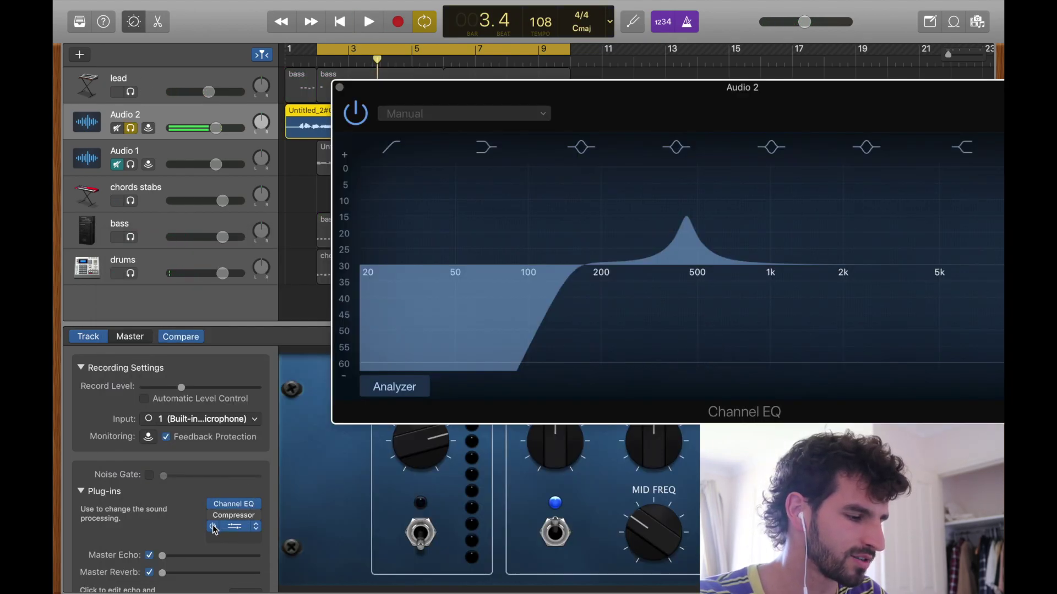
drag(234, 527, 239, 505)
drag(239, 505, 238, 501)
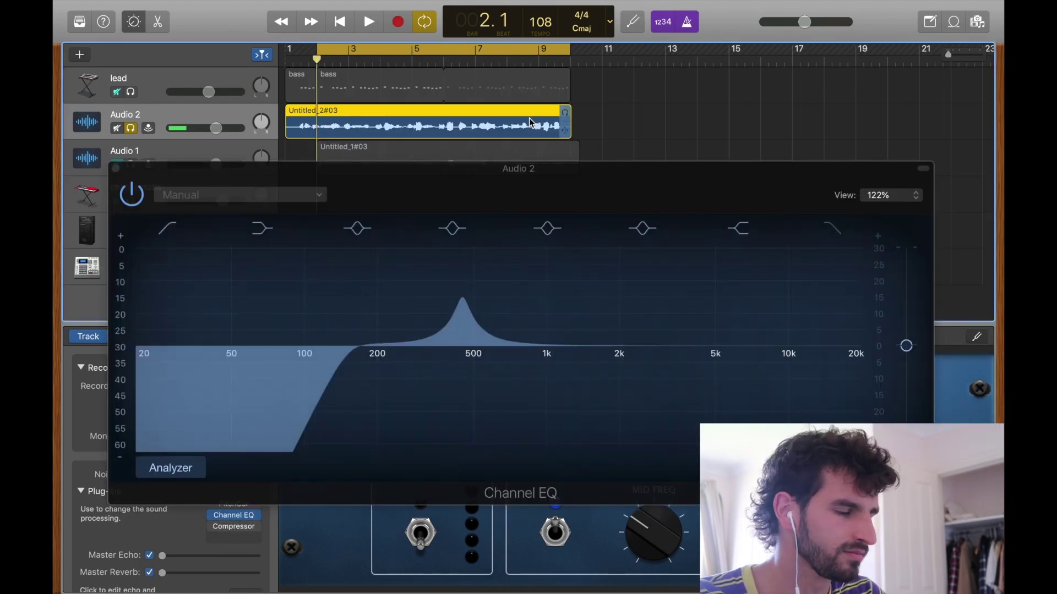
Play the soloed vocal and turn the boosted EQ band into a cut of about 15 dB at 470 Hz
key(space)
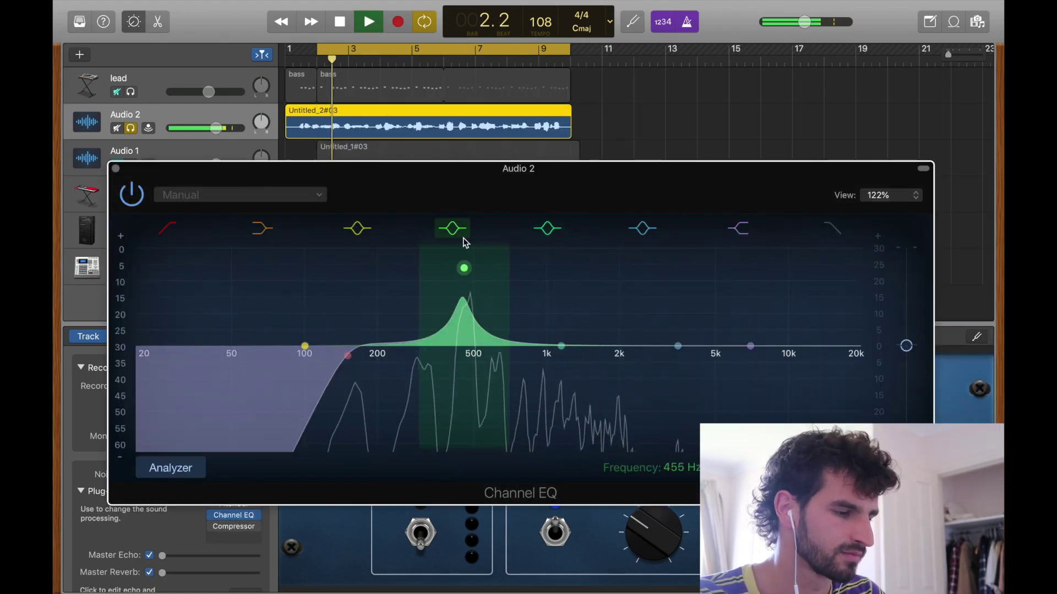
drag(465, 242, 474, 389)
key(space)
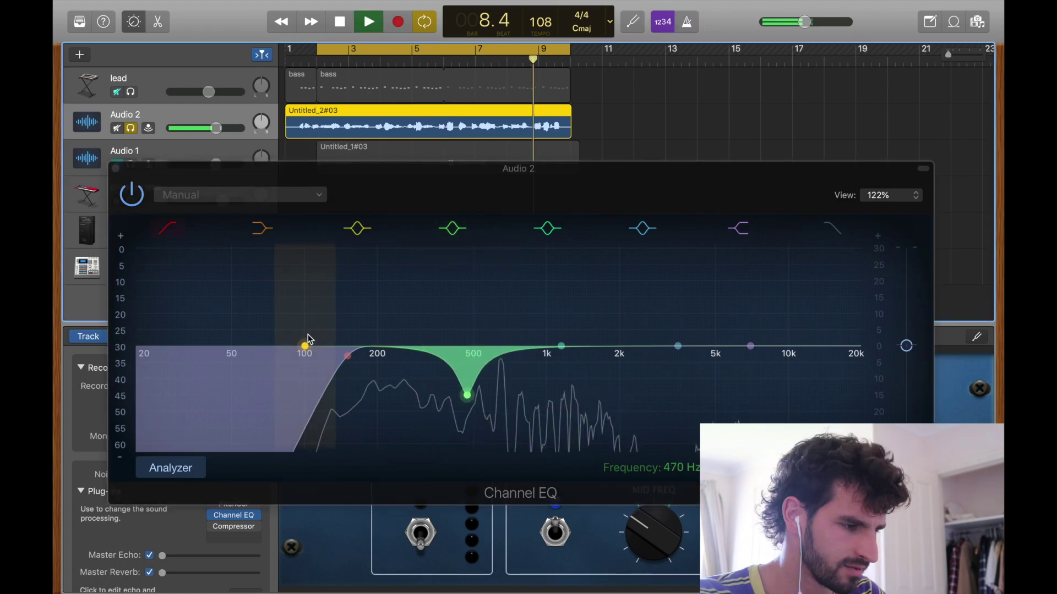
Sweep the 100 Hz EQ band upward as a boost, turn it into a cut near 290 Hz and raise the low-cut frequency
drag(305, 345, 407, 309)
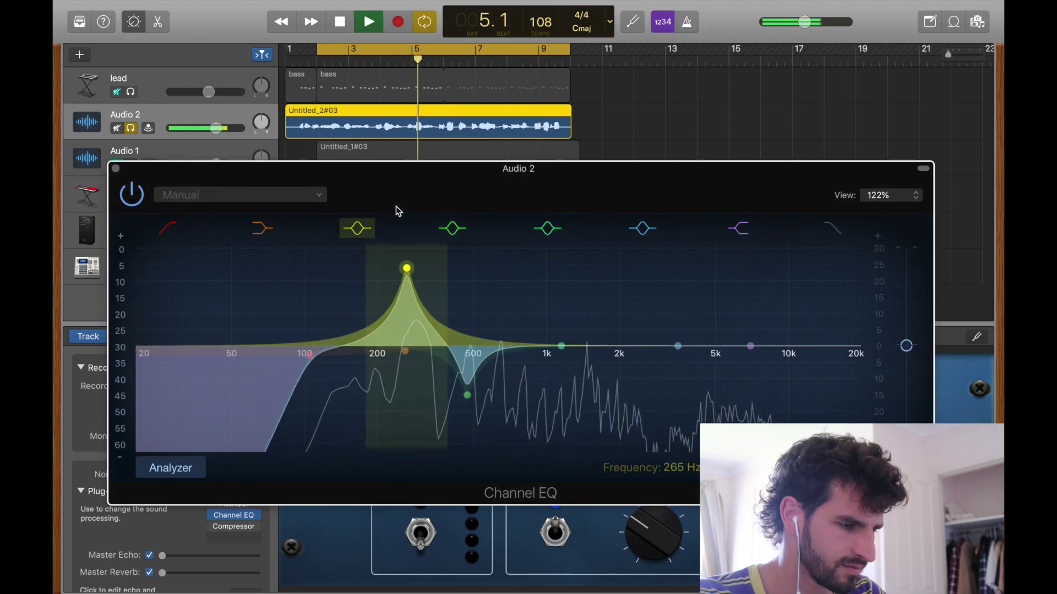
drag(399, 212, 409, 376)
key(space)
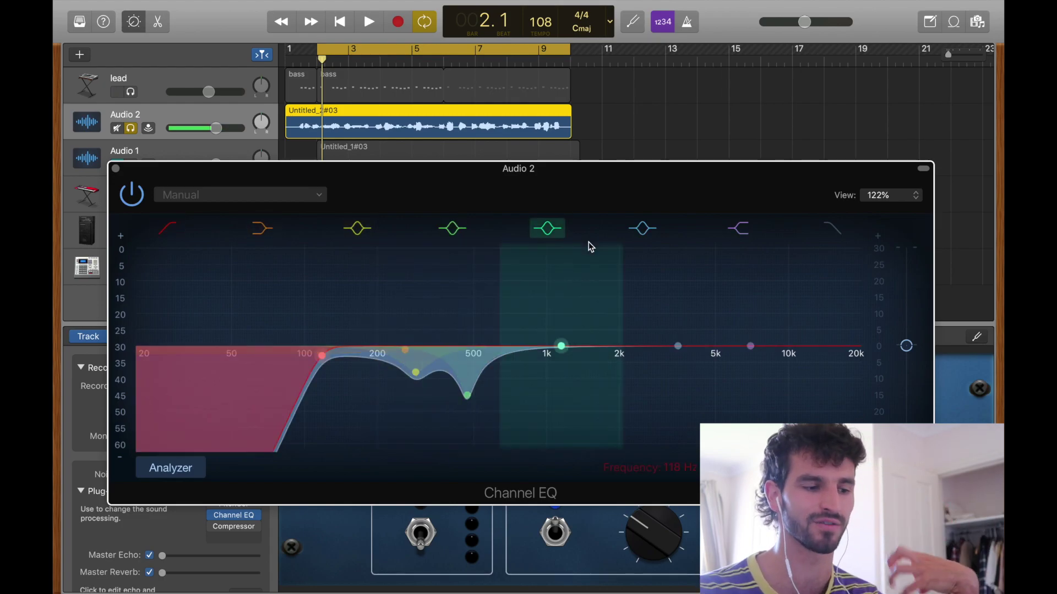
drag(321, 365, 345, 370)
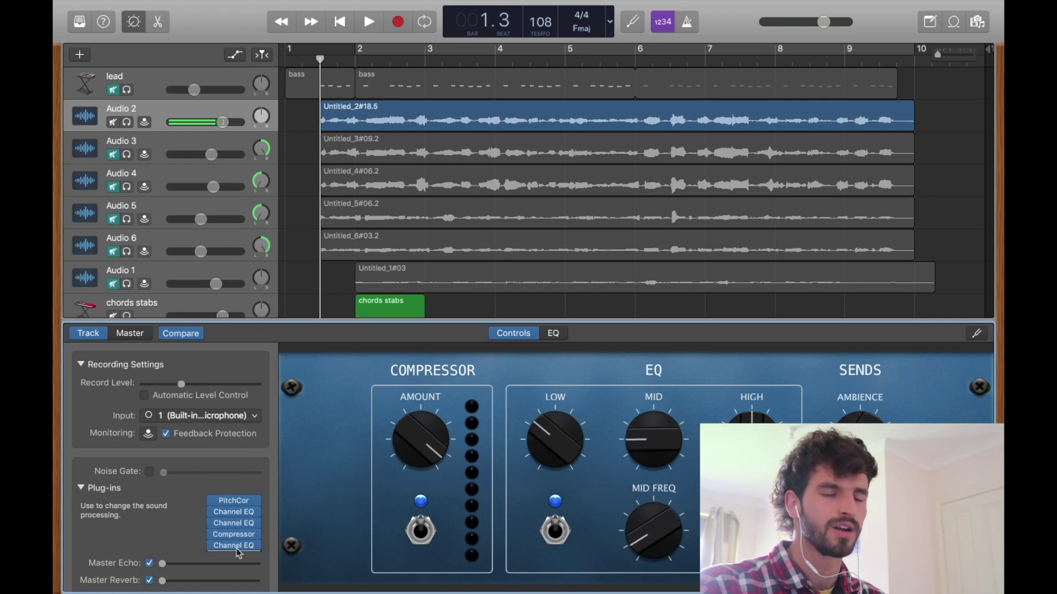
Examine the curves of the first and second Channel EQ in Audio 2's finished plug-in chain
click(242, 515)
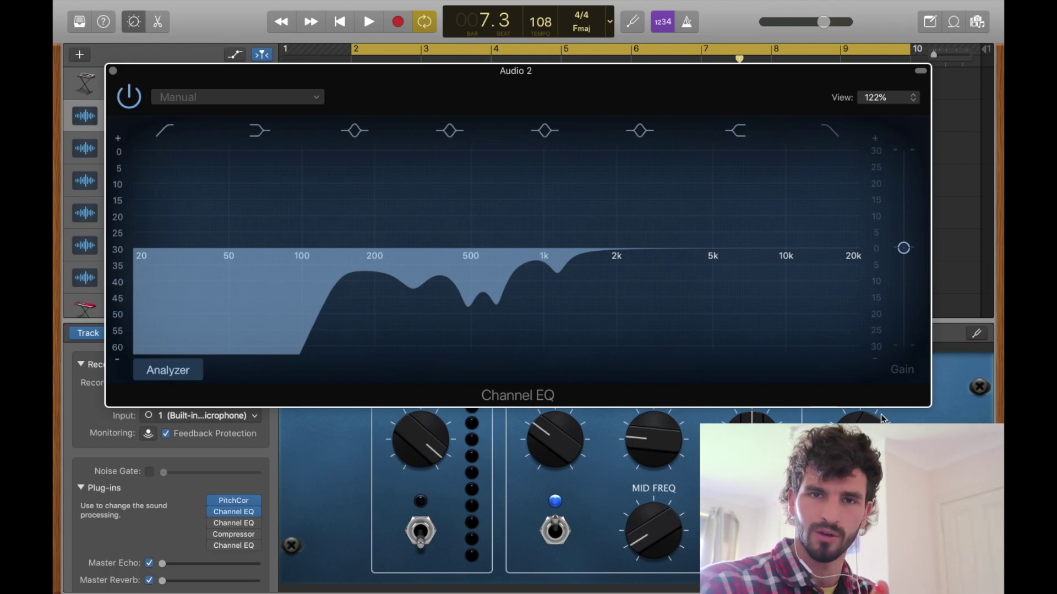
key(super+w)
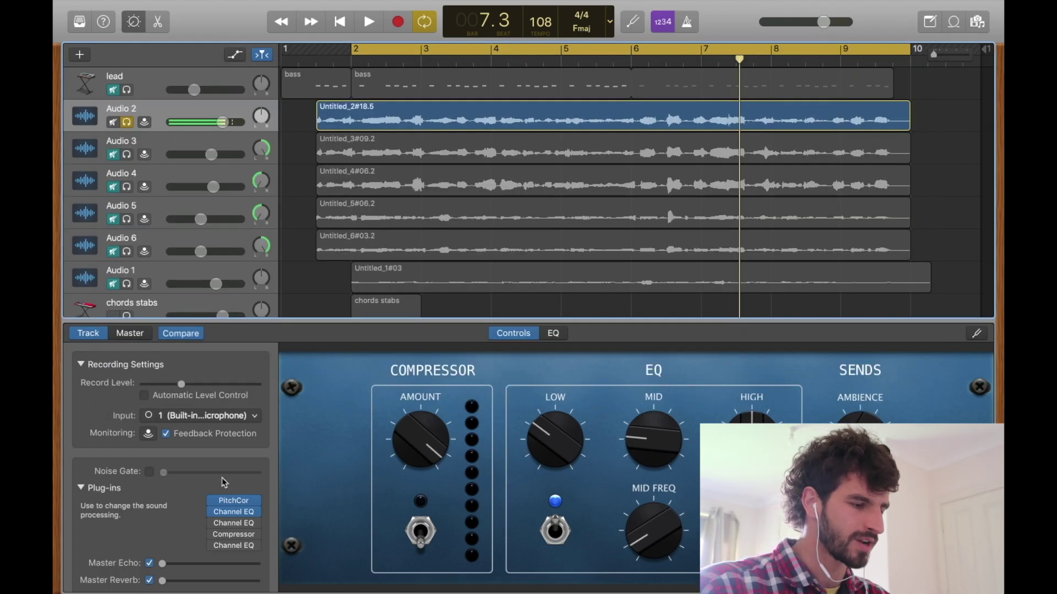
click(234, 522)
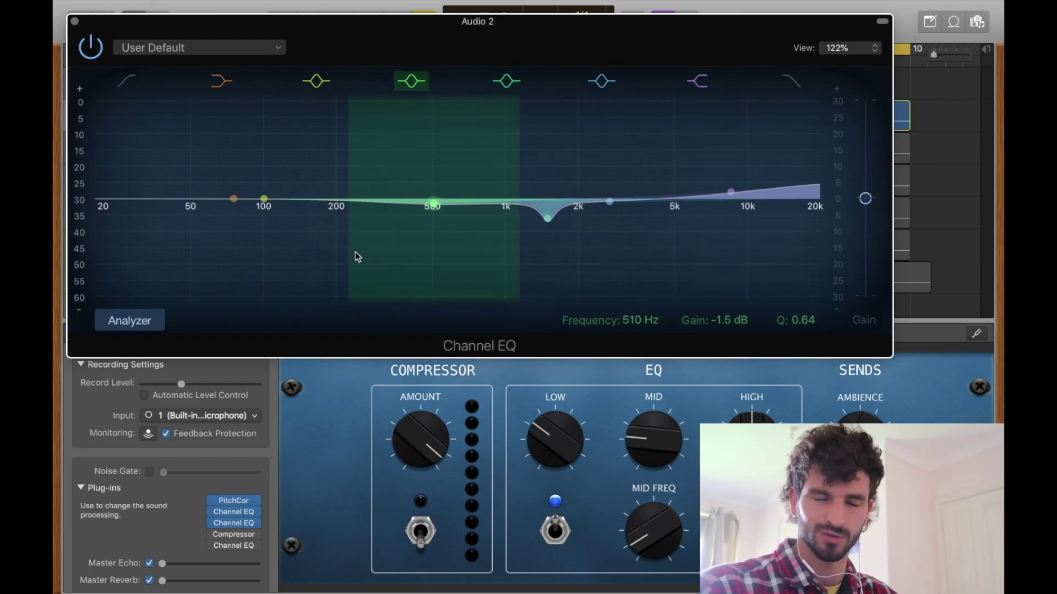
click(75, 22)
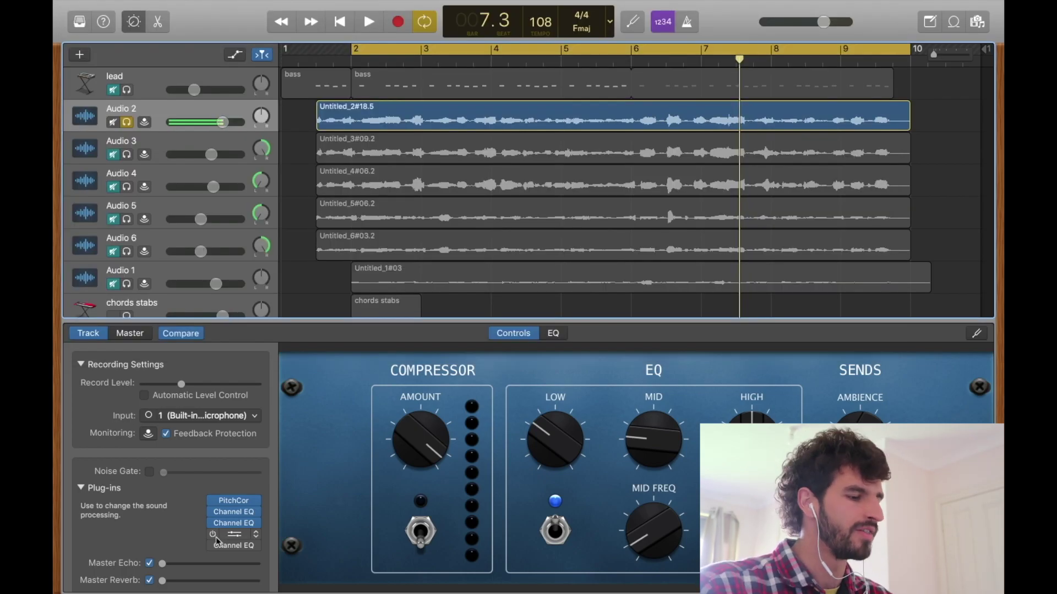
Examine Audio 2's compressor settings and its gain reduction during playback, as well as the final Channel EQ curve
click(234, 537)
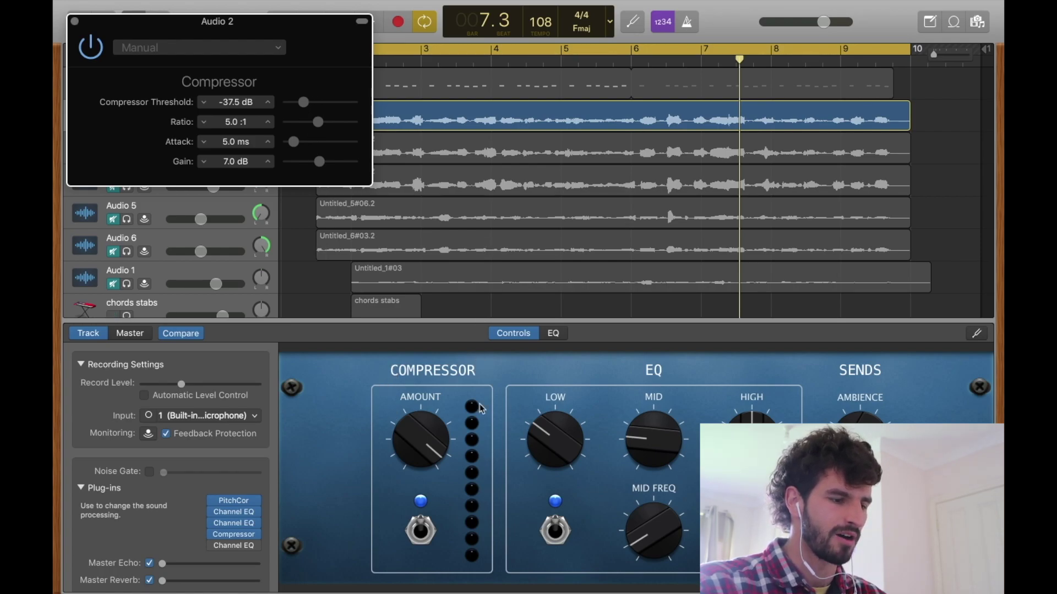
click(494, 69)
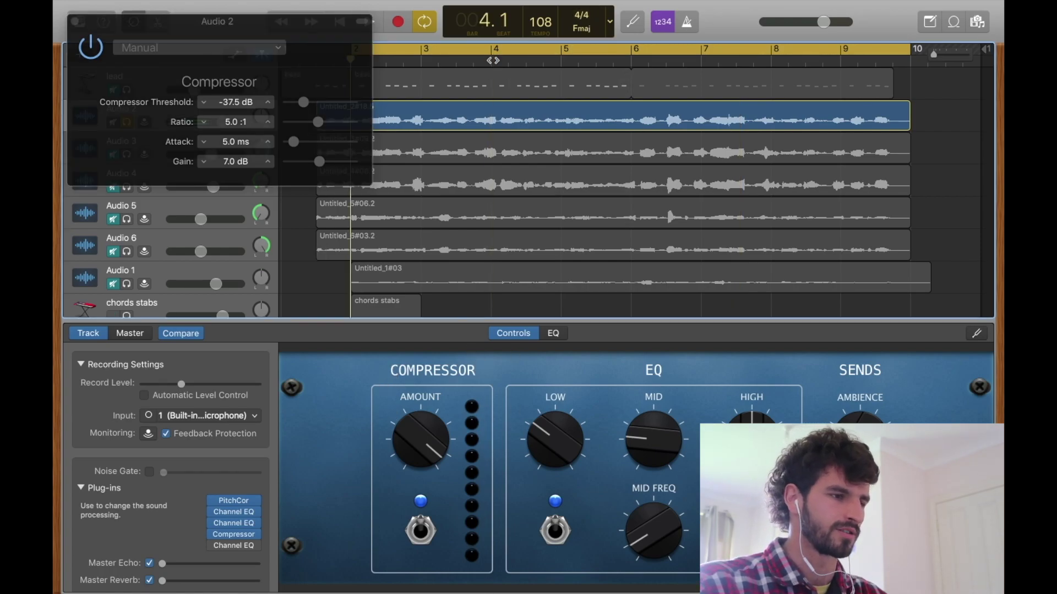
key(space)
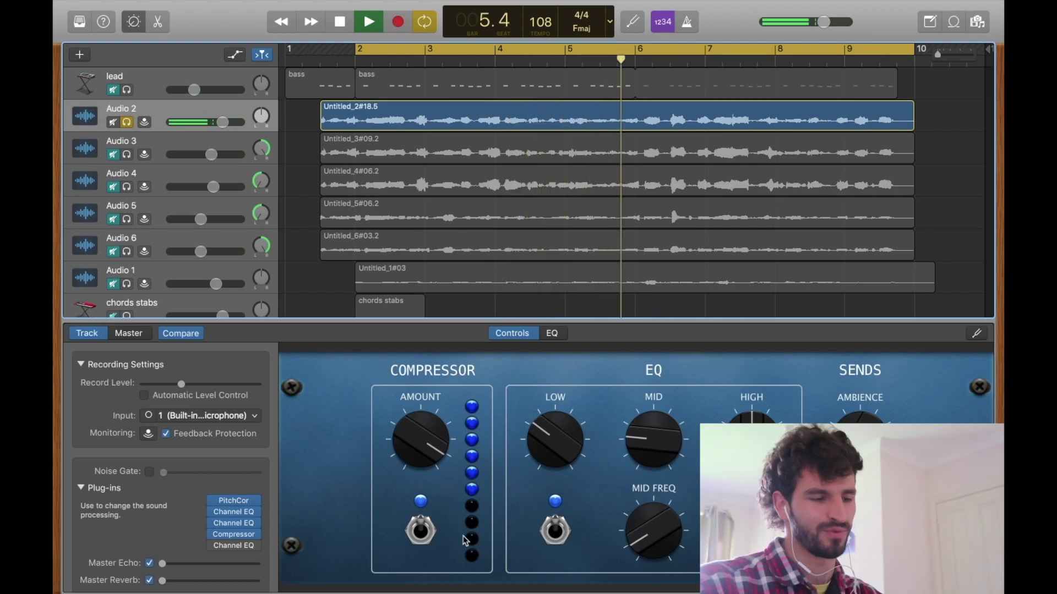
key(space)
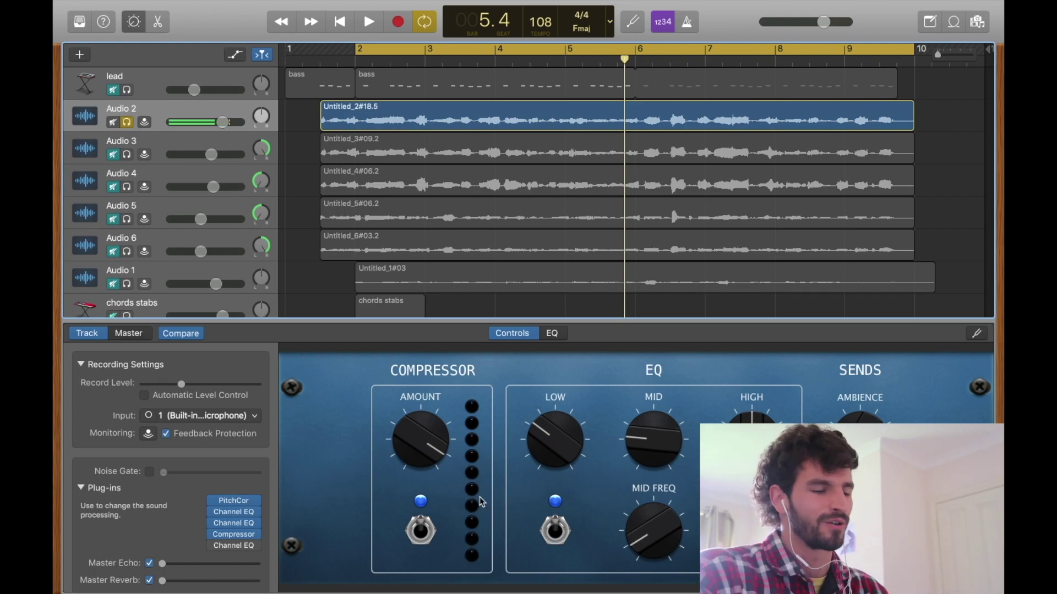
click(233, 546)
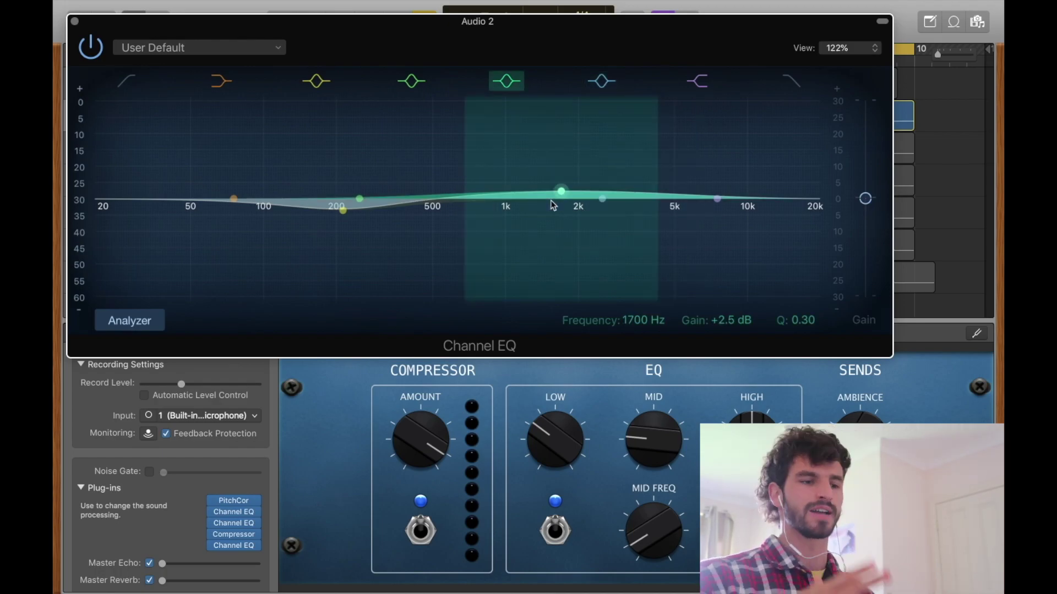
click(403, 378)
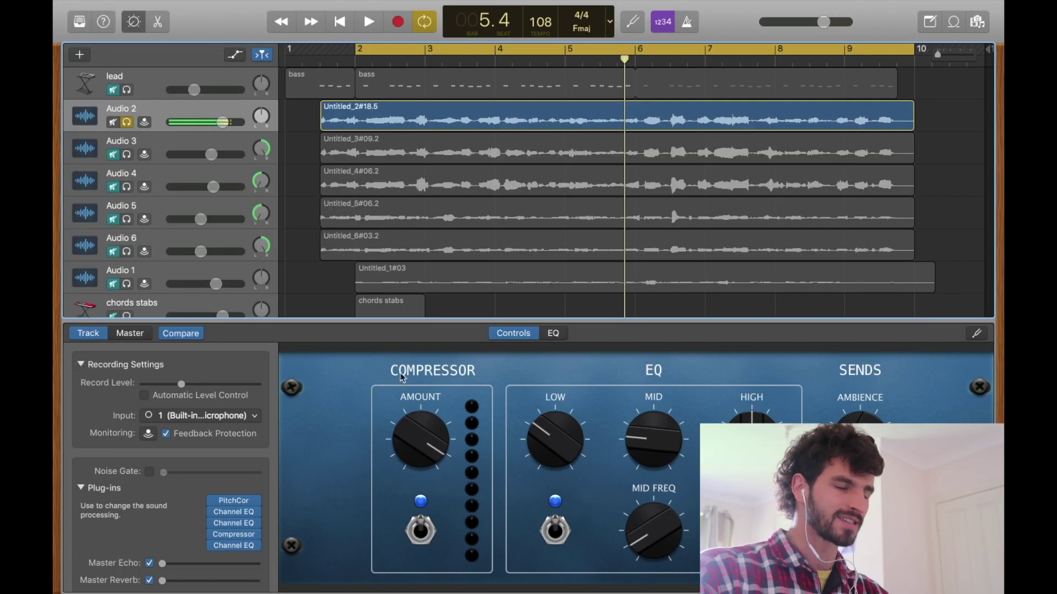
Check the project's key signature options with F major chosen and look over the remaining tracks
key(Return)
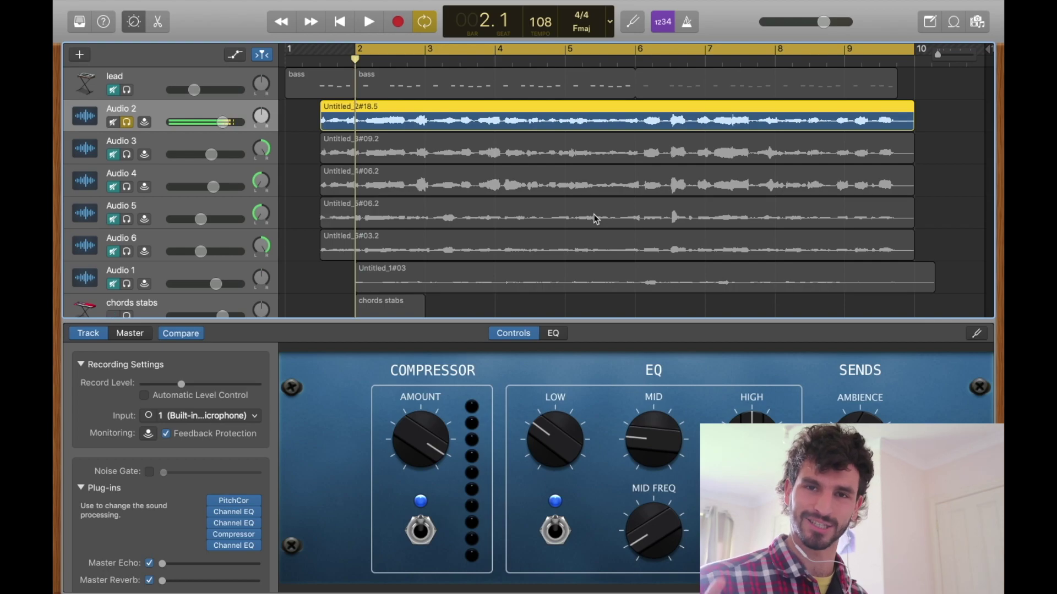
click(587, 34)
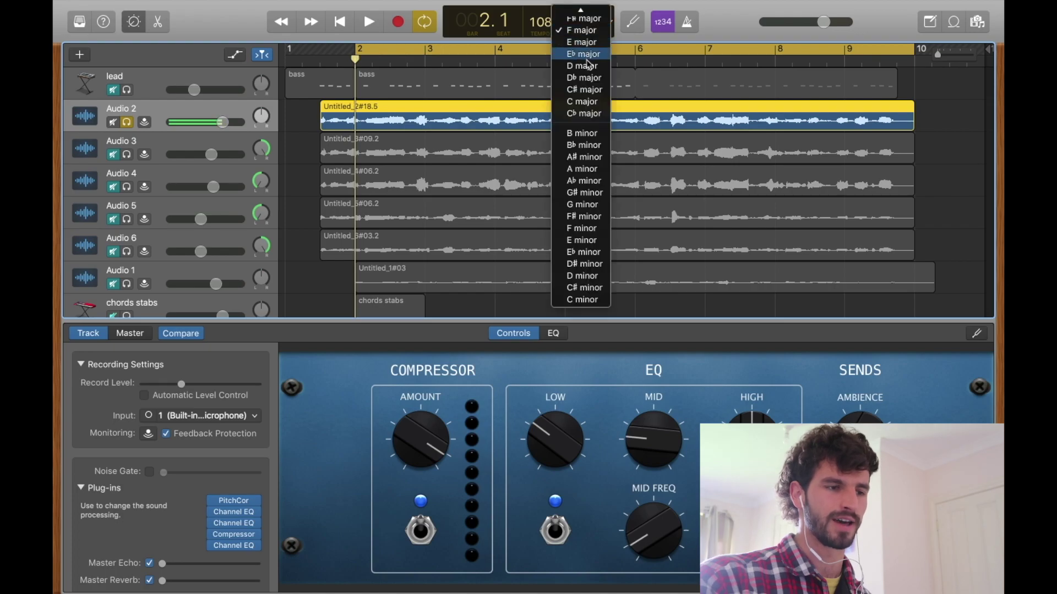
scroll(582, 70, up, 3)
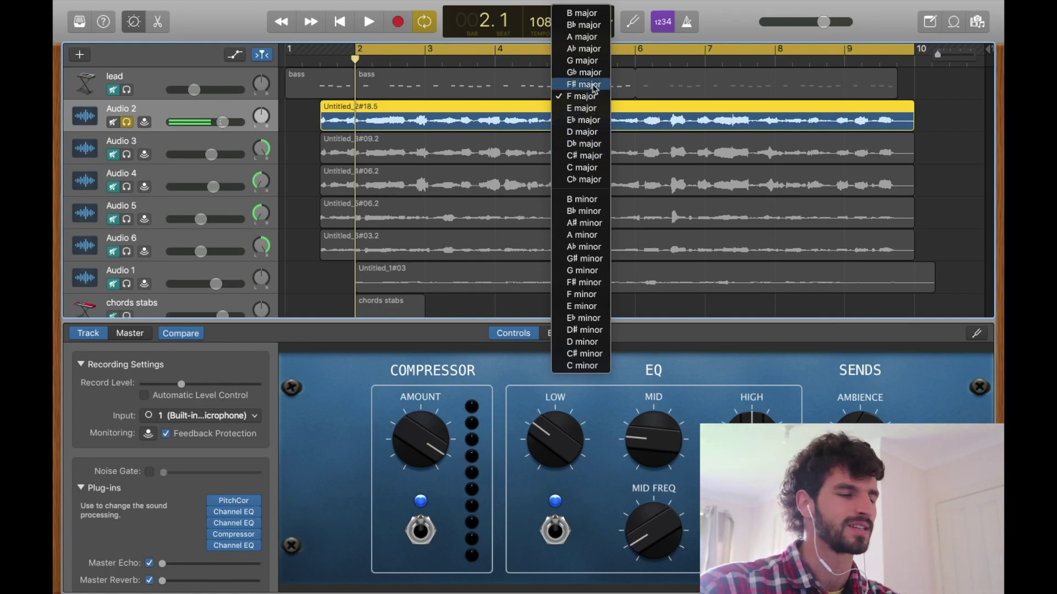
click(585, 101)
scroll(567, 270, down, 5)
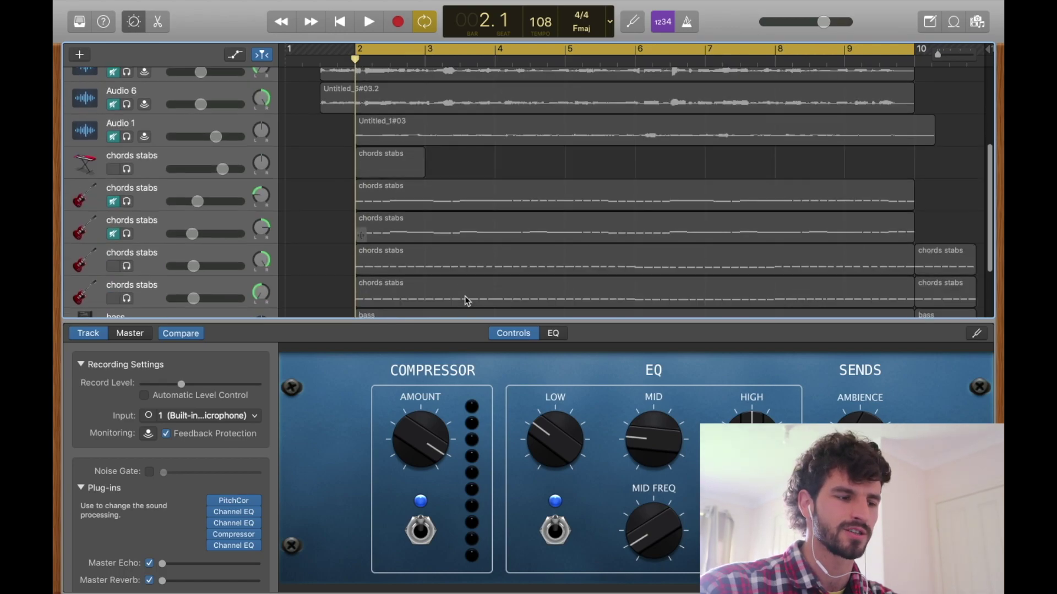
scroll(631, 206, up, 5)
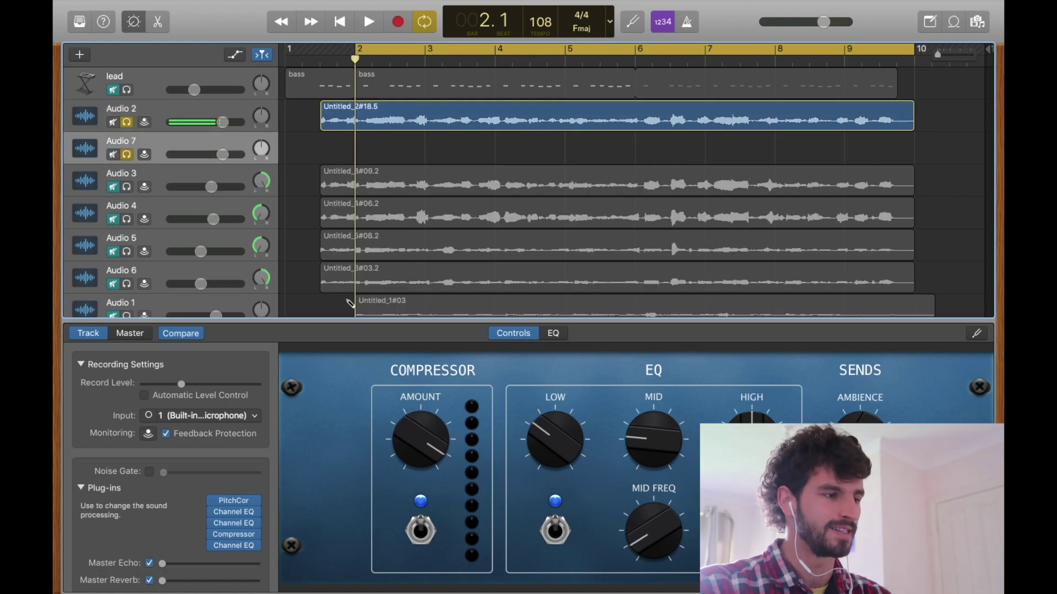
Select the Audio 3 vocal track and audition Audio 2 while trying its pan control
click(156, 142)
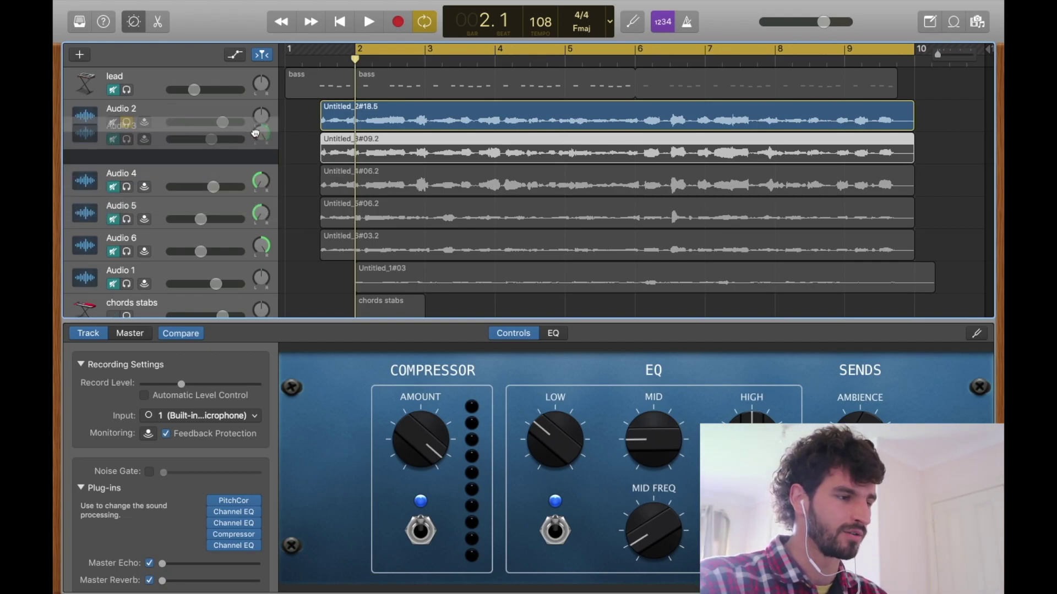
key(space)
mouse_move(261, 118)
mouse_down()
mouse_move(263, 133)
mouse_move(263, 119)
mouse_up()
key(space)
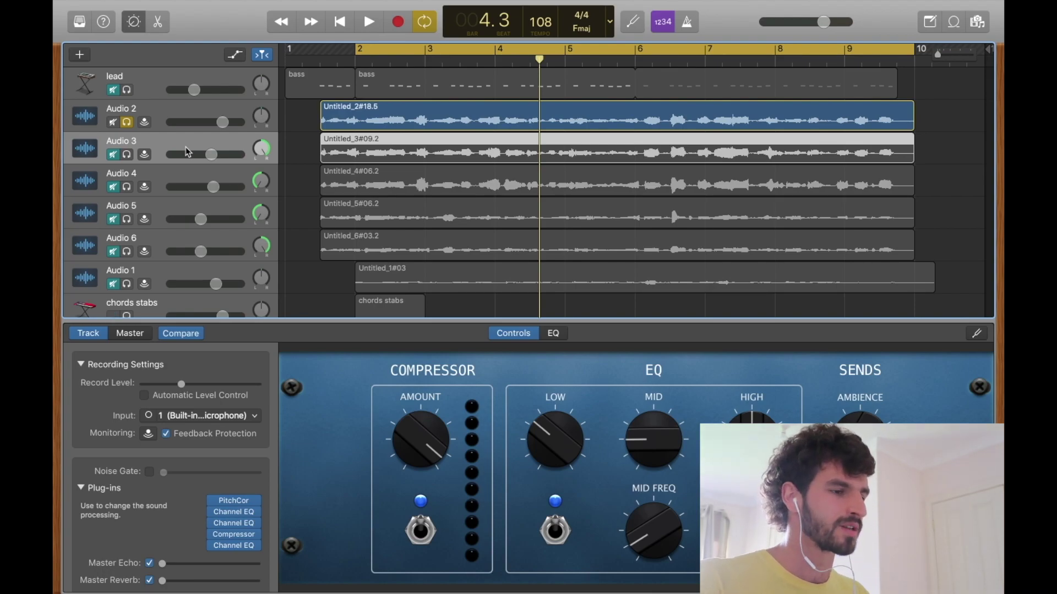
Solo Audio 3 through Audio 6 alongside Audio 2, turn off the cycle range and play the stacked vocals
key(s)
key(space)
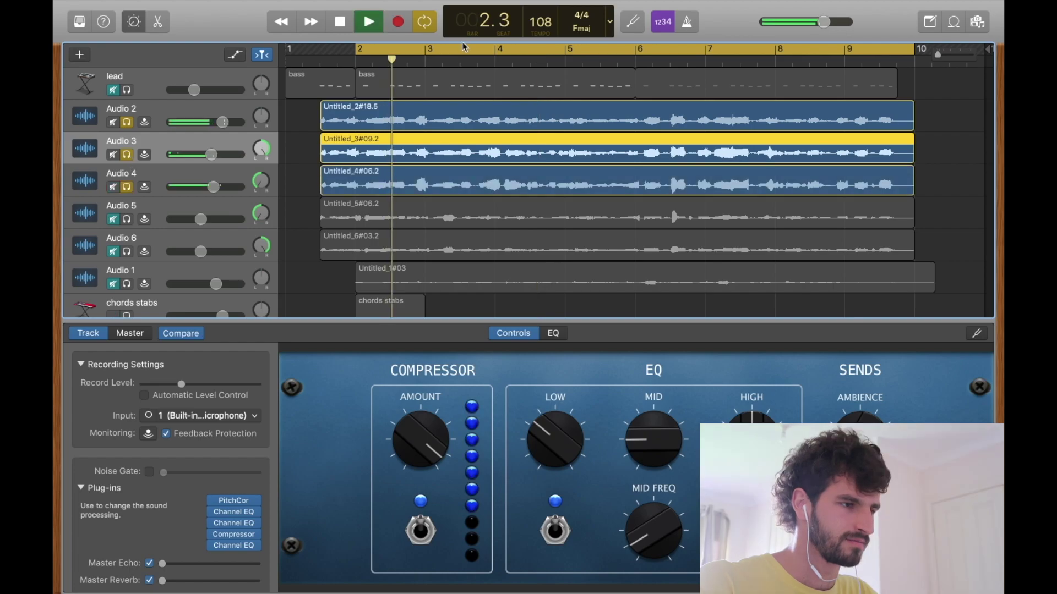
click(464, 47)
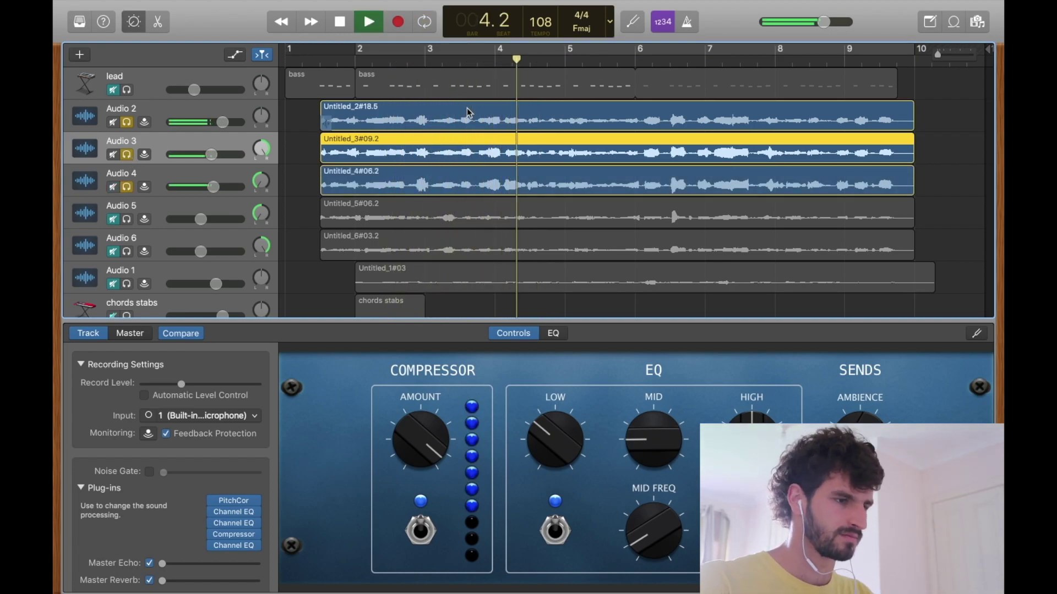
key(space)
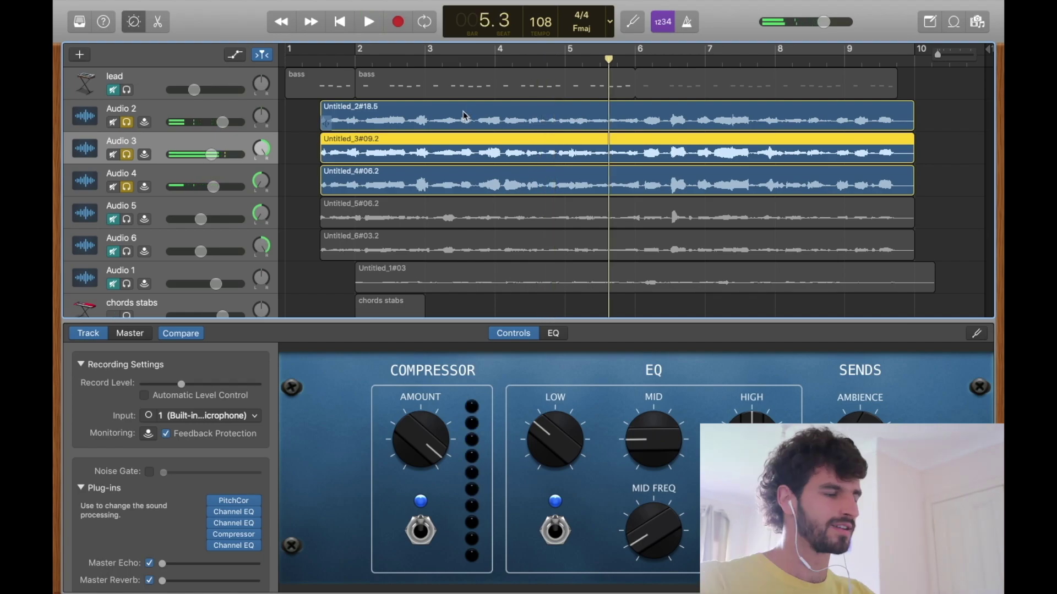
scroll(378, 219, down, 2)
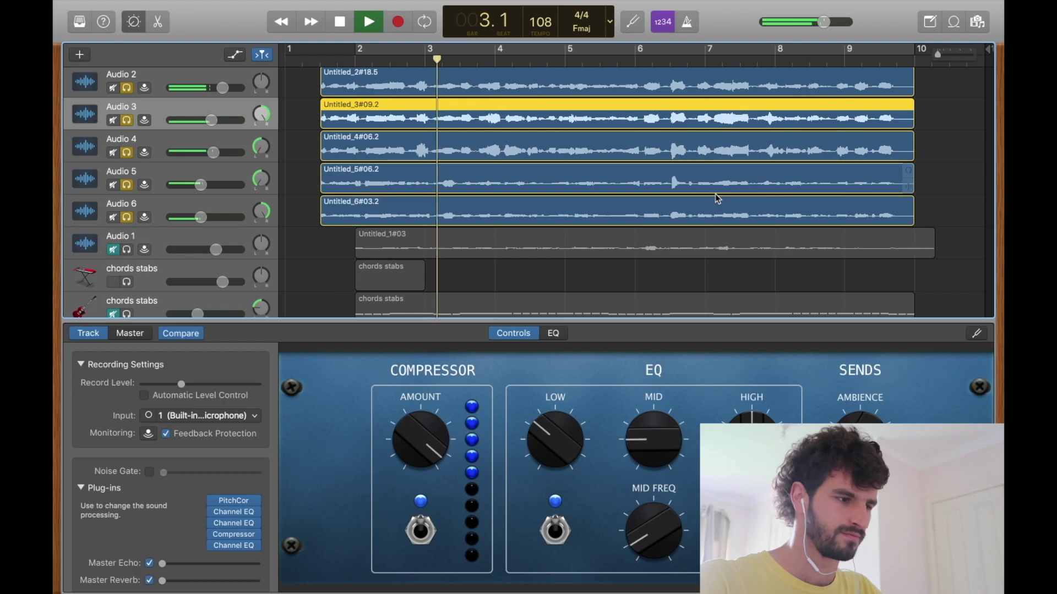
key(space)
Solo the bass and drums tracks and play them together with the stacked vocals
scroll(371, 157, down, 6)
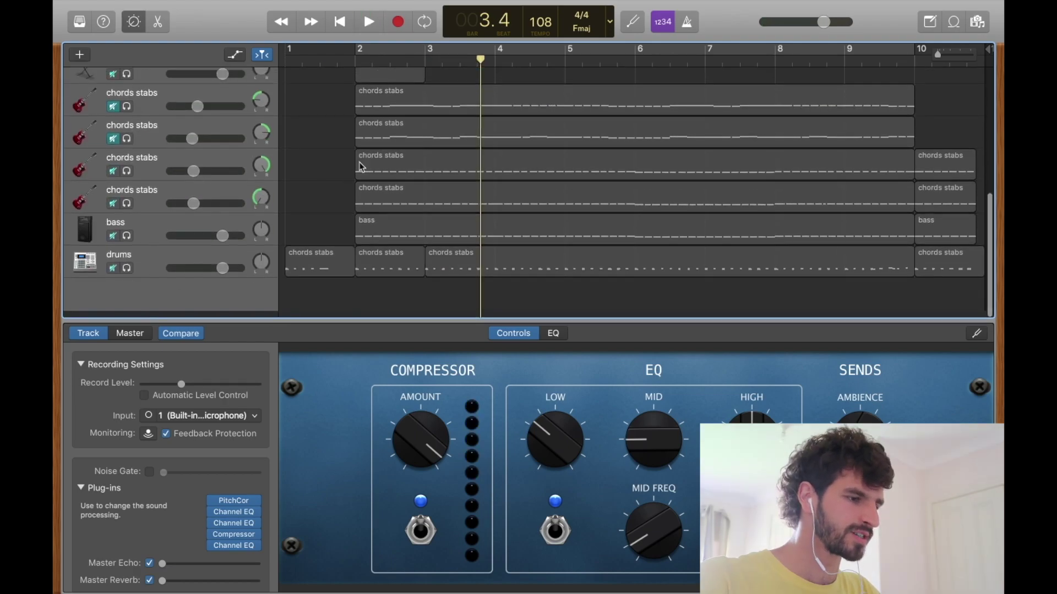
click(126, 244)
click(127, 275)
key(space)
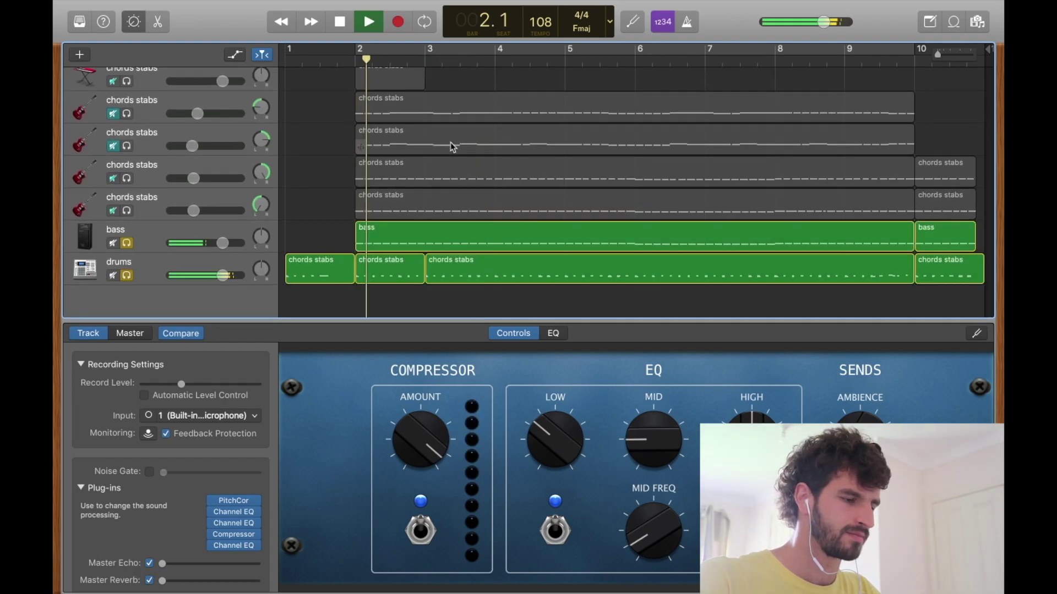
scroll(510, 191, up, 4)
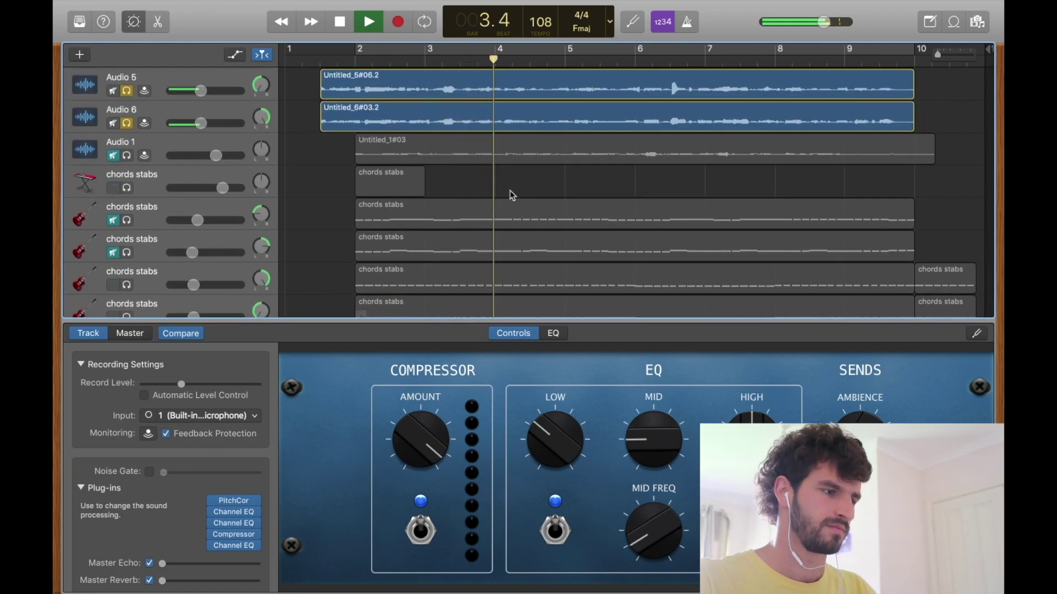
Stop playback, take the drums and bass tracks out of solo, and solo both again
scroll(512, 194, down, 5)
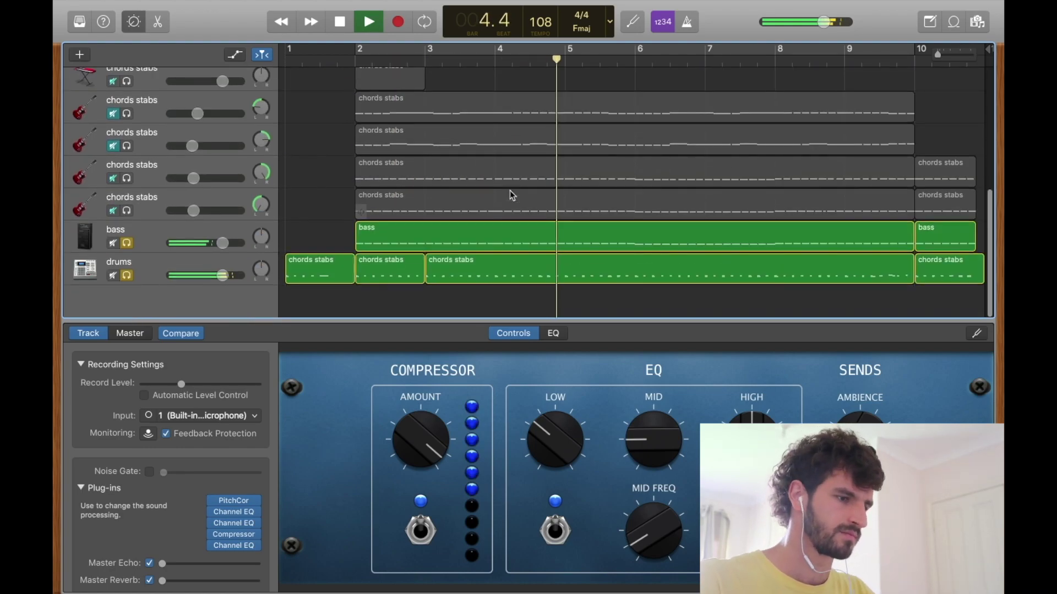
key(space)
click(126, 275)
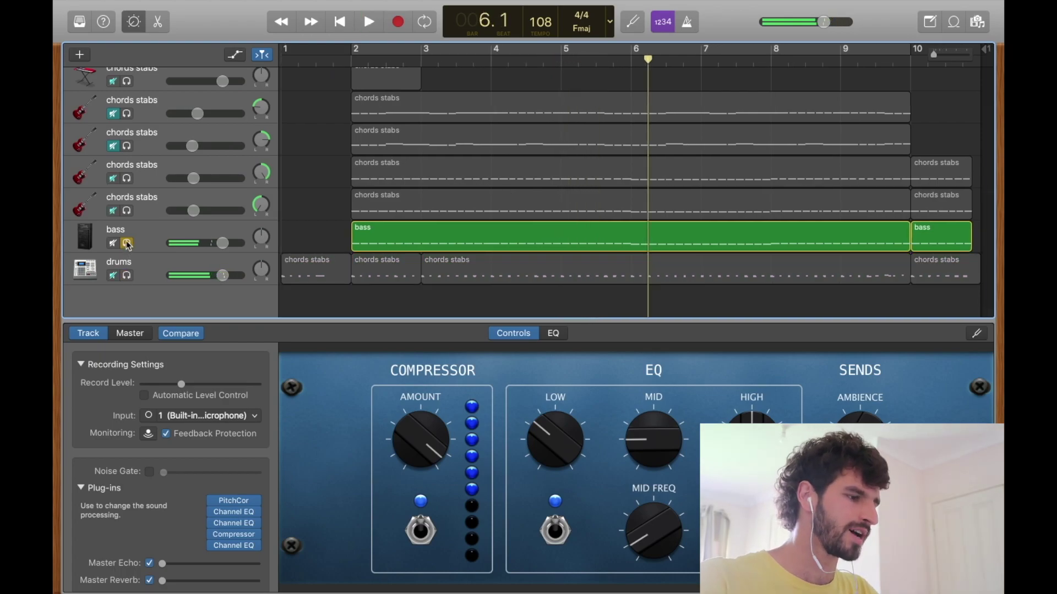
click(126, 243)
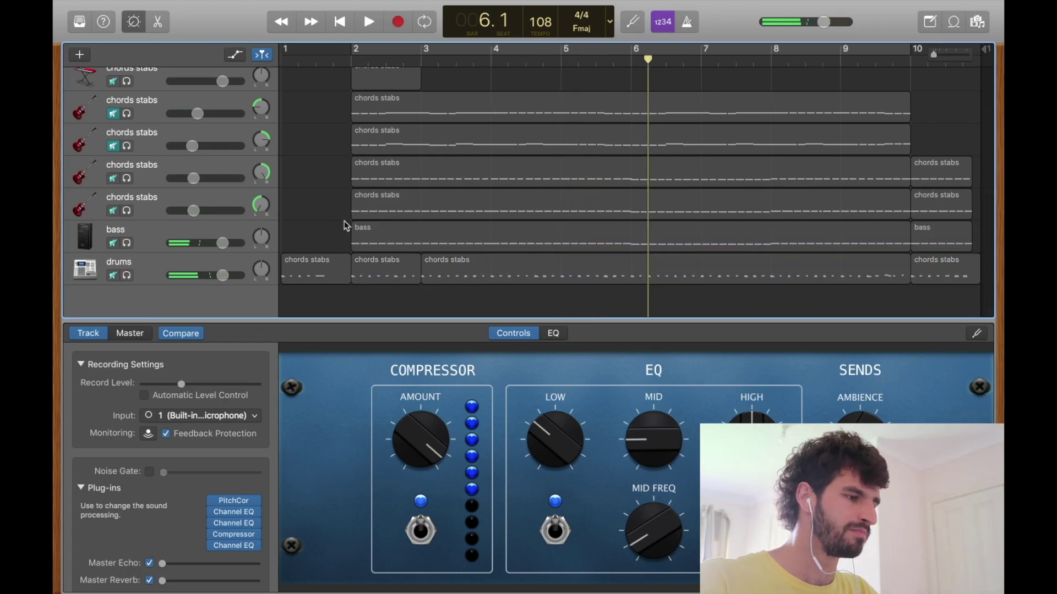
click(127, 243)
click(126, 275)
Inspect the library sound and piano roll notes of the guitar chords stabs track just above the bass
scroll(379, 240, up, 2)
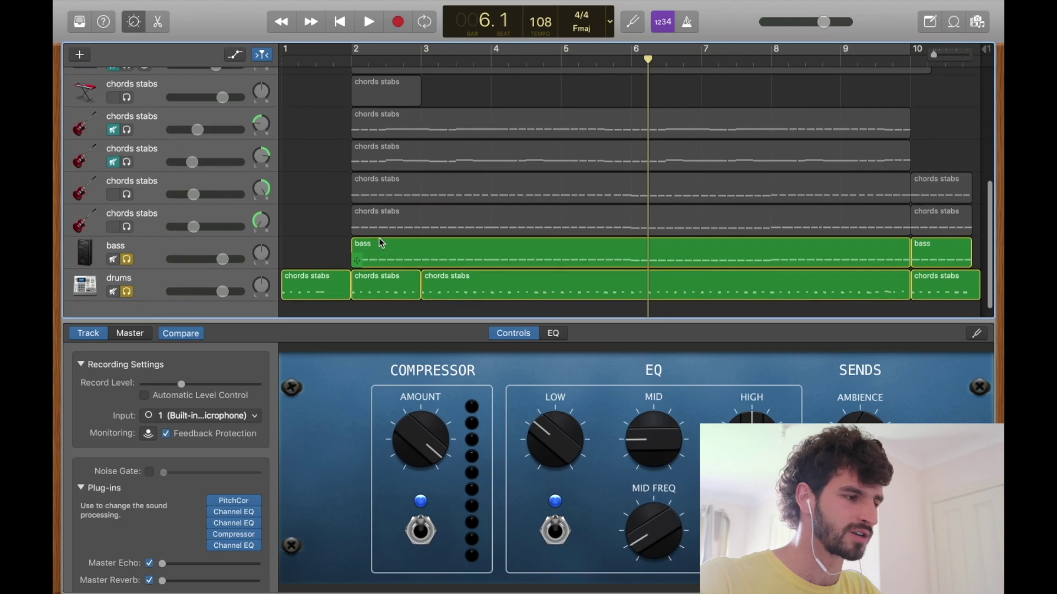
click(143, 227)
click(79, 22)
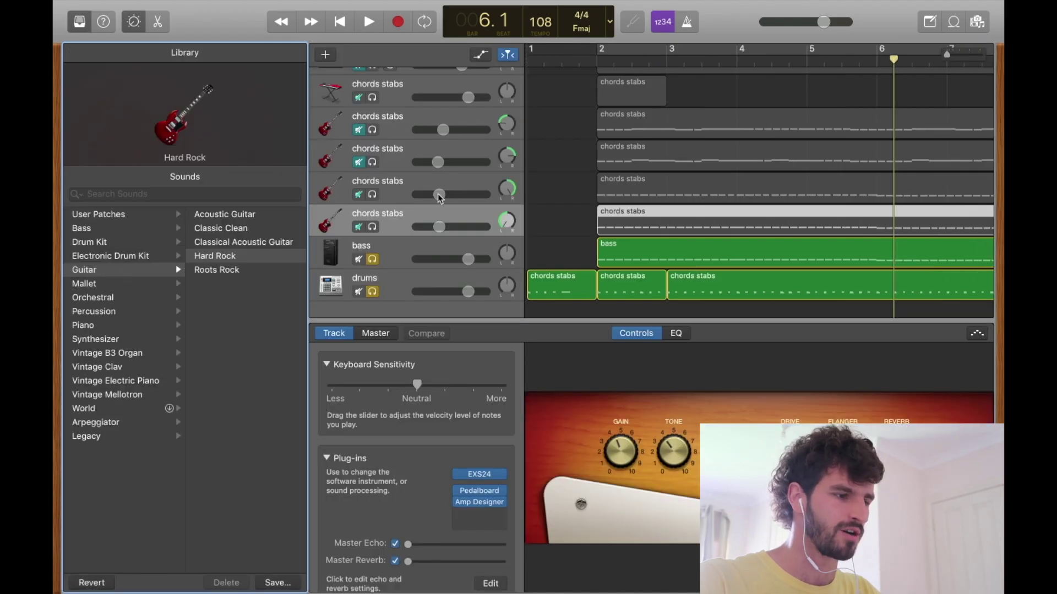
key(y)
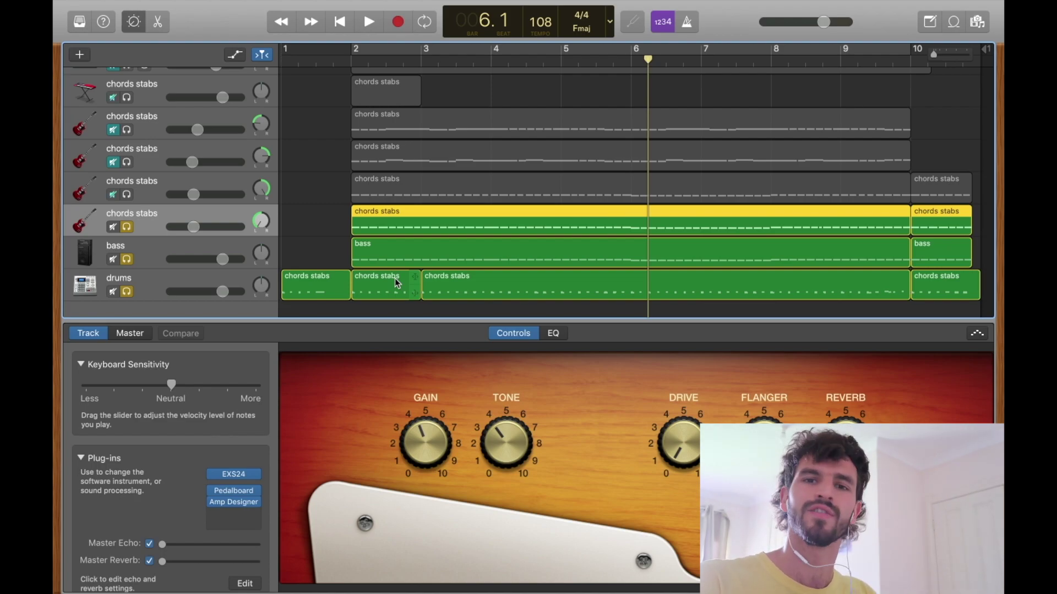
double_click(374, 208)
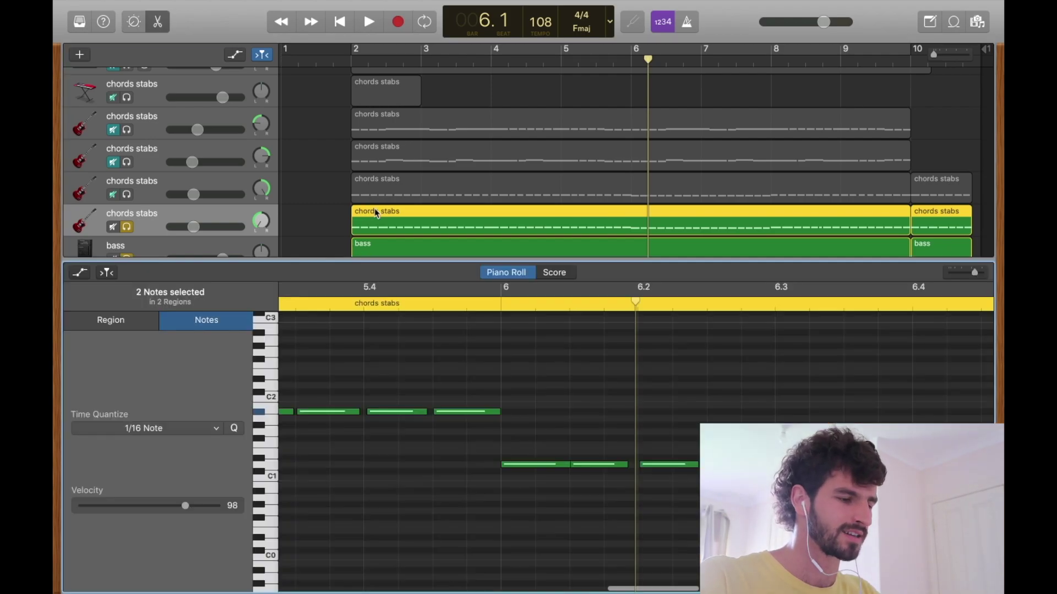
key(e)
Solo only the two guitar chords stabs tracks just above the bass and play them from bar 2
click(151, 446)
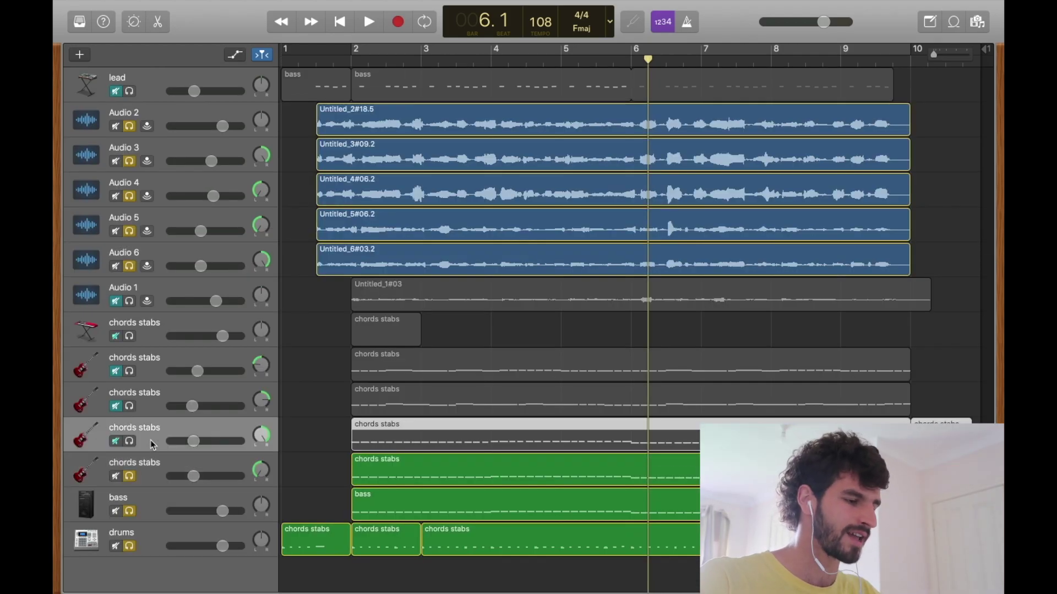
click(131, 442)
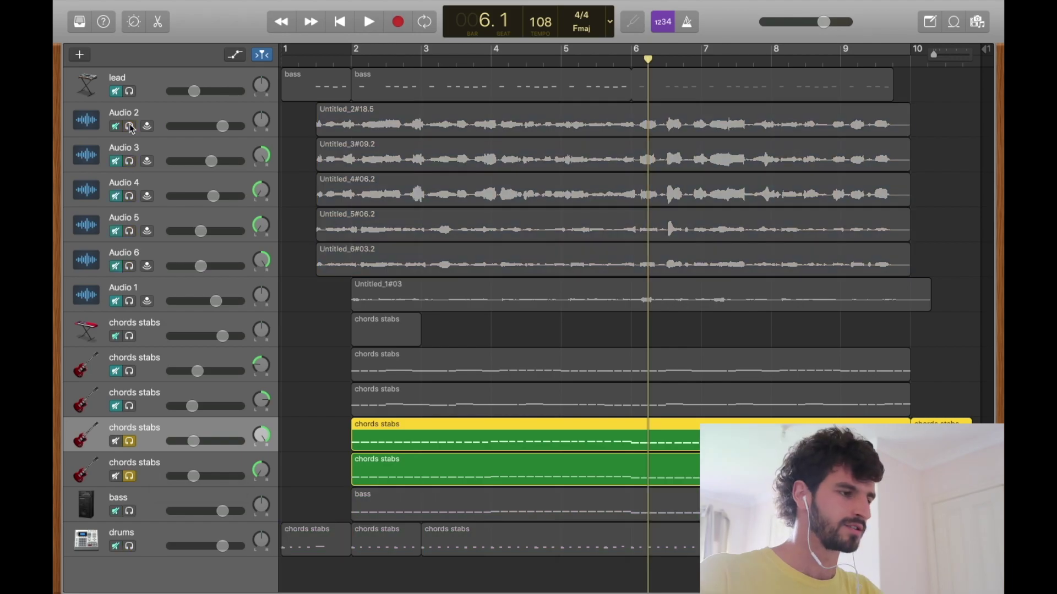
click(350, 56)
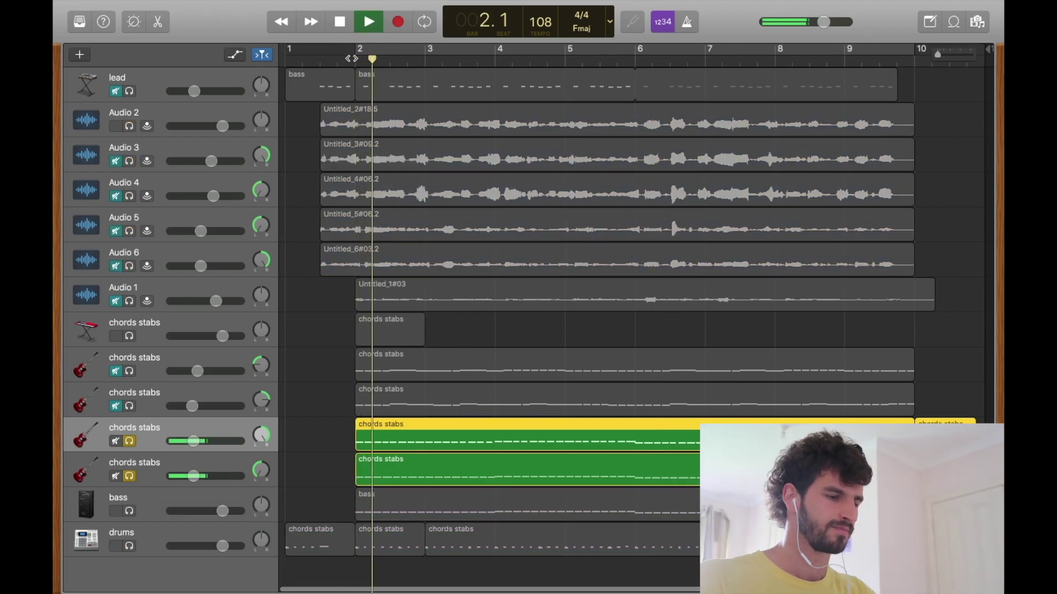
key(space)
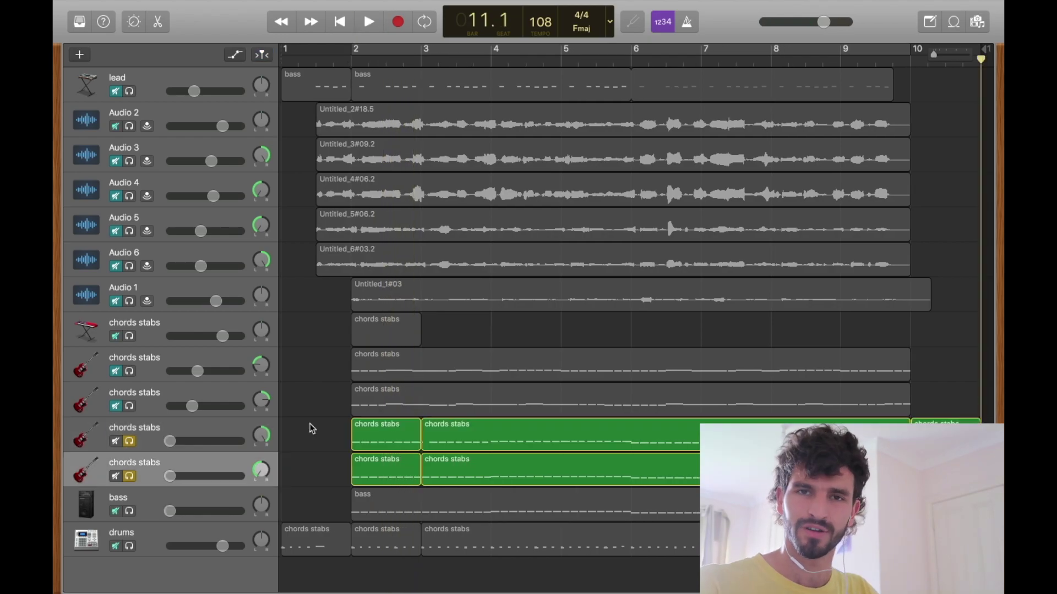
Join the chords stabs regions split at bar 3 on the two guitar tracks just above the bass
click(466, 428)
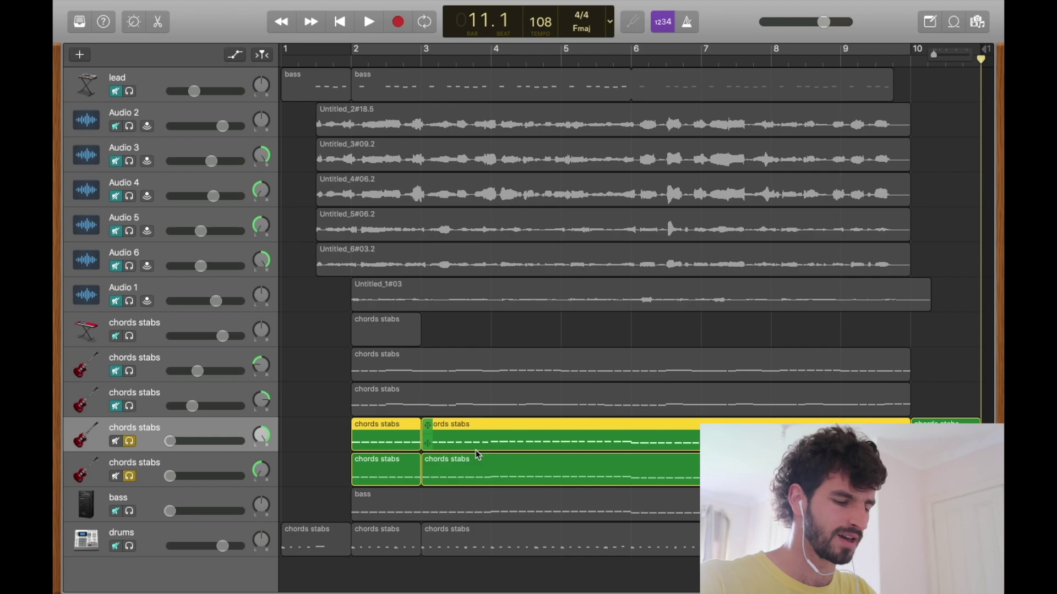
key(super+j)
double_click(425, 433)
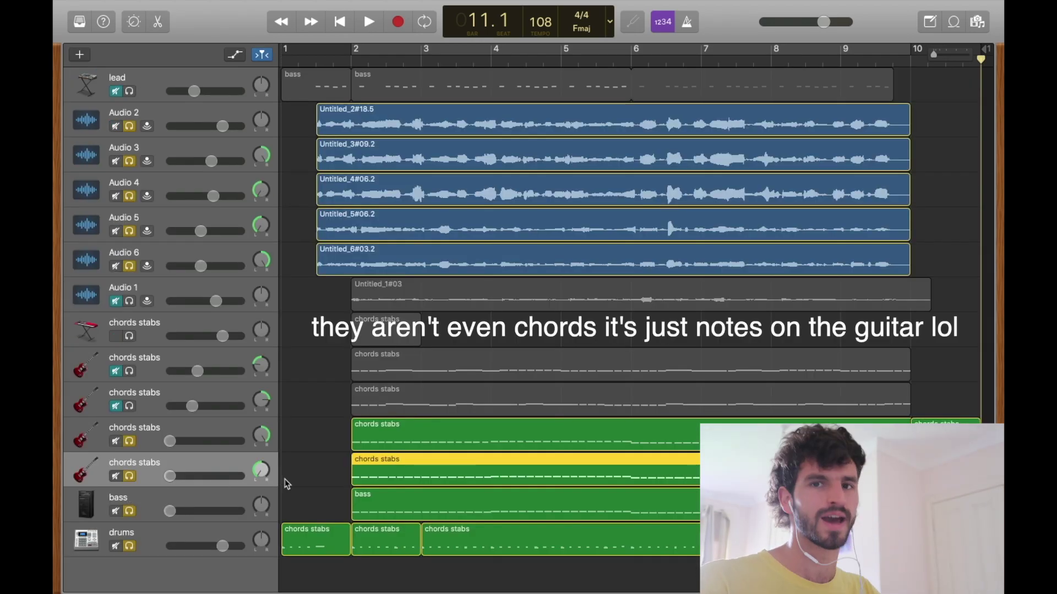
Play the stacked vocals, the two lower guitar tracks, bass and drums together from bar 2
click(353, 61)
key(space)
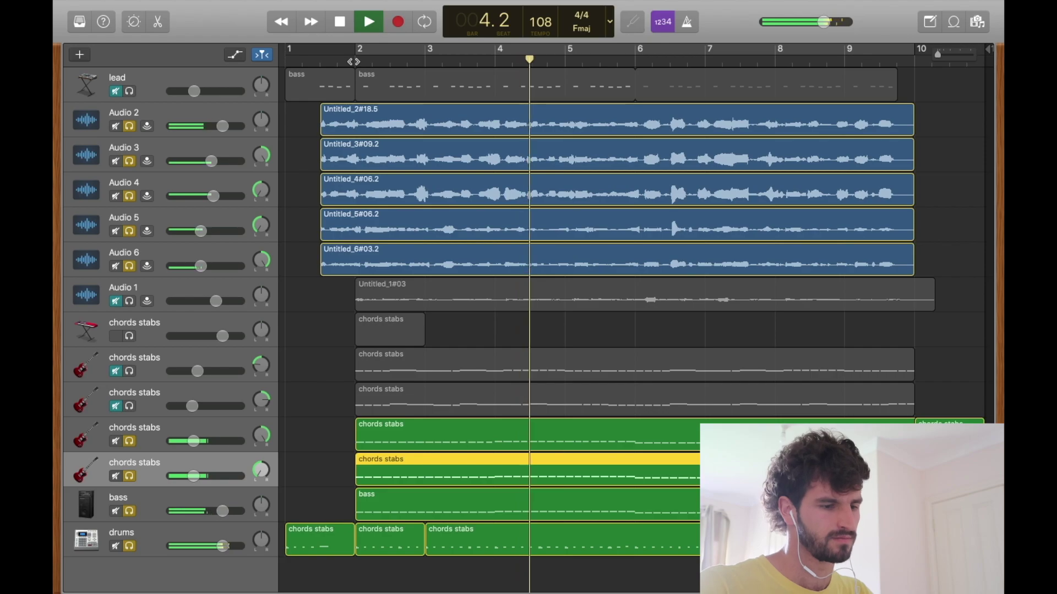
key(space)
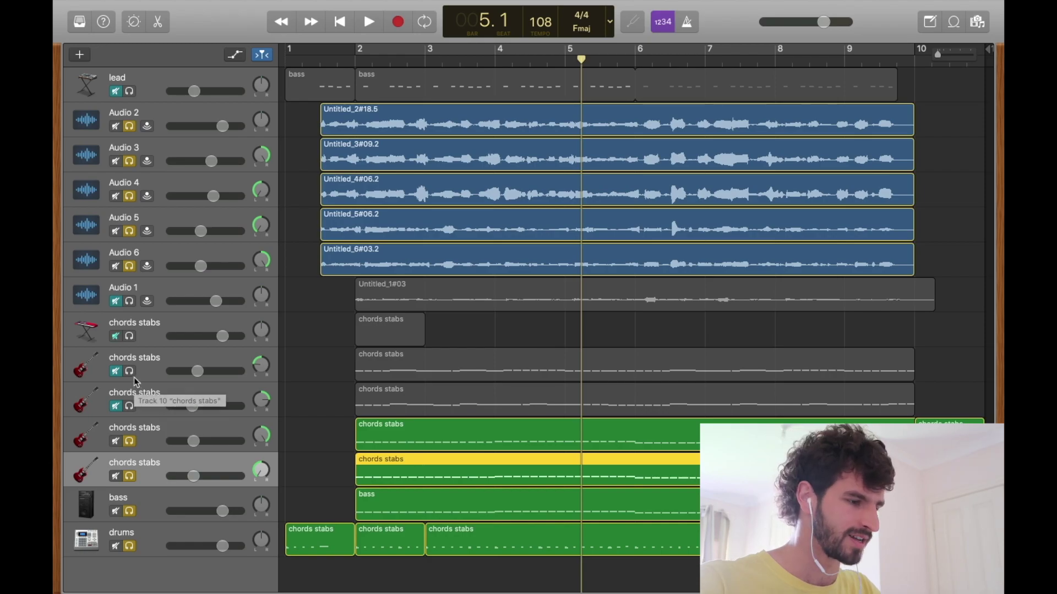
Unmute and solo the two upper guitar chords stabs tracks, playing them from bar 2
click(115, 371)
click(358, 61)
key(space)
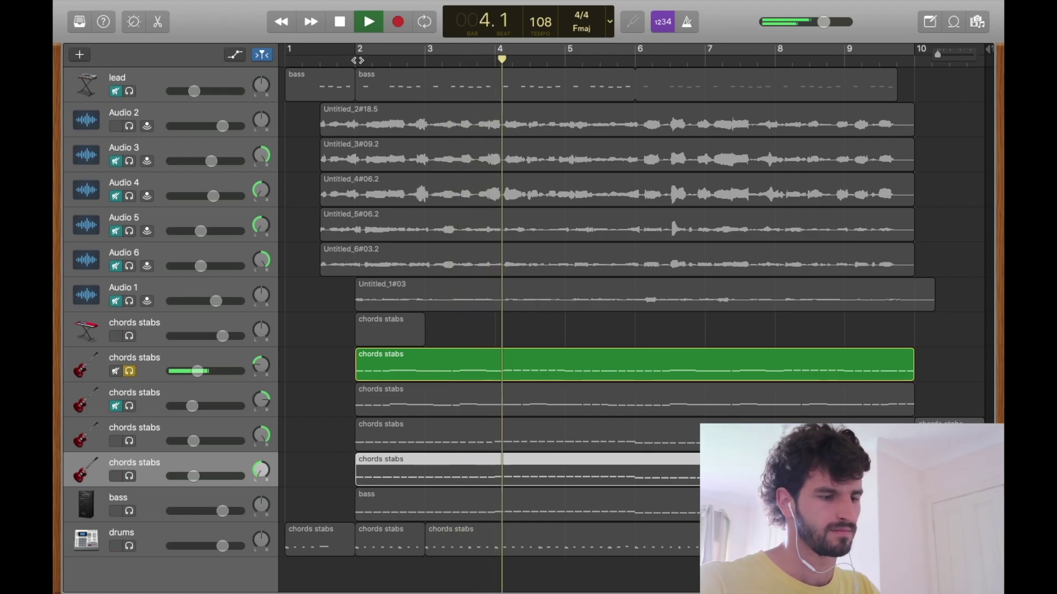
click(115, 406)
click(129, 406)
key(space)
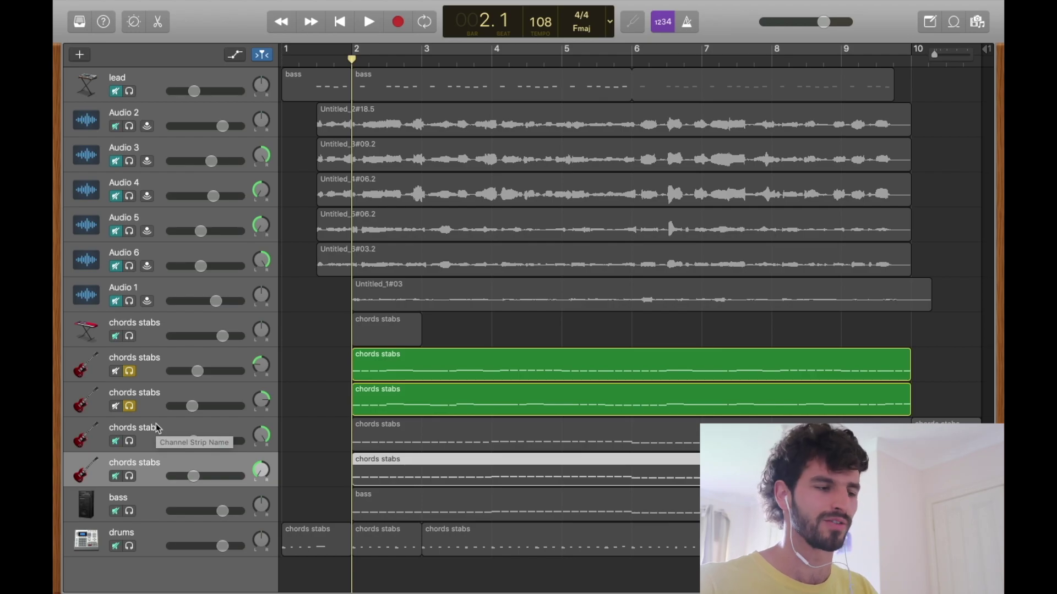
Open the second guitar chords stabs region in the piano roll and play that track alone
click(182, 397)
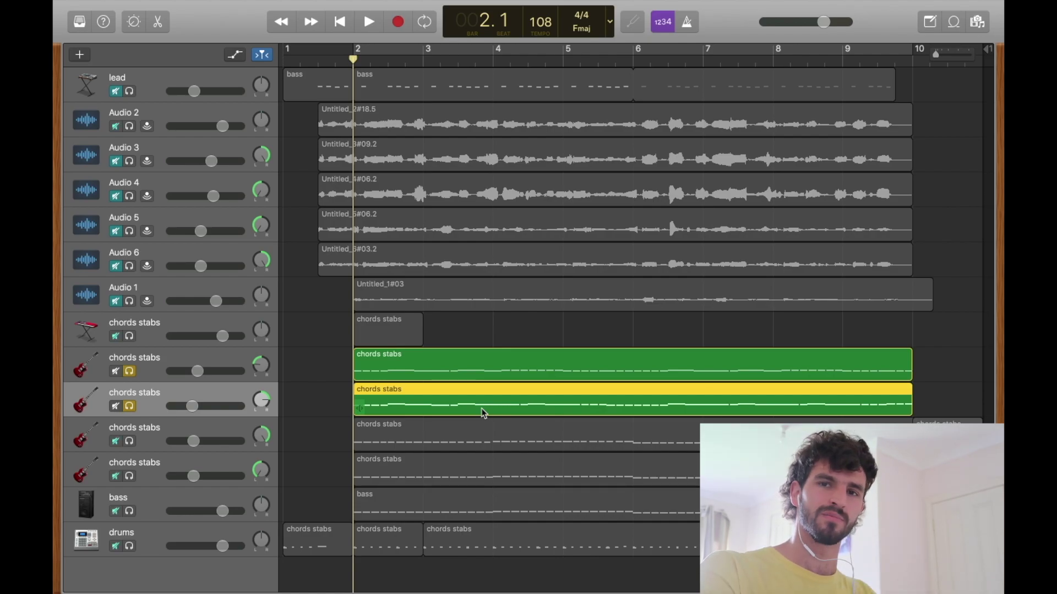
key(e)
key(space)
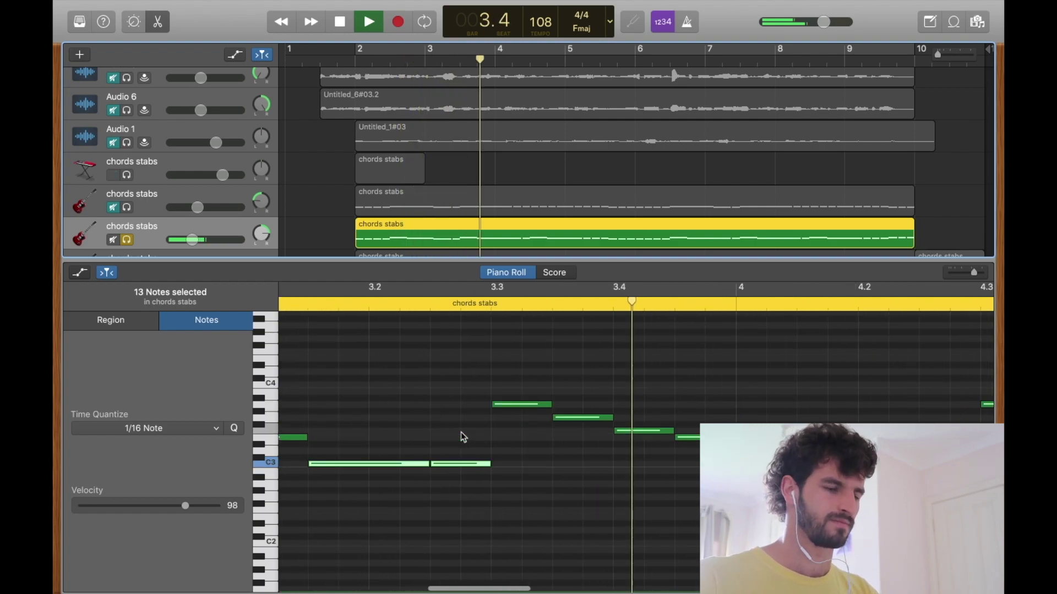
key(space)
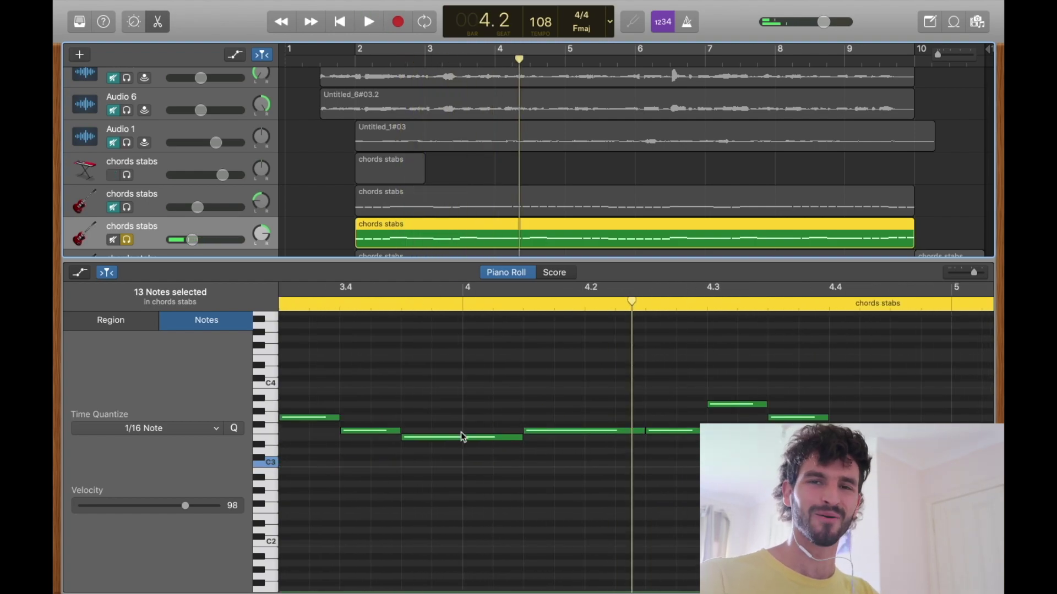
Solo the first guitar chords stabs track alongside the second, play both, and close the piano roll
click(127, 208)
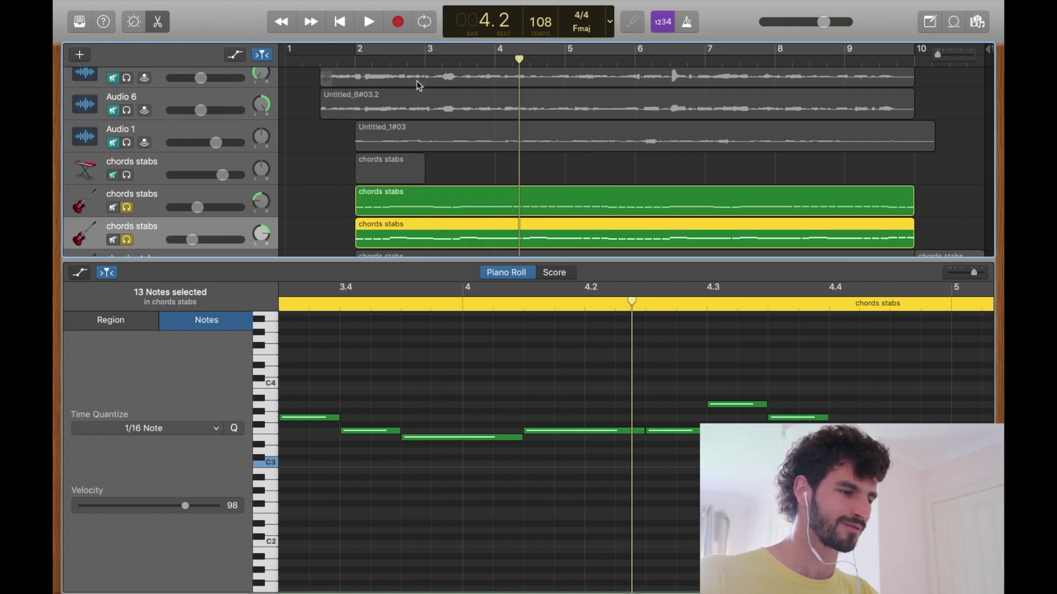
key(space)
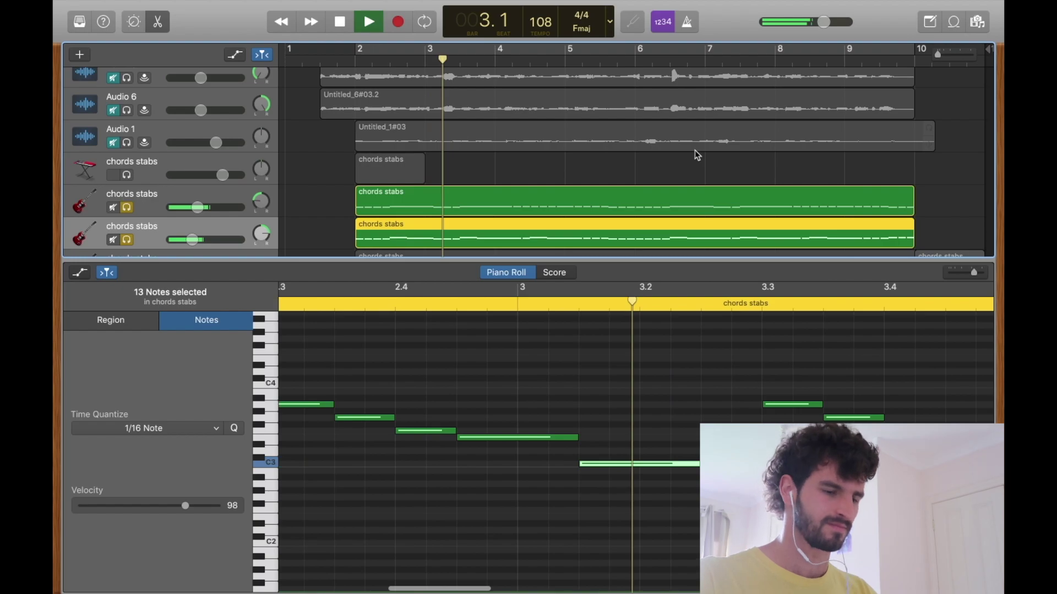
key(space)
key(e)
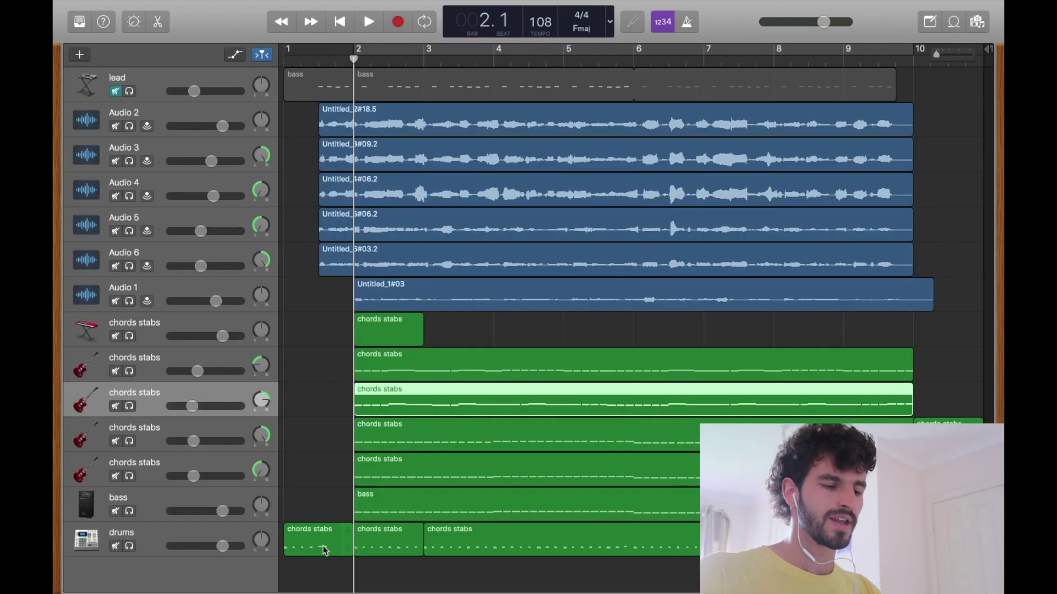
Examine the first-bar drums region in the piano roll and play the soloed drums from the project start
click(328, 538)
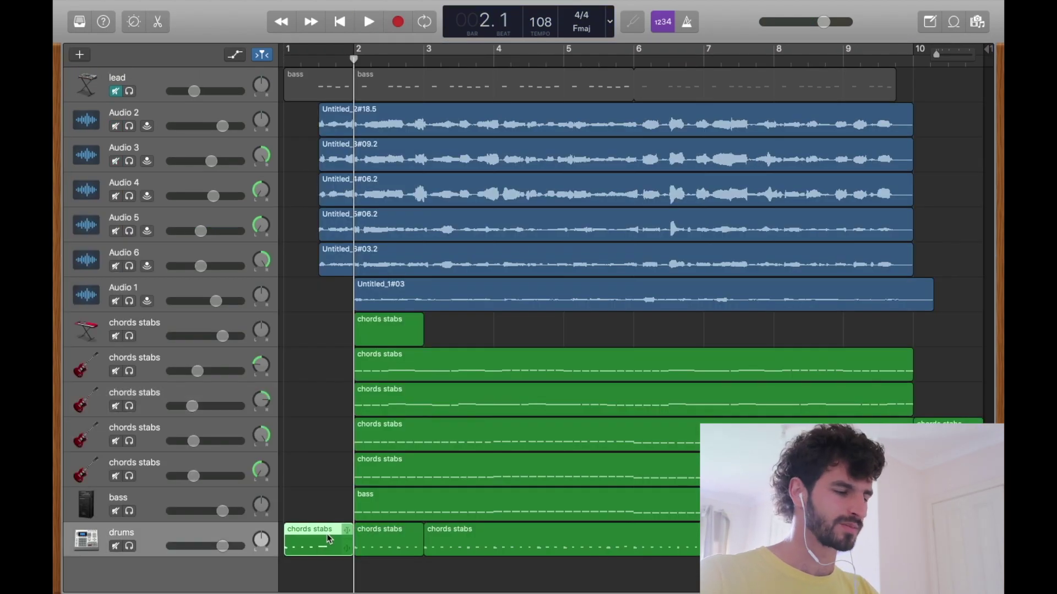
key(e)
key(Return)
key(space)
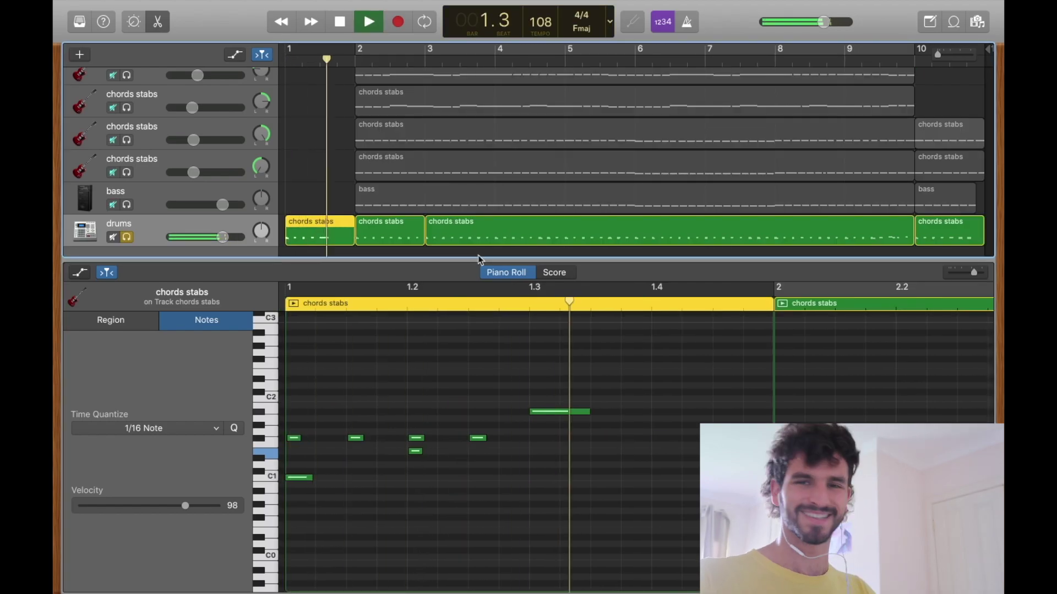
key(space)
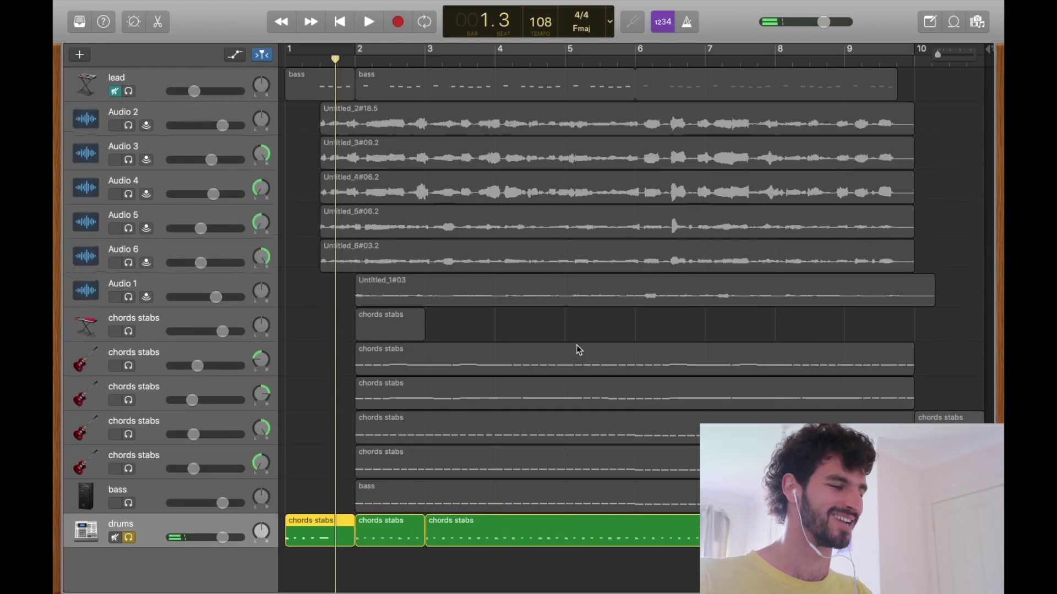
Mute Audio 1 and play the whole arrangement with no track soloed
key(space)
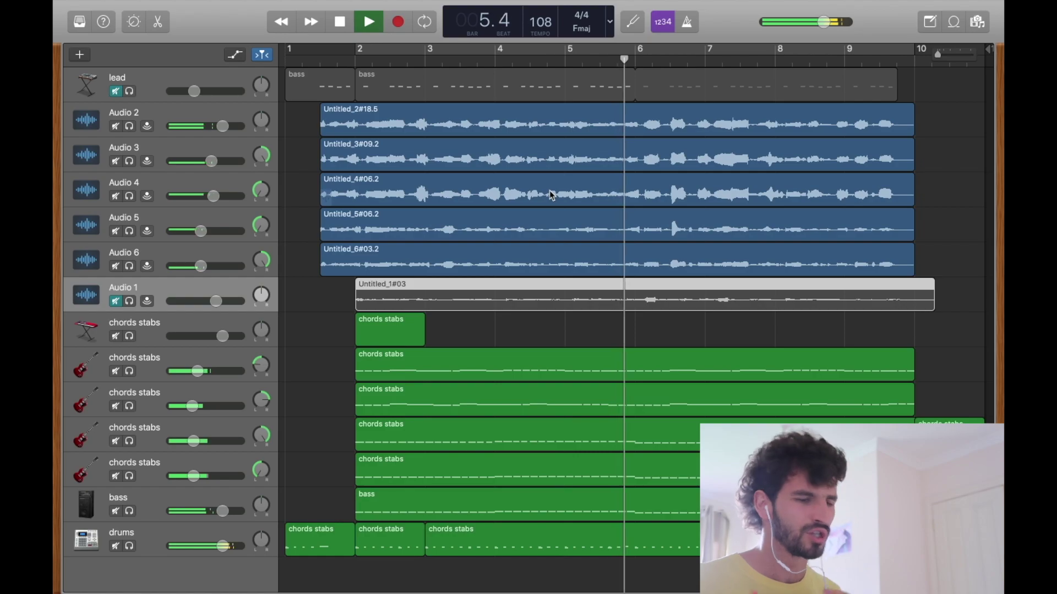
scroll(552, 195, right, 1)
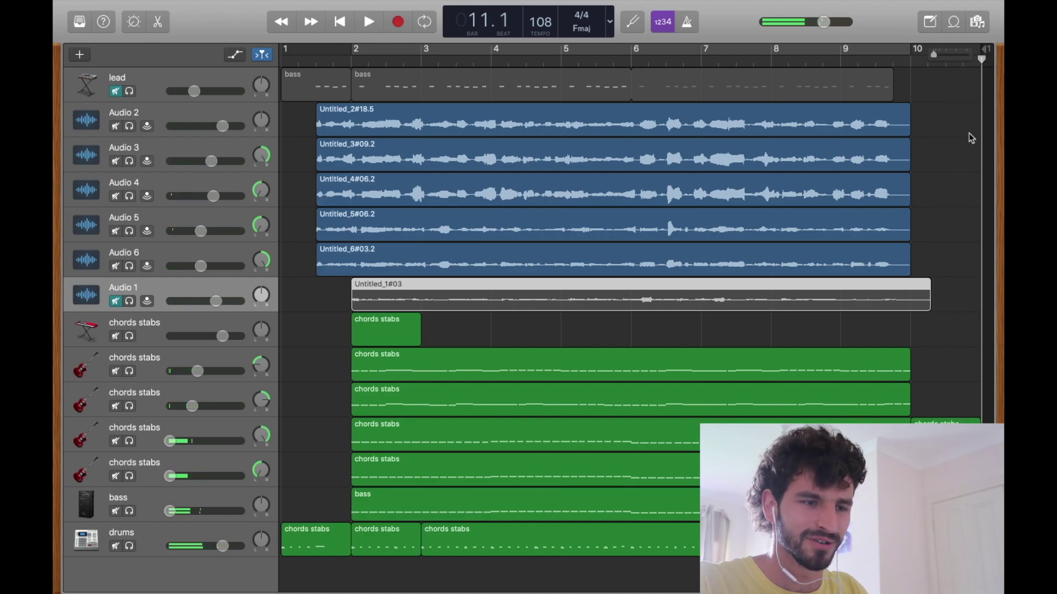
Trim the ends of the Audio 2 to Audio 6 vocal regions to just before bar 10
scroll(972, 138, up, 10)
scroll(969, 134, right, 15)
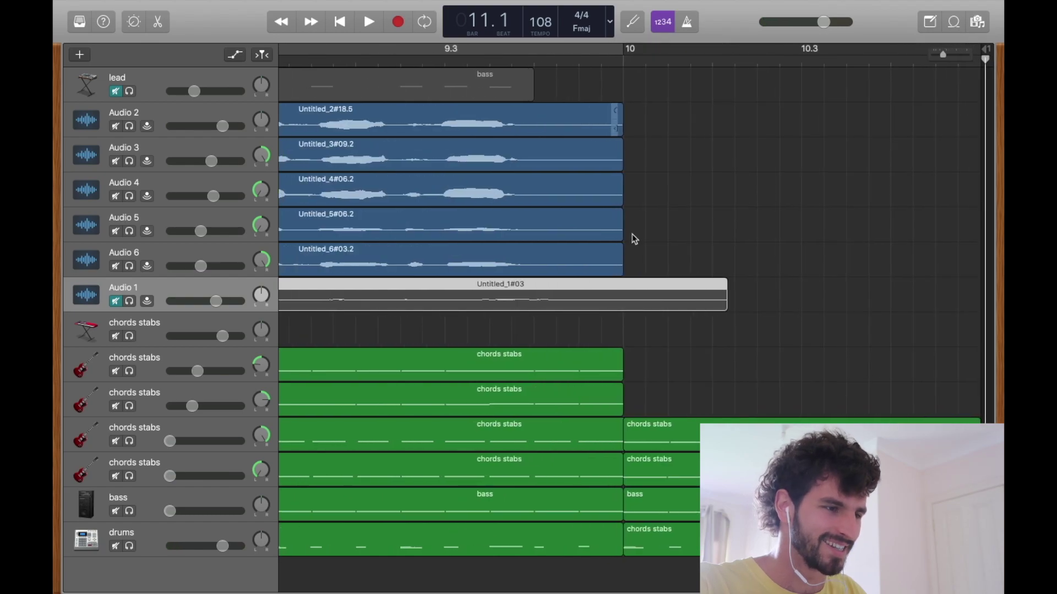
click(633, 251)
scroll(617, 324, down, 10)
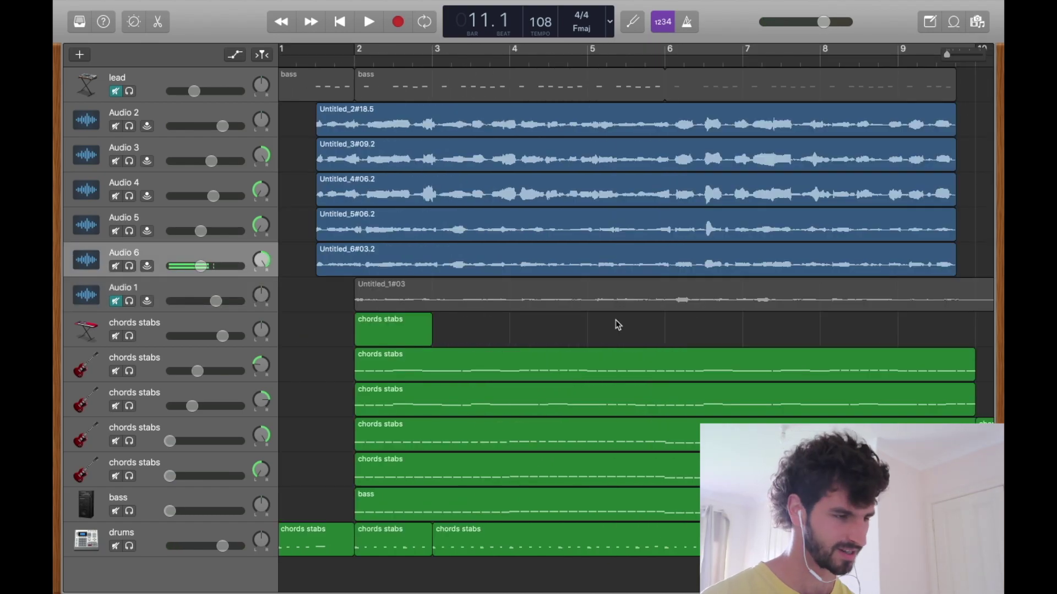